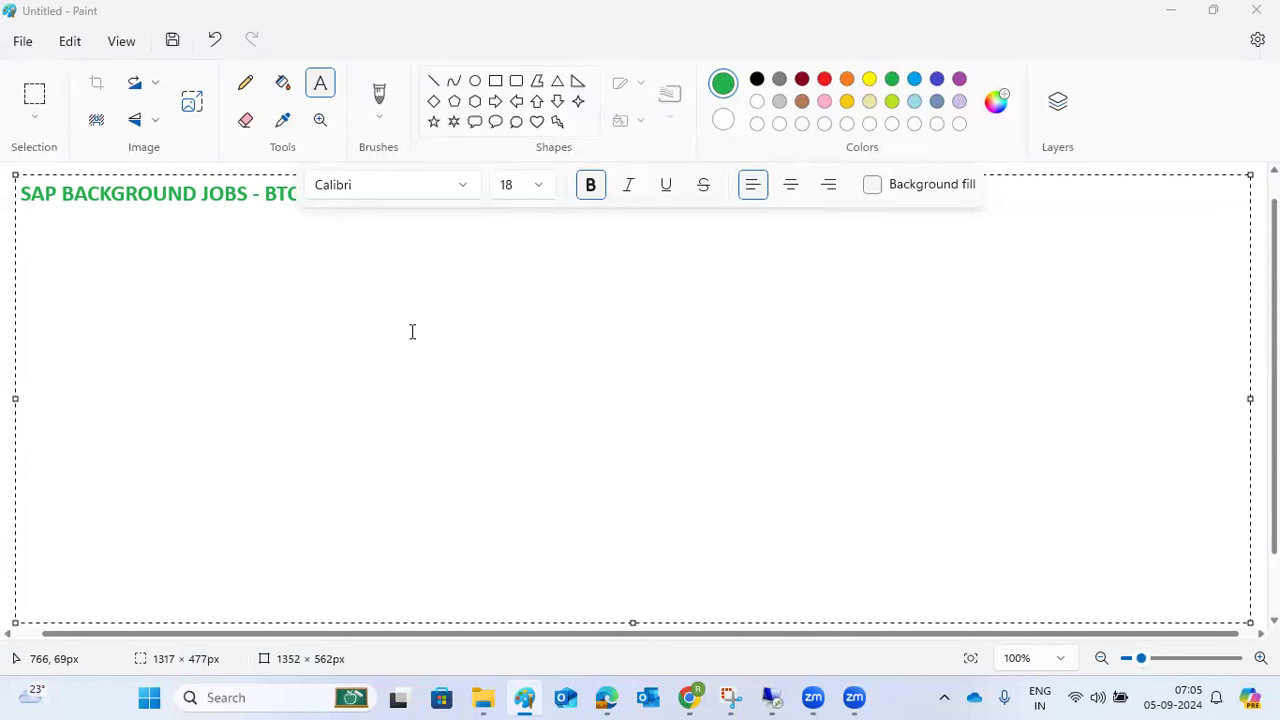
# - Add the line 'to reduce the manual efforts -' below the SAP BACKGROUND JOBS - BTC heading
pyautogui.click(122, 251)
pyautogui.click(279, 206)
pyautogui.press('Return')
pyautogui.write('to reduce the manual efforts -')
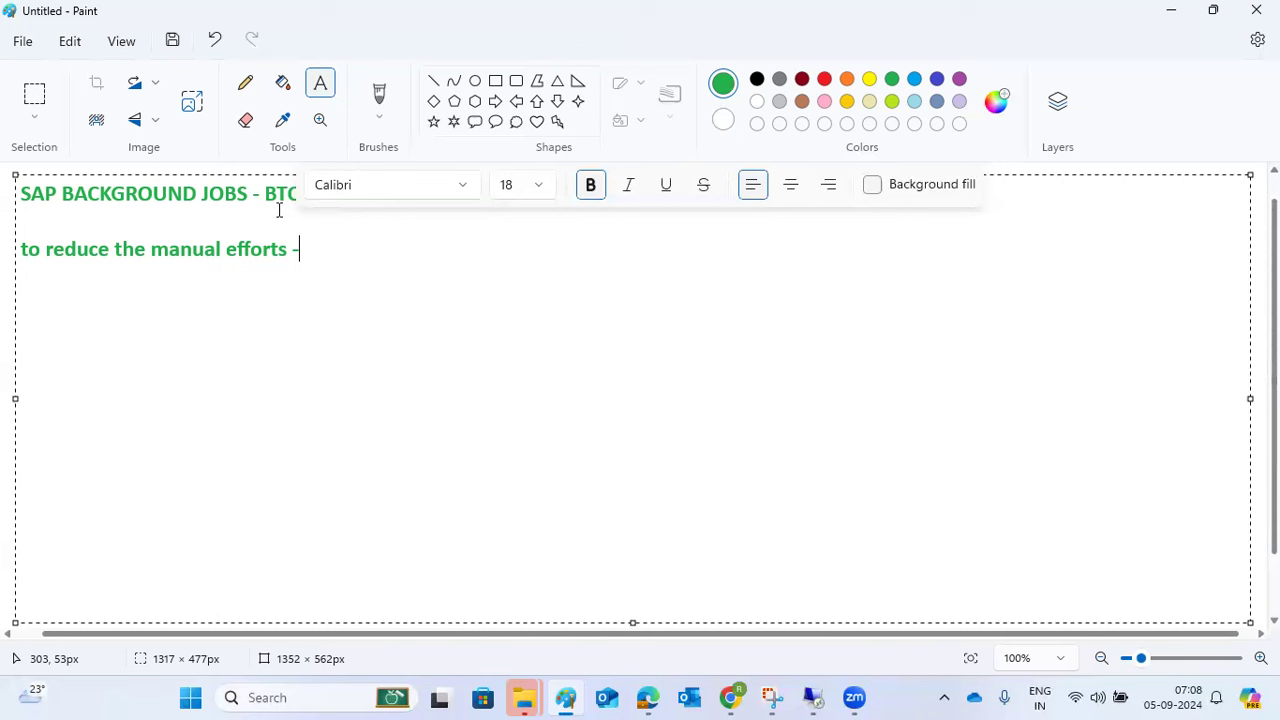
# - Add a third line 'Sm36 /Sm37' under the manual efforts line, correcting the typo
pyautogui.press('Return')
pyautogui.write('Sm36 /Sm3r7')
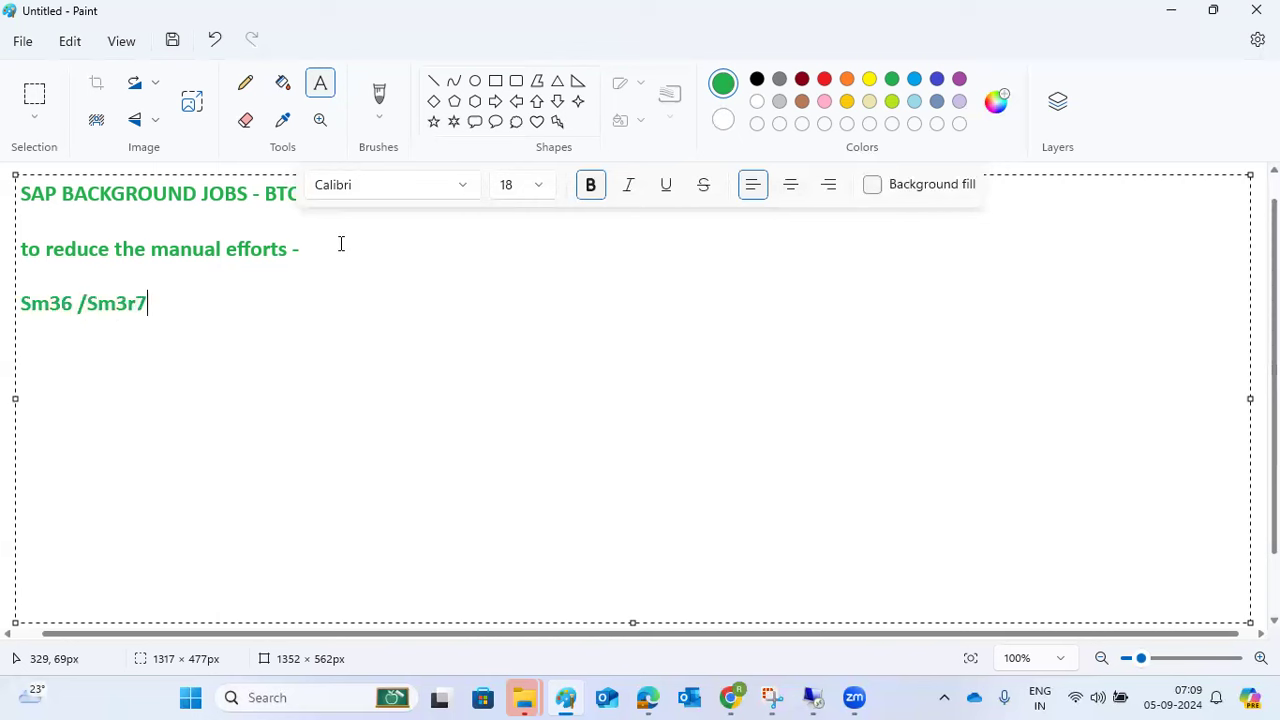
pyautogui.press('BackSpace')
pyautogui.press('BackSpace')
pyautogui.press('BackSpace')
pyautogui.write('37')
# - Clear the stray text selection in Paint and bring up SAP Logon in the remote desktop session
pyautogui.moveTo(80, 255); pyautogui.dragTo(100, 255)
pyautogui.click(189, 302)
pyautogui.click(810, 695)
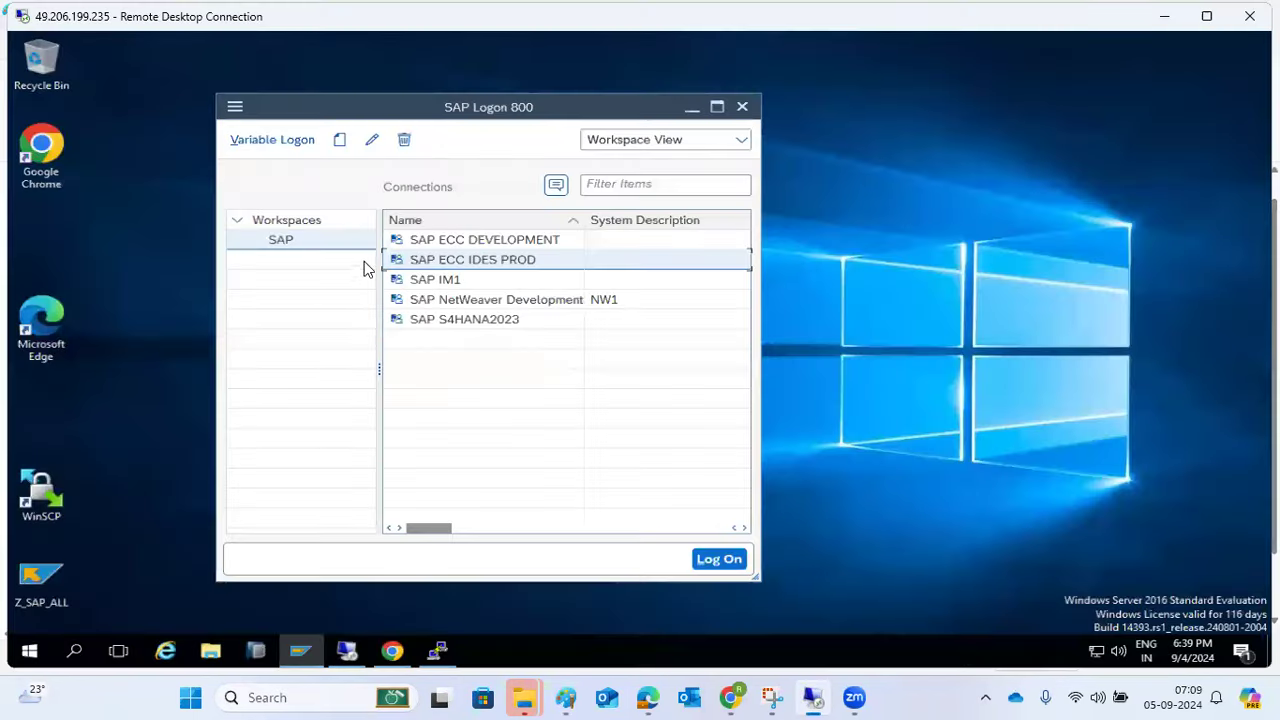
pyautogui.click(304, 659)
pyautogui.click(302, 655)
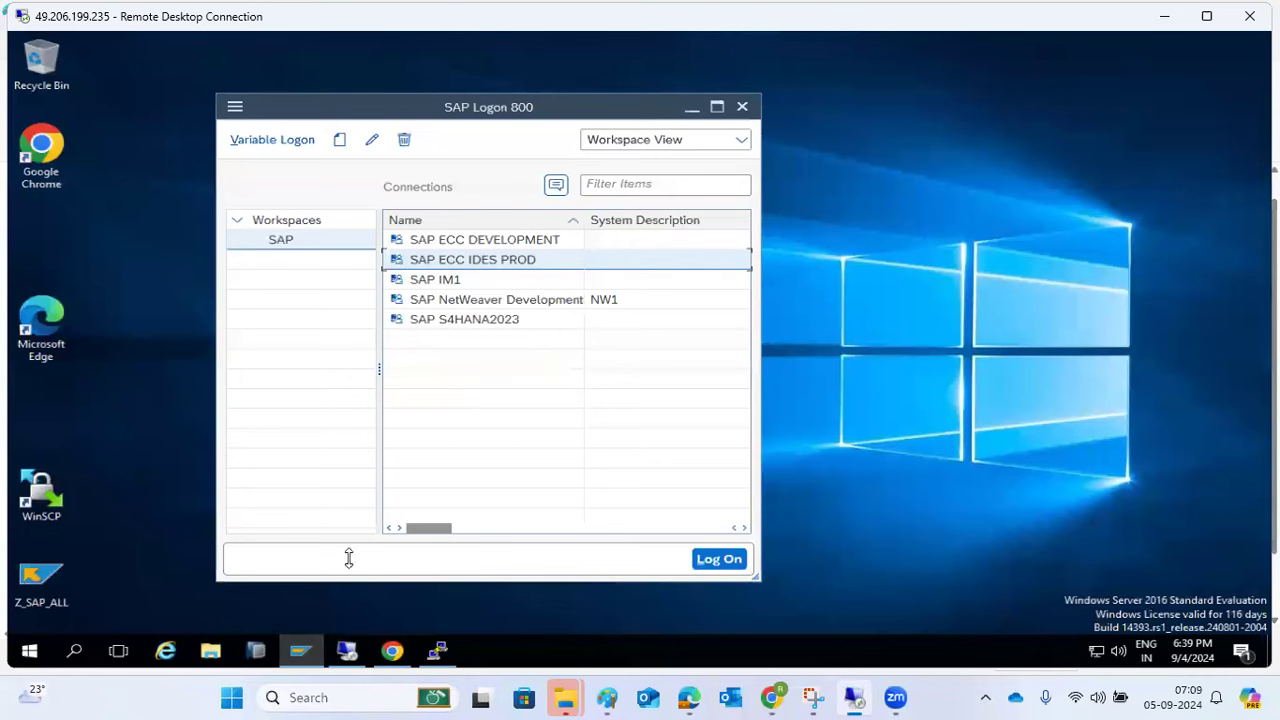
# - Log on to the SAP NetWeaver Development connection with the user ID and password
pyautogui.doubleClick(455, 299)
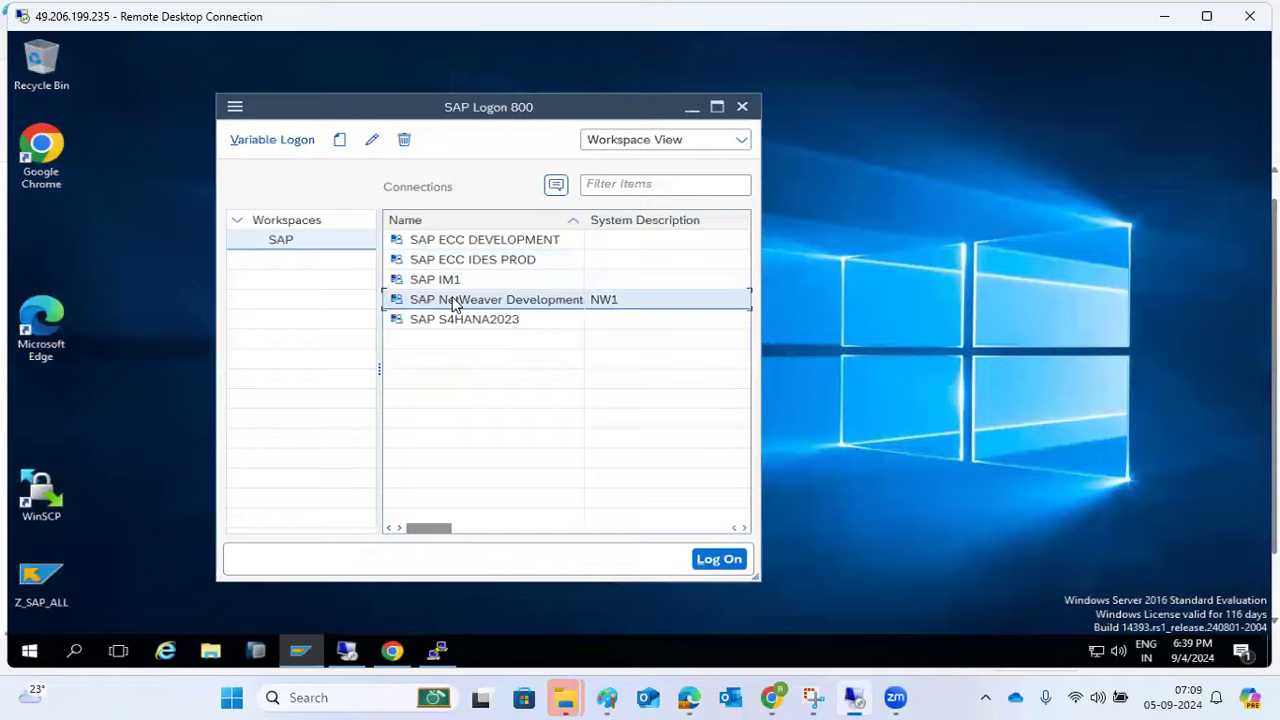
pyautogui.write('basis')
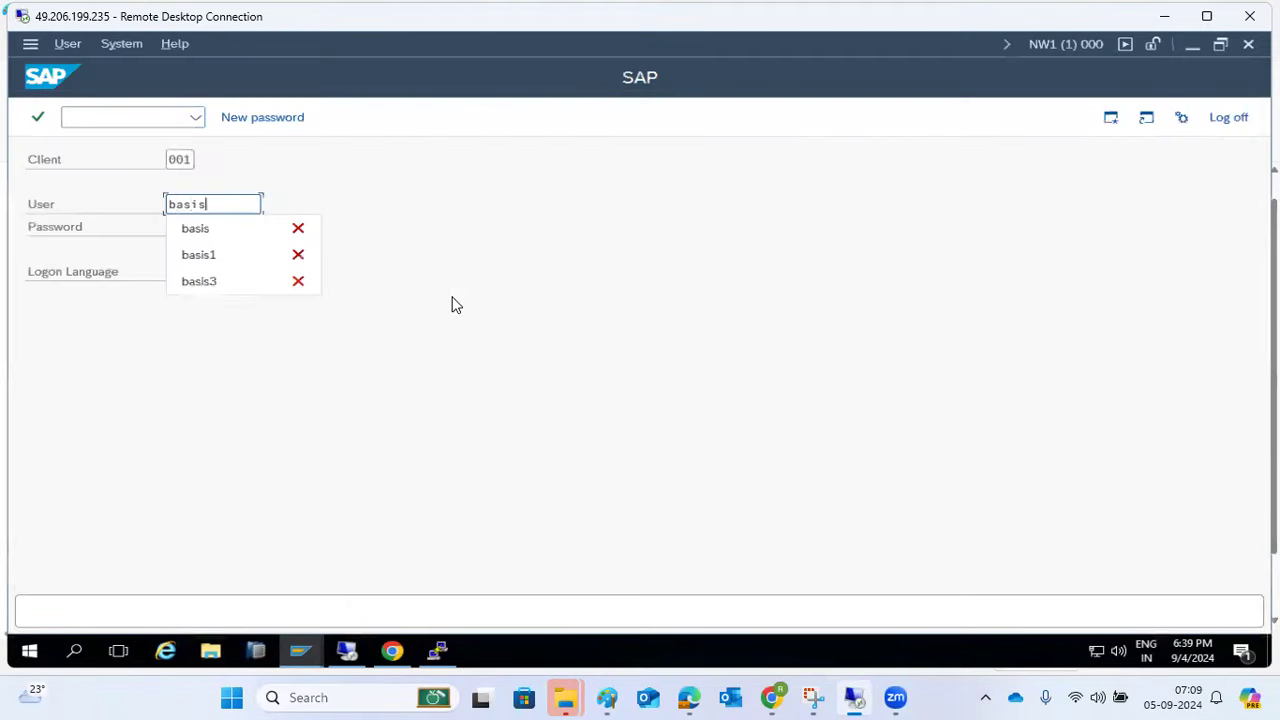
pyautogui.press('Tab')
pyautogui.write('*********')
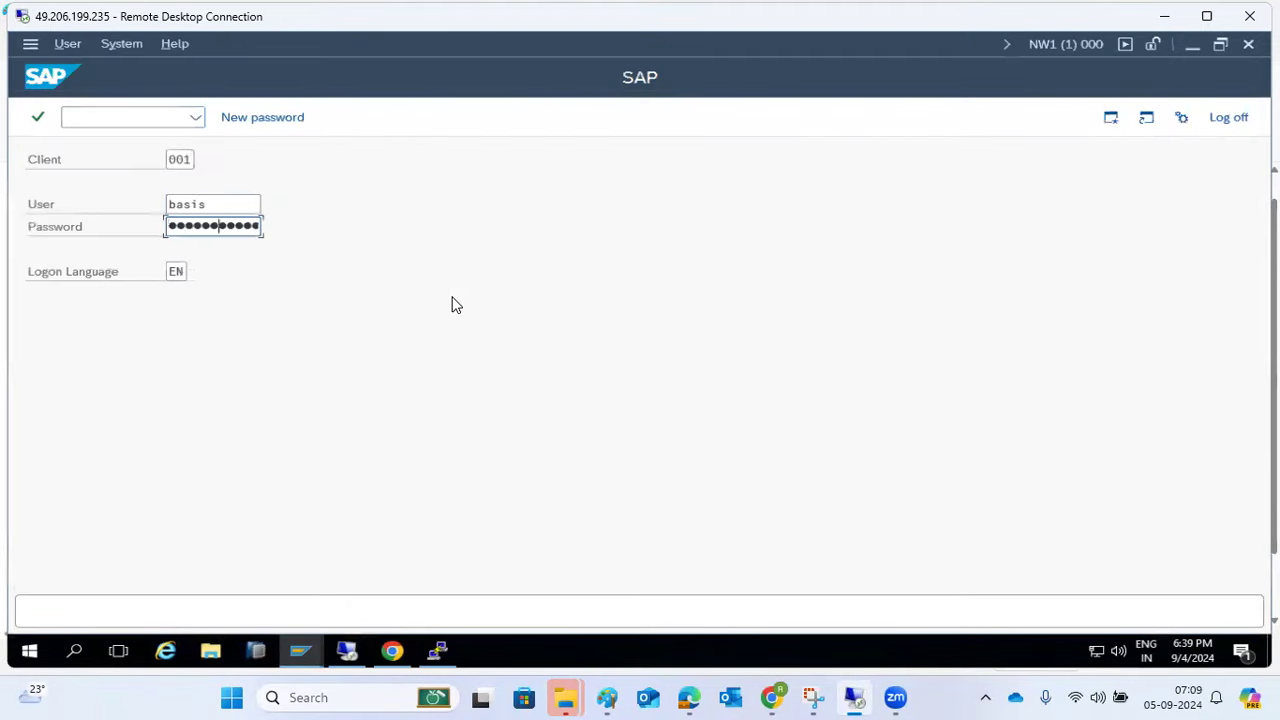
pyautogui.press('Return')
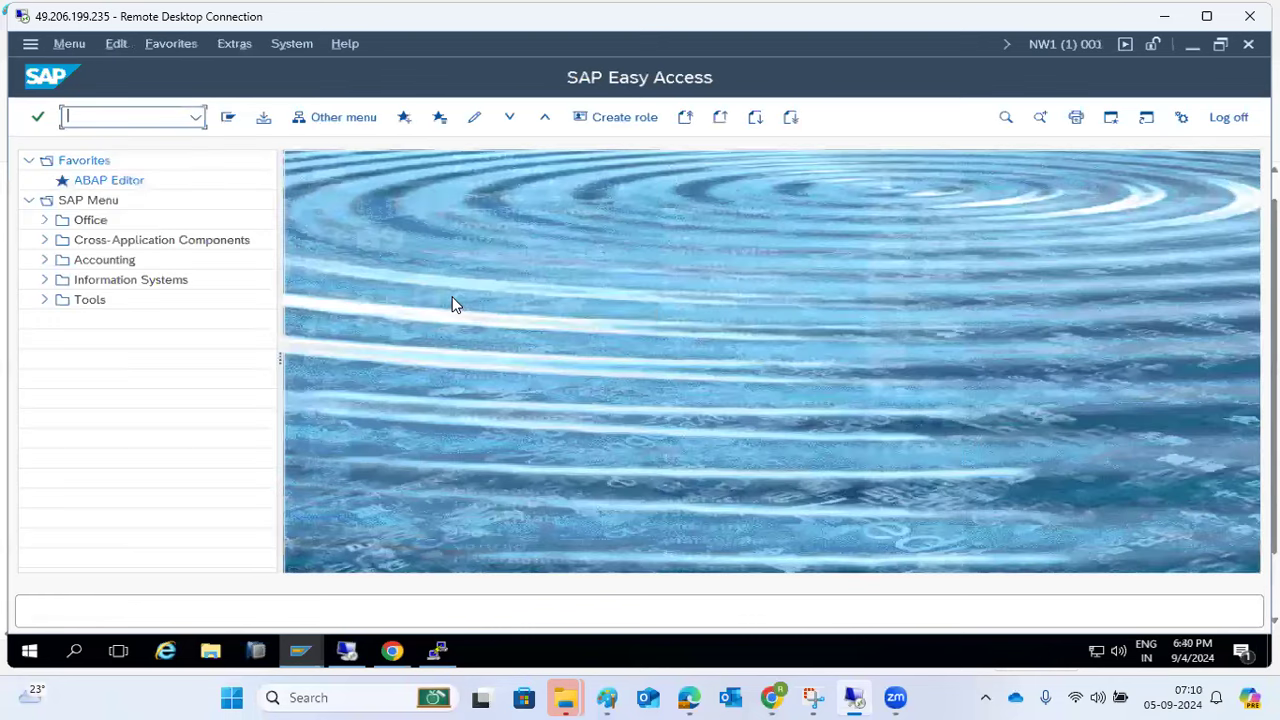
# - Run program RSUPGRES through SE38, picking it from the Program field history
pyautogui.write('se38')
pyautogui.press('Return')
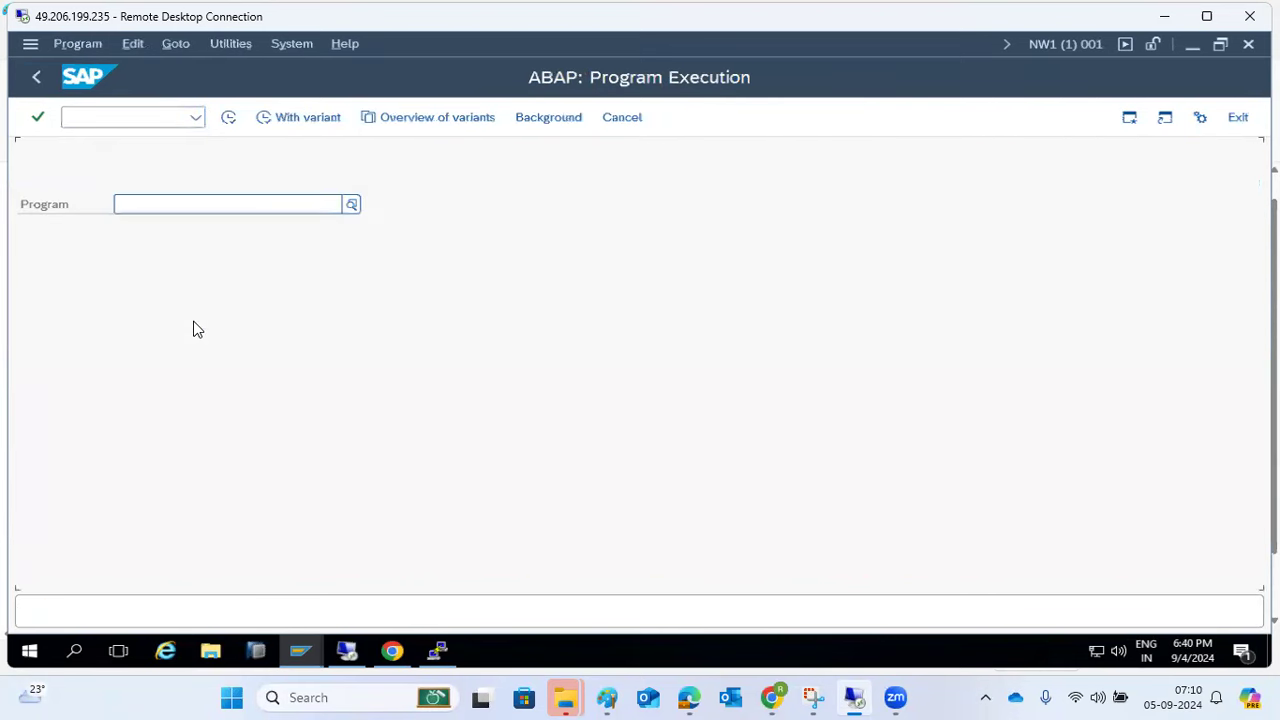
pyautogui.click(193, 204)
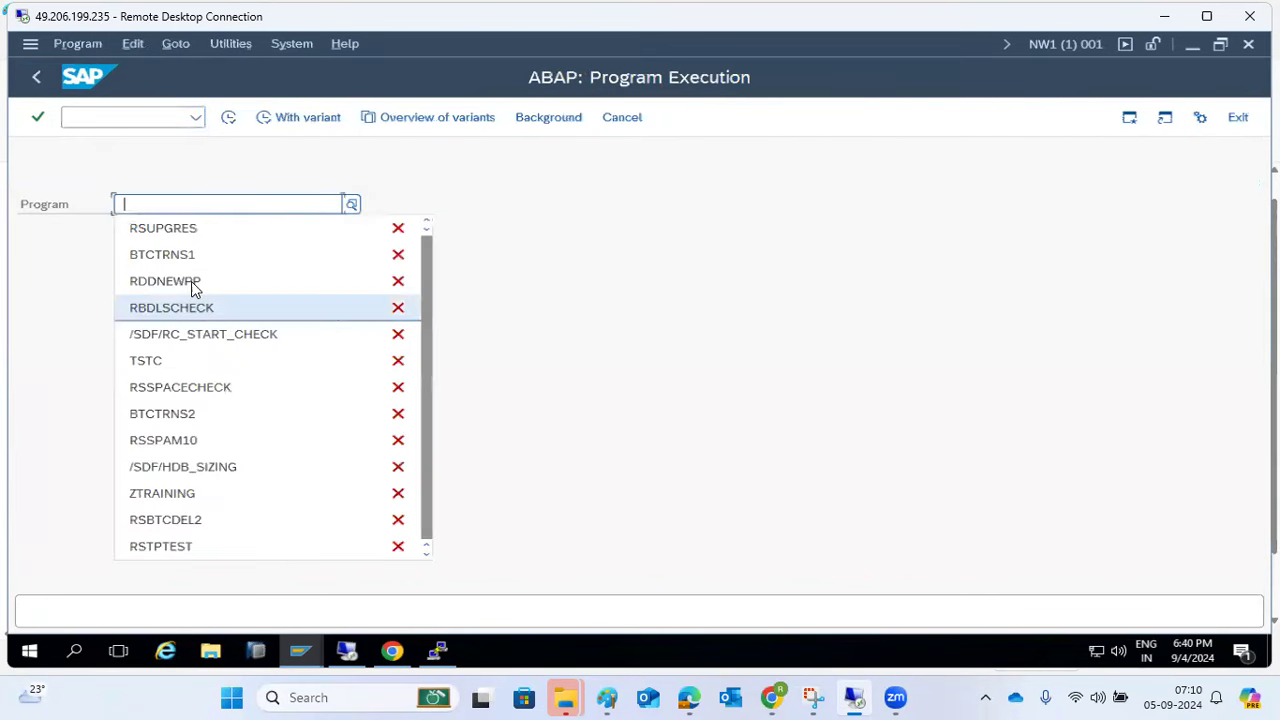
pyautogui.click(192, 229)
pyautogui.click(228, 120)
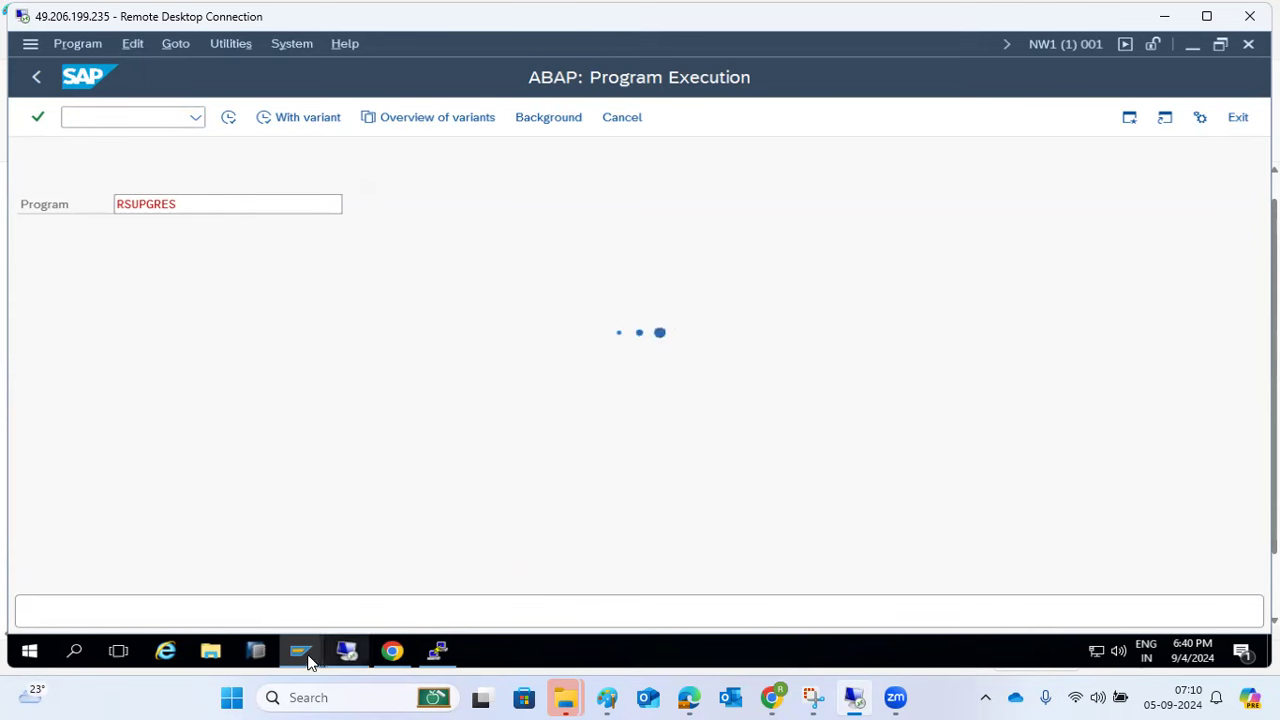
# - Open a second SAP session from the system menu alongside the running RSUPGRES window
pyautogui.moveTo(308, 660)
pyautogui.click(325, 605)
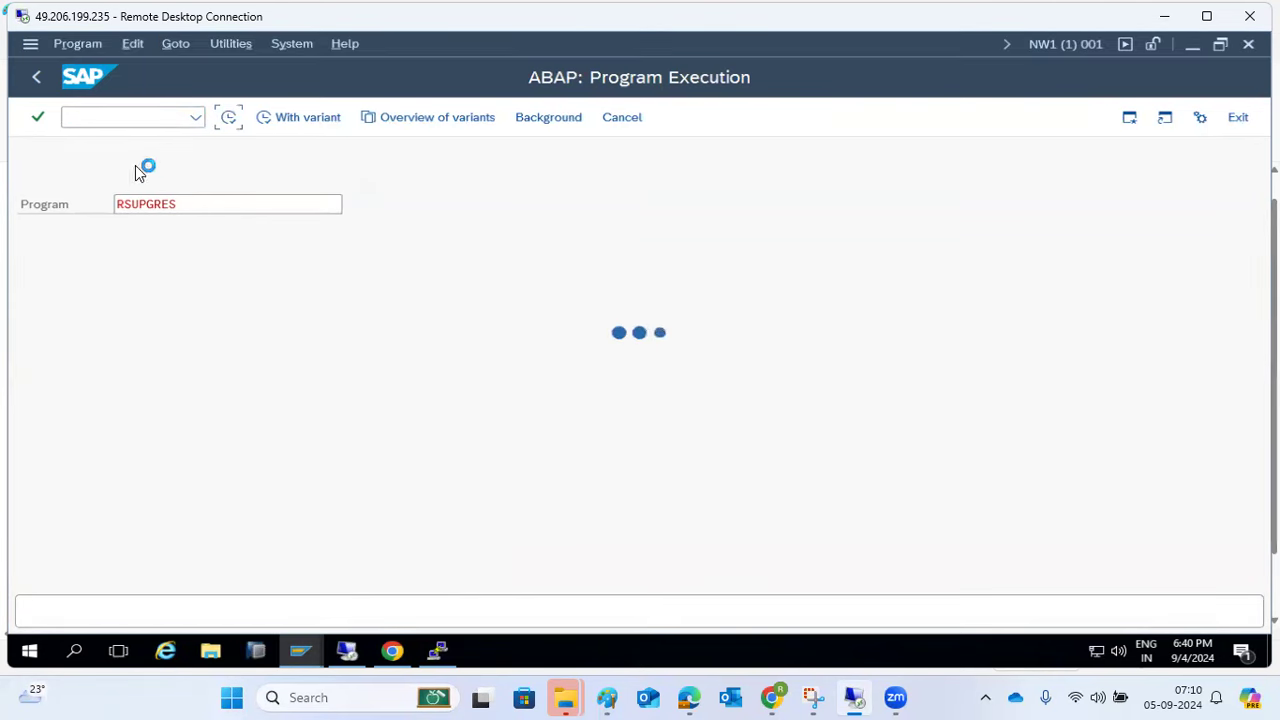
pyautogui.click(30, 44)
pyautogui.click(80, 227)
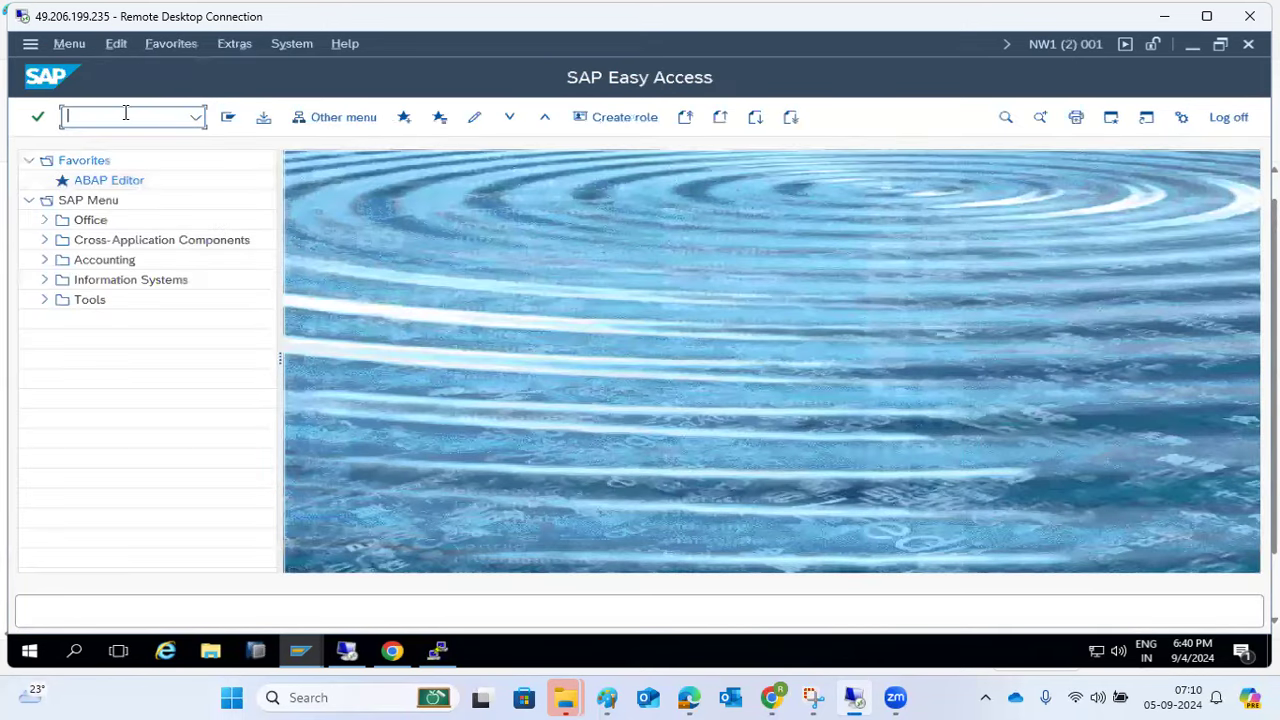
pyautogui.moveTo(305, 651)
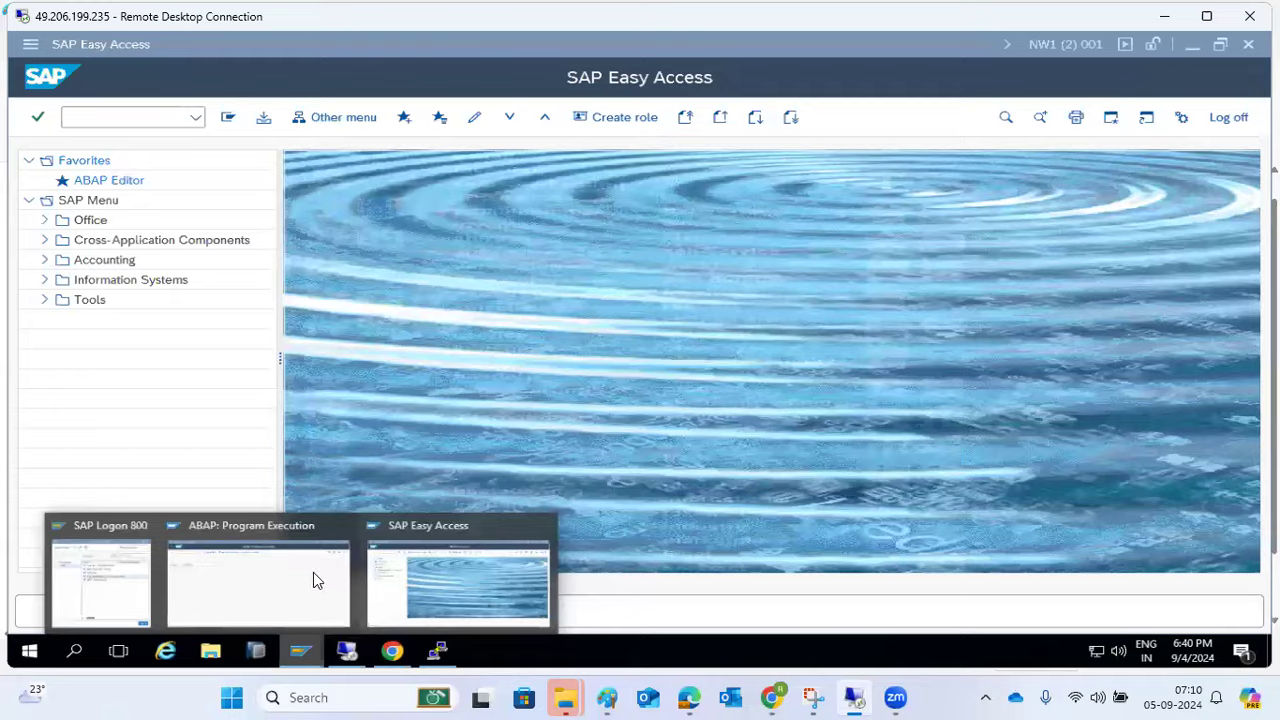
pyautogui.click(325, 585)
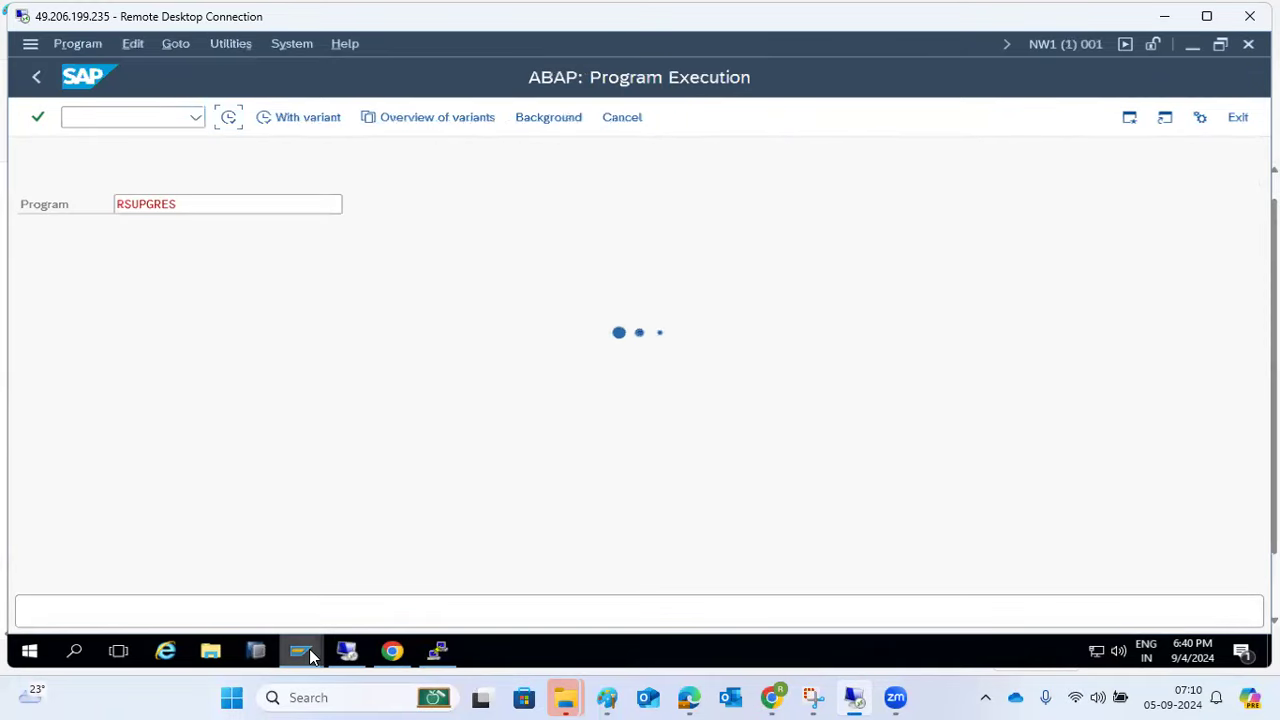
pyautogui.click(372, 604)
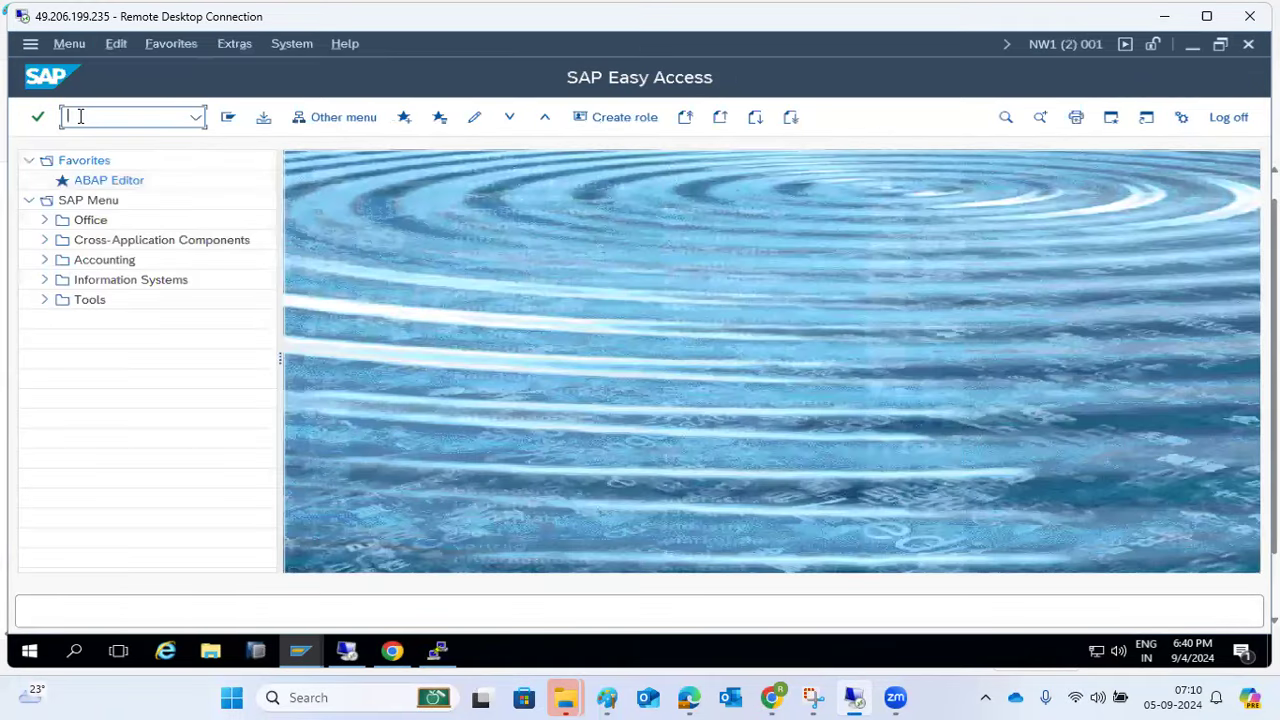
# - Check logon groups in SMLG and logged-on users in SM04, returning to SAP Easy Access each time
pyautogui.write('smlg')
pyautogui.press('Return')
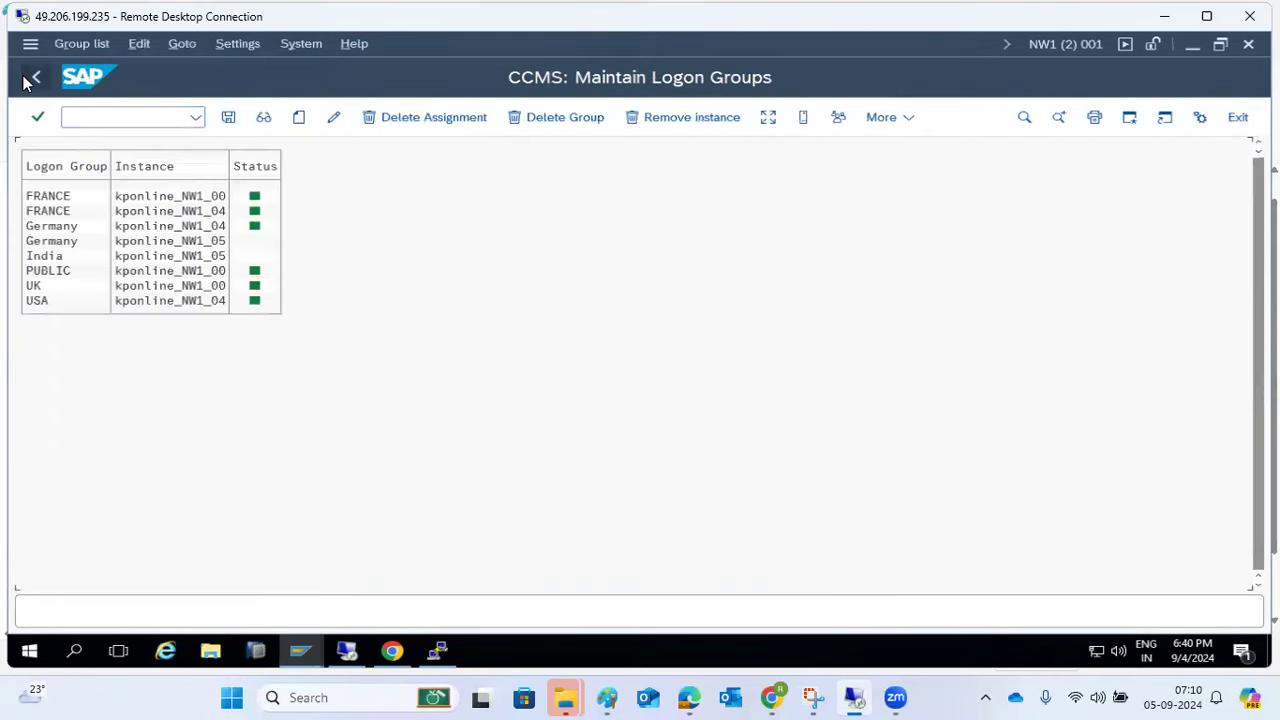
pyautogui.click(36, 77)
pyautogui.write('sm04')
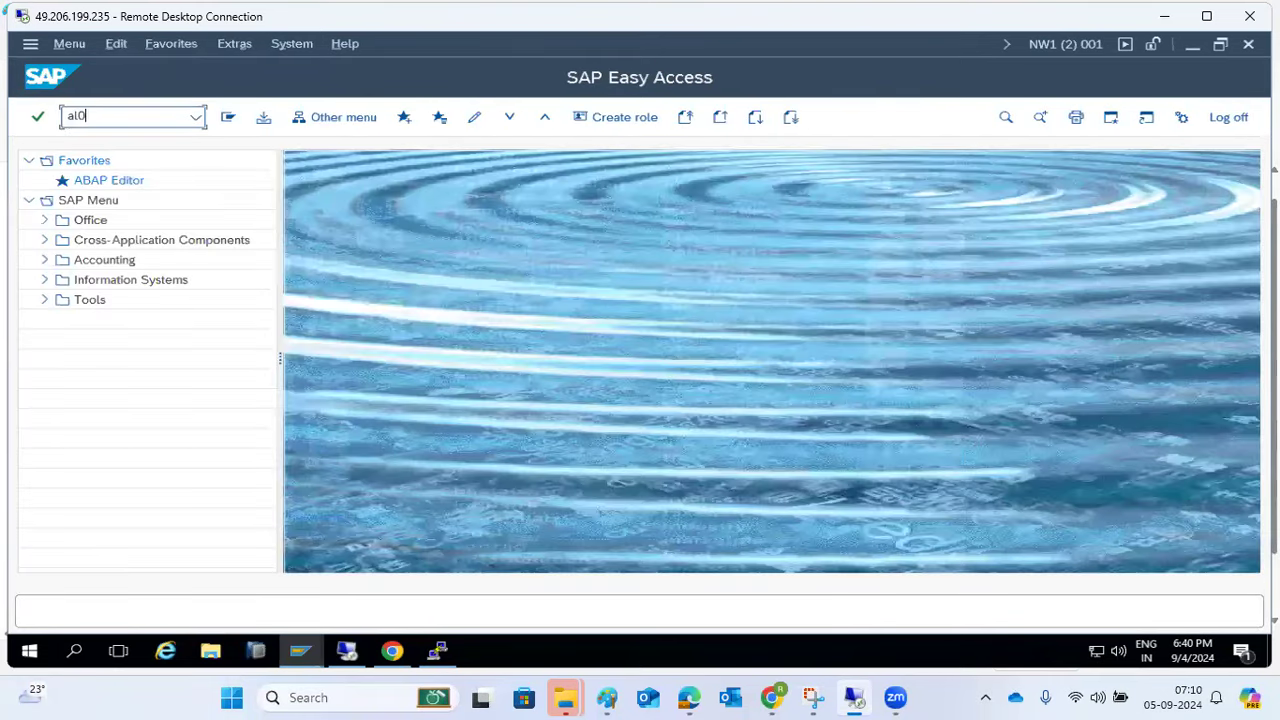
pyautogui.press('Return')
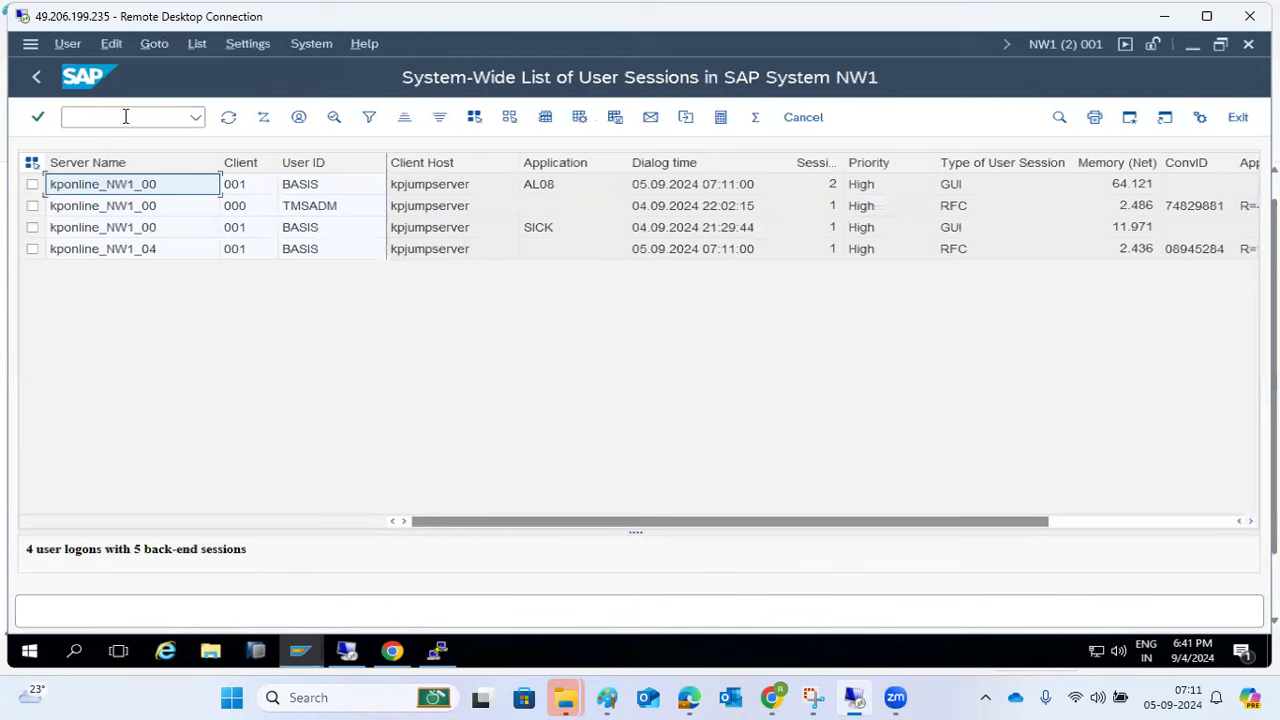
pyautogui.click(38, 77)
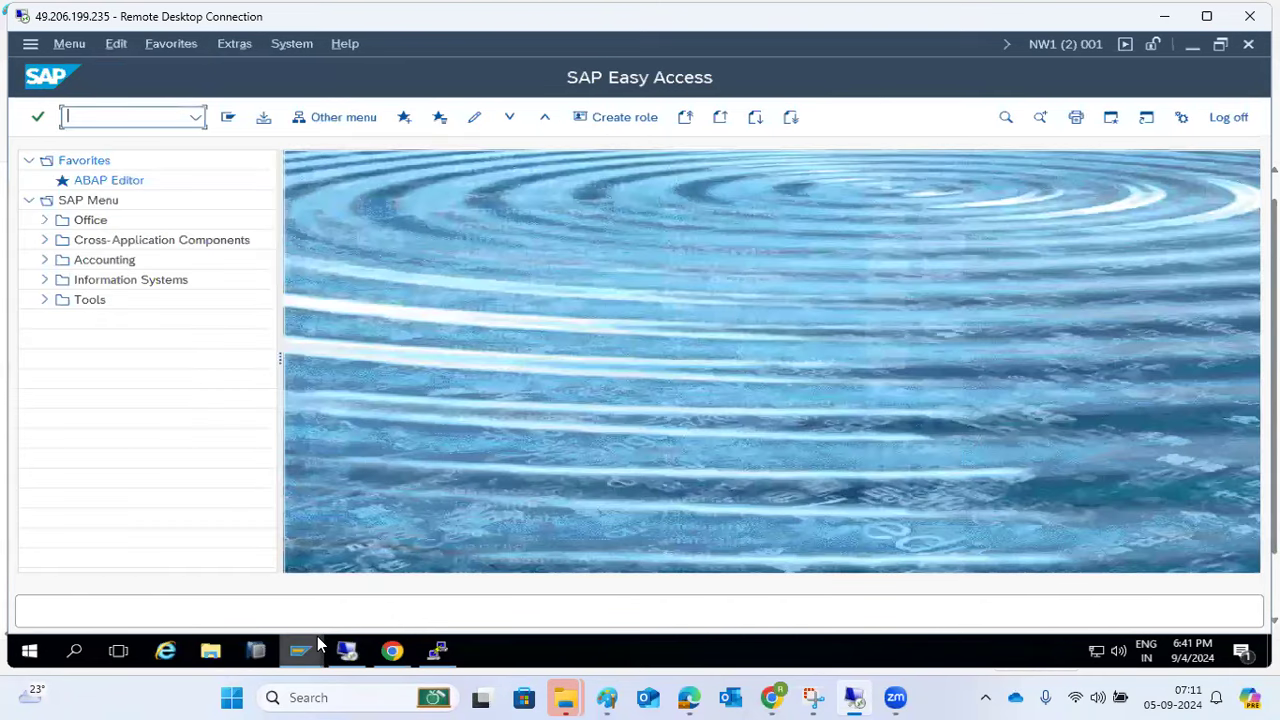
# - Check on the RSUPGRES execution window, then return to the new Easy Access session
pyautogui.moveTo(317, 636)
pyautogui.click(280, 576)
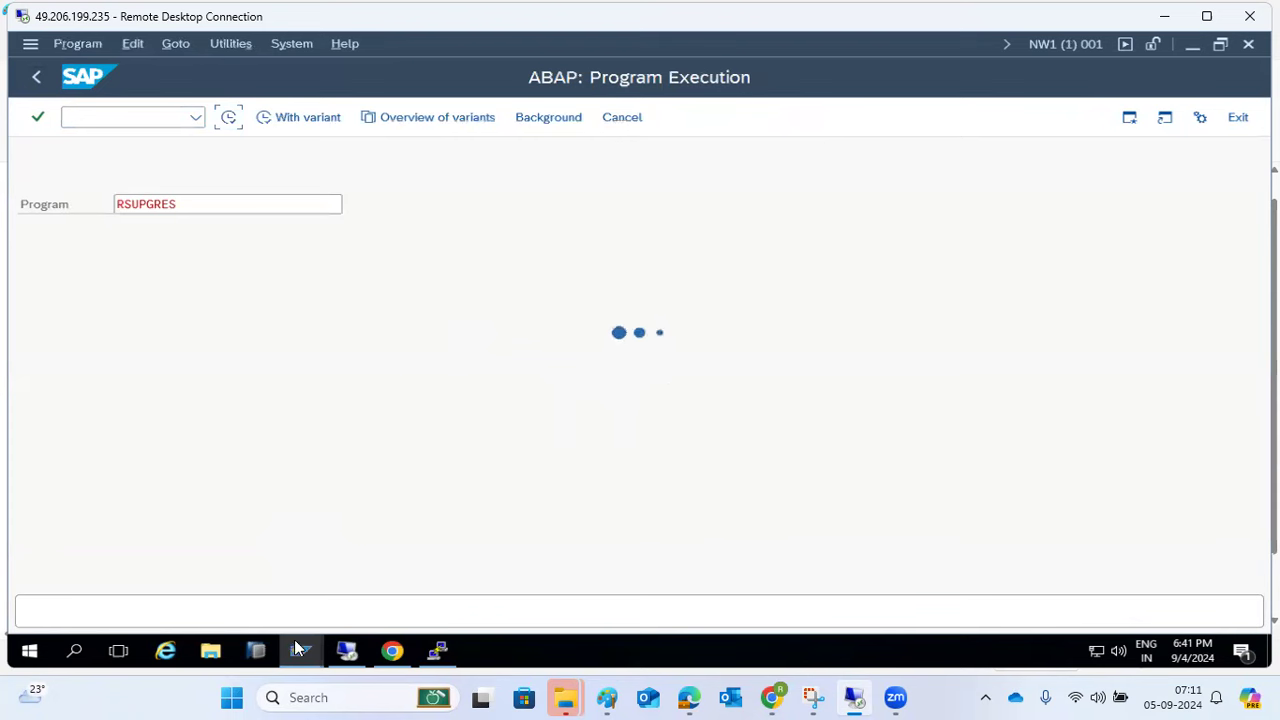
pyautogui.moveTo(303, 652)
pyautogui.click(473, 577)
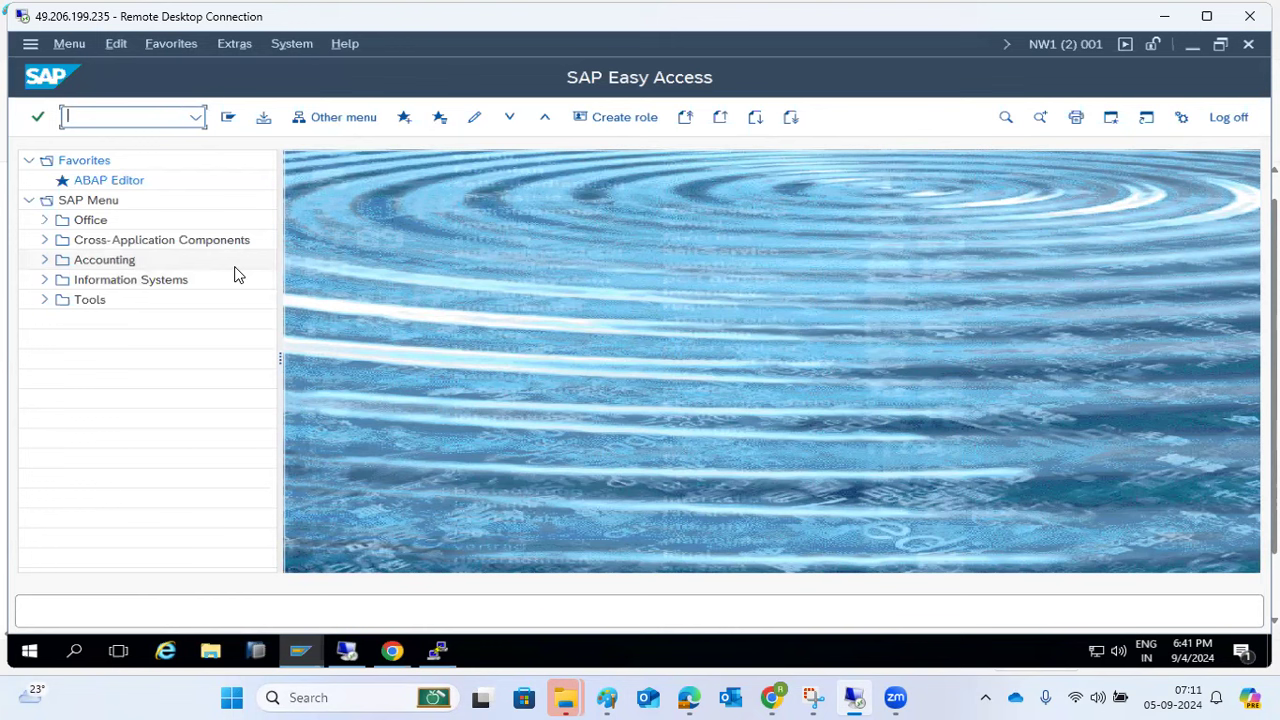
# - In SM36, name the new background job 'MONHTLY PAYROOL', keeping job class C
pyautogui.write('sm36')
pyautogui.press('Return')
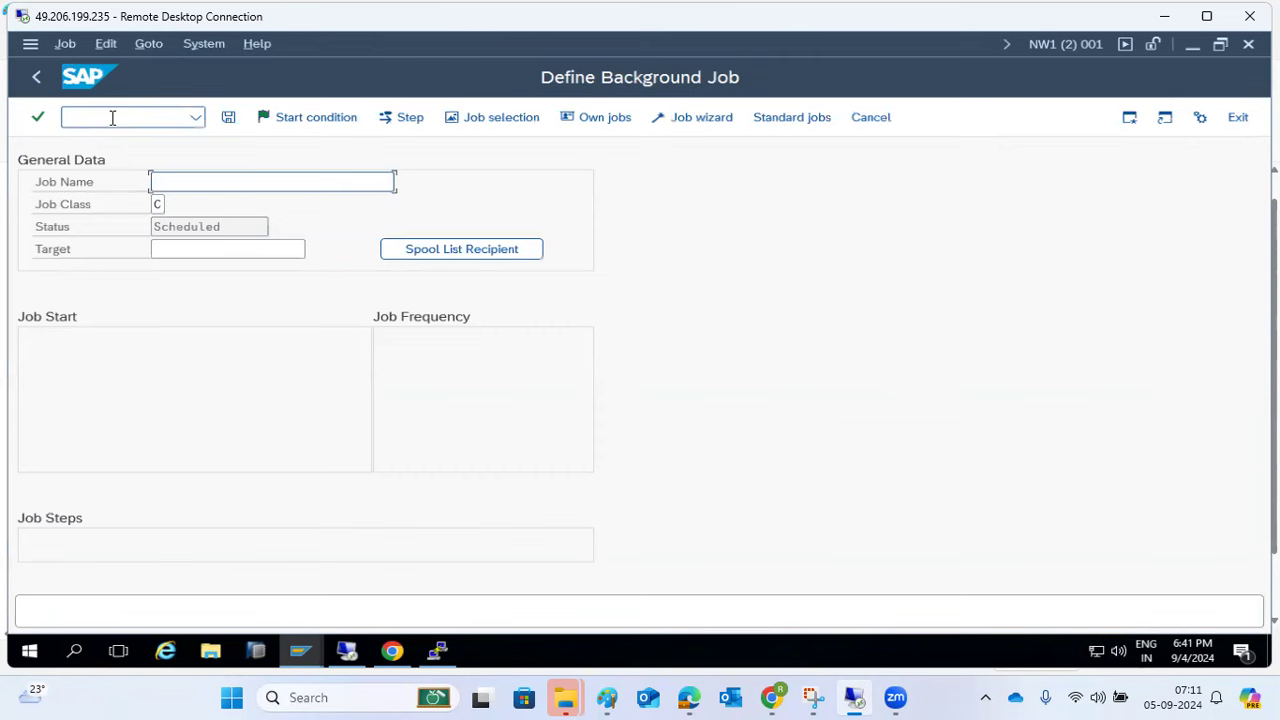
pyautogui.write('MONTHLY')
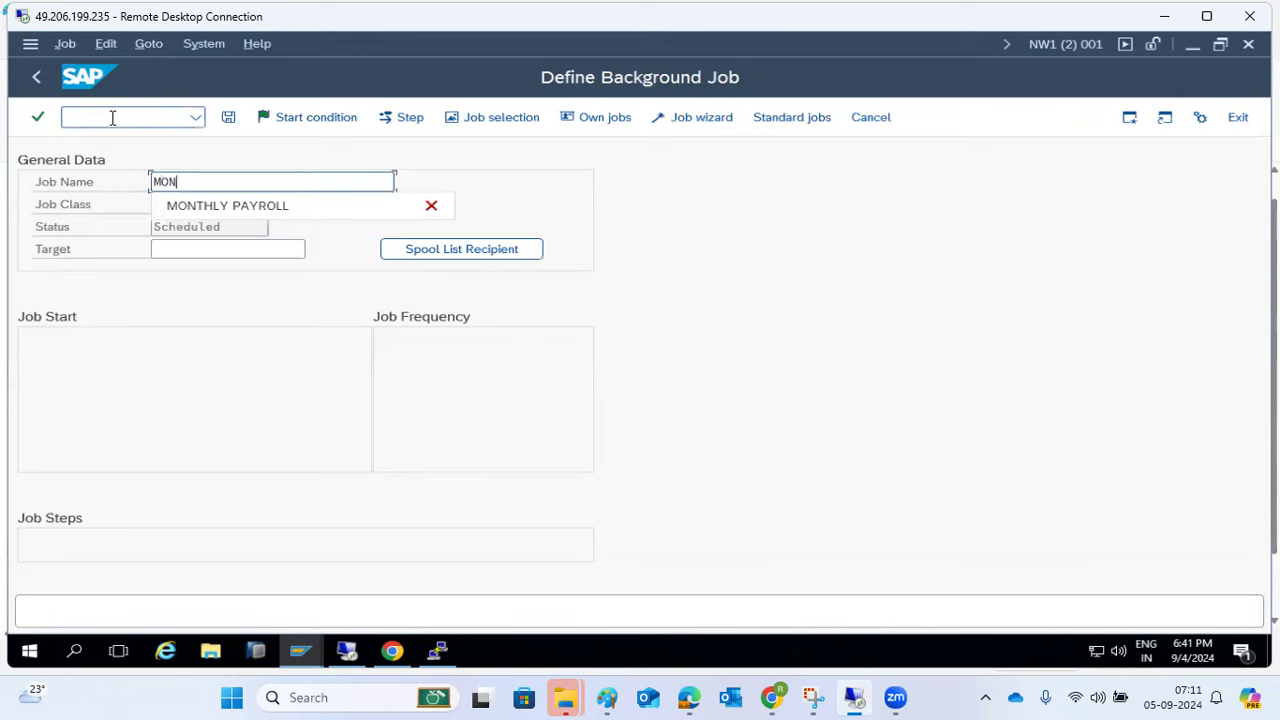
pyautogui.press('BackSpace')
pyautogui.press('BackSpace')
pyautogui.press('BackSpace')
pyautogui.press('BackSpace')
pyautogui.press('BackSpace')
pyautogui.press('BackSpace')
pyautogui.press('BackSpace')
pyautogui.press('BackSpace')
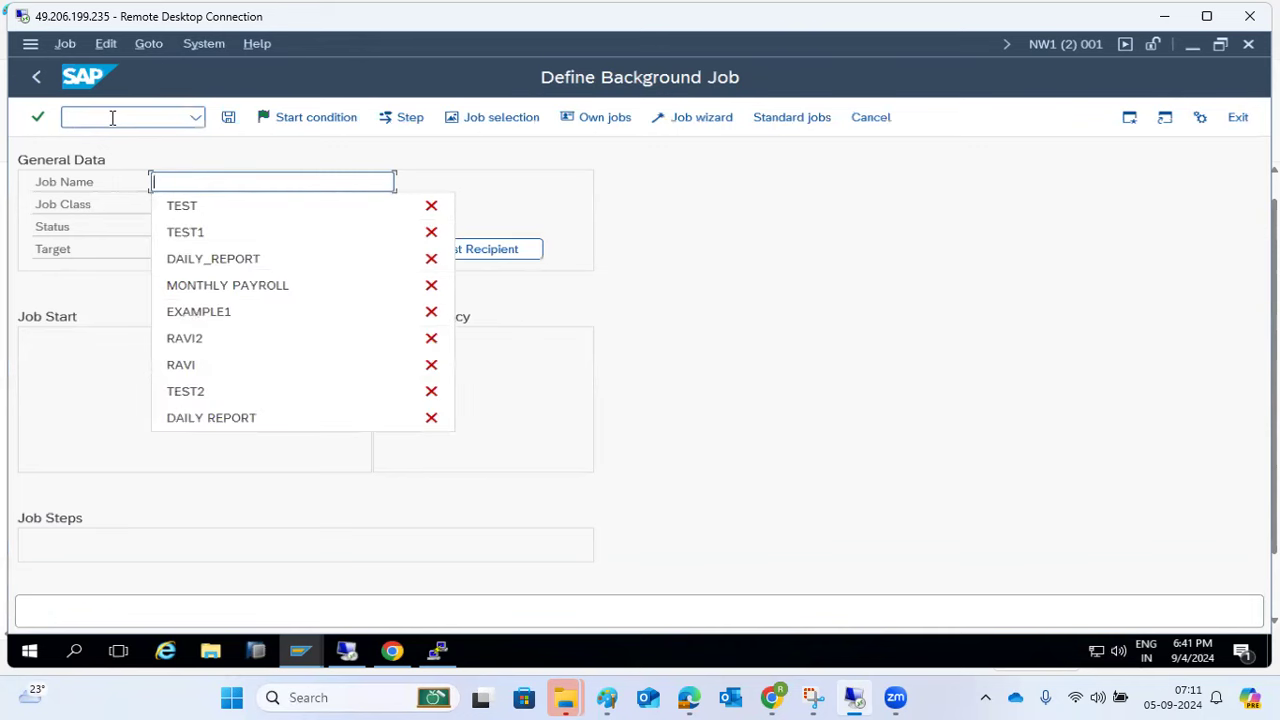
pyautogui.write('SM')
pyautogui.press('BackSpace')
pyautogui.press('BackSpace')
pyautogui.write('MONHTLY PAYROOL')
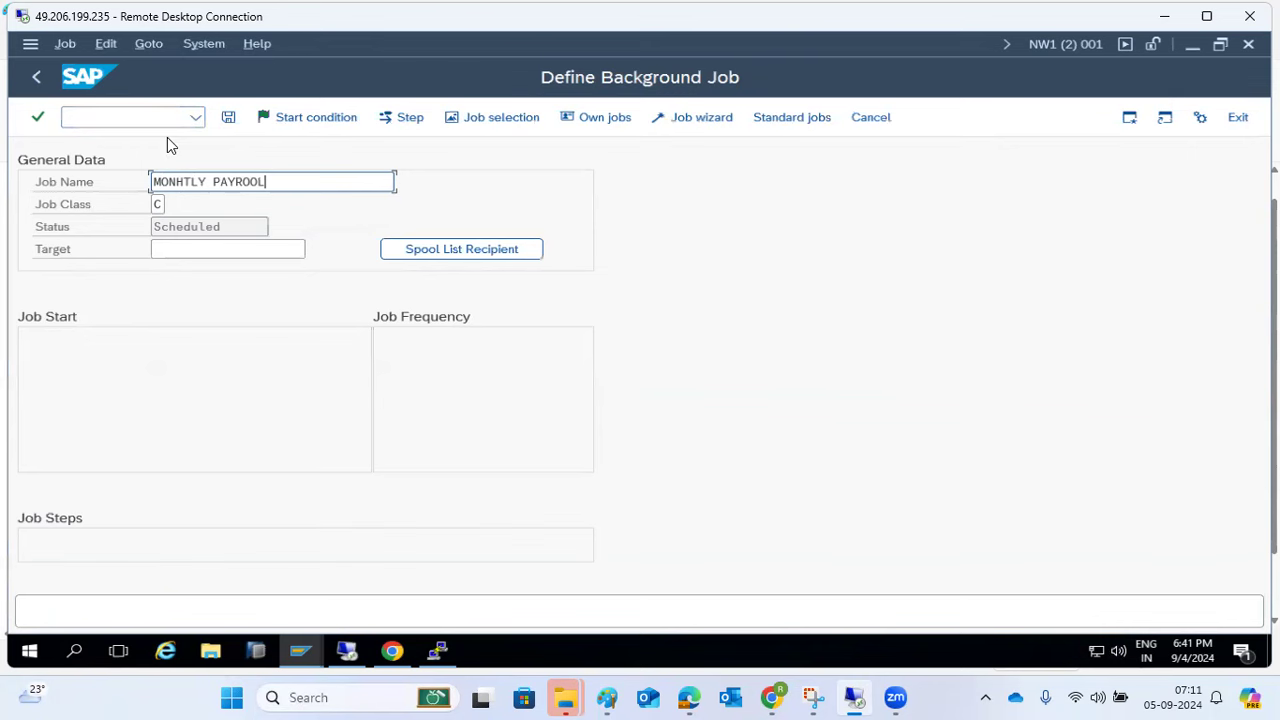
pyautogui.click(160, 205)
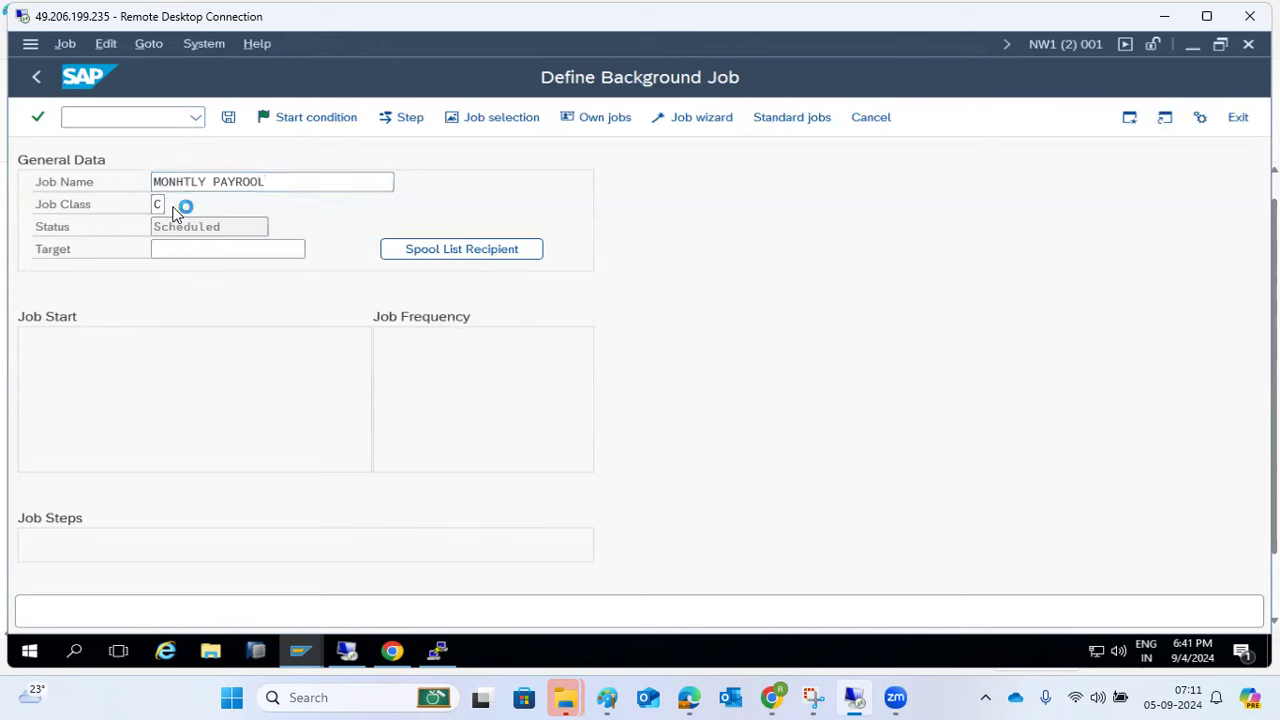
# - Change the job class from C to A - High priority via the value help list
pyautogui.click(169, 206)
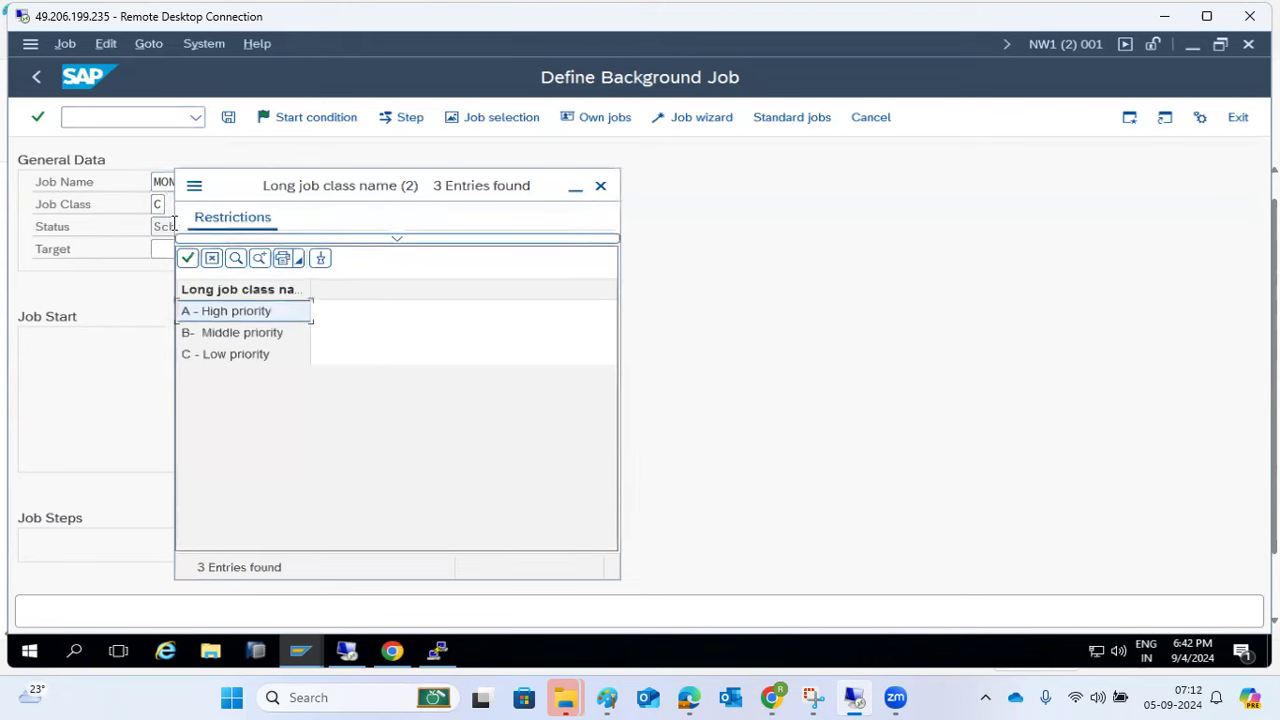
pyautogui.click(218, 340)
pyautogui.click(219, 354)
pyautogui.click(207, 318)
pyautogui.click(211, 357)
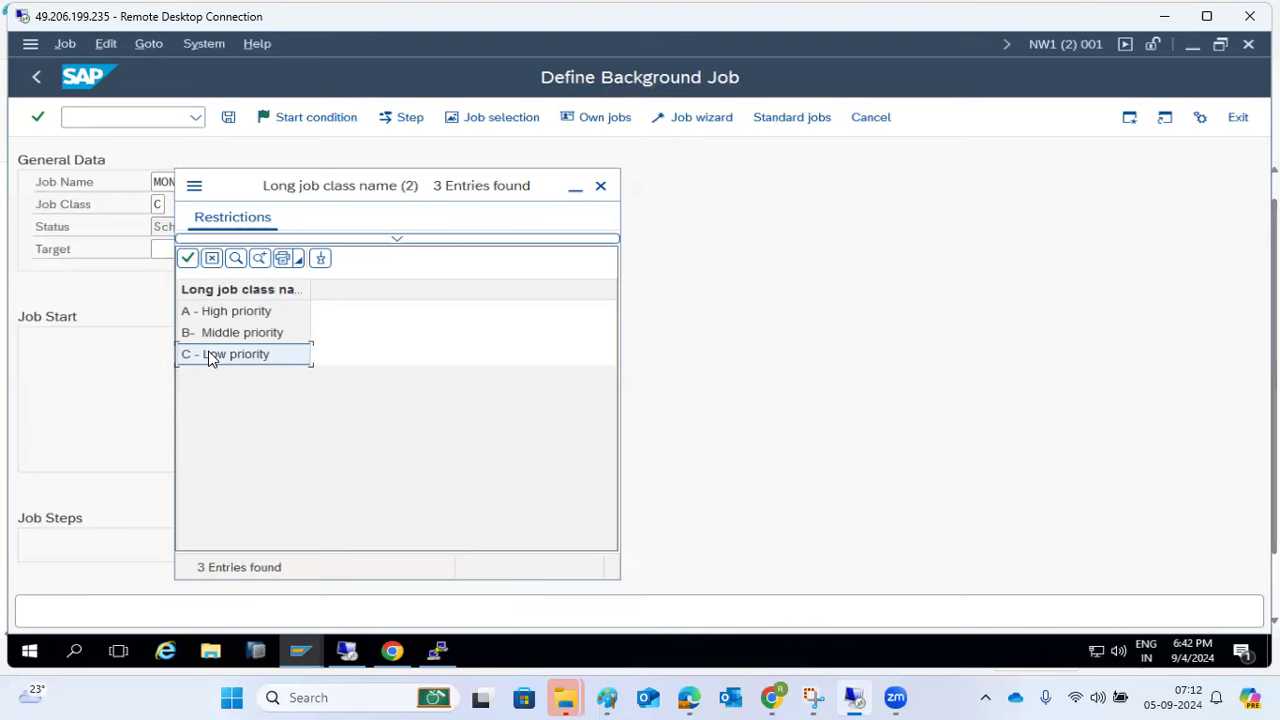
pyautogui.click(214, 310)
pyautogui.press('Escape')
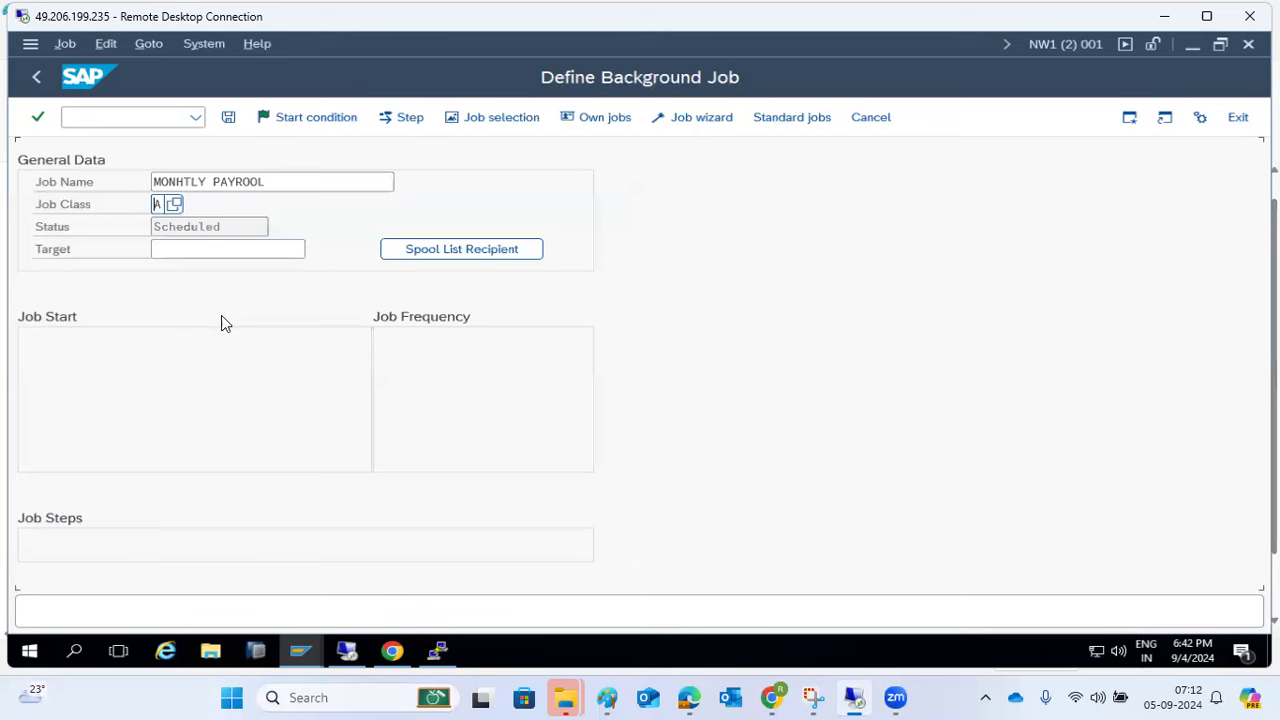
pyautogui.click(186, 249)
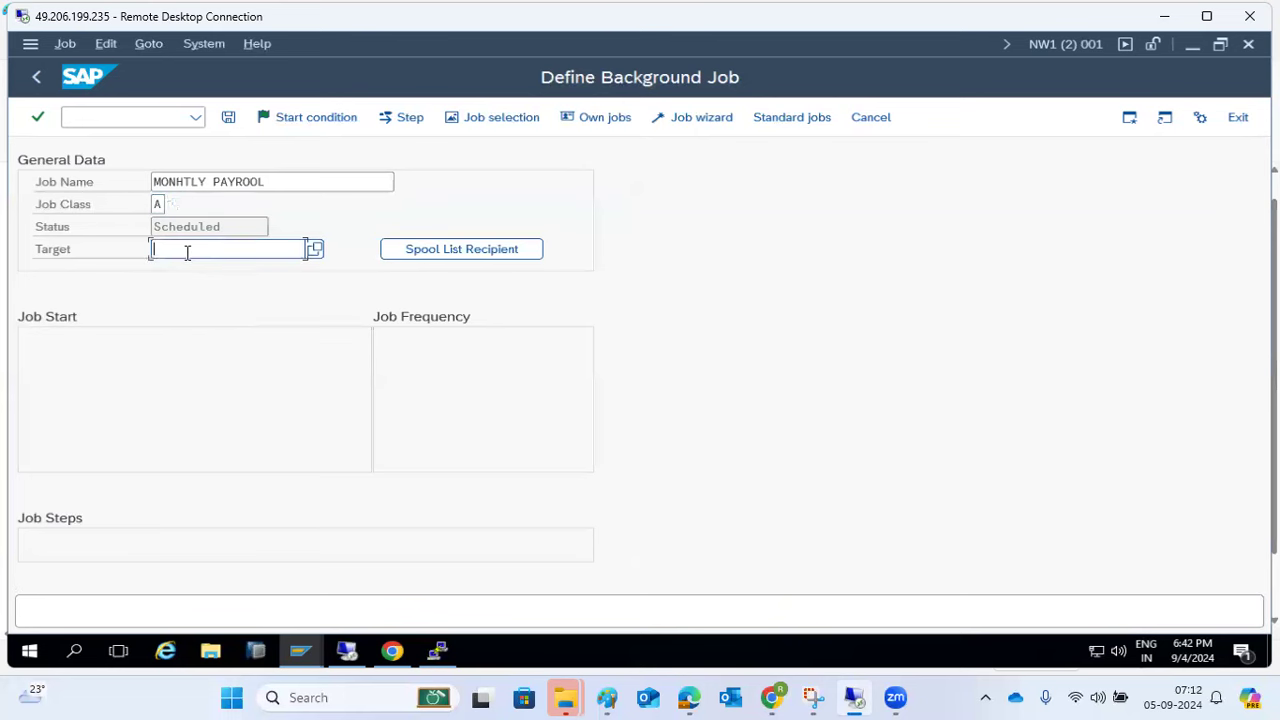
pyautogui.click(318, 248)
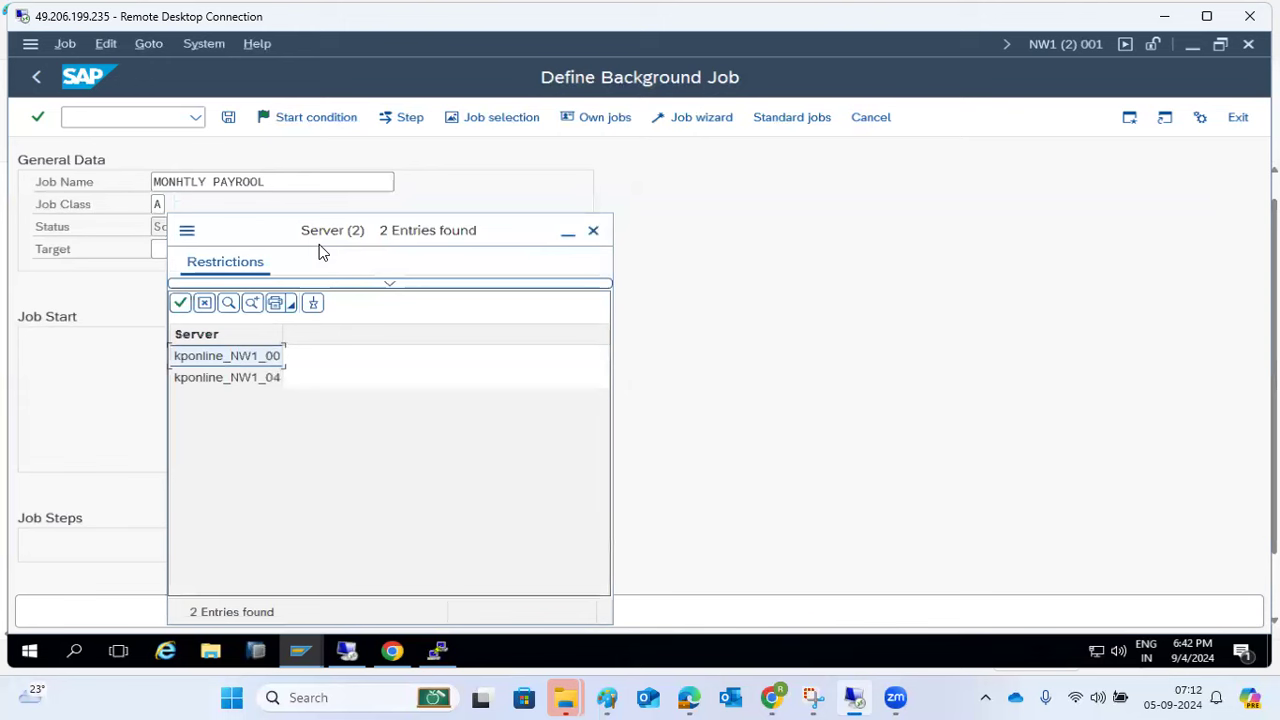
pyautogui.click(236, 377)
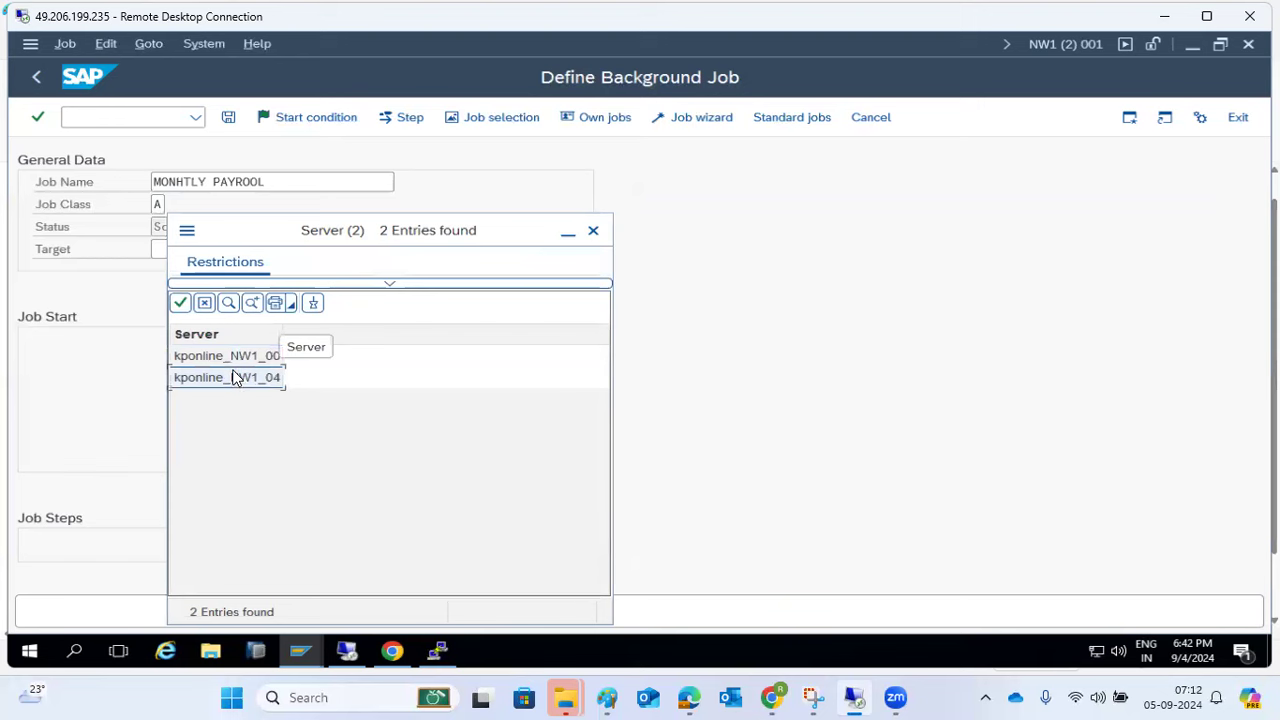
pyautogui.click(234, 355)
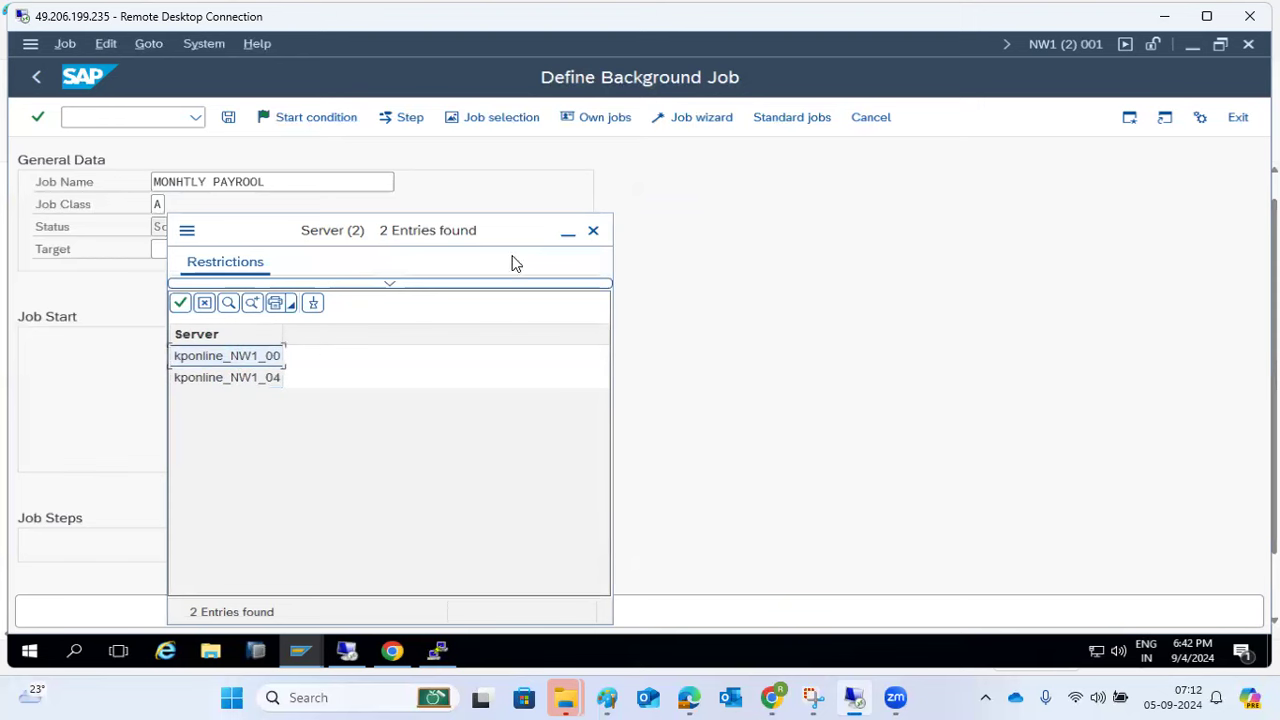
pyautogui.click(594, 232)
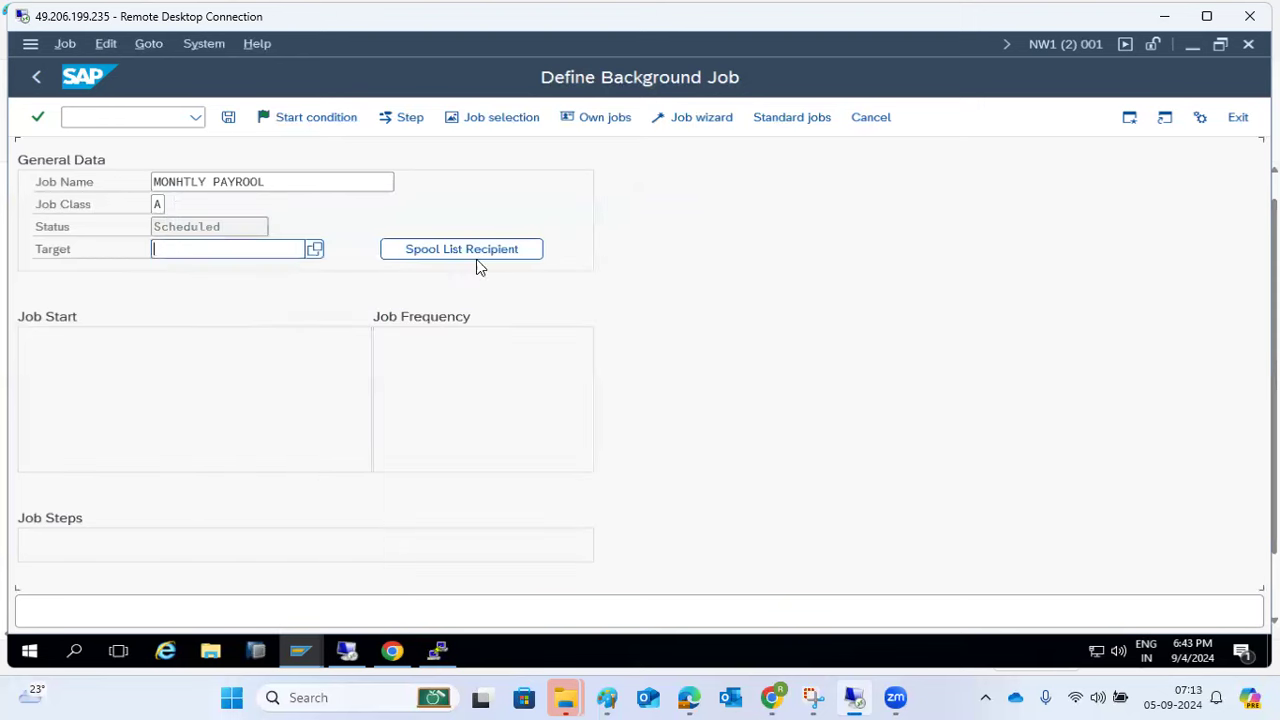
# - In a new GUI window run SM51 and confirm kponline_NW1_00 and kponline_NW1_04 are Active
pyautogui.click(30, 43)
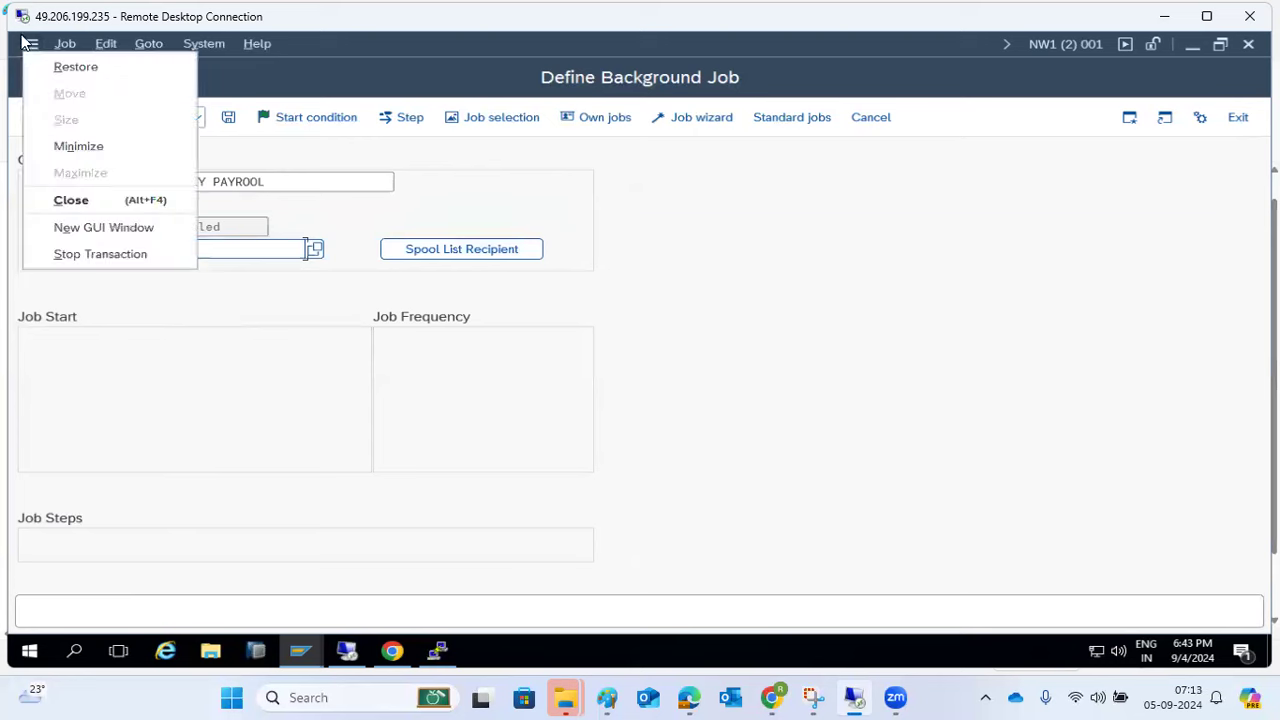
pyautogui.click(63, 226)
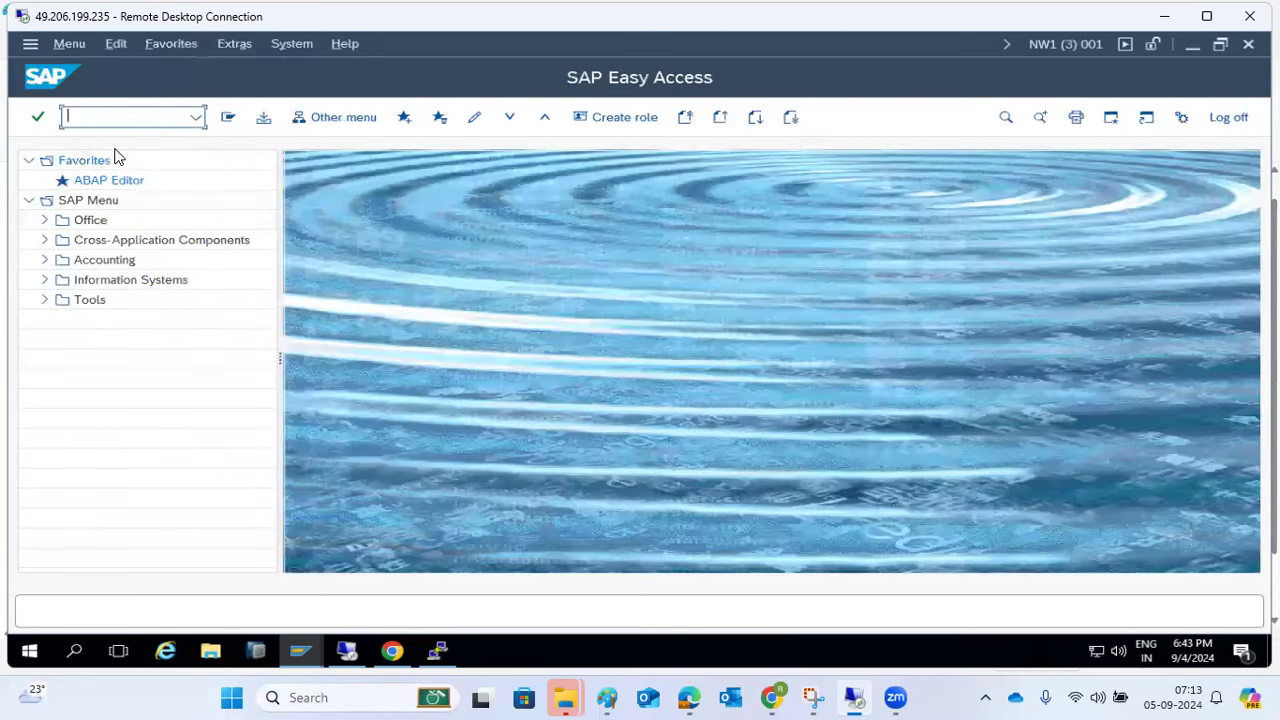
pyautogui.write('sm51')
pyautogui.press('Return')
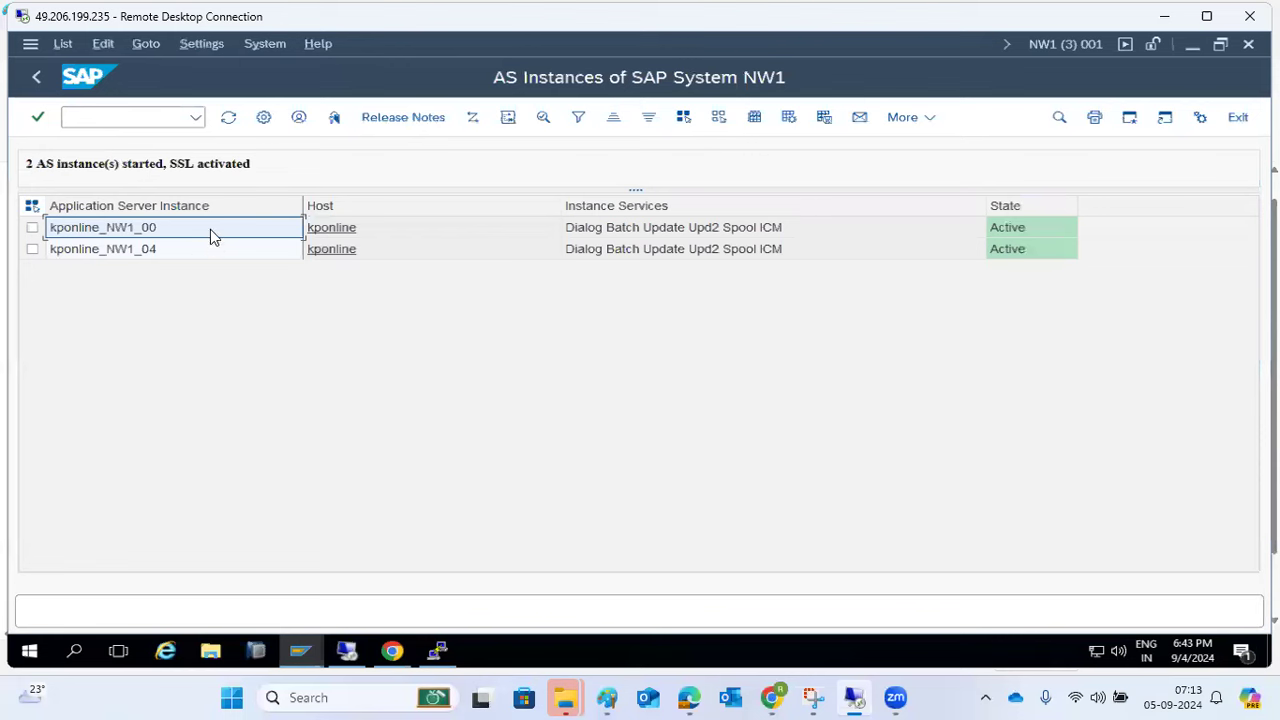
pyautogui.click(1013, 230)
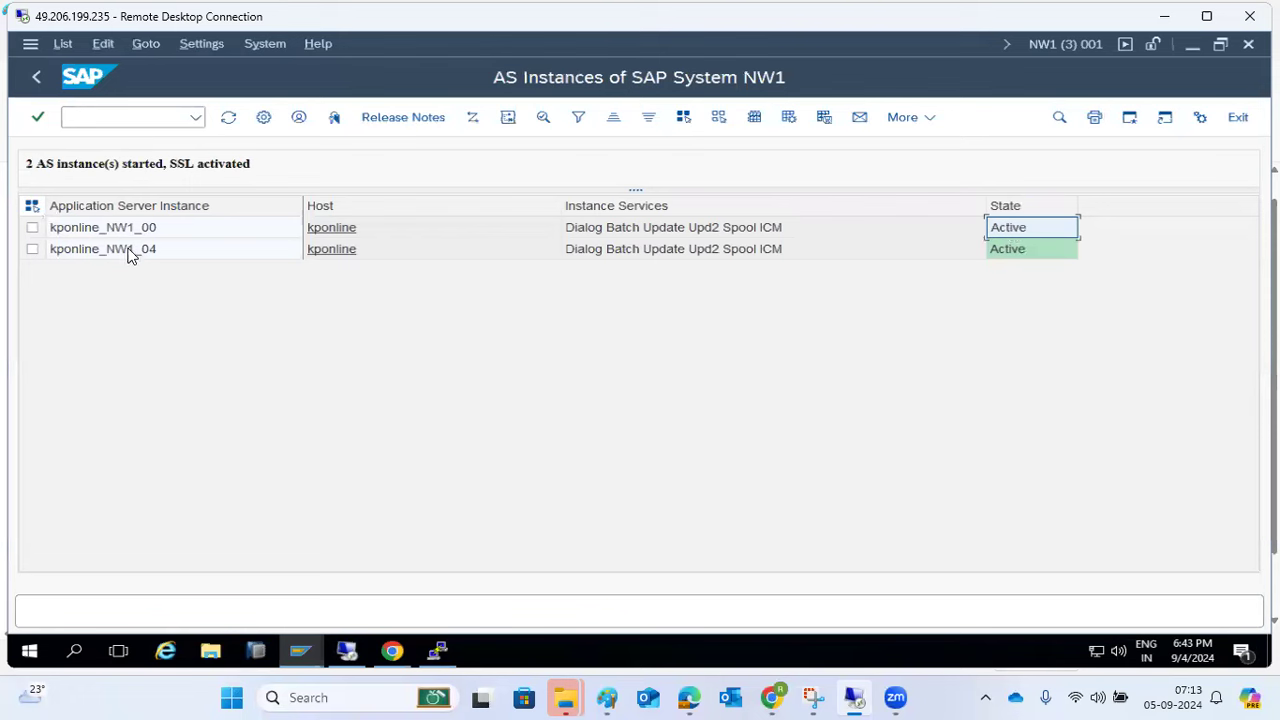
pyautogui.click(1037, 251)
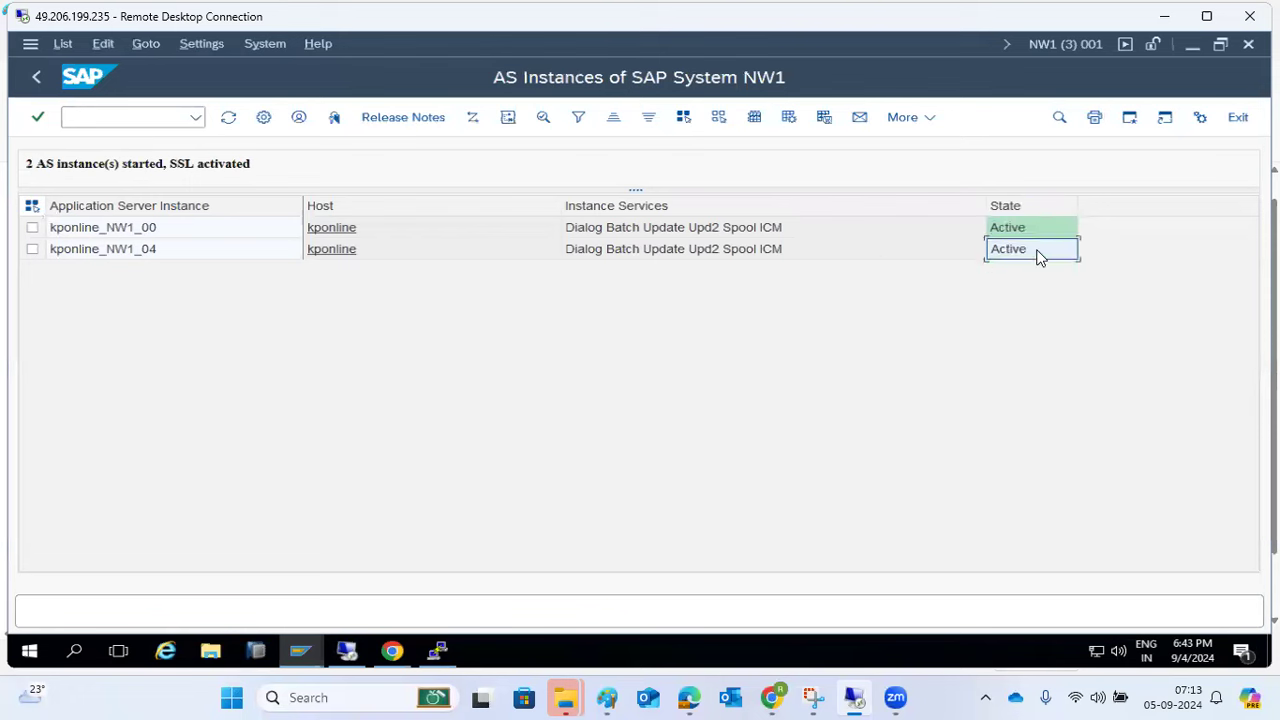
pyautogui.click(91, 117)
# - Review the kponline_NW1_00 work process list with /nSM50
pyautogui.write('/nsm5')
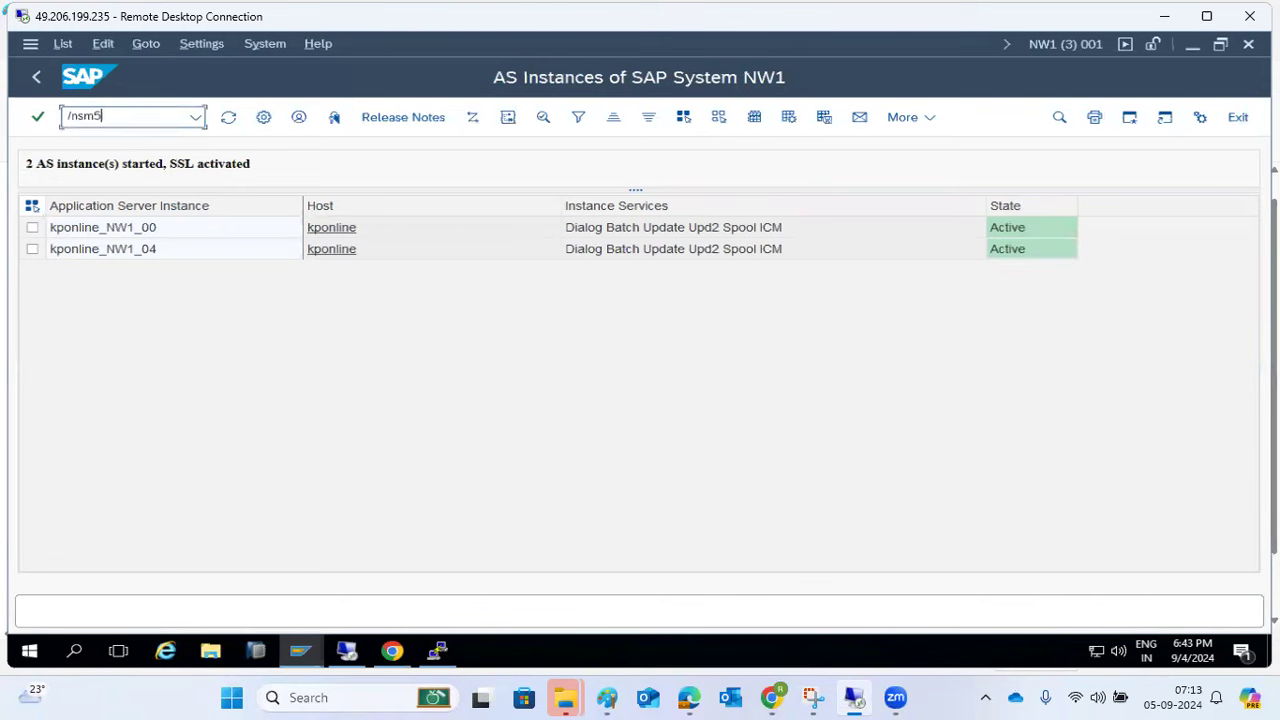
pyautogui.write('0')
pyautogui.press('Return')
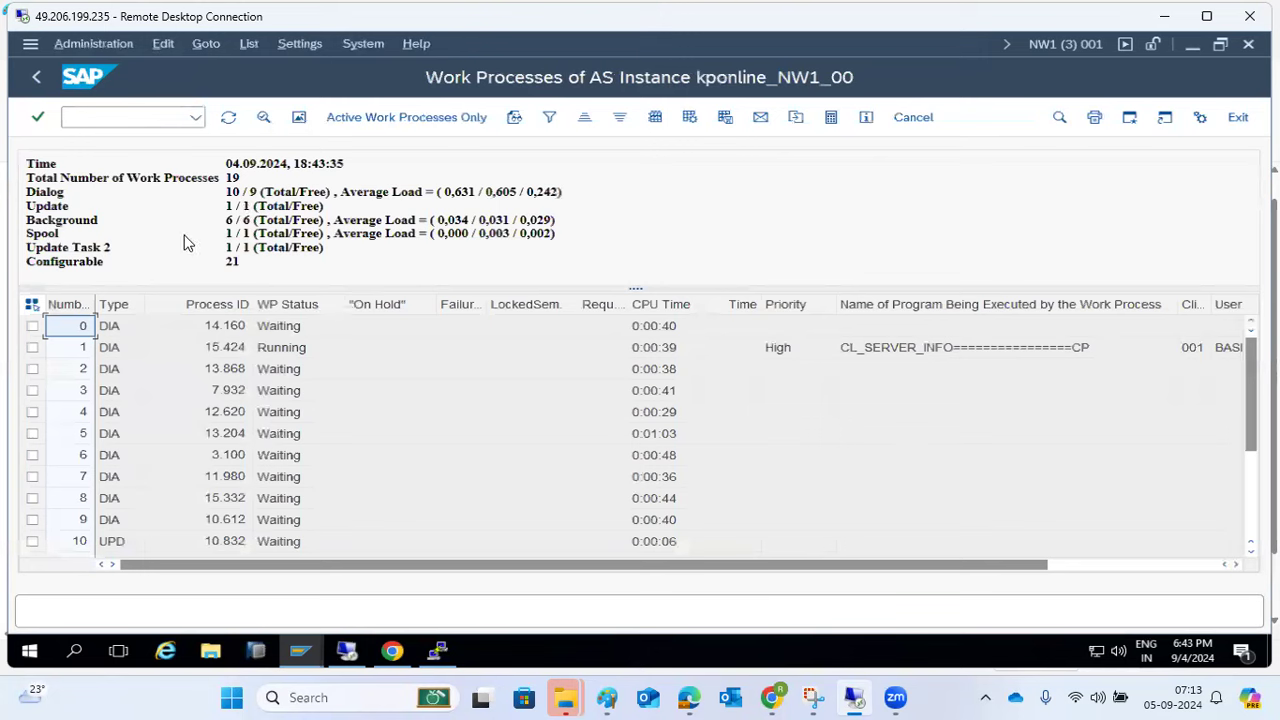
pyautogui.scroll(-3, 232, 445)
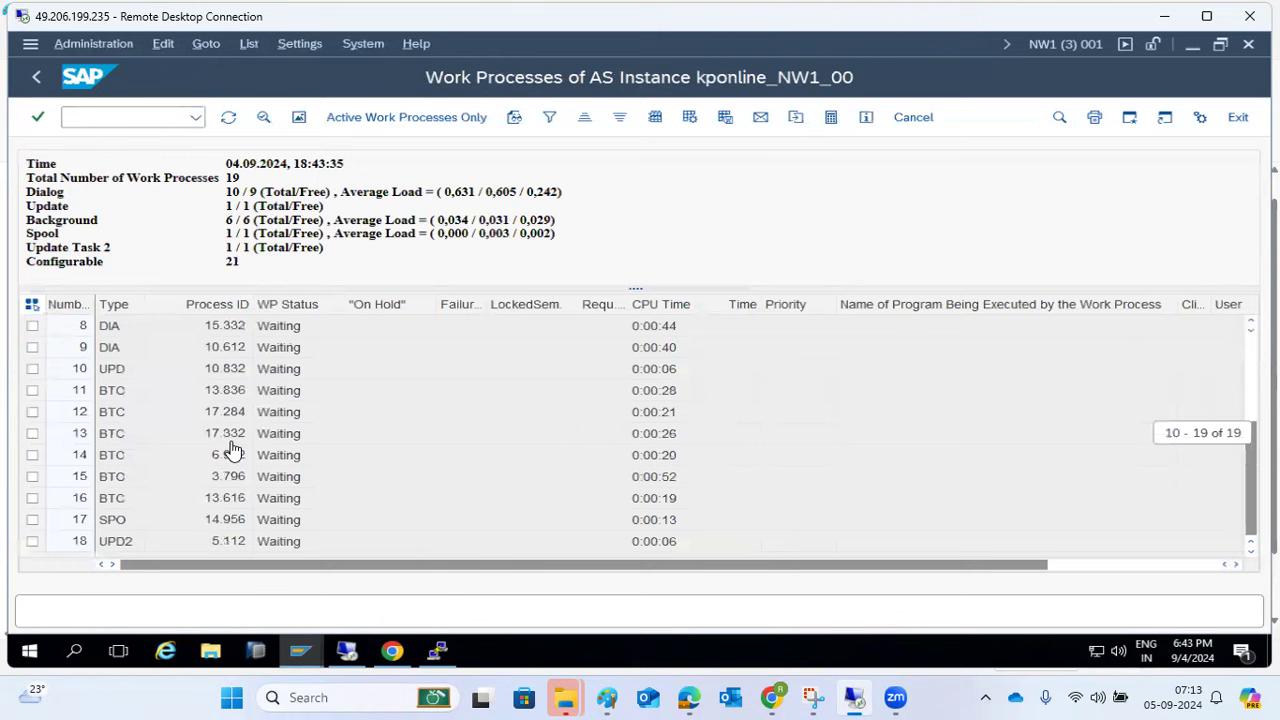
# - Review work processes of all NW1 instances with /nSM66, then go back to SAP Easy Access
pyautogui.click(139, 117)
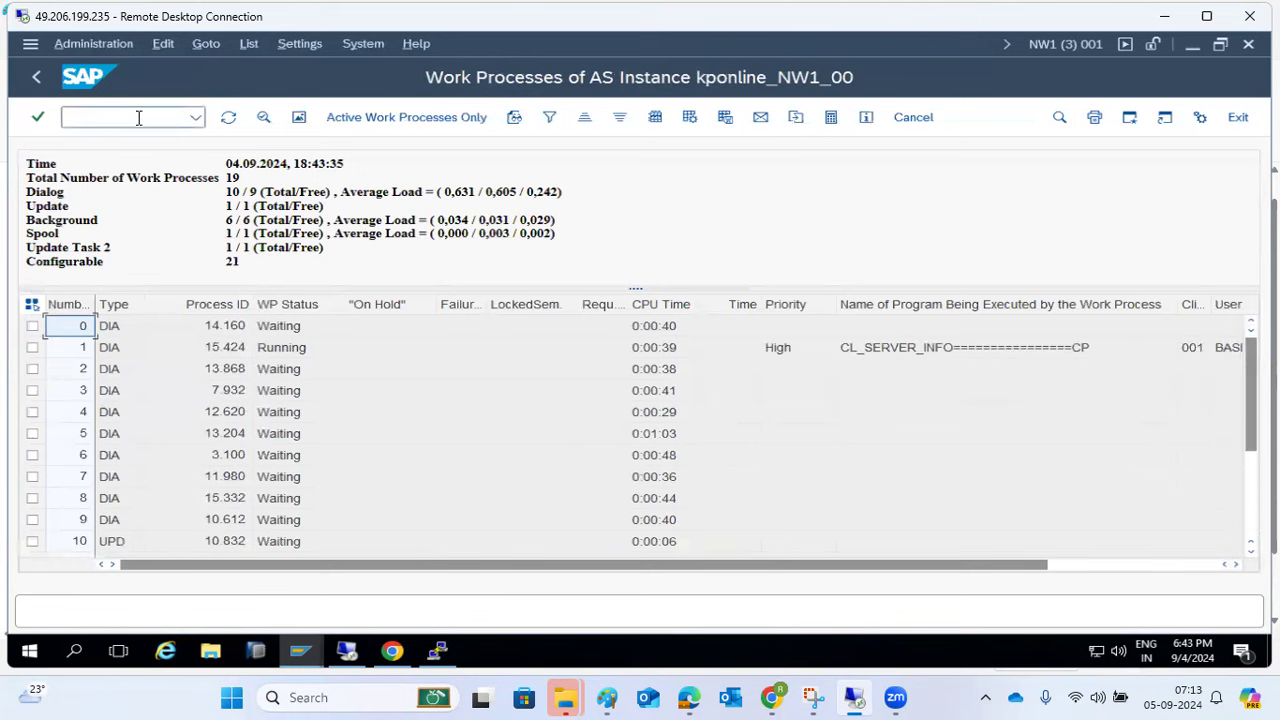
pyautogui.write('/nsm')
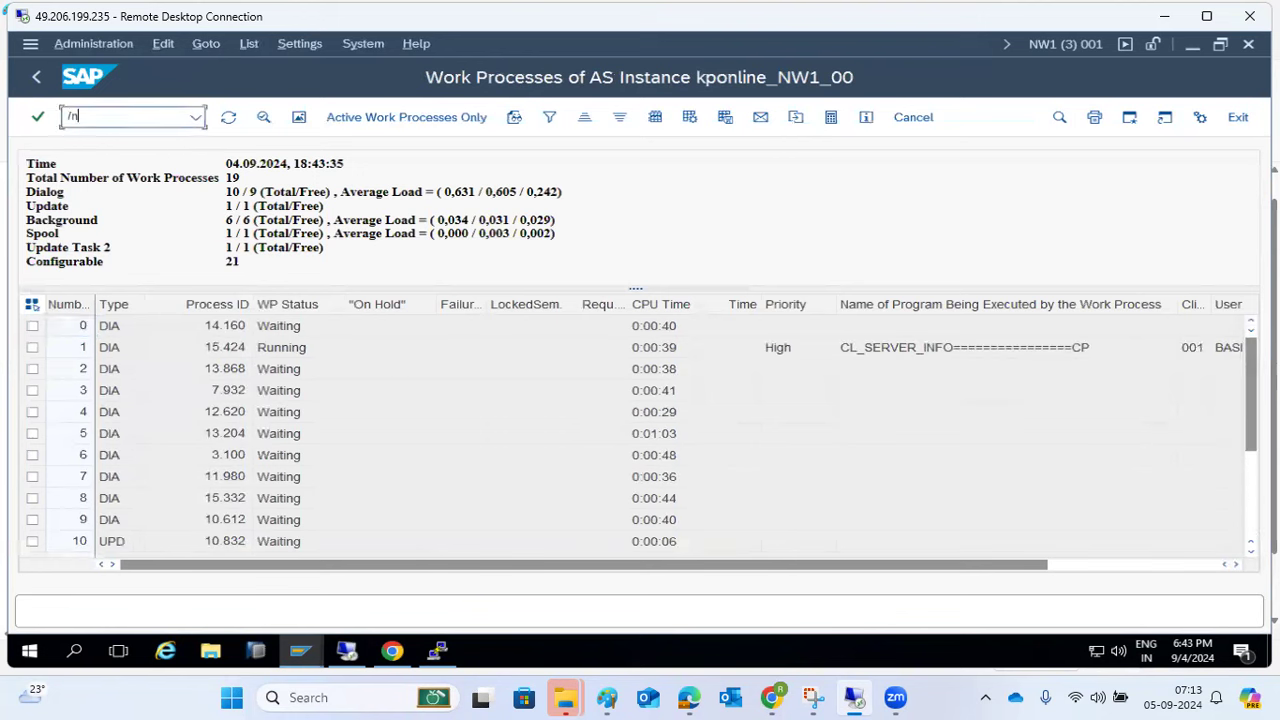
pyautogui.write('66')
pyautogui.press('Return')
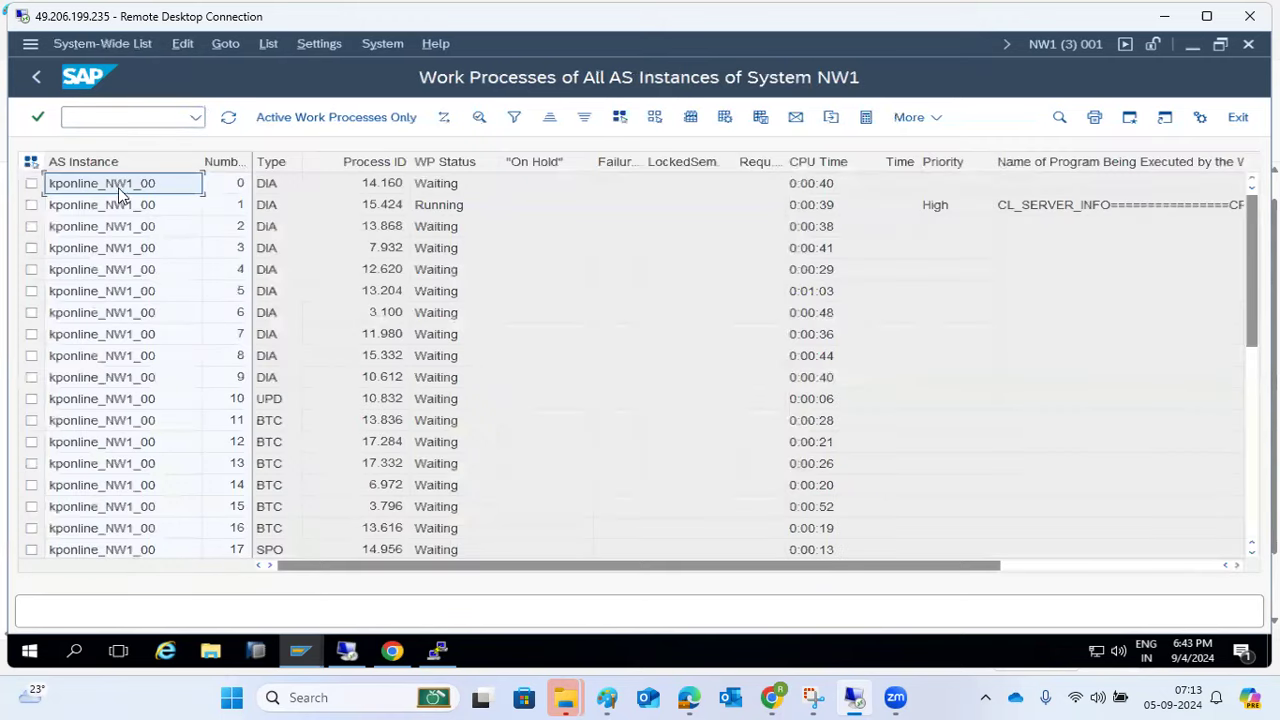
pyautogui.click(143, 442)
pyautogui.scroll(-7, 143, 446)
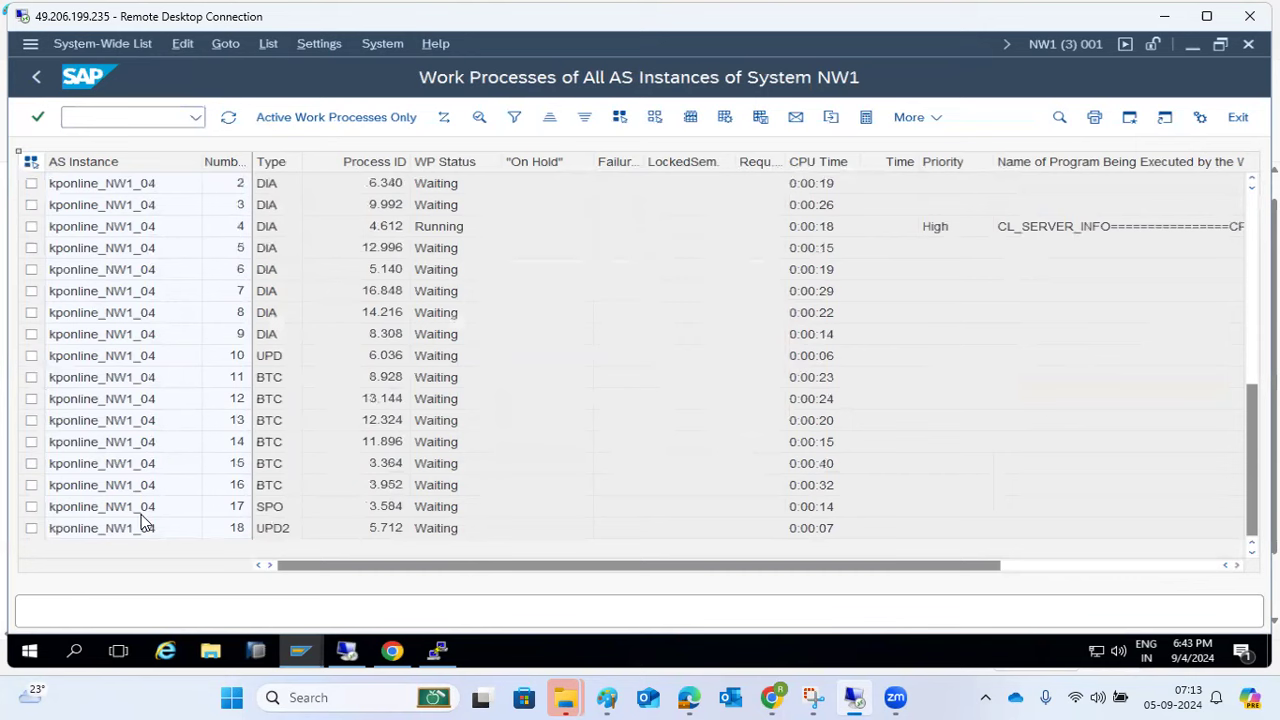
pyautogui.scroll(2, 143, 520)
pyautogui.scroll(5, 143, 520)
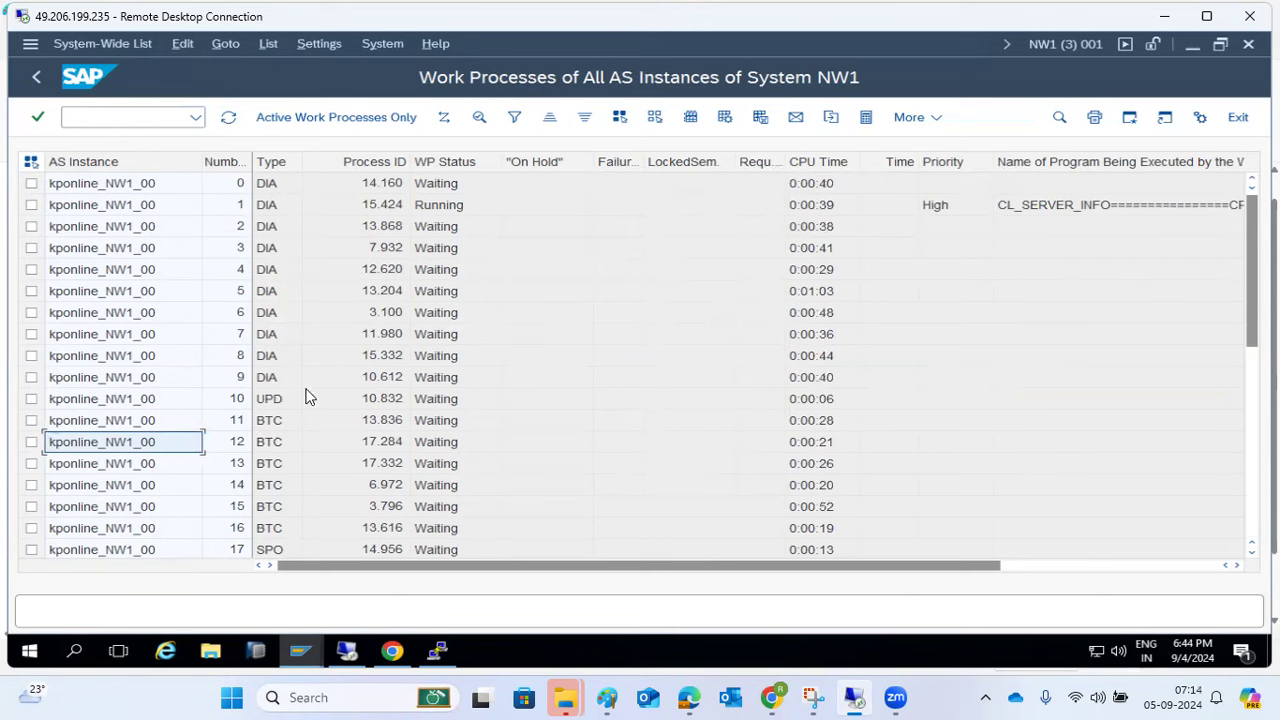
pyautogui.scroll(-7, 177, 421)
pyautogui.scroll(7, 150, 385)
pyautogui.click(249, 401)
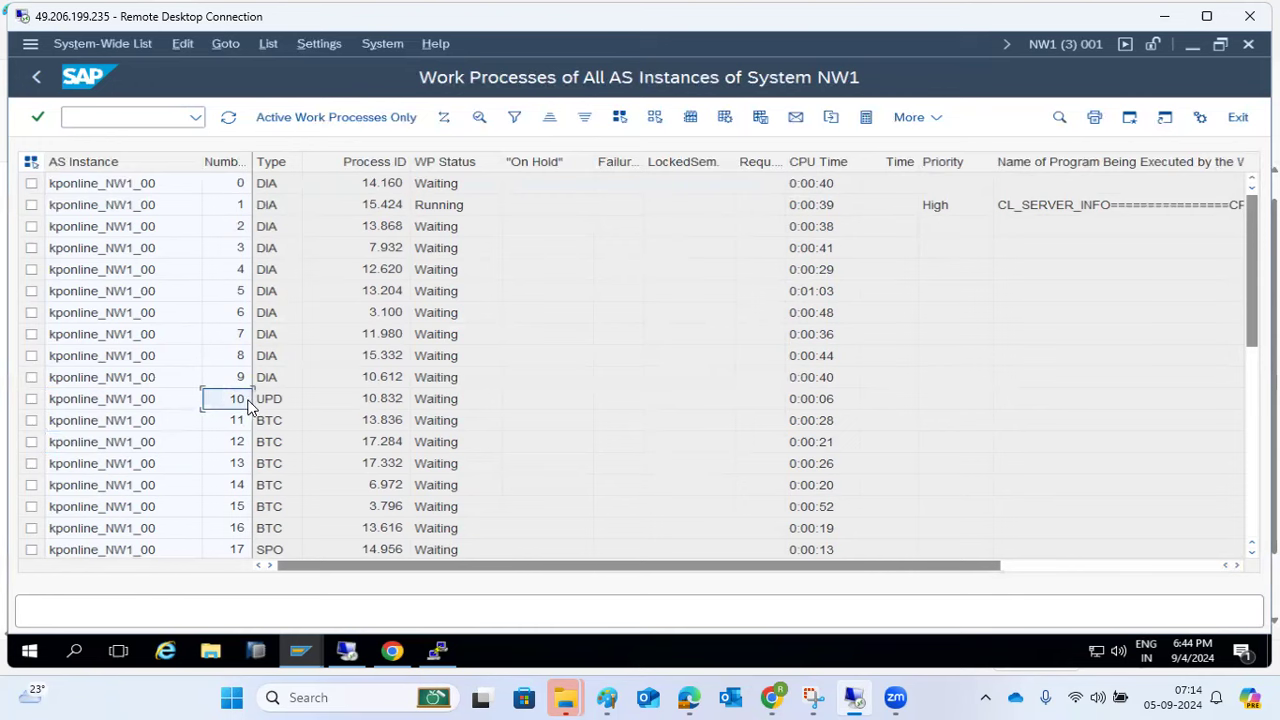
pyautogui.click(36, 77)
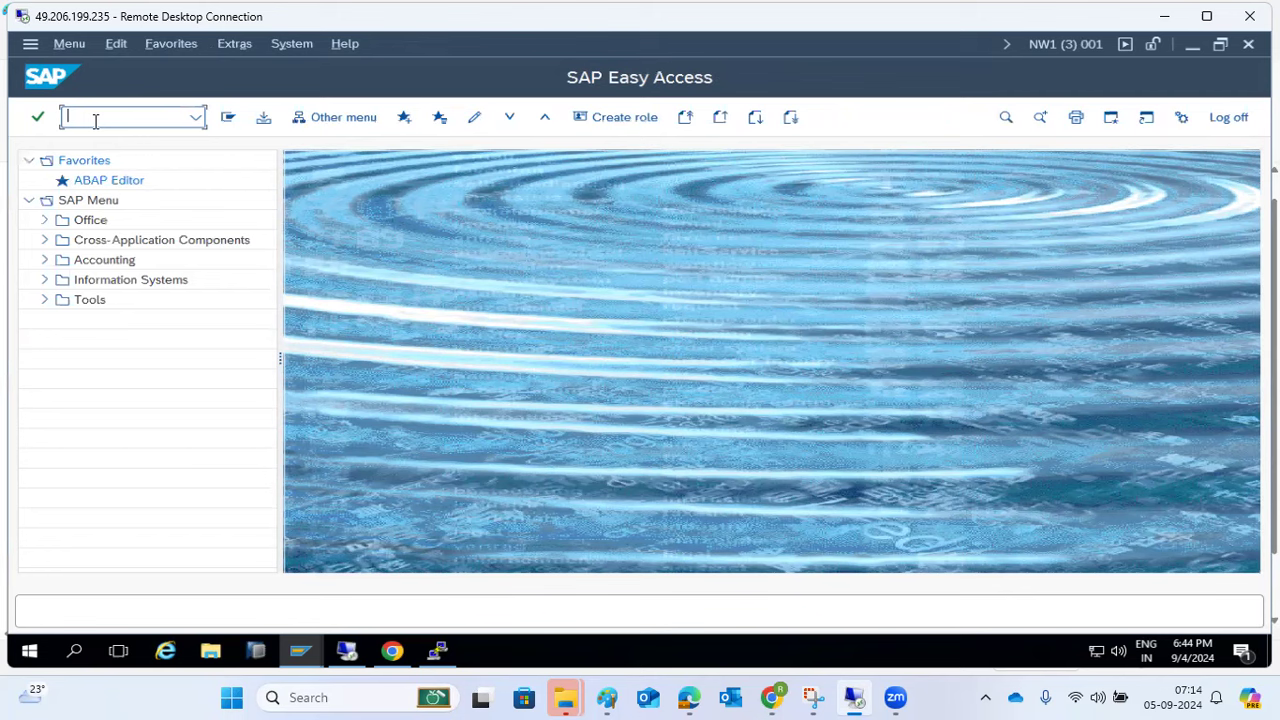
# - List this instance's user sessions, then NW1's system-wide sessions (4 logons, 6 back-end), and return
pyautogui.write('se38')
pyautogui.press('Return')
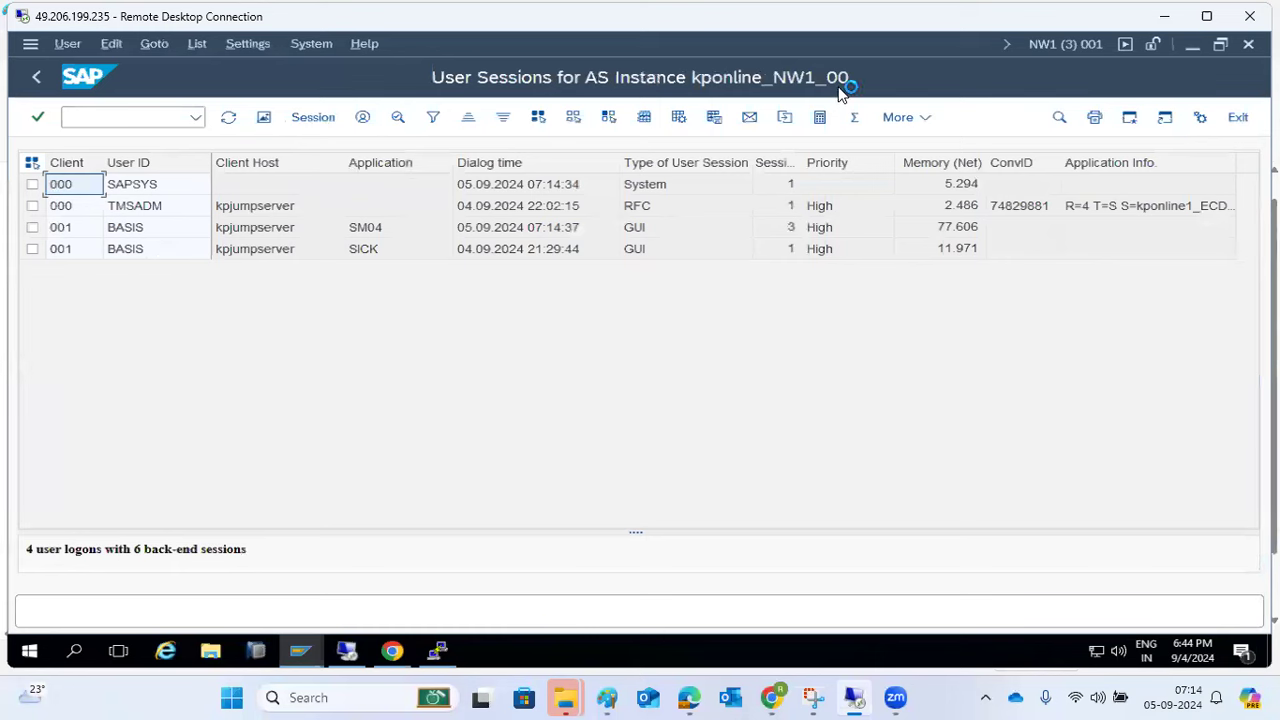
pyautogui.click(107, 118)
pyautogui.write('/na')
pyautogui.write('m04')
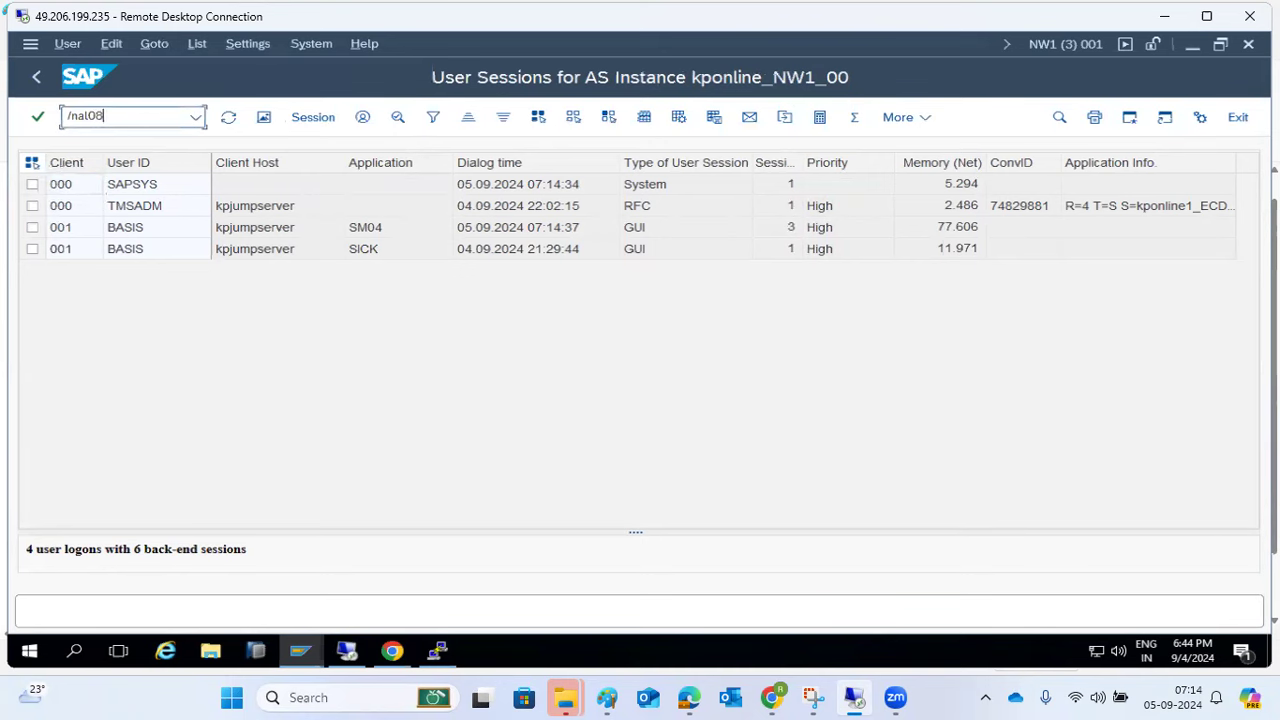
pyautogui.press('Return')
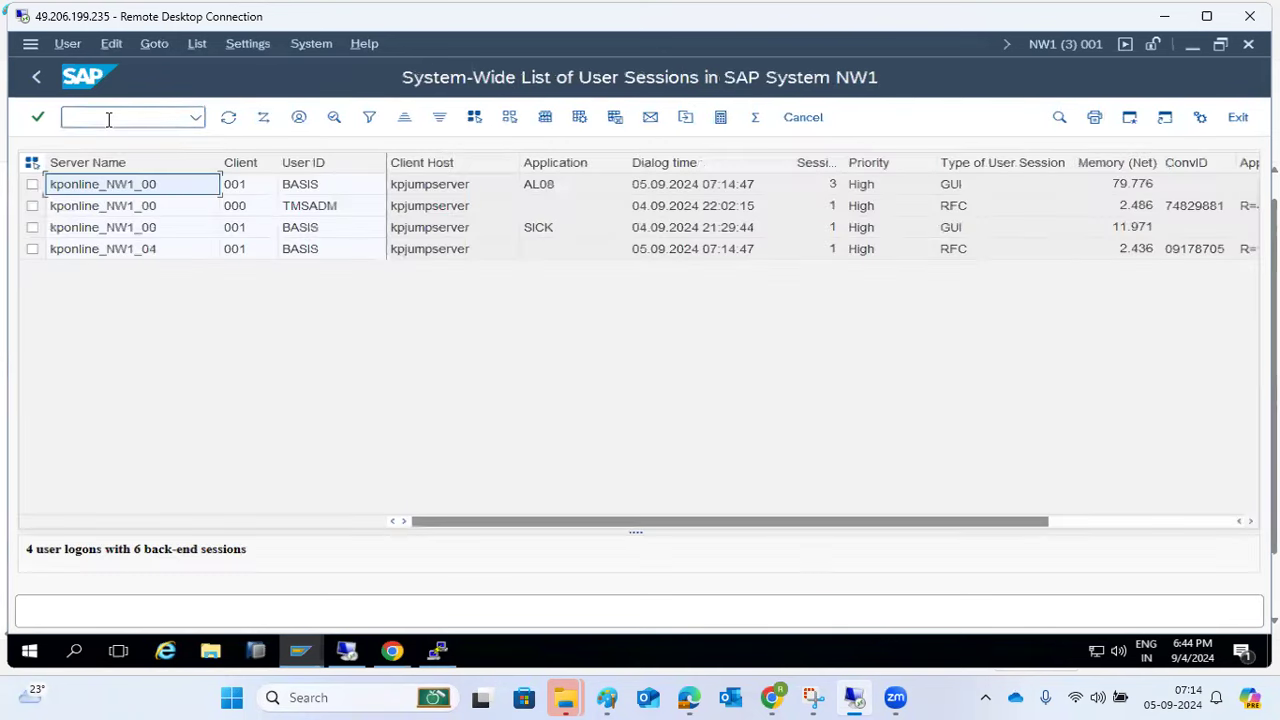
pyautogui.click(150, 249)
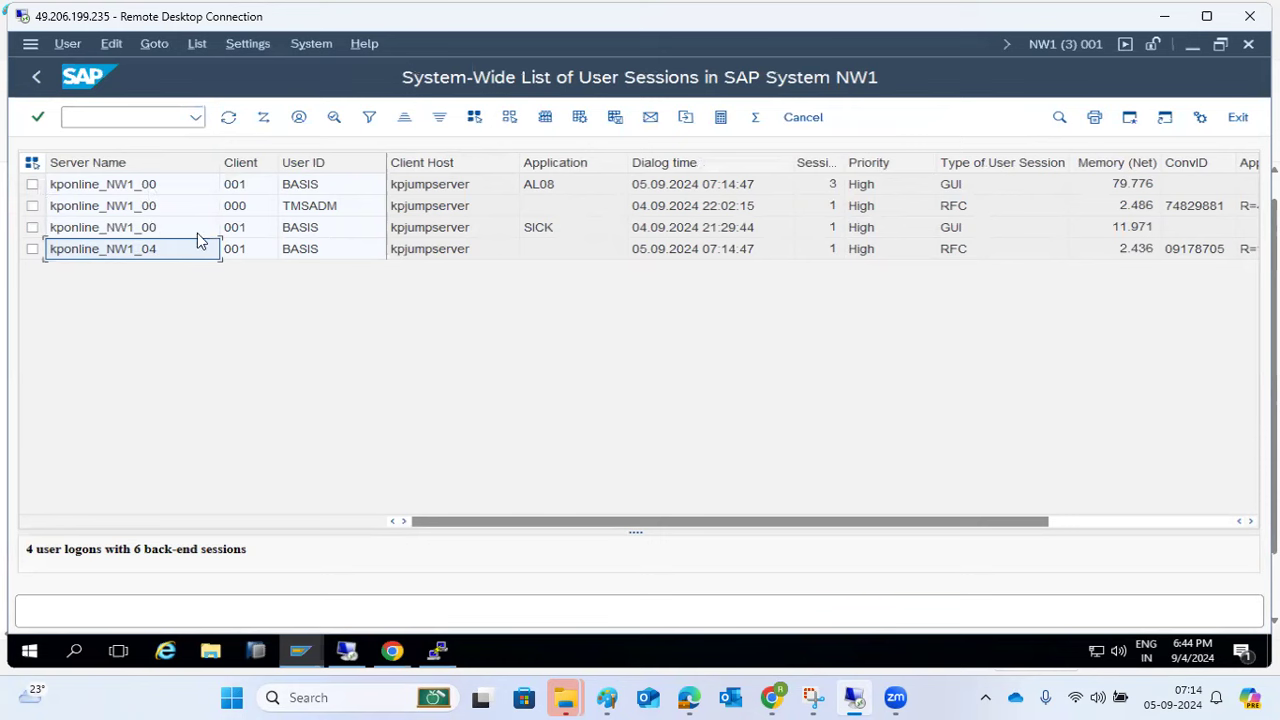
pyautogui.click(34, 78)
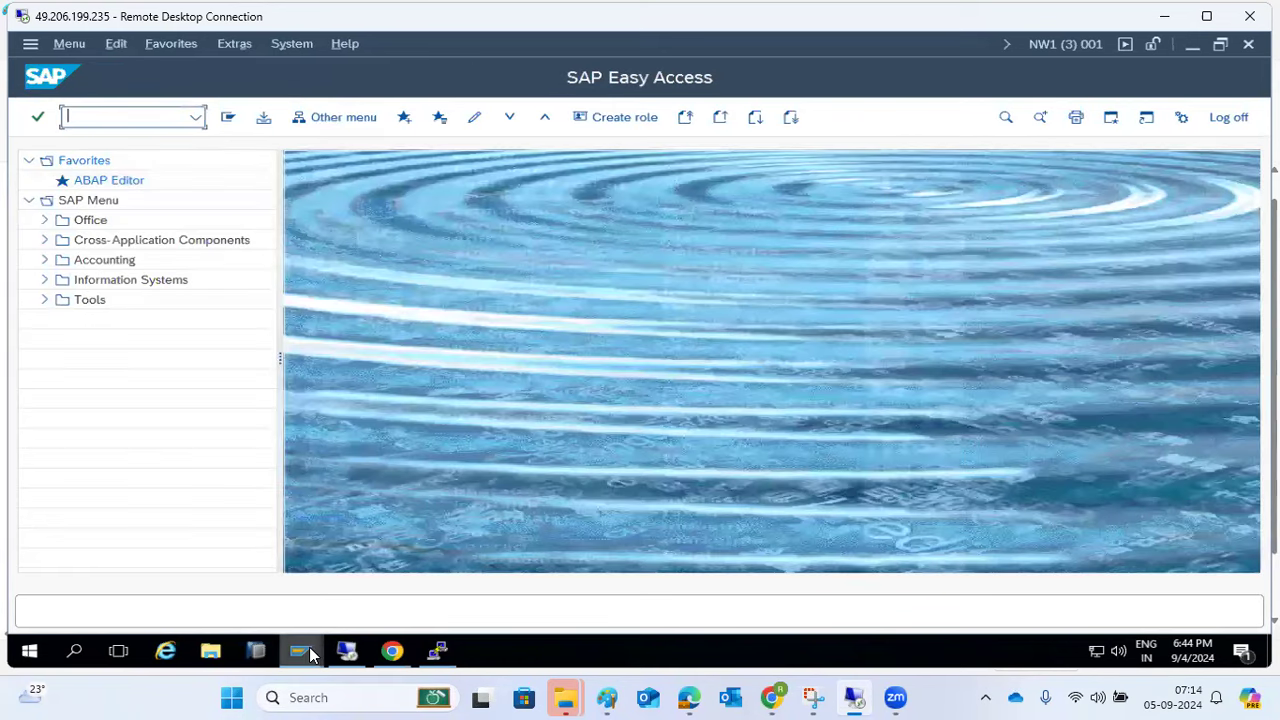
# - Check the file path in the runtime error's short text, then return to the main menu
pyautogui.moveTo(308, 654)
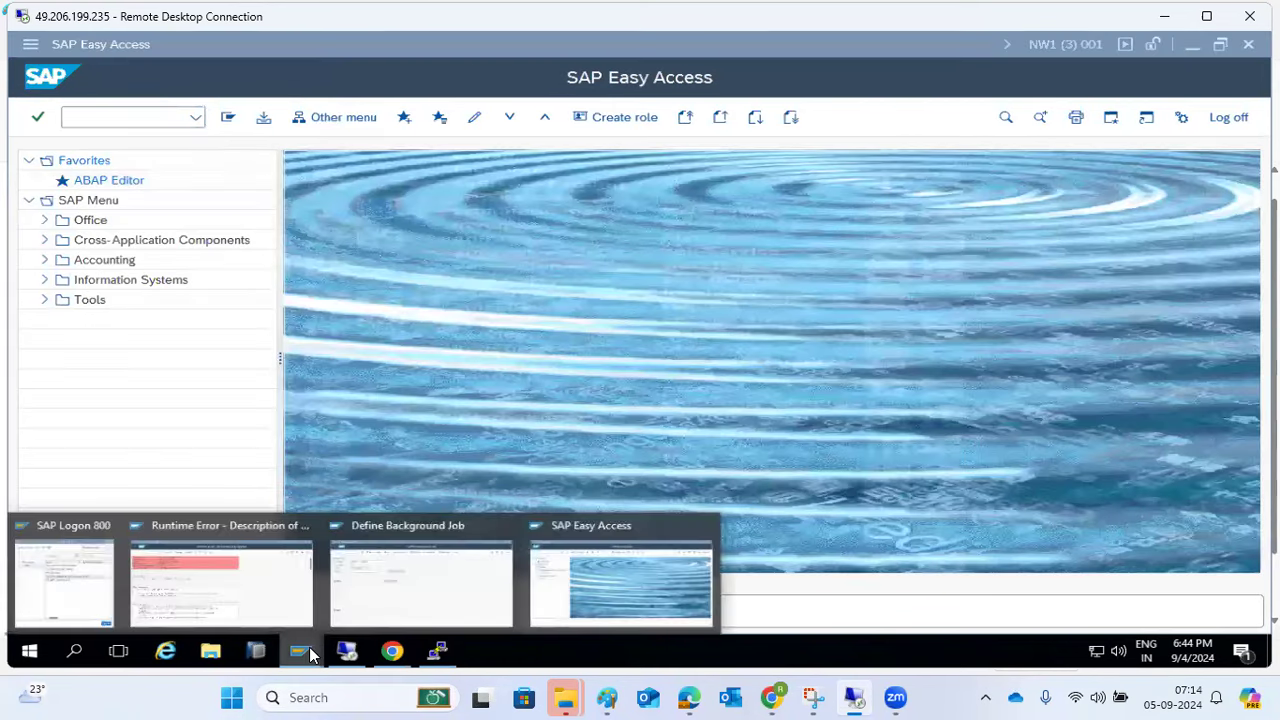
pyautogui.click(201, 548)
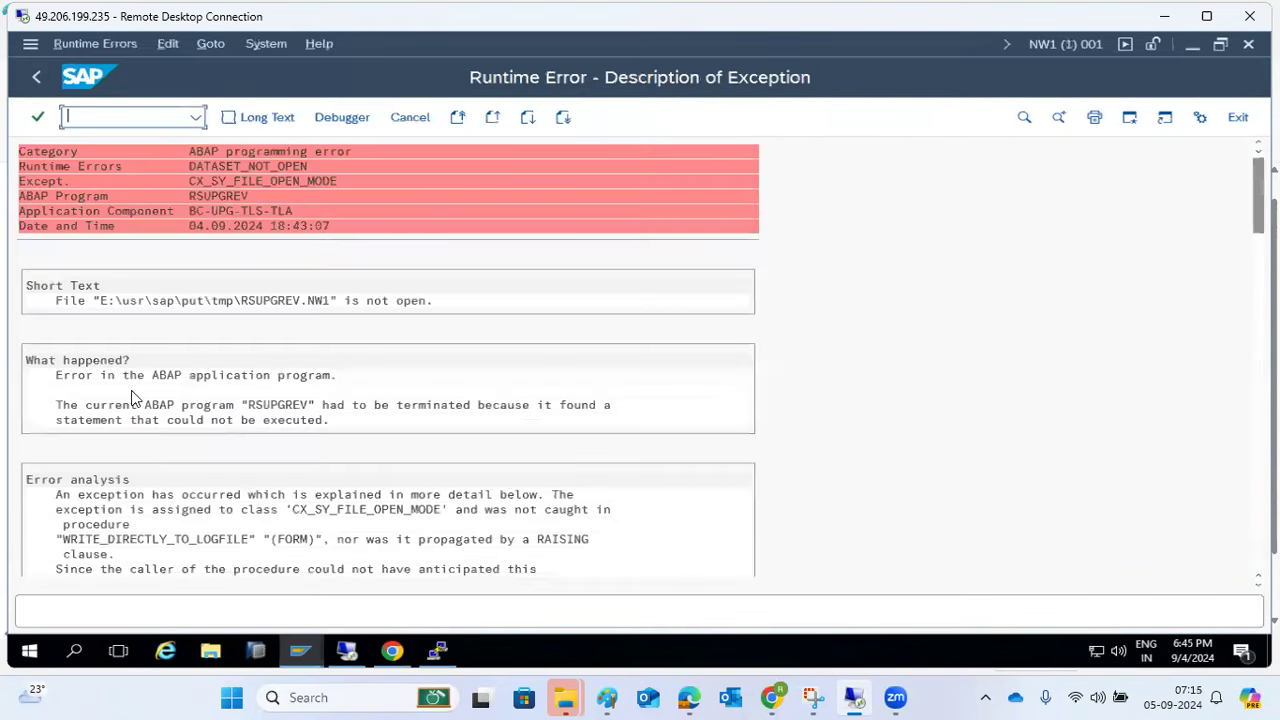
pyautogui.click(125, 301)
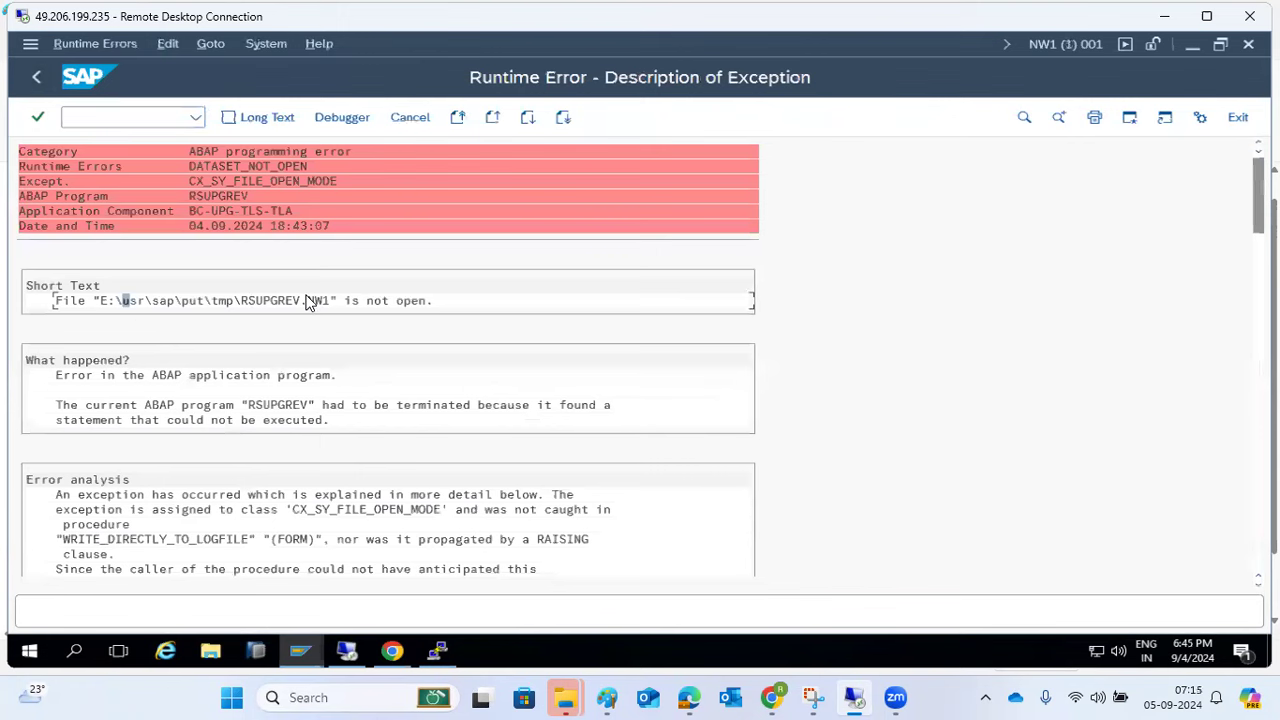
pyautogui.click(38, 72)
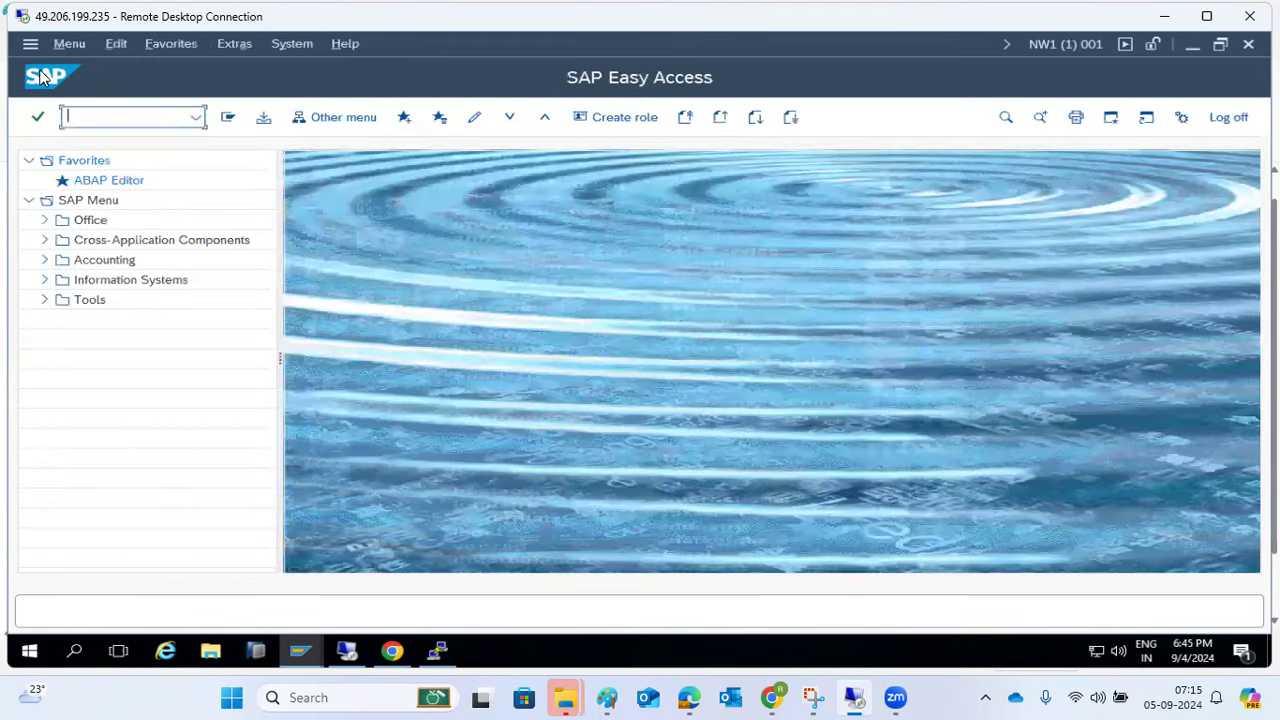
# - Bring the Define Background Job window for MONHTLY PAYROOL back to the front
pyautogui.click(196, 117)
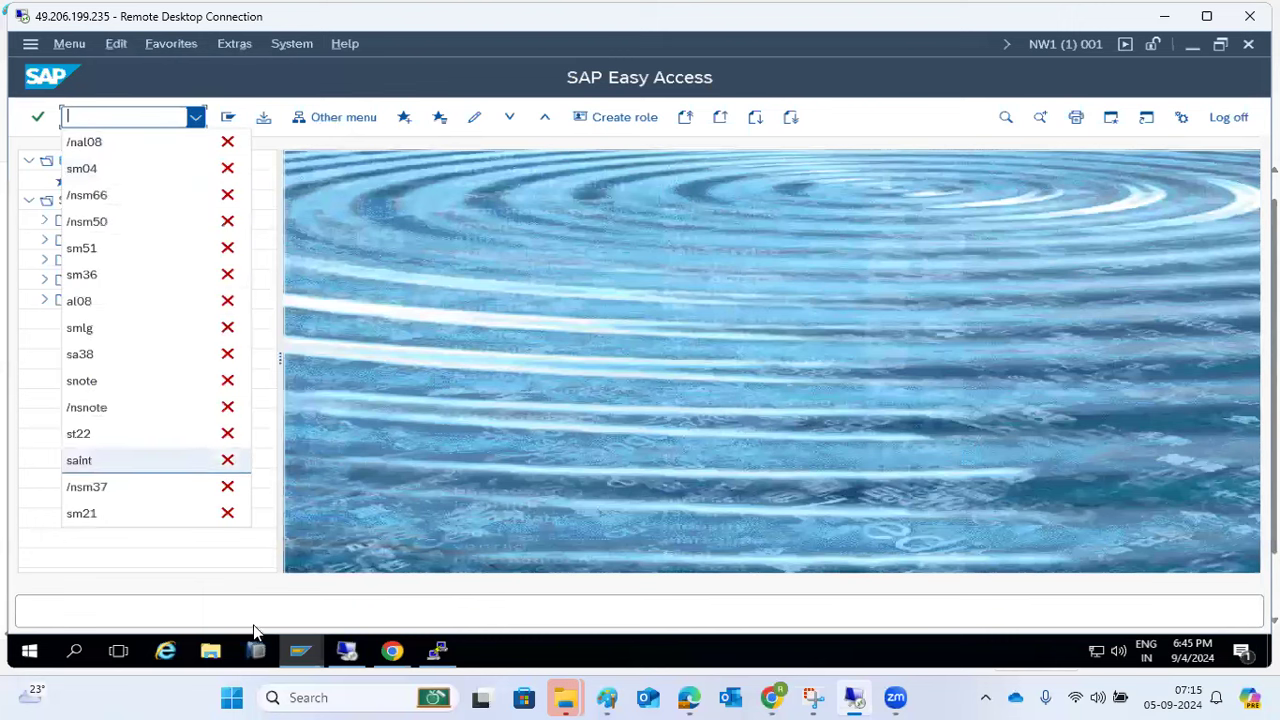
pyautogui.click(302, 652)
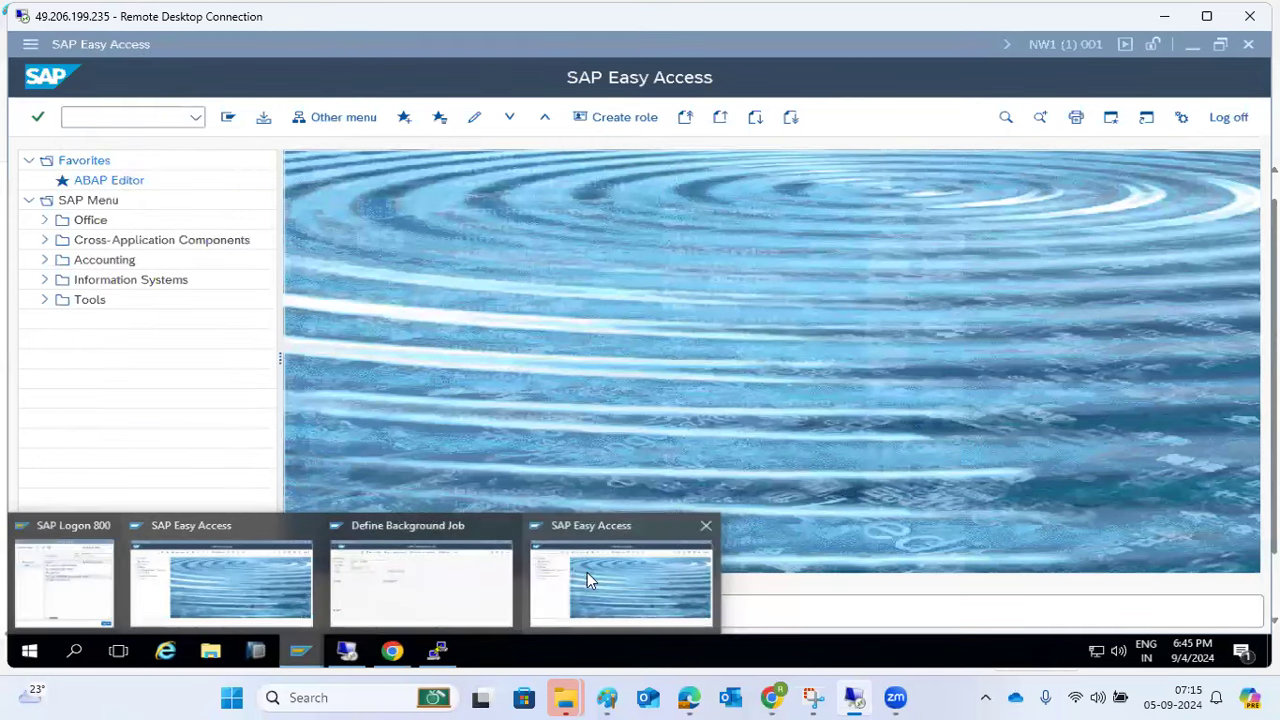
pyautogui.click(587, 572)
pyautogui.click(302, 652)
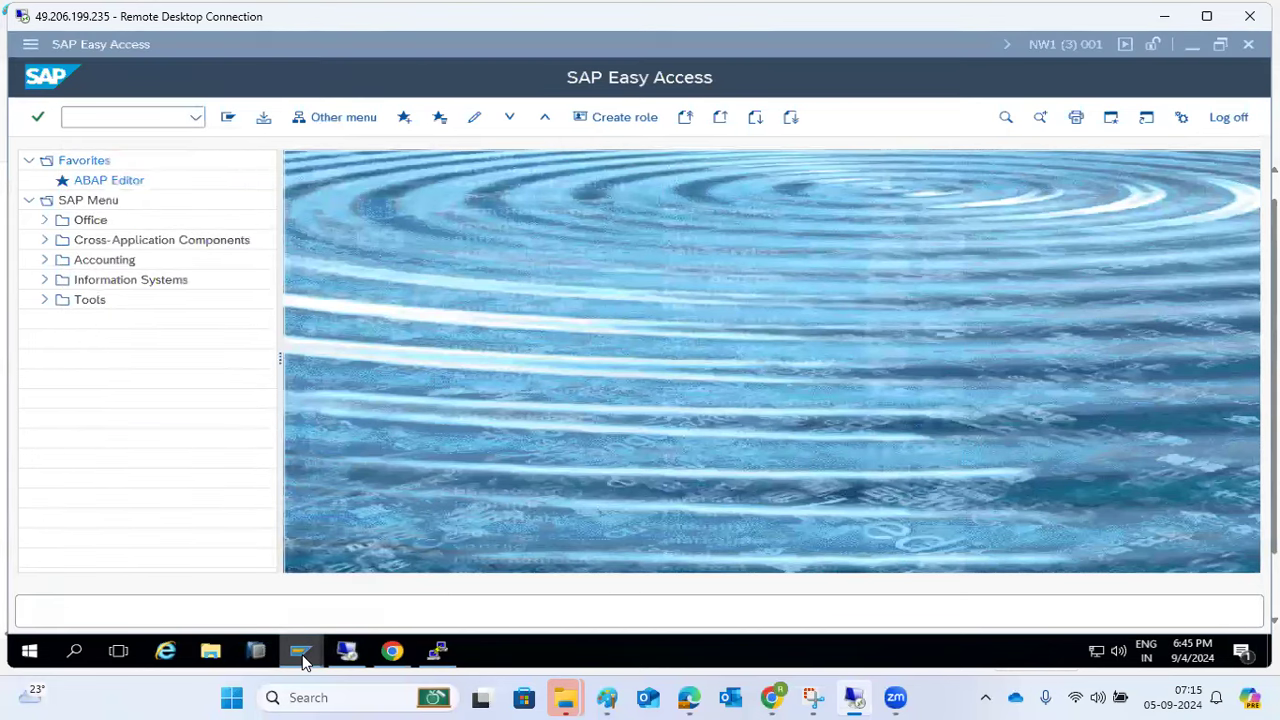
pyautogui.click(403, 576)
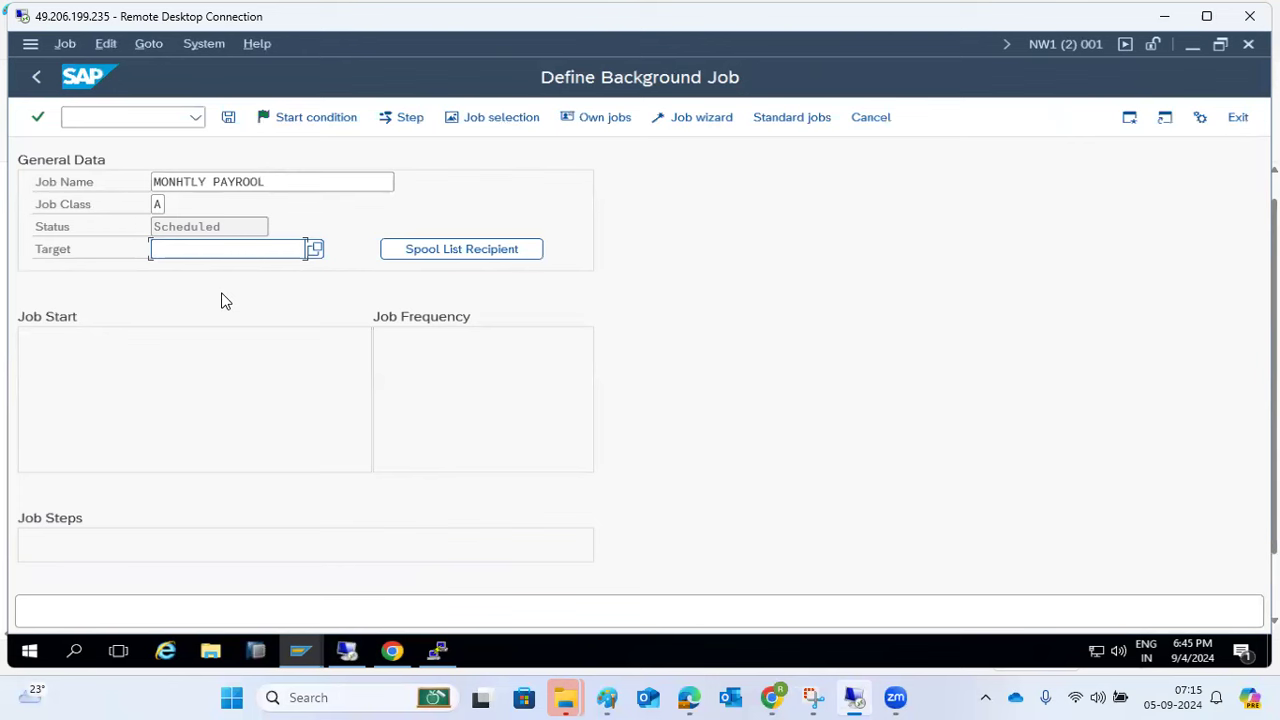
# - Send the job's spool list to an e-mail recipient as a copy
pyautogui.click(437, 249)
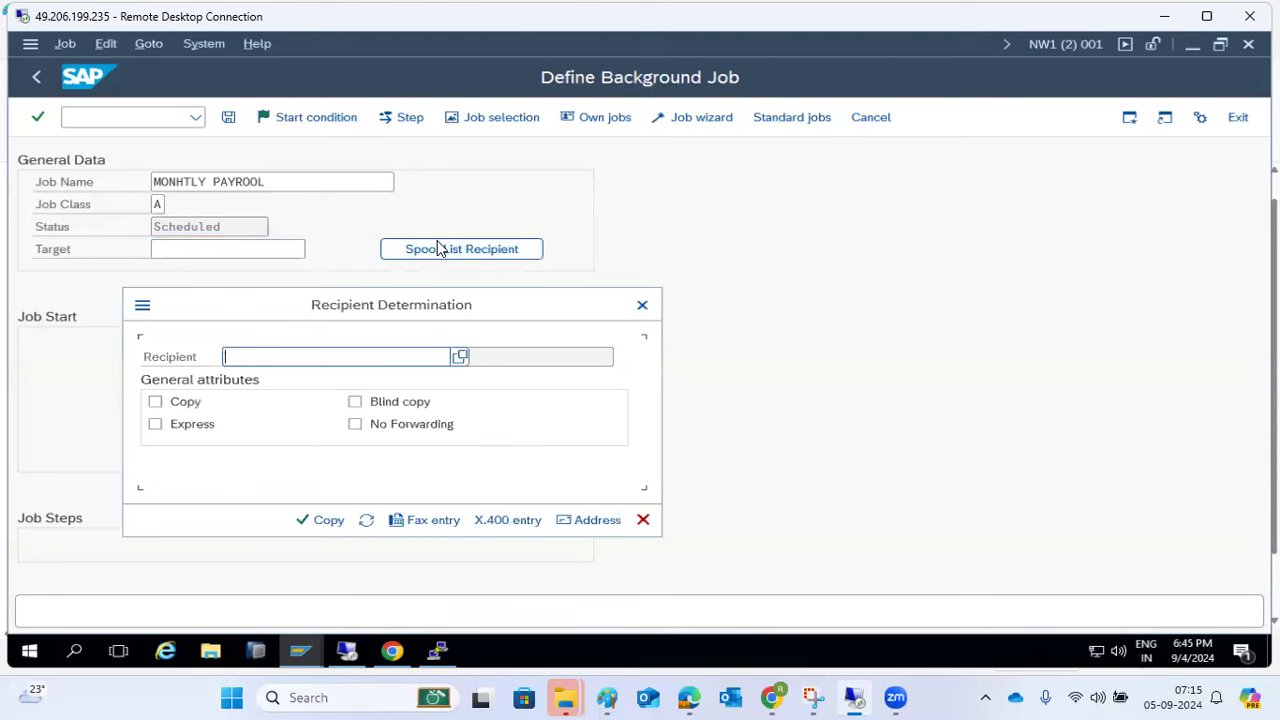
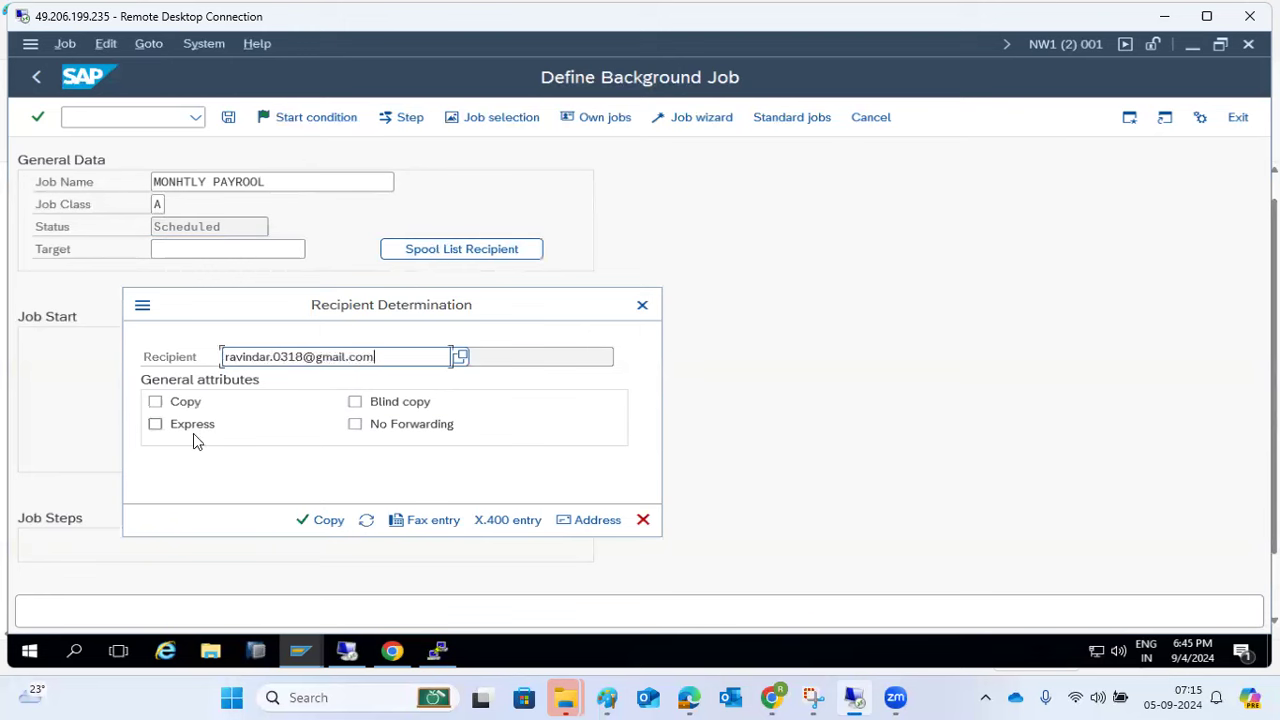
pyautogui.click(183, 410)
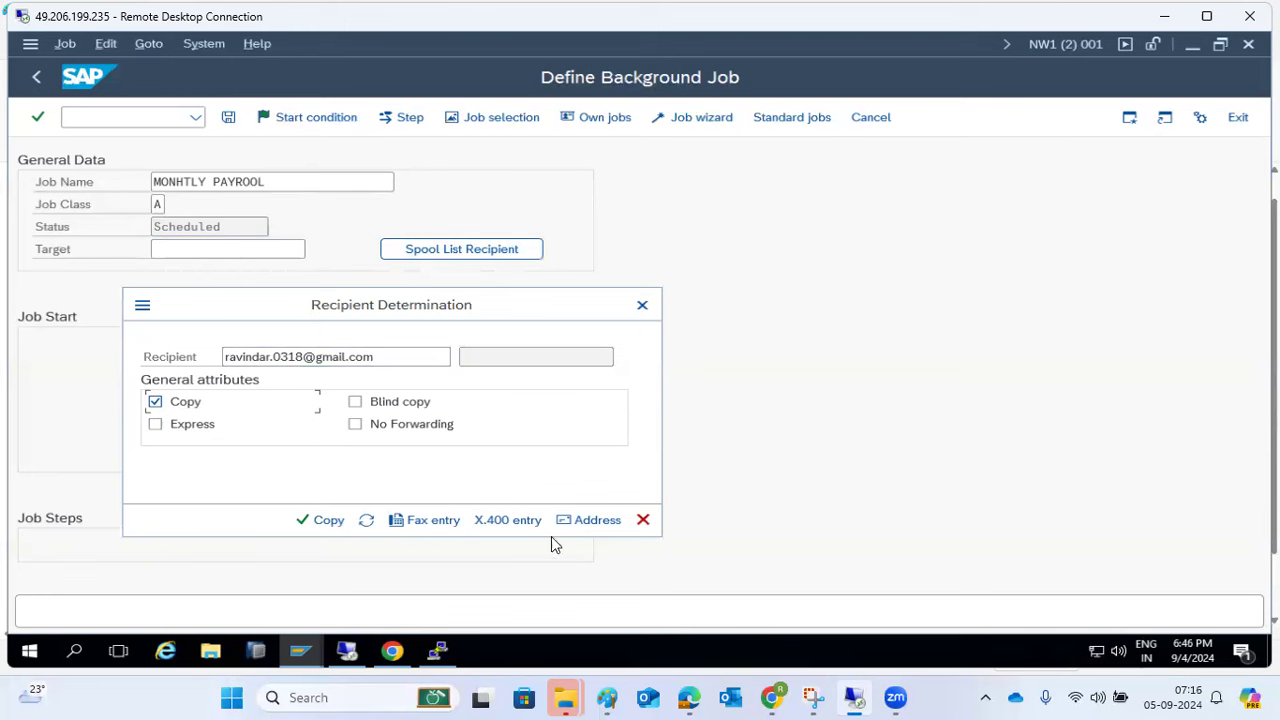
pyautogui.click(329, 521)
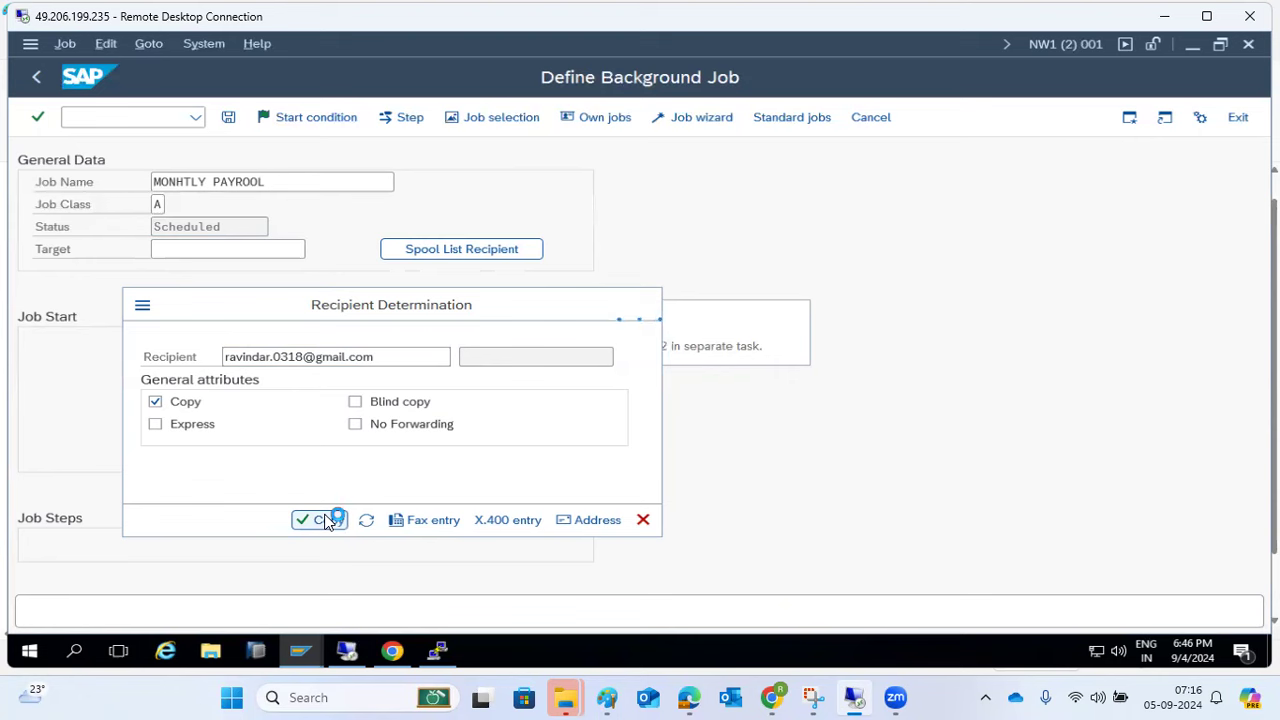
# - Return to the job definition and open the Create Step dialog for the first step
pyautogui.click(317, 645)
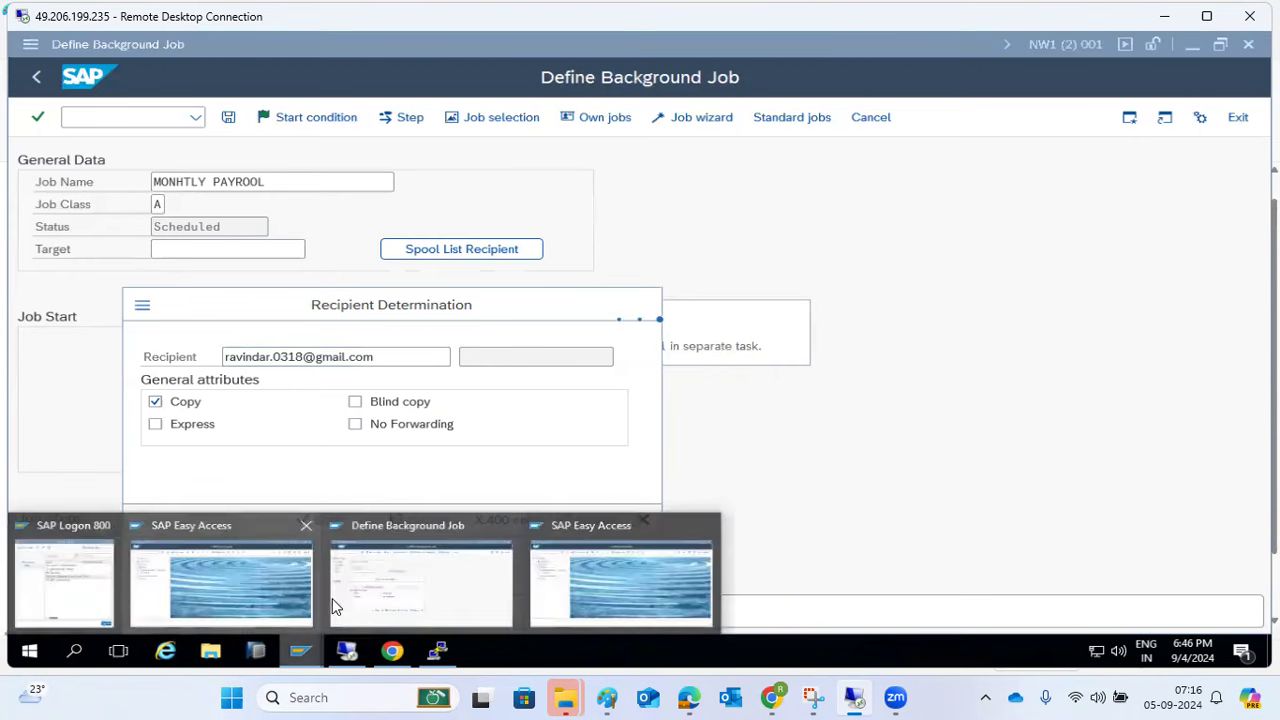
pyautogui.click(433, 585)
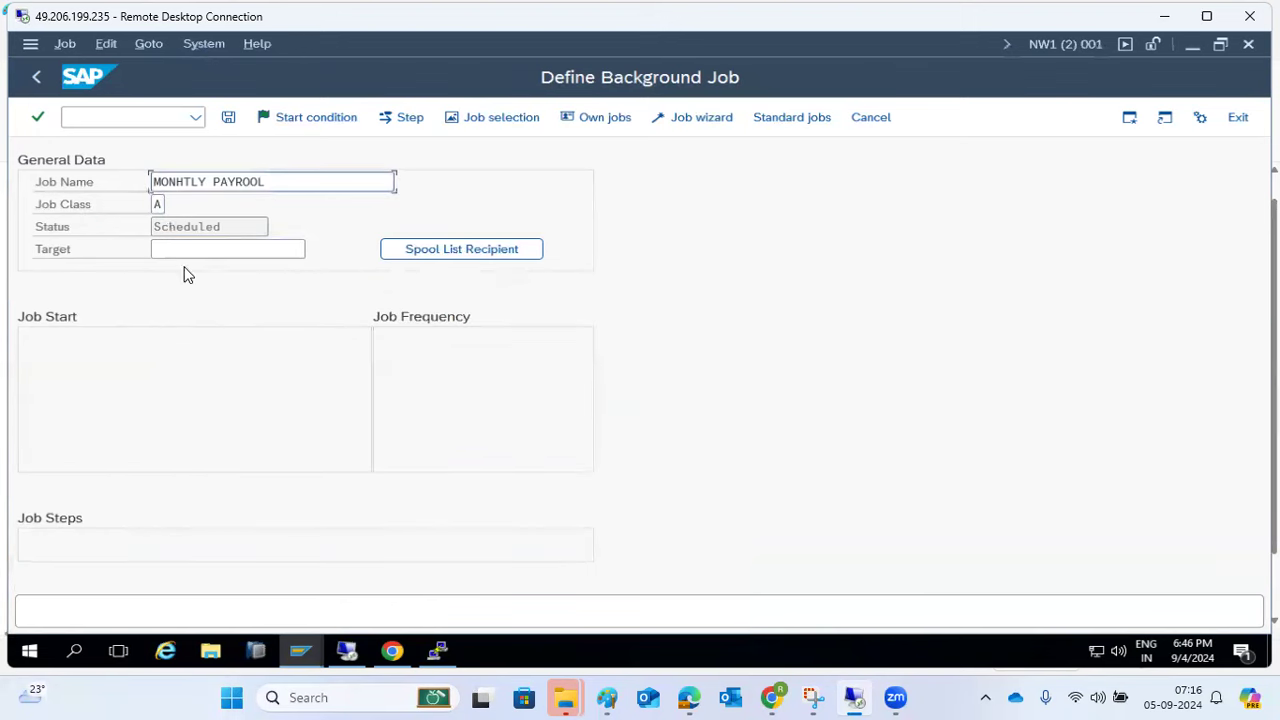
pyautogui.click(398, 120)
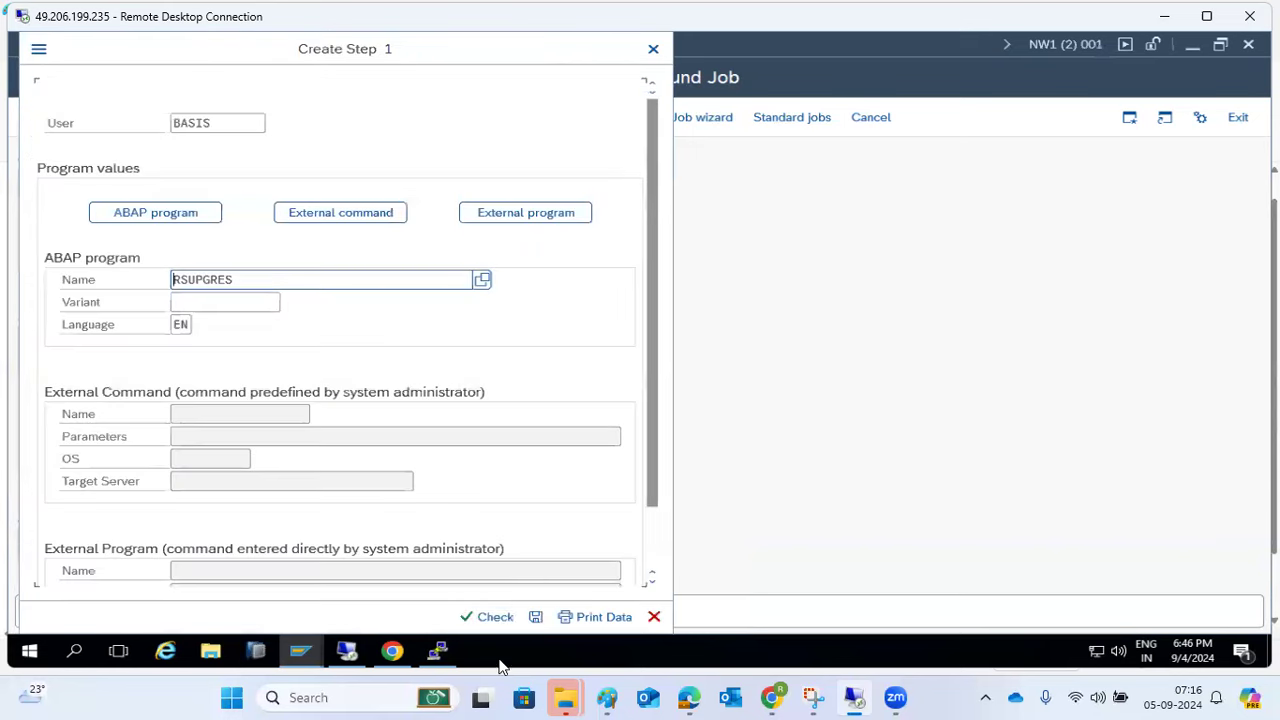
pyautogui.click(604, 697)
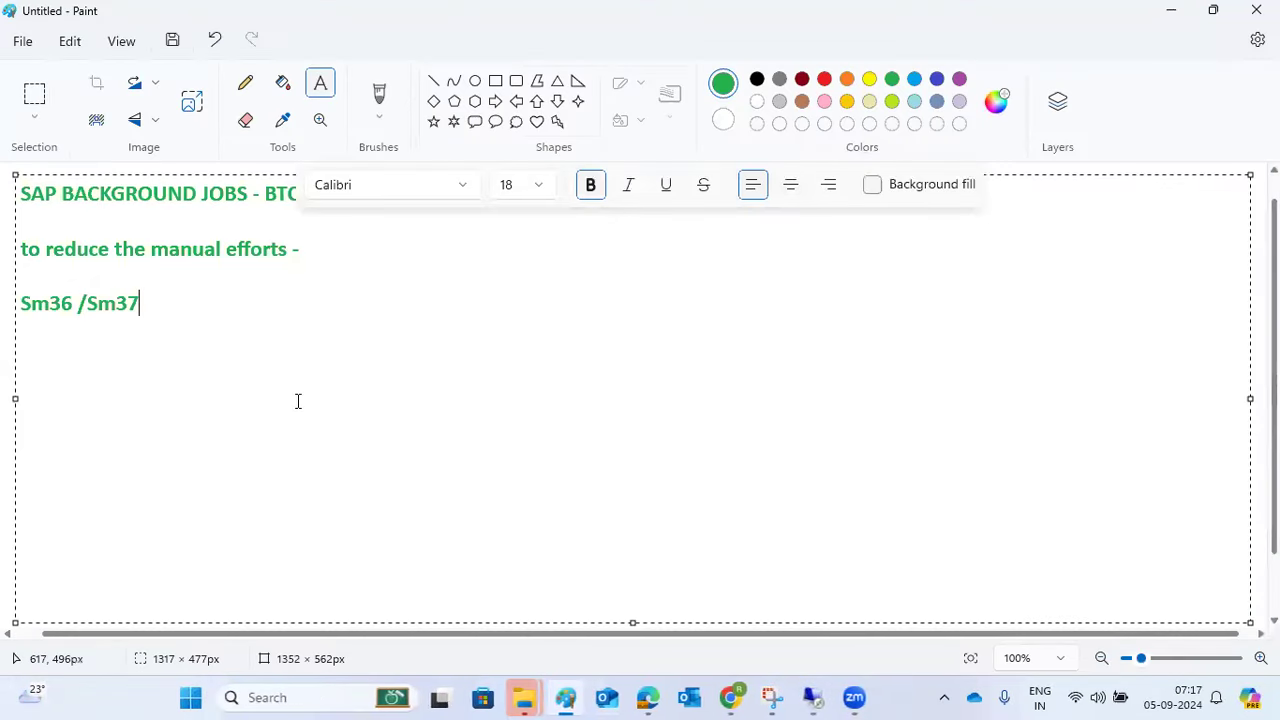
# - Add the line 'Job STEP : 3 types' below 'Sm36 /Sm37' in the Paint notes
pyautogui.press('Return')
pyautogui.write('Ob s')
pyautogui.hotkey('ctrl', 'a')
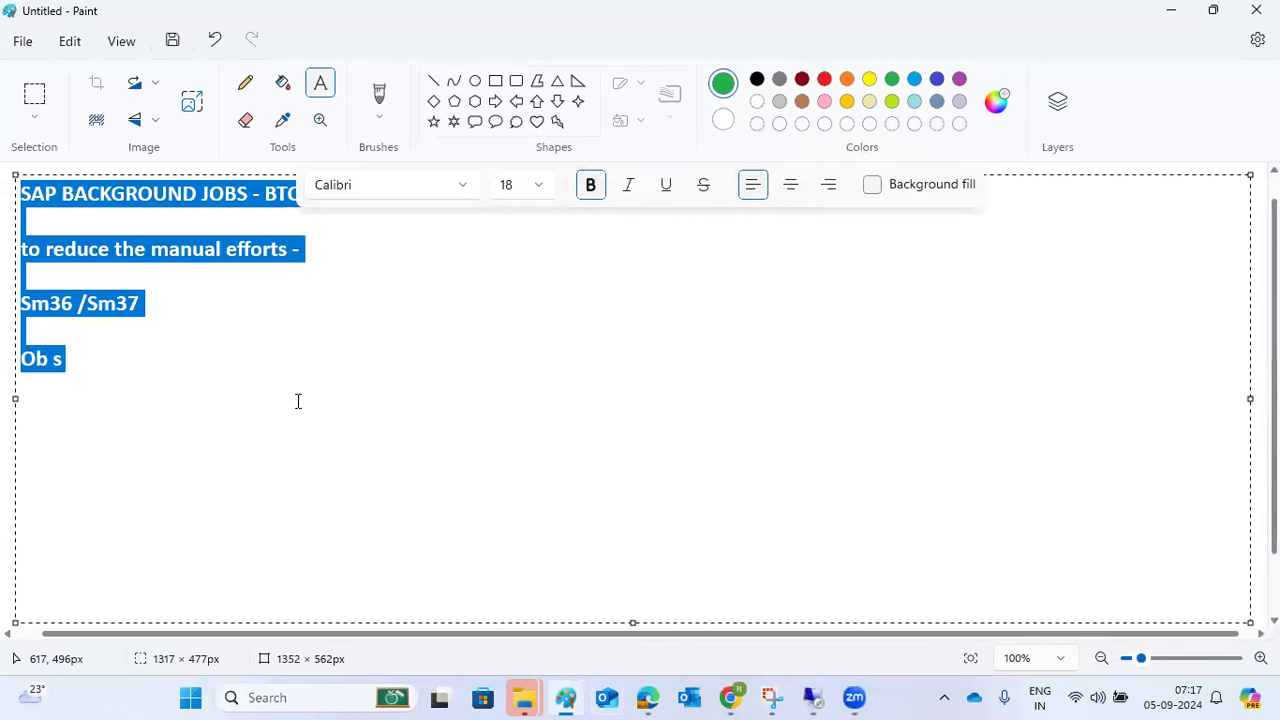
pyautogui.press('Right')
pyautogui.press('BackSpace')
pyautogui.press('BackSpace')
pyautogui.press('BackSpace')
pyautogui.press('BackSpace')
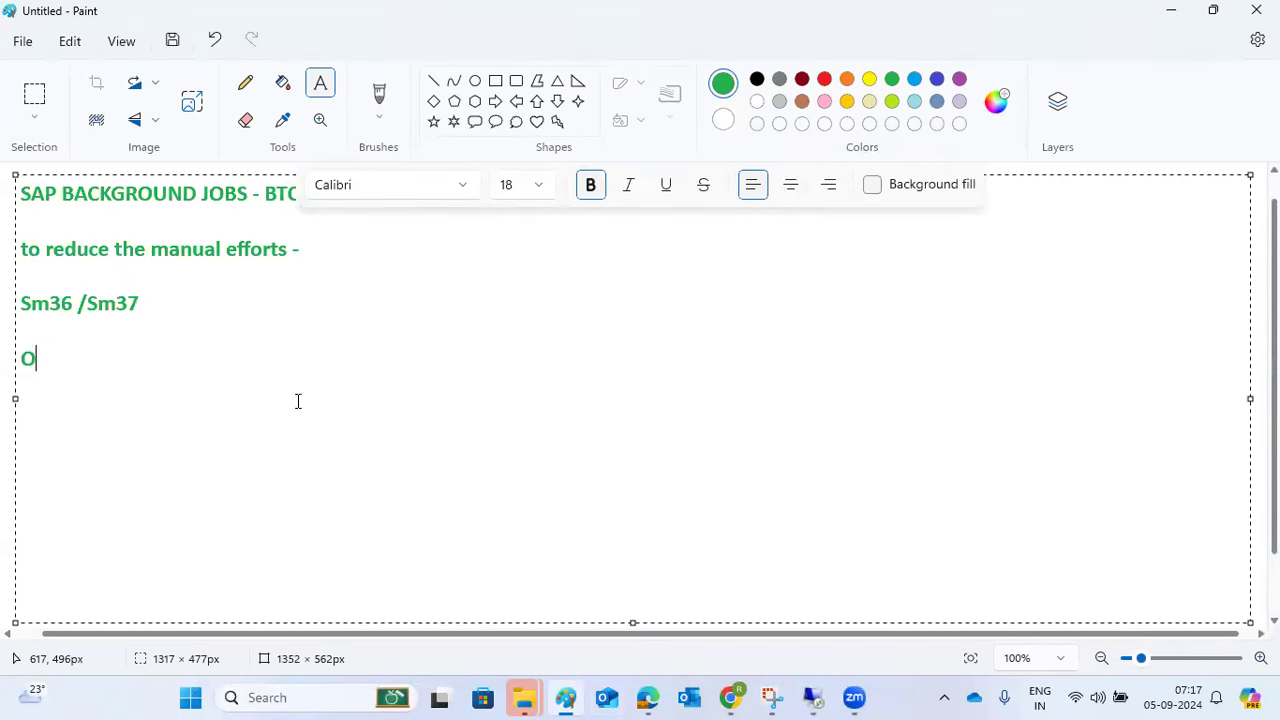
pyautogui.write('JOb ==')
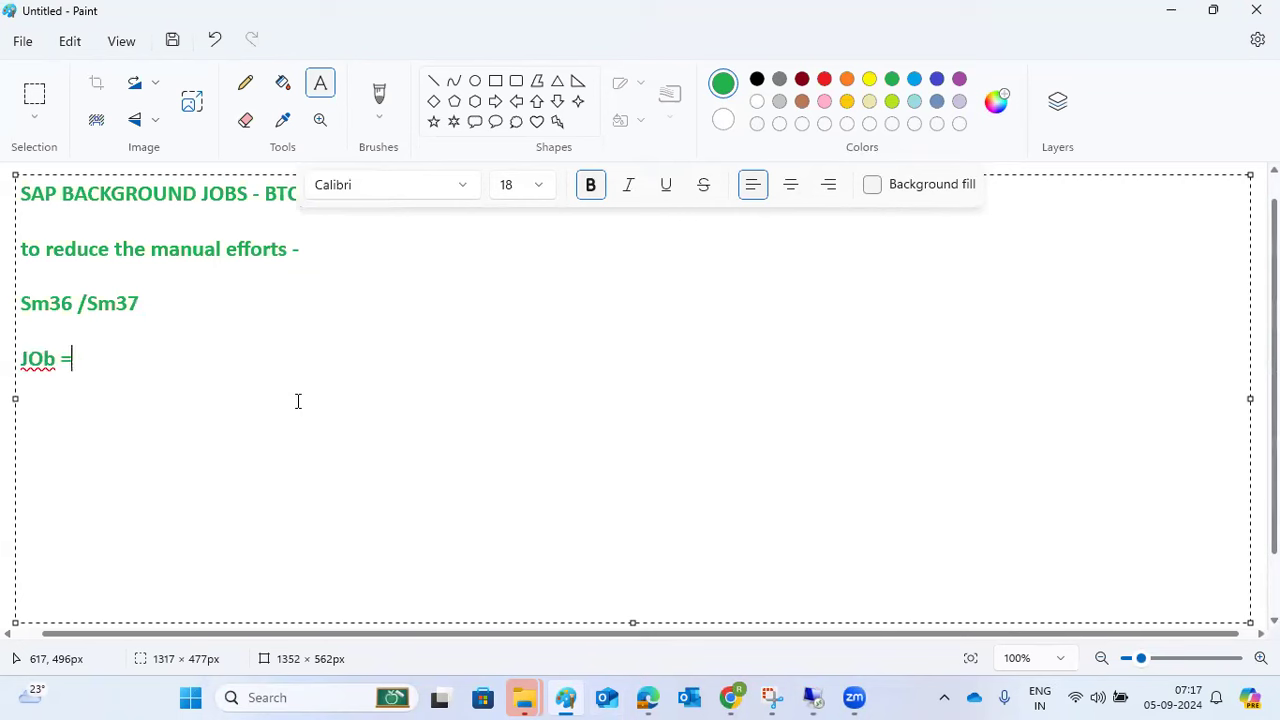
pyautogui.press('BackSpace')
pyautogui.press('BackSpace')
pyautogui.press('BackSpace')
pyautogui.press('BackSpace')
pyautogui.press('BackSpace')
pyautogui.write('on')
pyautogui.press('BackSpace')
pyautogui.write('b STEP : 3')
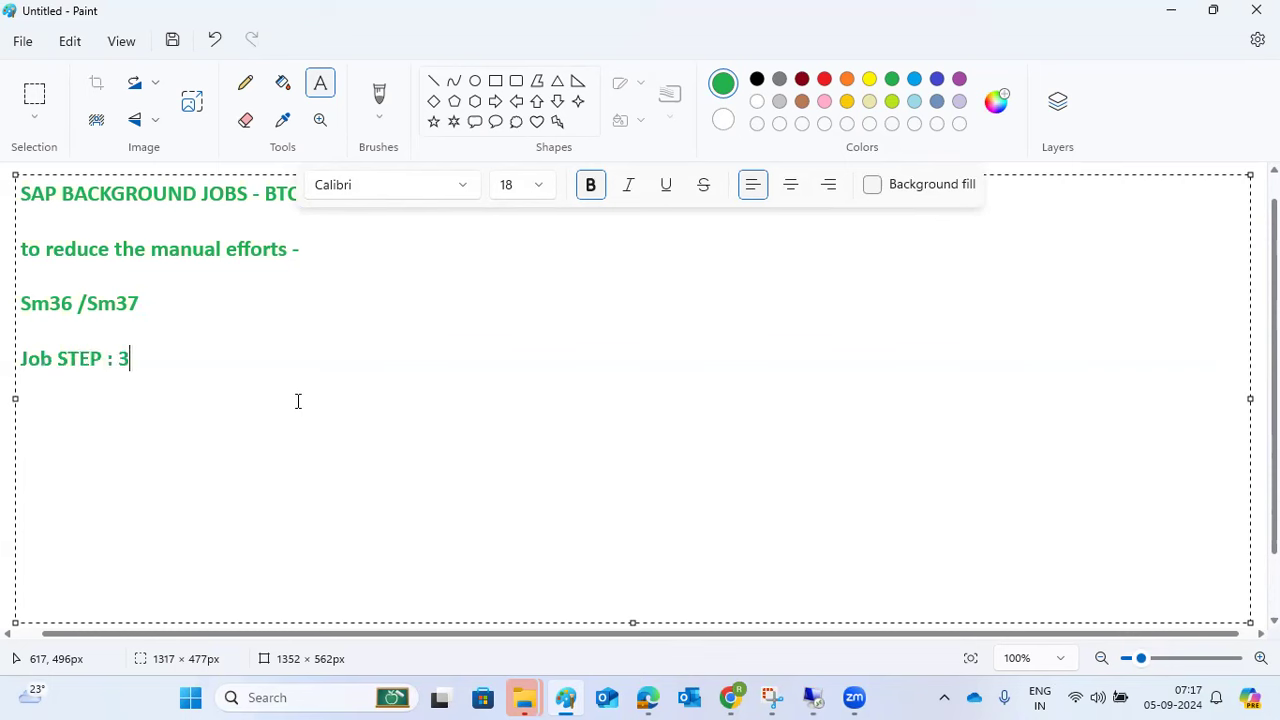
pyautogui.write(' types')
# - List '1)ABAP programs', '2)External Programs' and '3)External Commands' beneath it
pyautogui.press('Return')
pyautogui.write('1)AB')
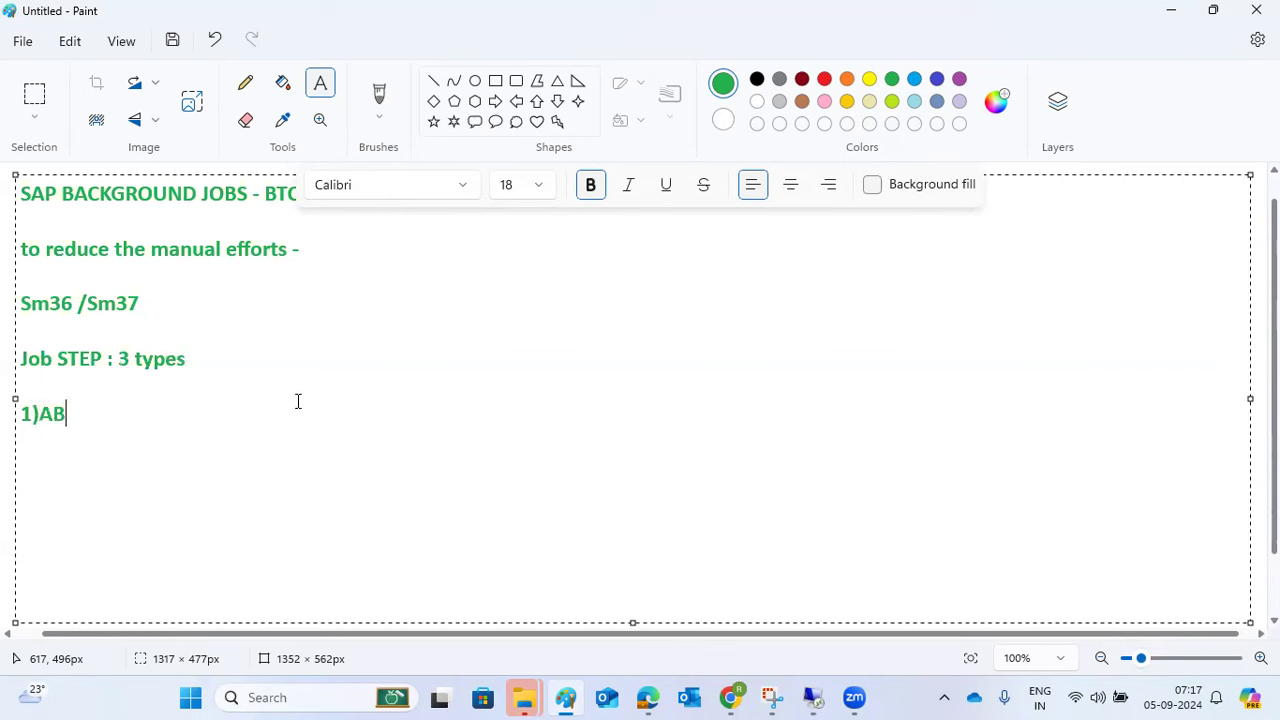
pyautogui.write('AP program')
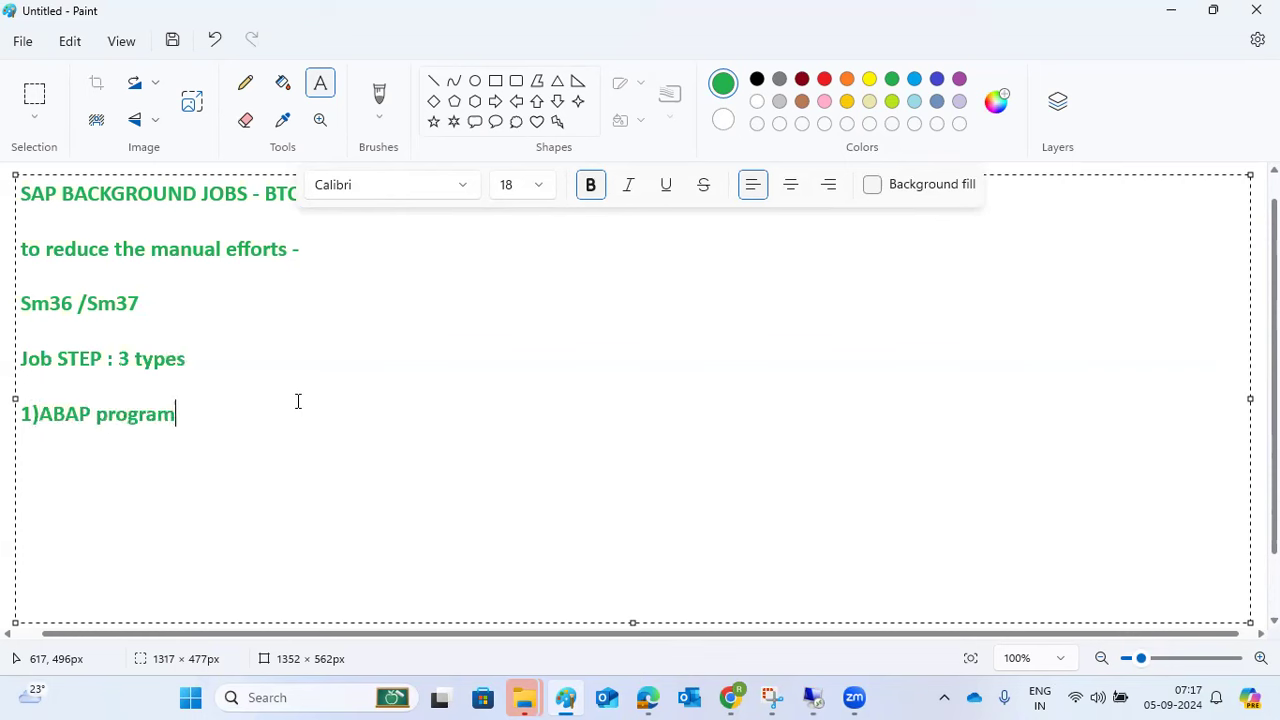
pyautogui.write('s')
pyautogui.press('Return')
pyautogui.write('2)External ')
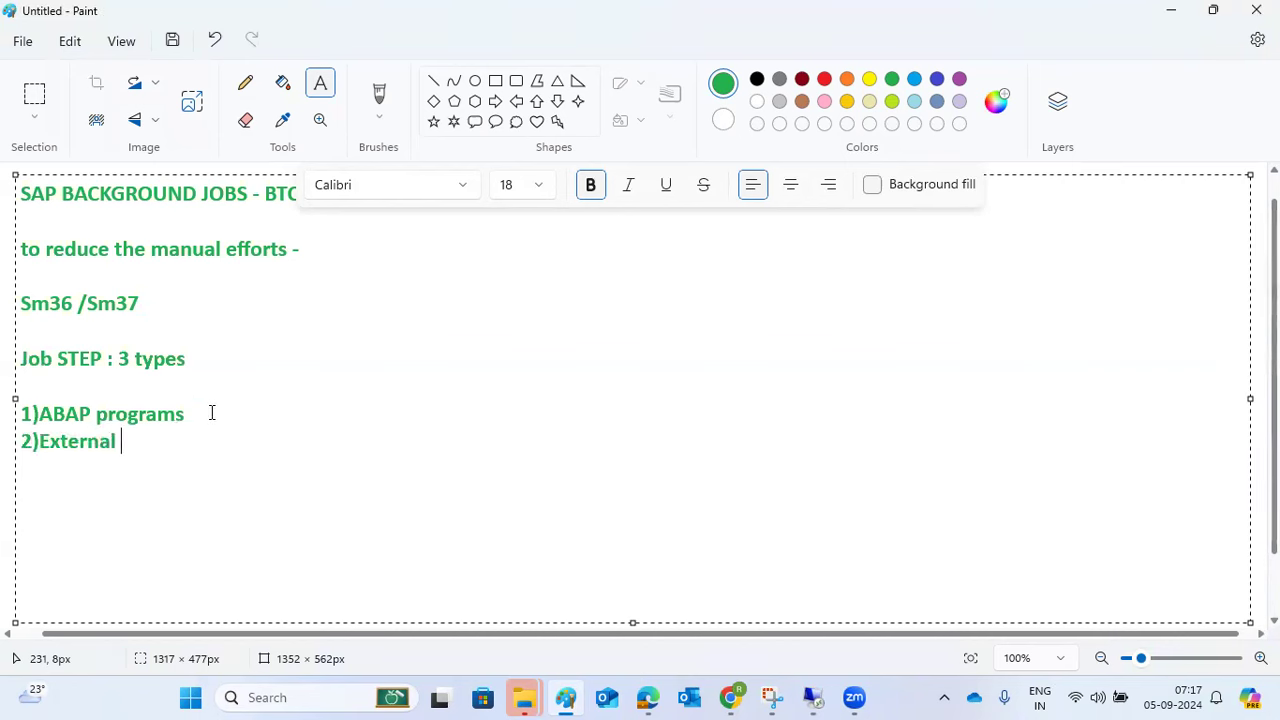
pyautogui.write('Programs')
pyautogui.press('Return')
pyautogui.write('3)')
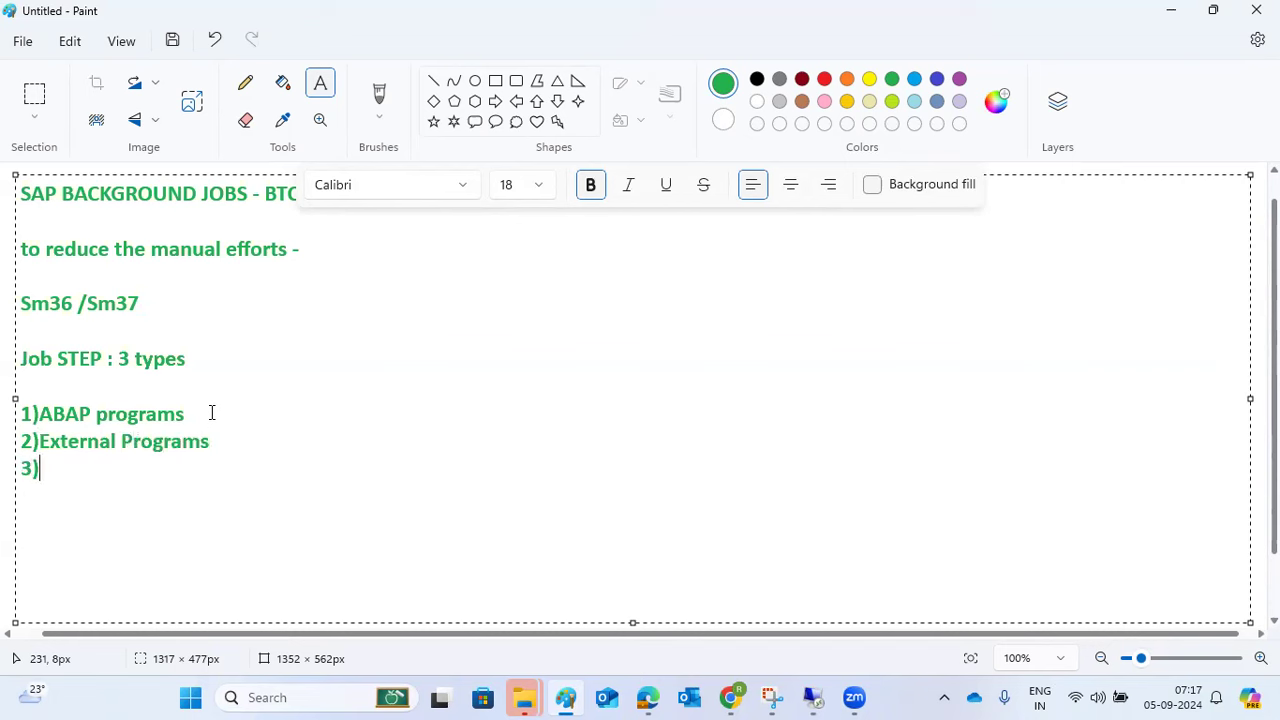
pyautogui.write('External ')
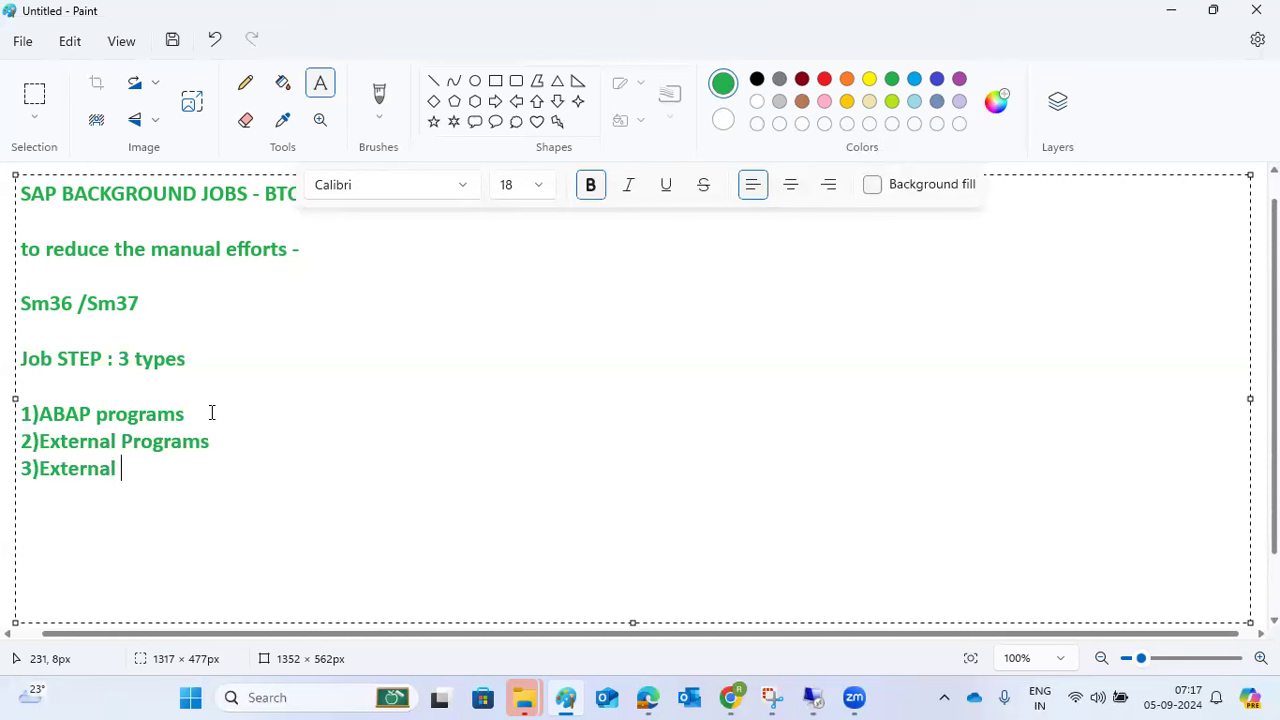
pyautogui.write('Commands')
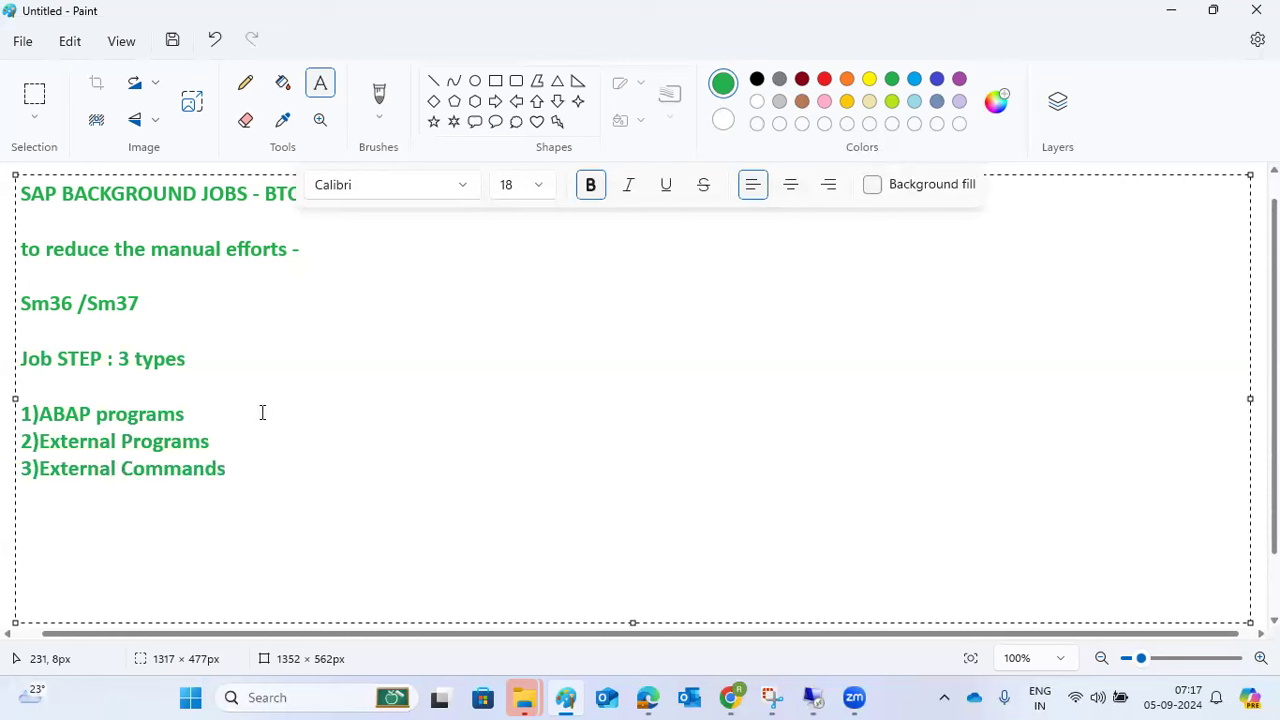
# - Compare the ABAP program, external command and external program step types, keeping ABAP program RSUPGRES
pyautogui.click(812, 697)
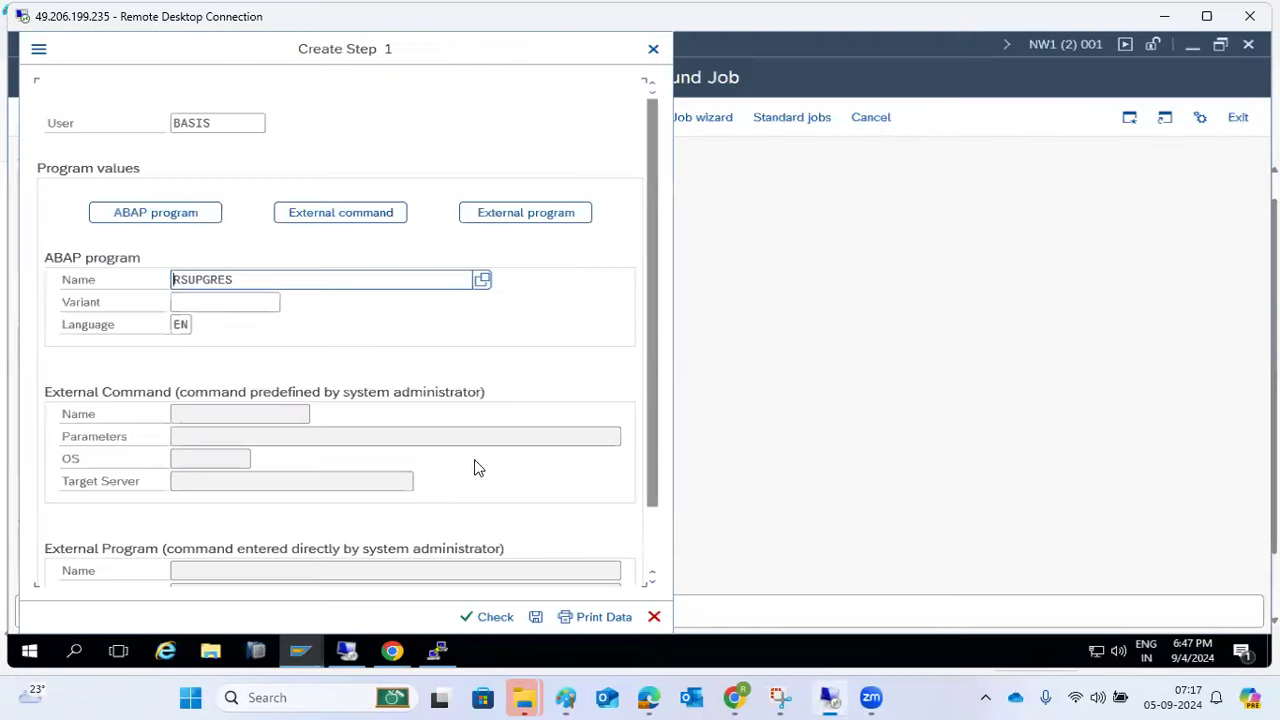
pyautogui.click(140, 214)
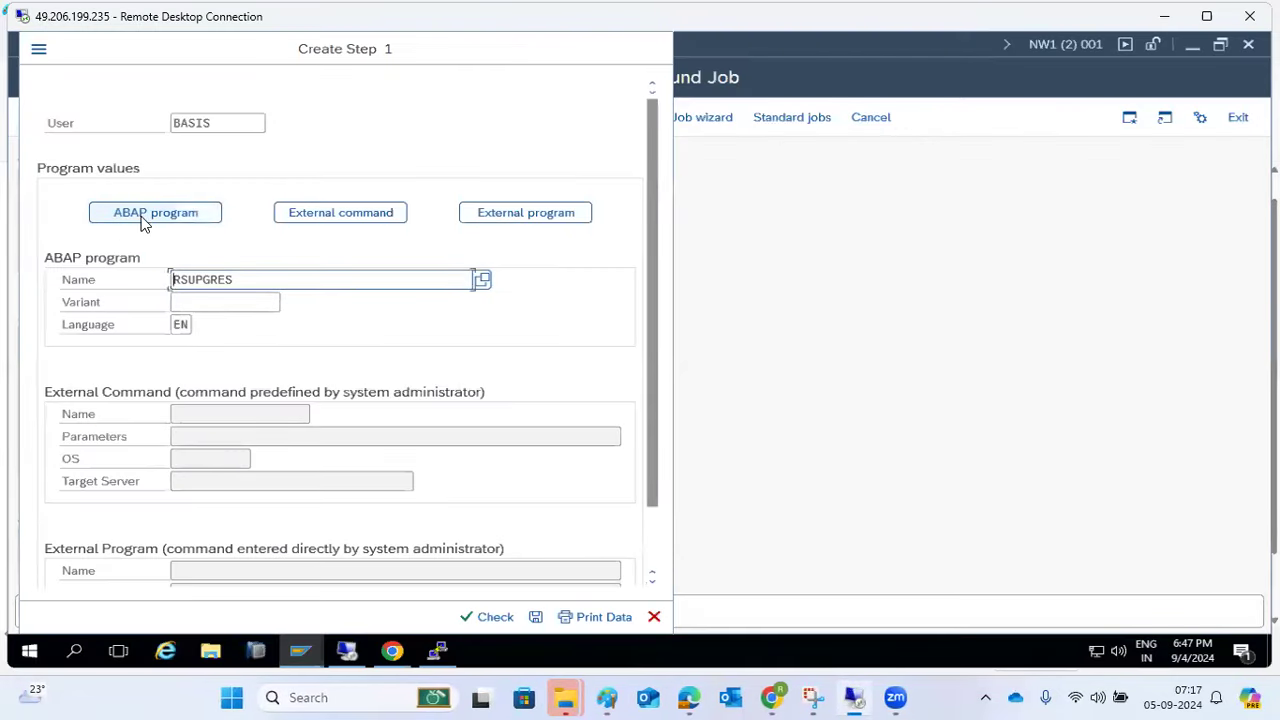
pyautogui.click(202, 309)
pyautogui.click(320, 216)
pyautogui.click(215, 416)
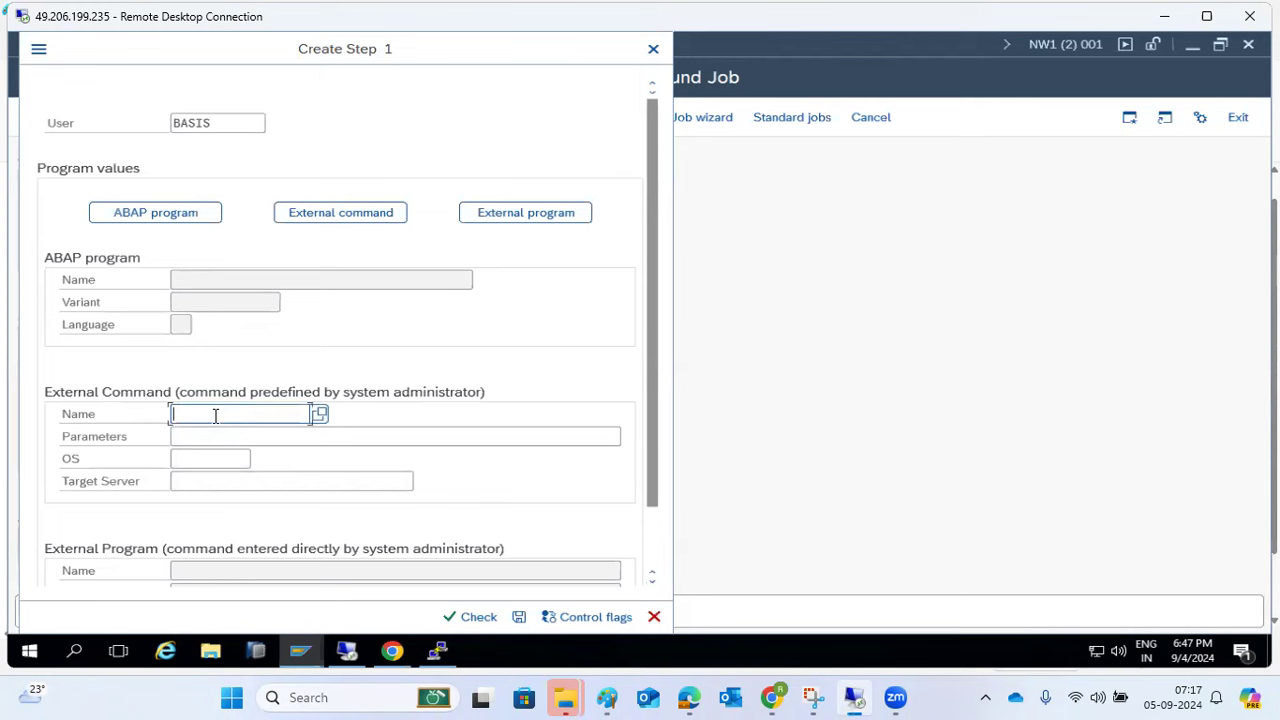
pyautogui.click(560, 216)
pyautogui.scroll(-2, 235, 520)
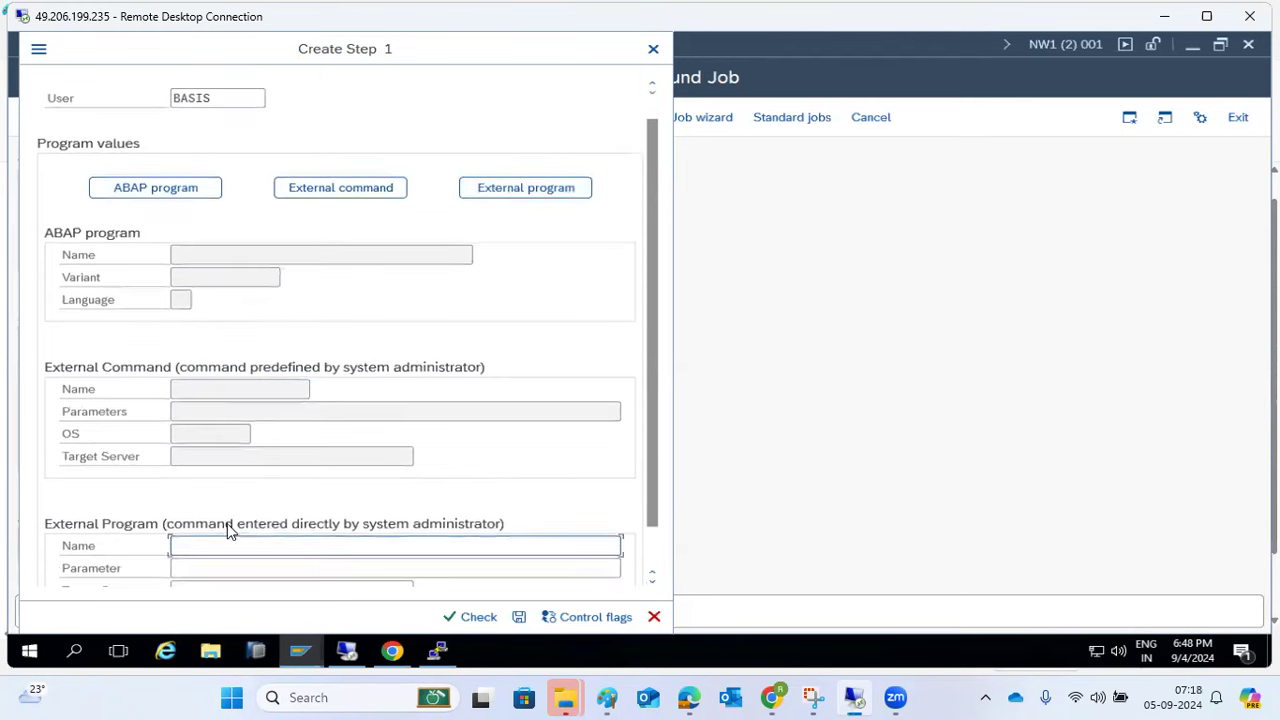
pyautogui.scroll(1, 183, 484)
pyautogui.click(146, 195)
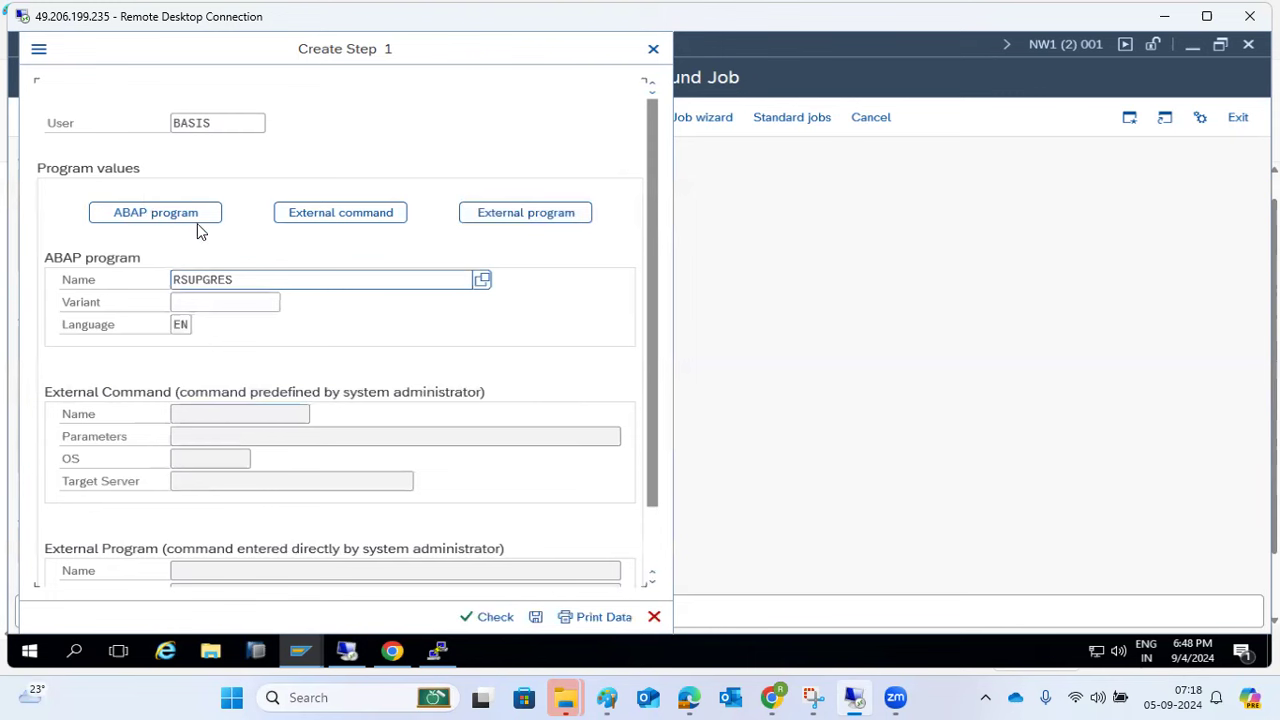
pyautogui.click(138, 220)
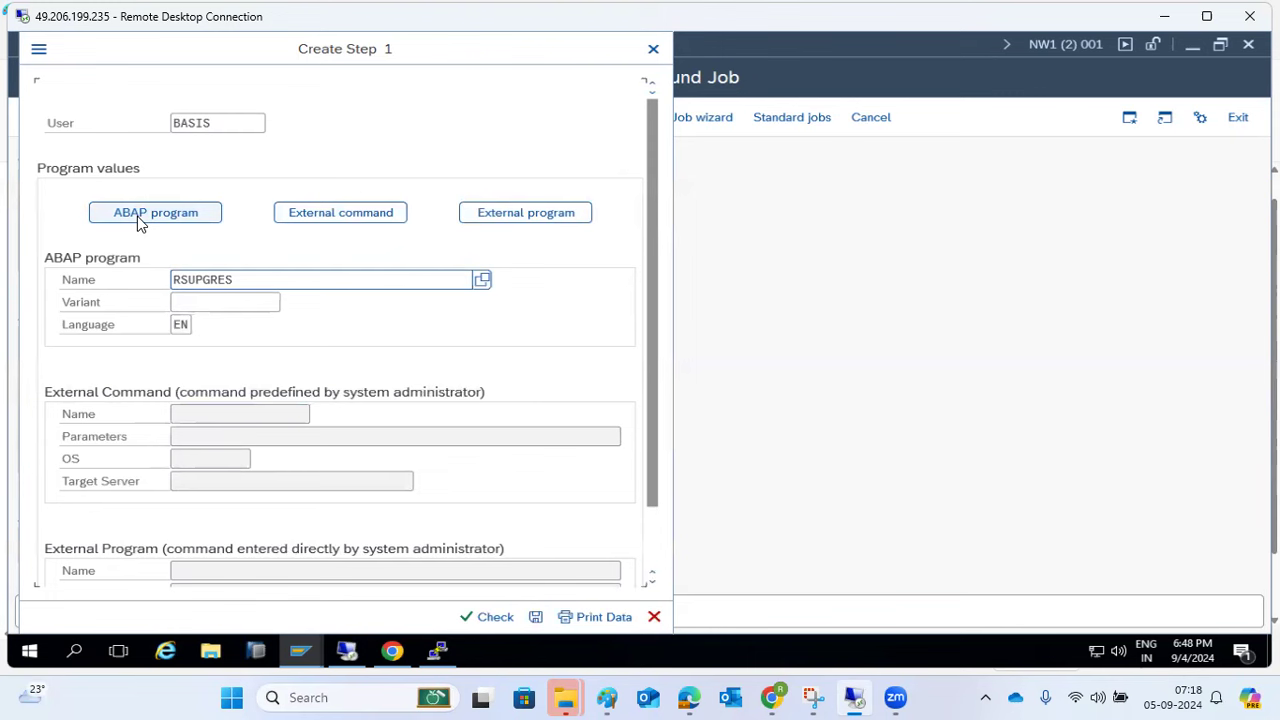
pyautogui.click(137, 214)
# - Save the RSUPGRES step, open the job's start condition, and start a new notes line in Paint
pyautogui.click(535, 618)
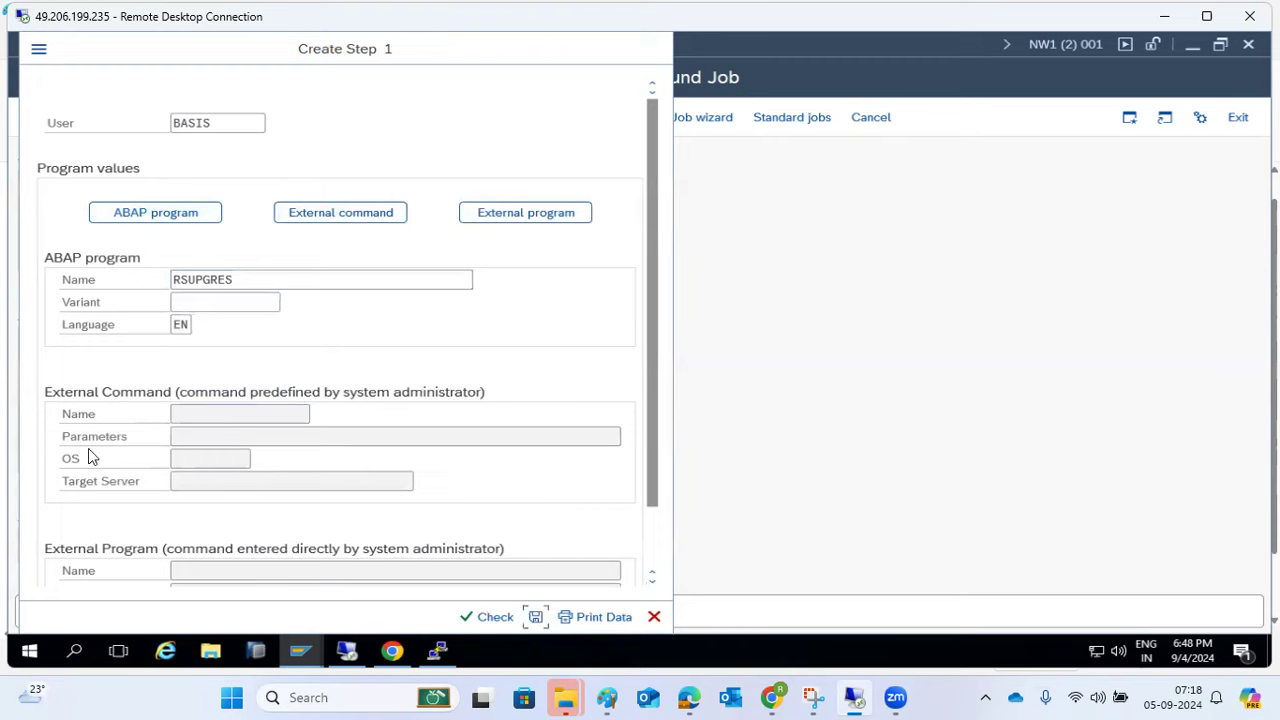
pyautogui.click(37, 78)
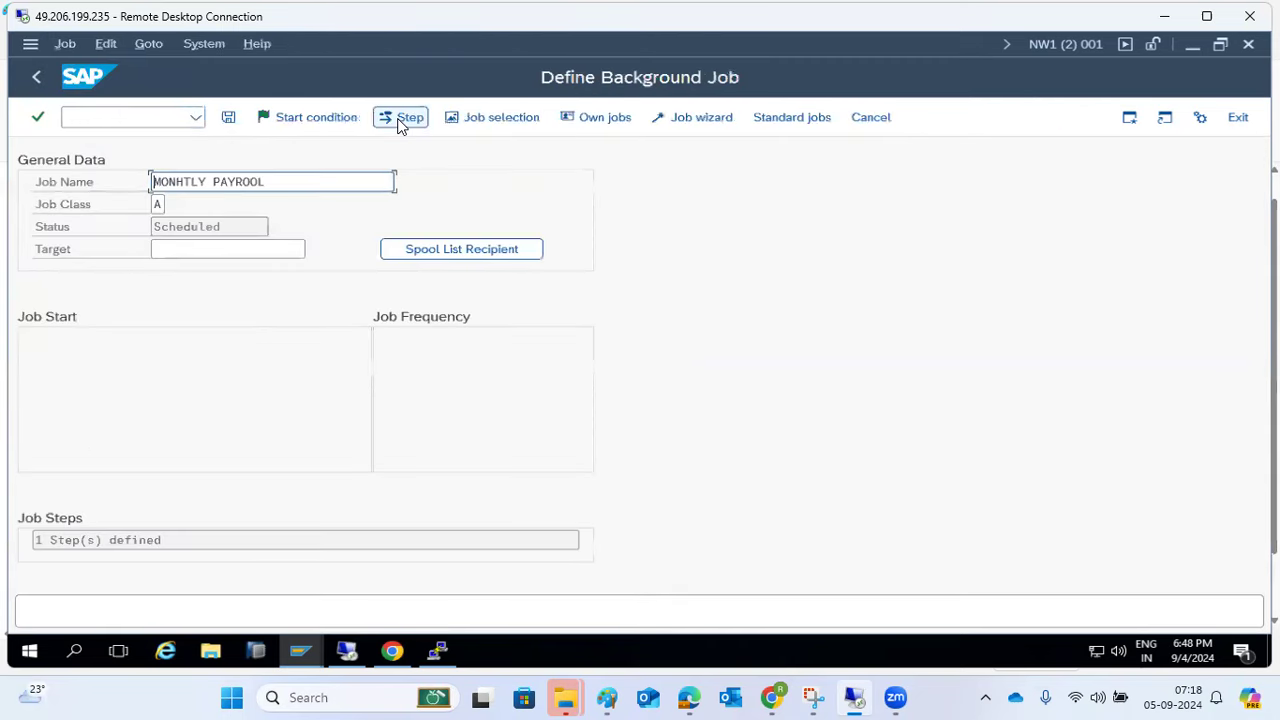
pyautogui.click(306, 120)
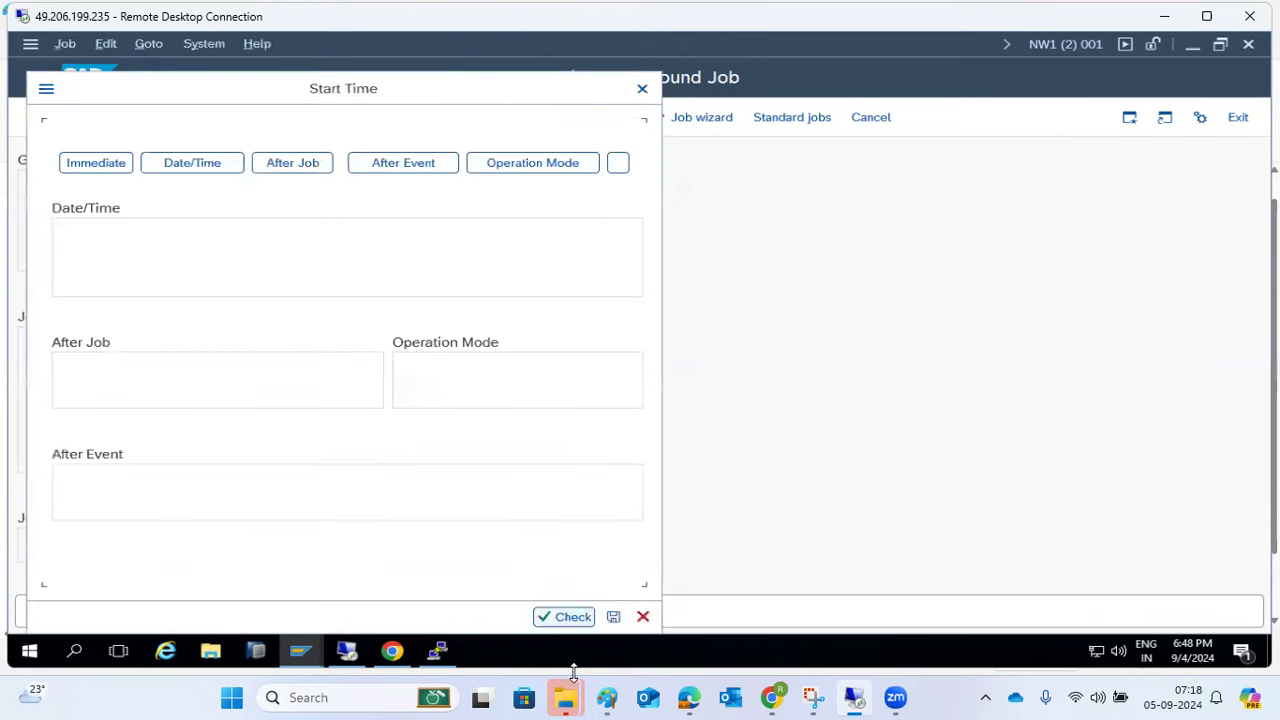
pyautogui.click(606, 697)
pyautogui.press('Return')
pyautogui.press('Return')
# - Type 'Job startup conditions :-' as the next line of the notes
pyautogui.write('Job ')
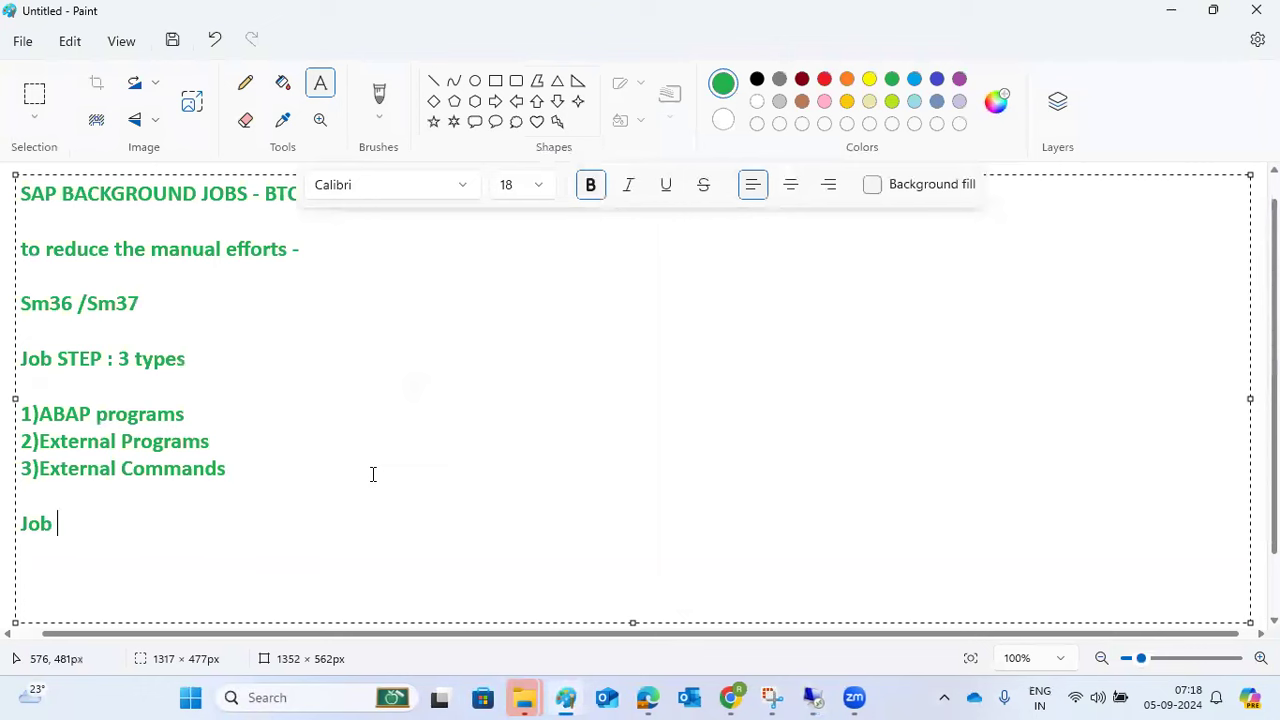
pyautogui.write('startup ')
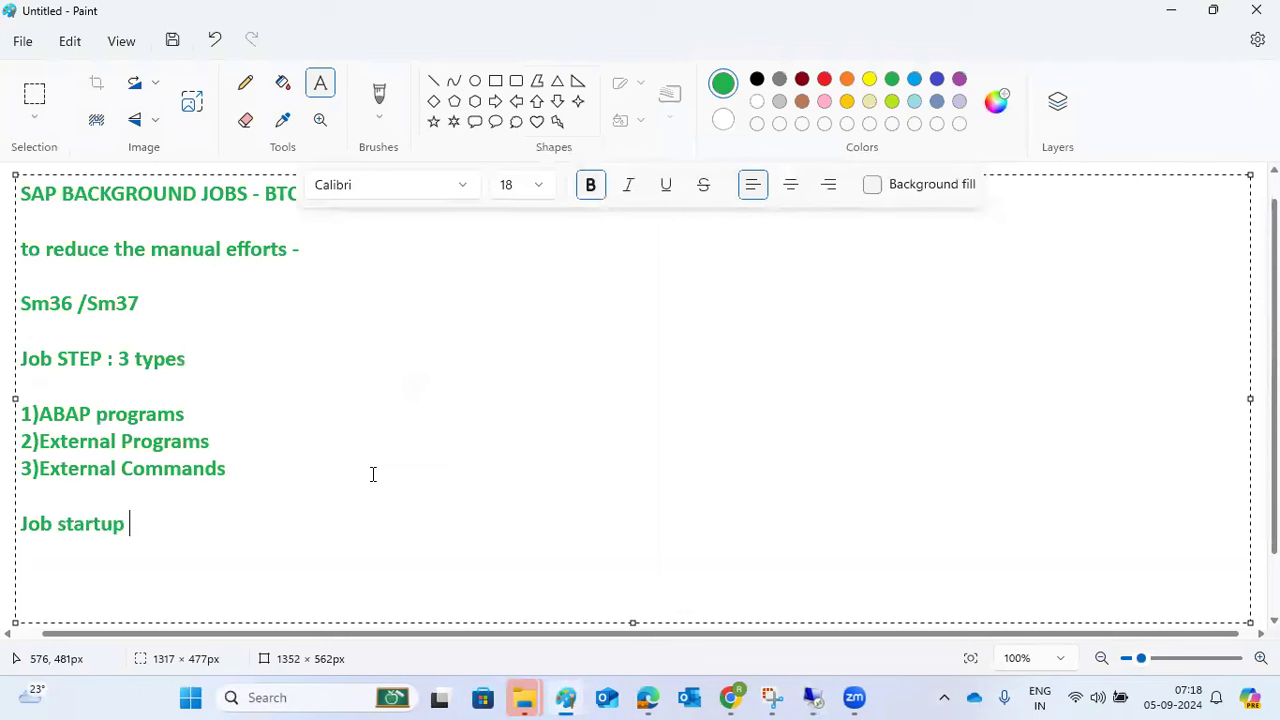
pyautogui.write('conditions')
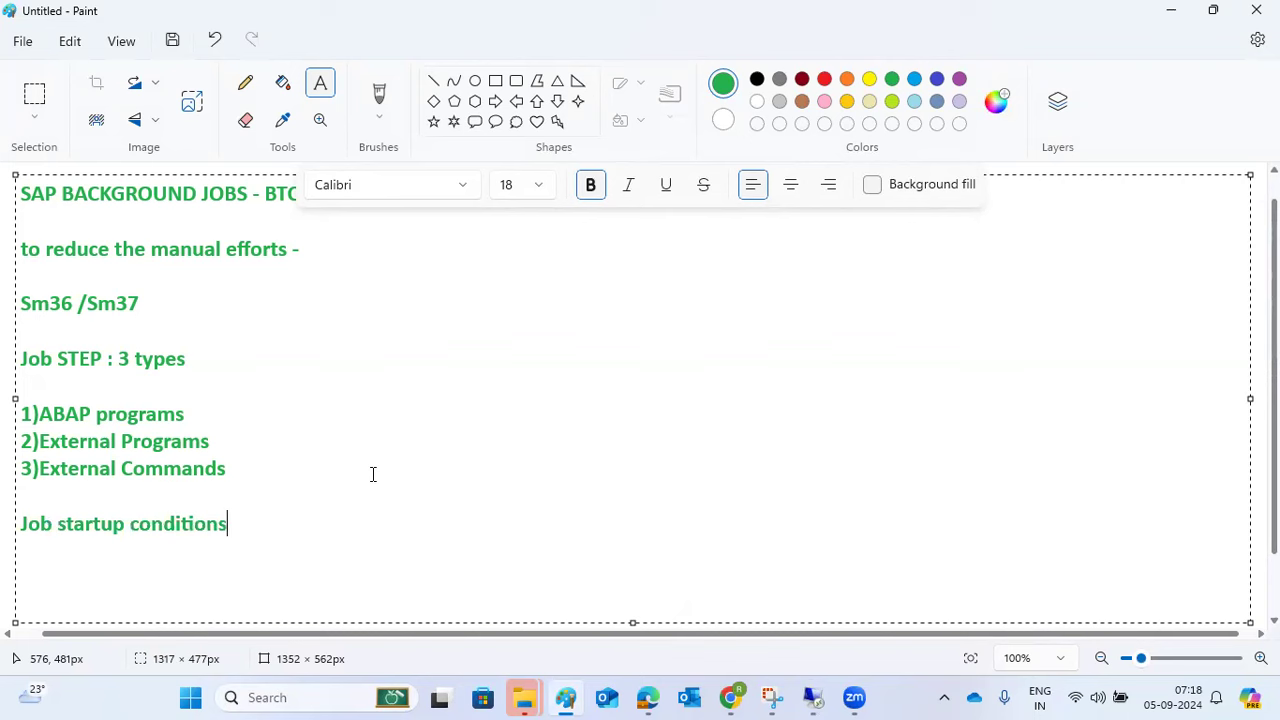
pyautogui.write(' :-')
# - Review the Immediate, Date/Time, After Job, After Event and Operation Mode start options, ending on Immediate
pyautogui.hotkey('alt', 'Tab')
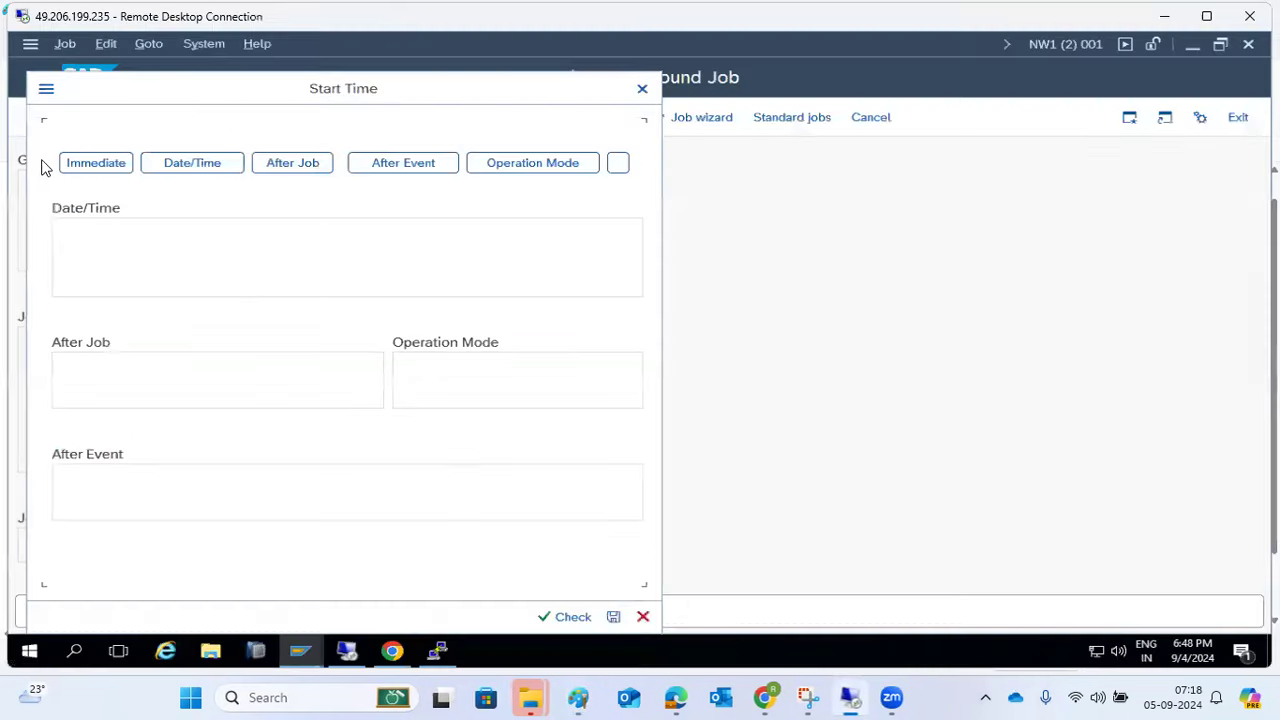
pyautogui.click(85, 168)
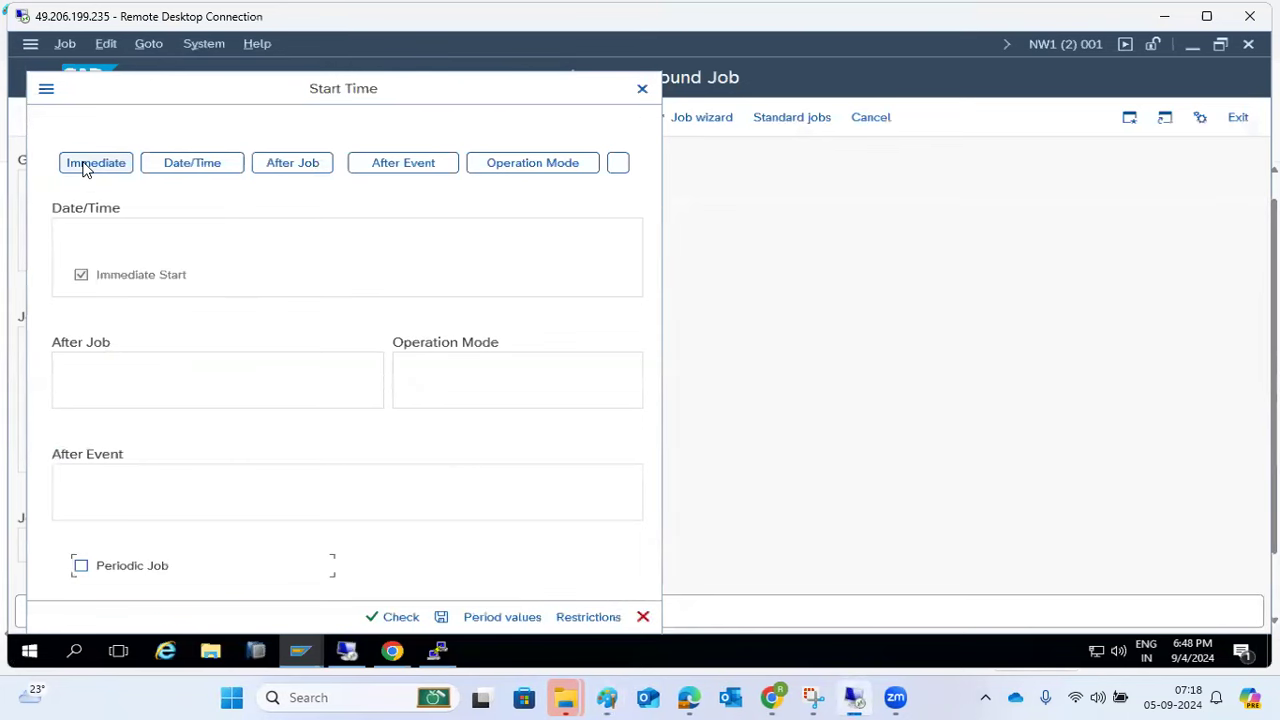
pyautogui.click(190, 165)
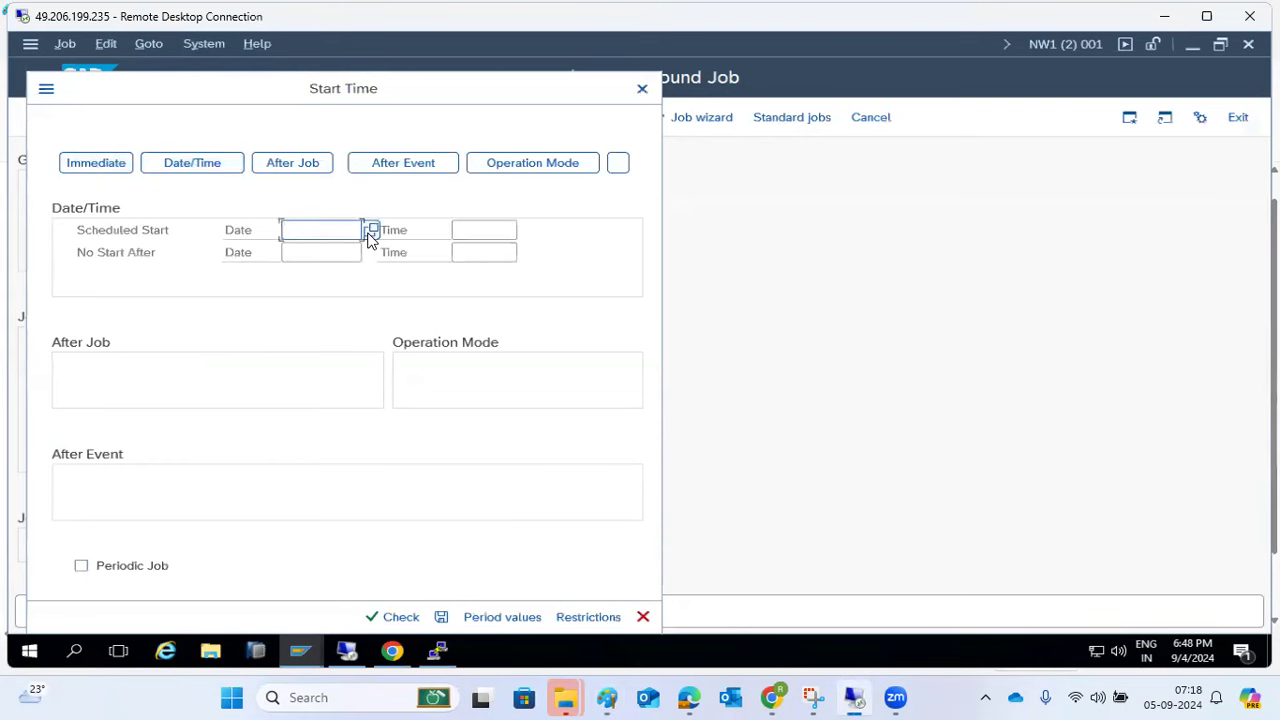
pyautogui.click(296, 168)
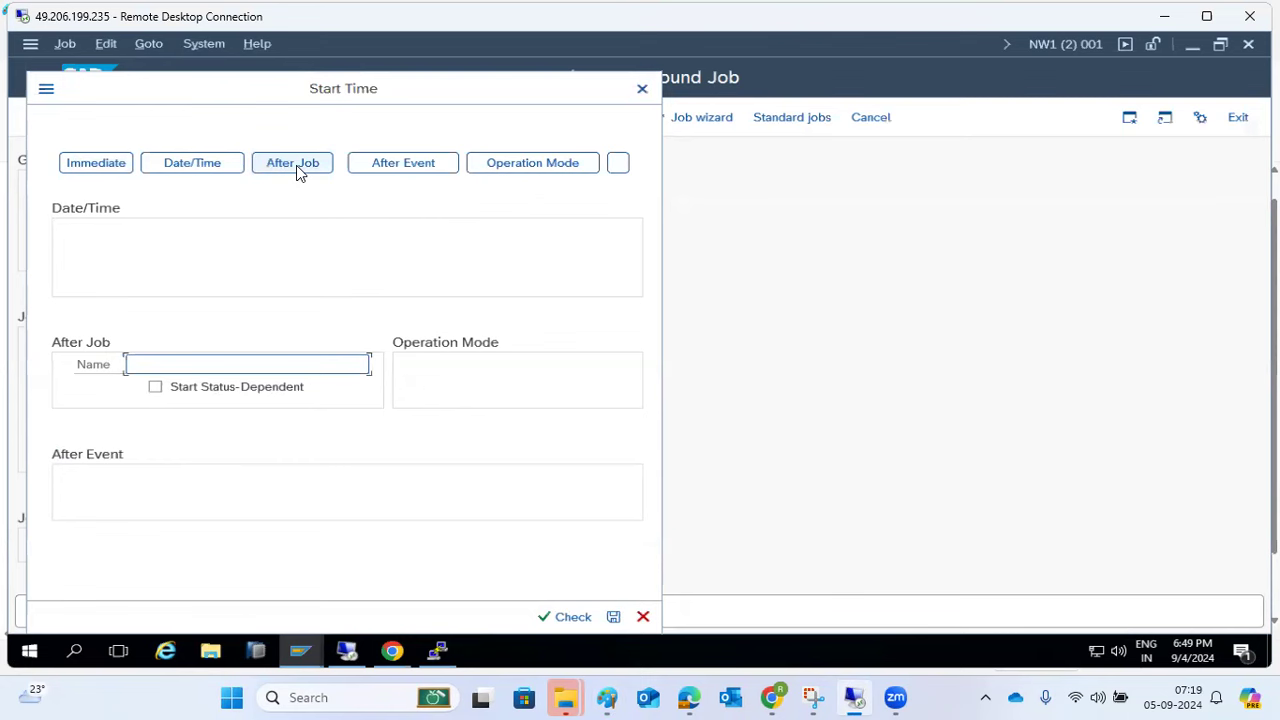
pyautogui.click(380, 170)
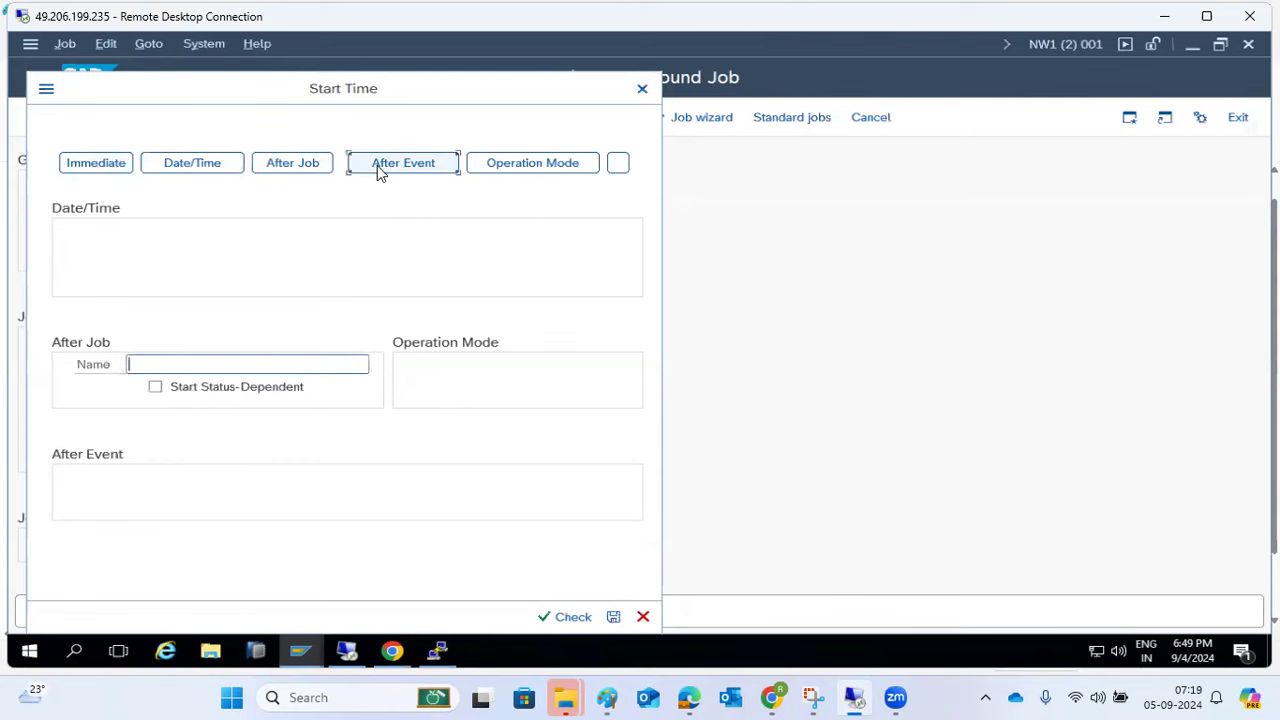
pyautogui.click(553, 162)
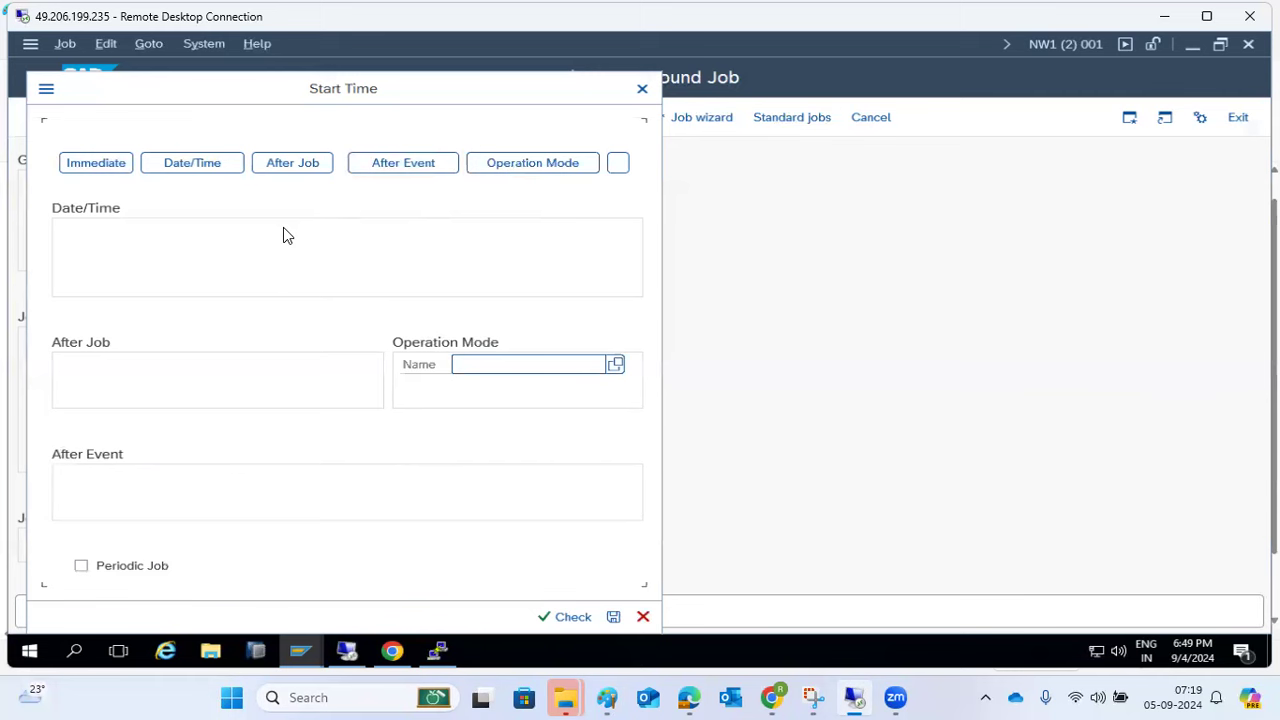
pyautogui.click(88, 166)
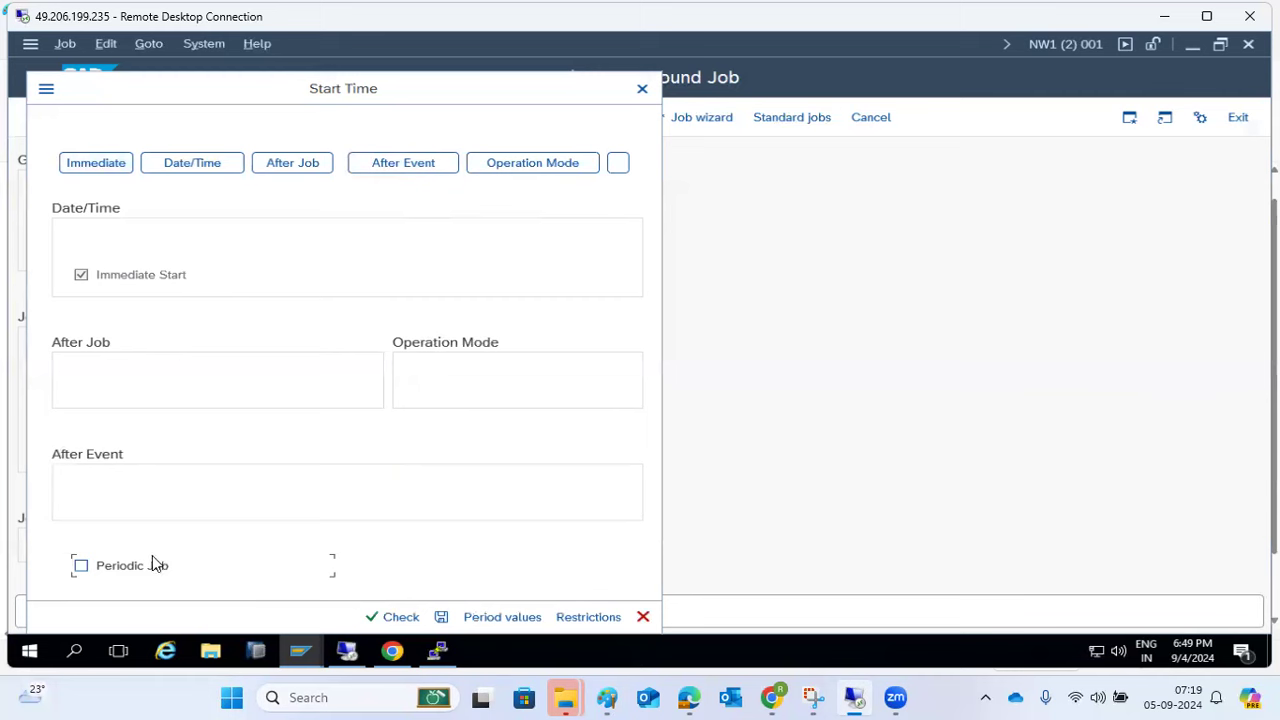
# - Set the job's period values to Monthly
pyautogui.click(486, 617)
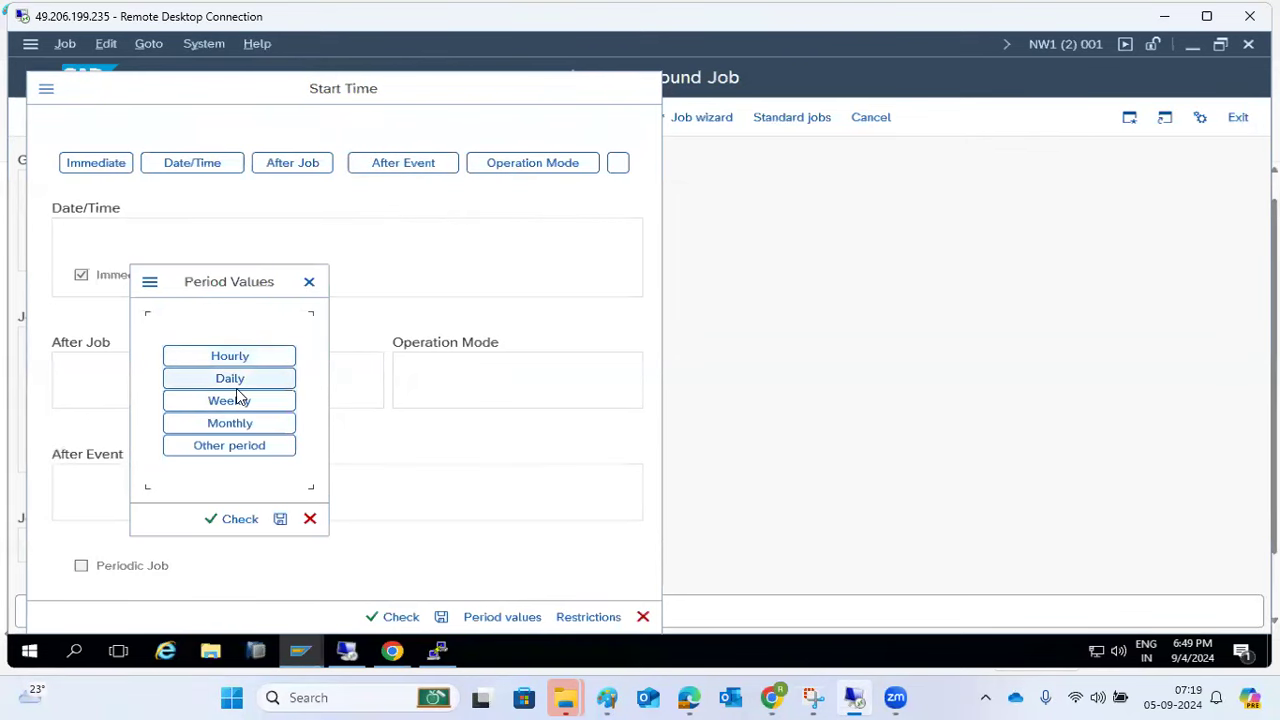
pyautogui.click(236, 423)
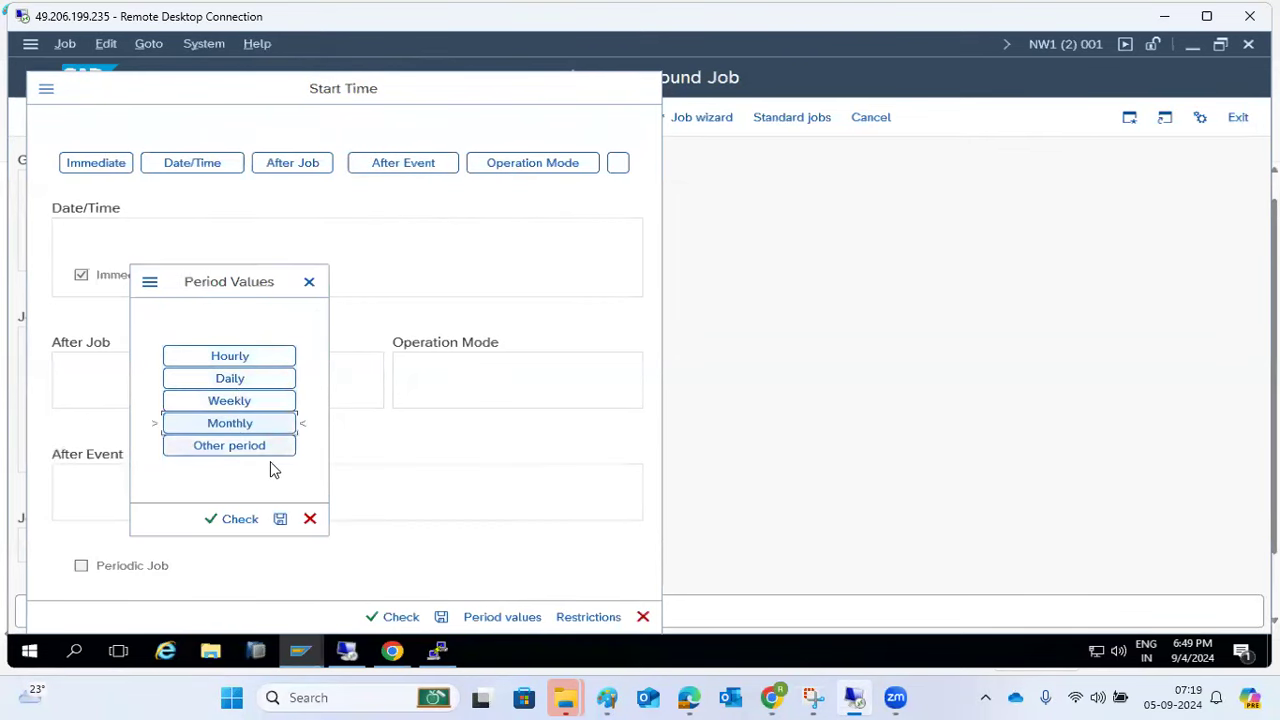
pyautogui.click(280, 518)
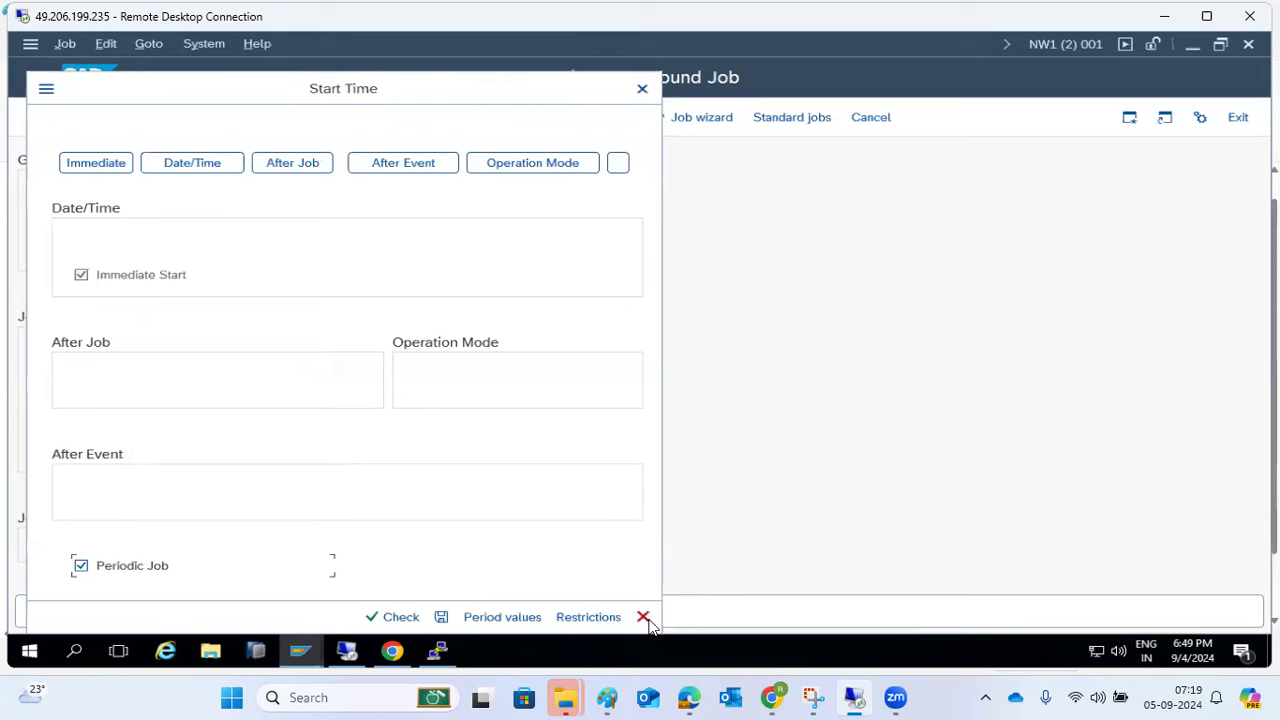
# - Restrict starts to exclude Sundays and public holidays using factory calendar 01
pyautogui.click(593, 617)
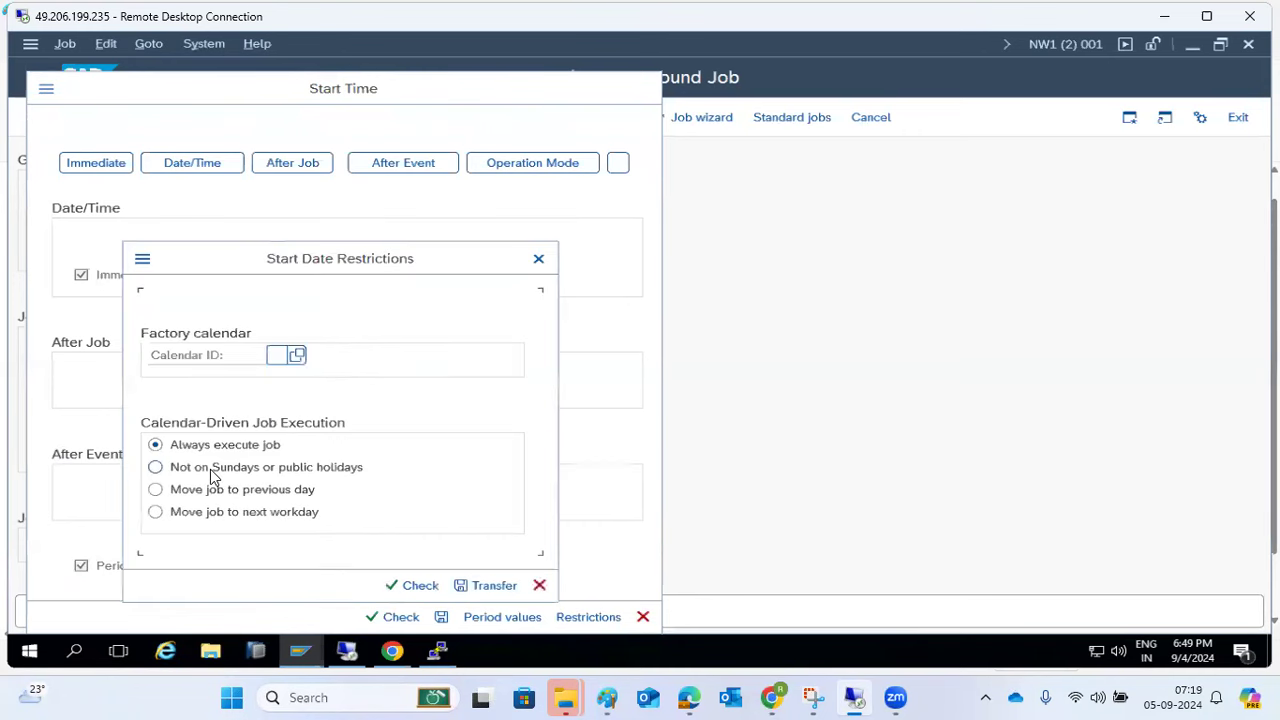
pyautogui.click(218, 471)
pyautogui.click(282, 356)
pyautogui.click(297, 357)
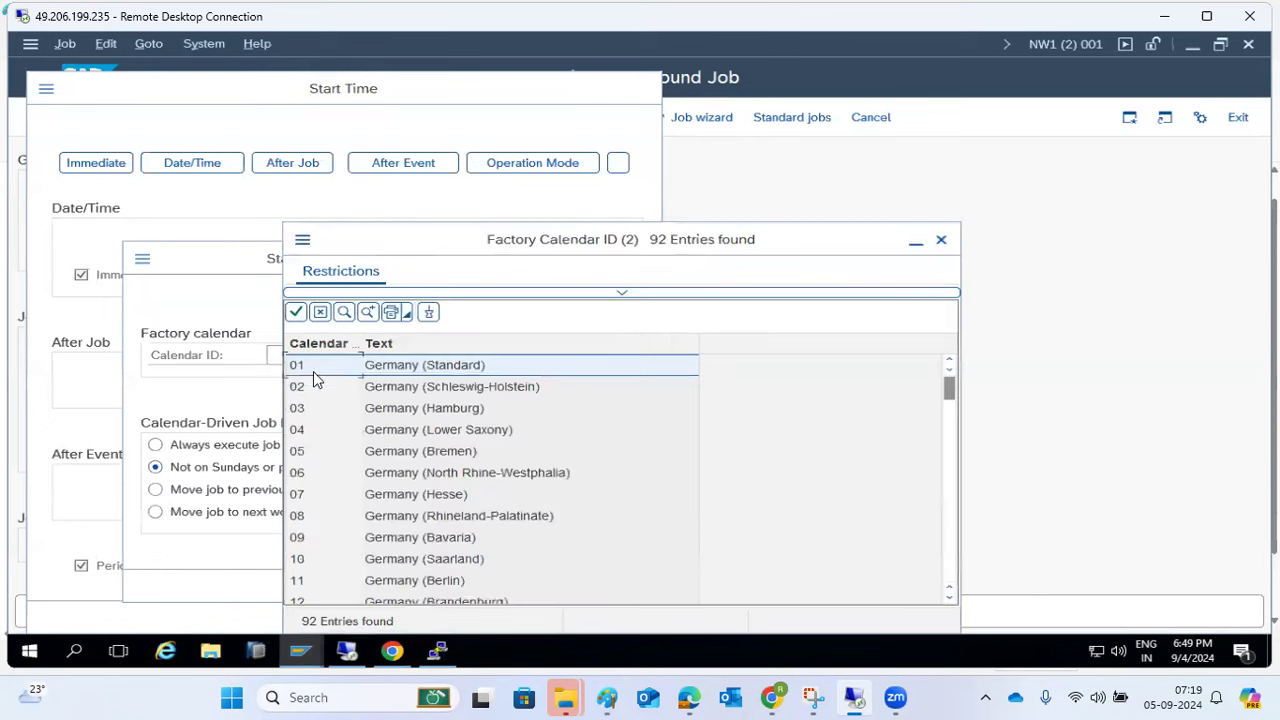
pyautogui.doubleClick(417, 371)
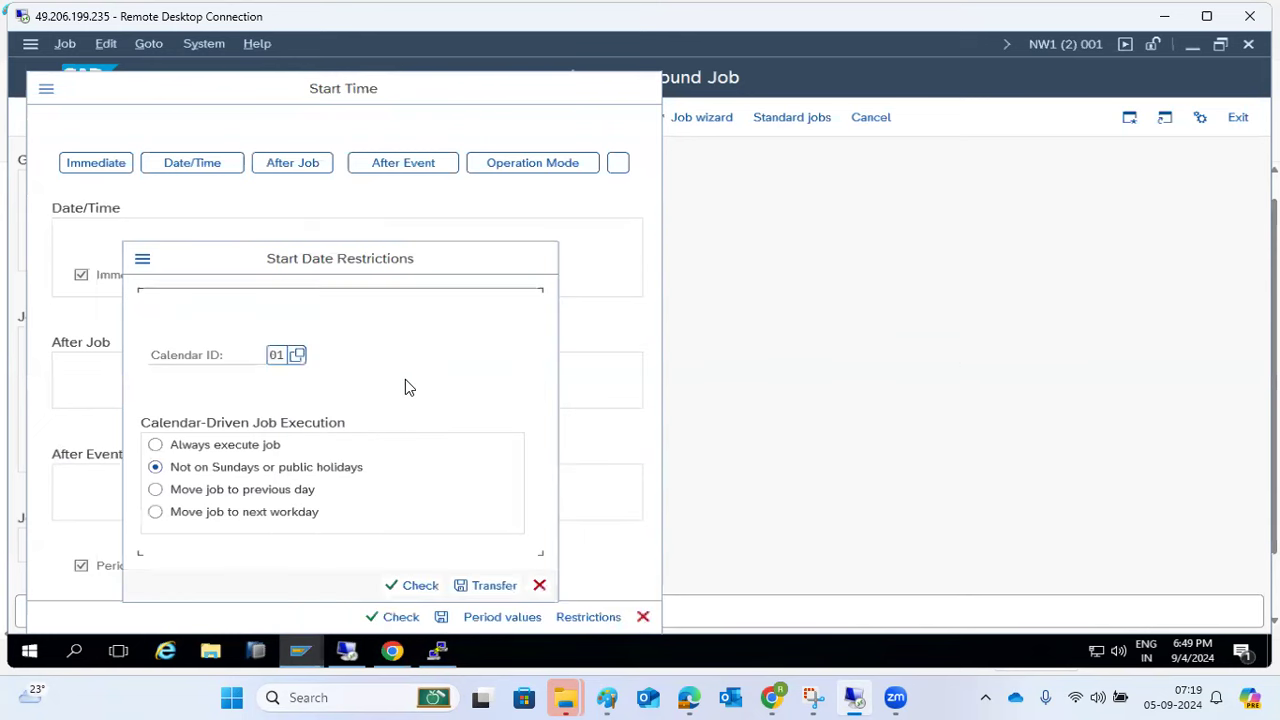
pyautogui.click(488, 587)
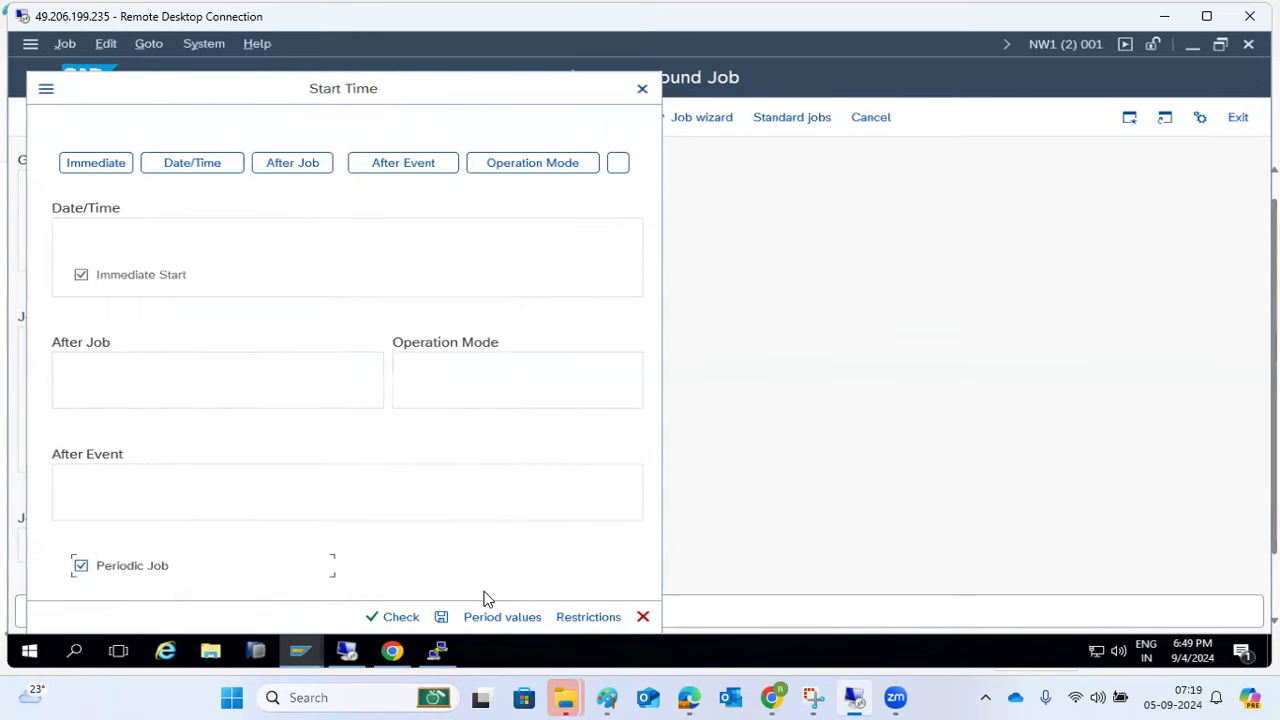
# - Save the start time and the MONHTLY PAYROOL job, then check its Released status
pyautogui.click(440, 618)
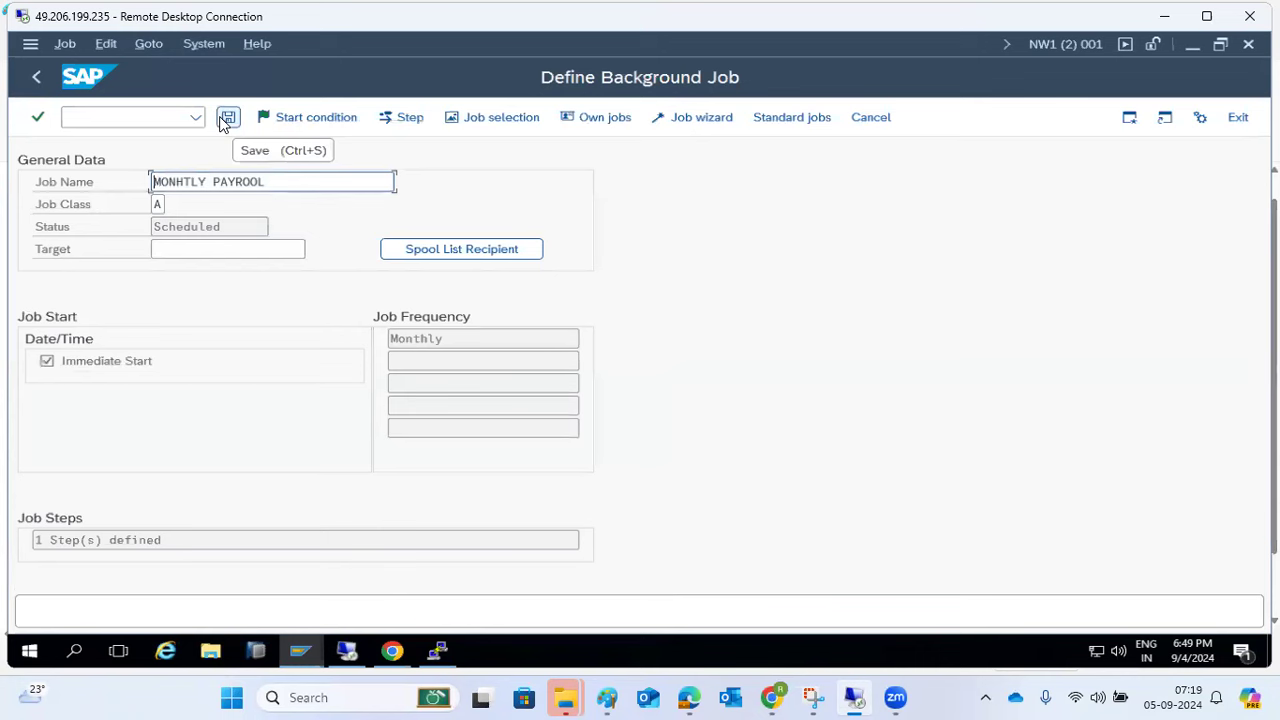
pyautogui.click(227, 119)
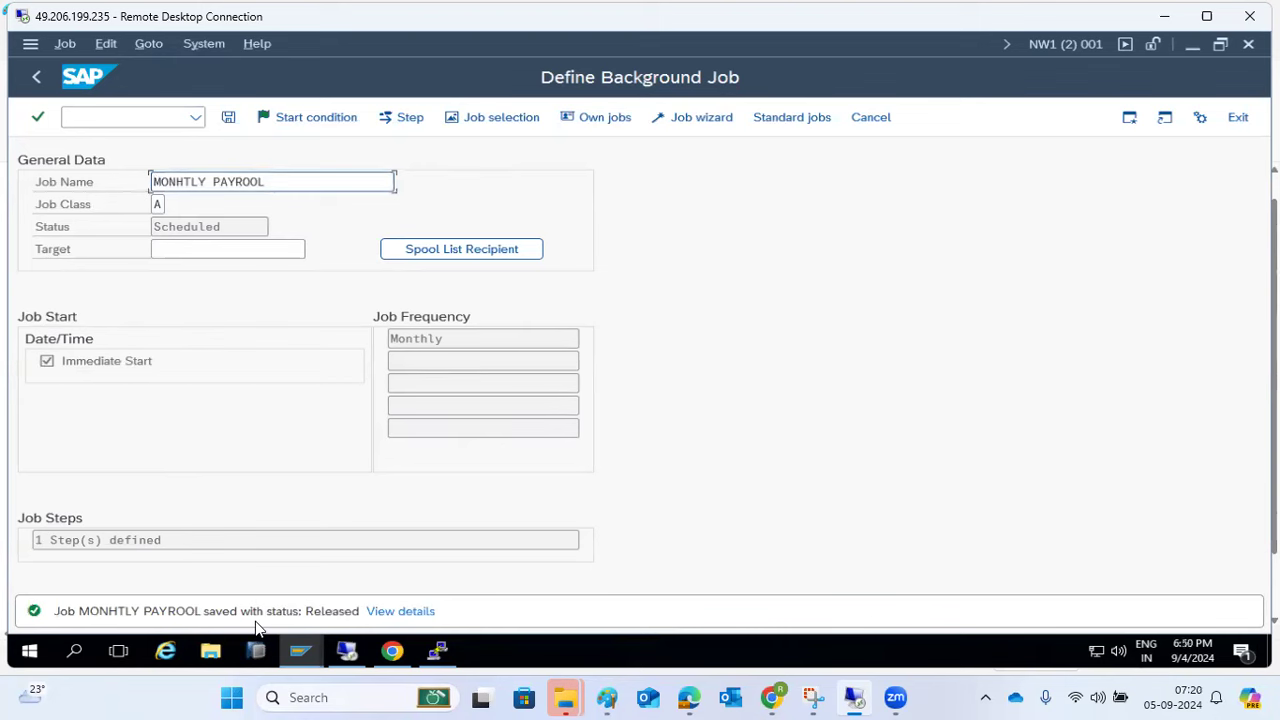
pyautogui.moveTo(167, 234); pyautogui.dragTo(194, 238)
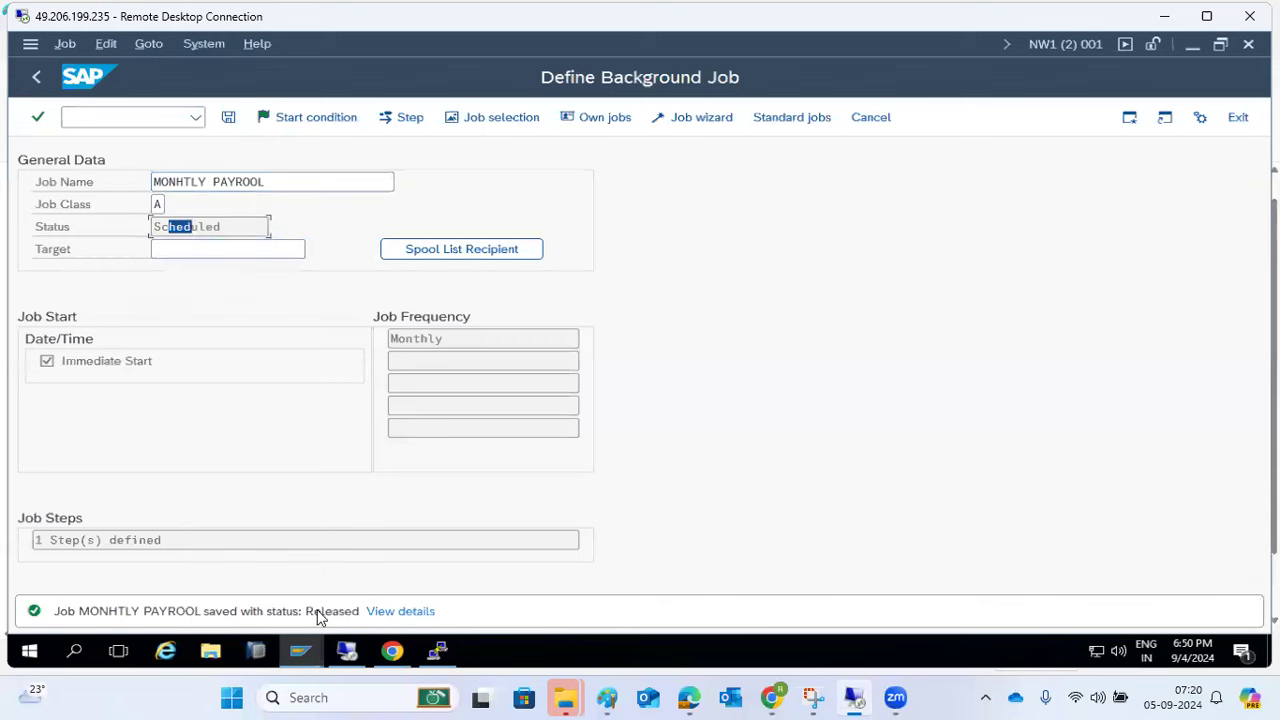
pyautogui.click(131, 122)
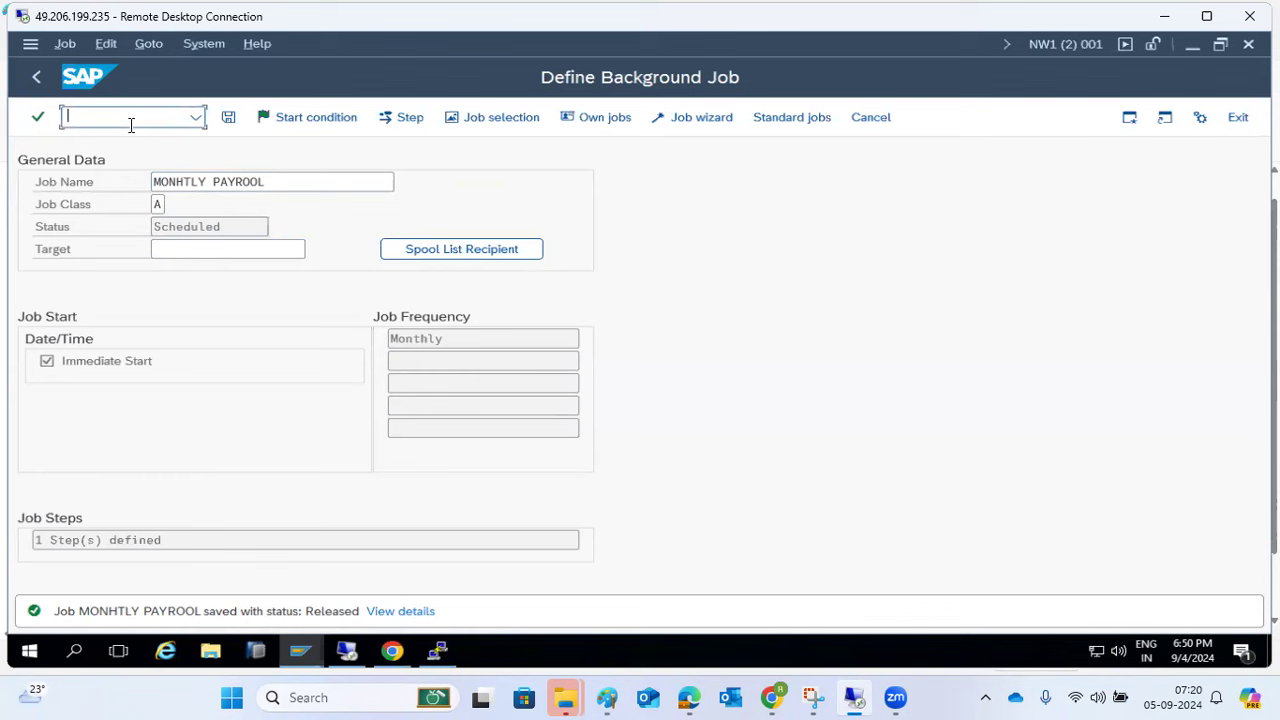
# - Open SM37 with /nsm37 and list jobs named MONTHLY*
pyautogui.write('/nsm37')
pyautogui.press('Return')
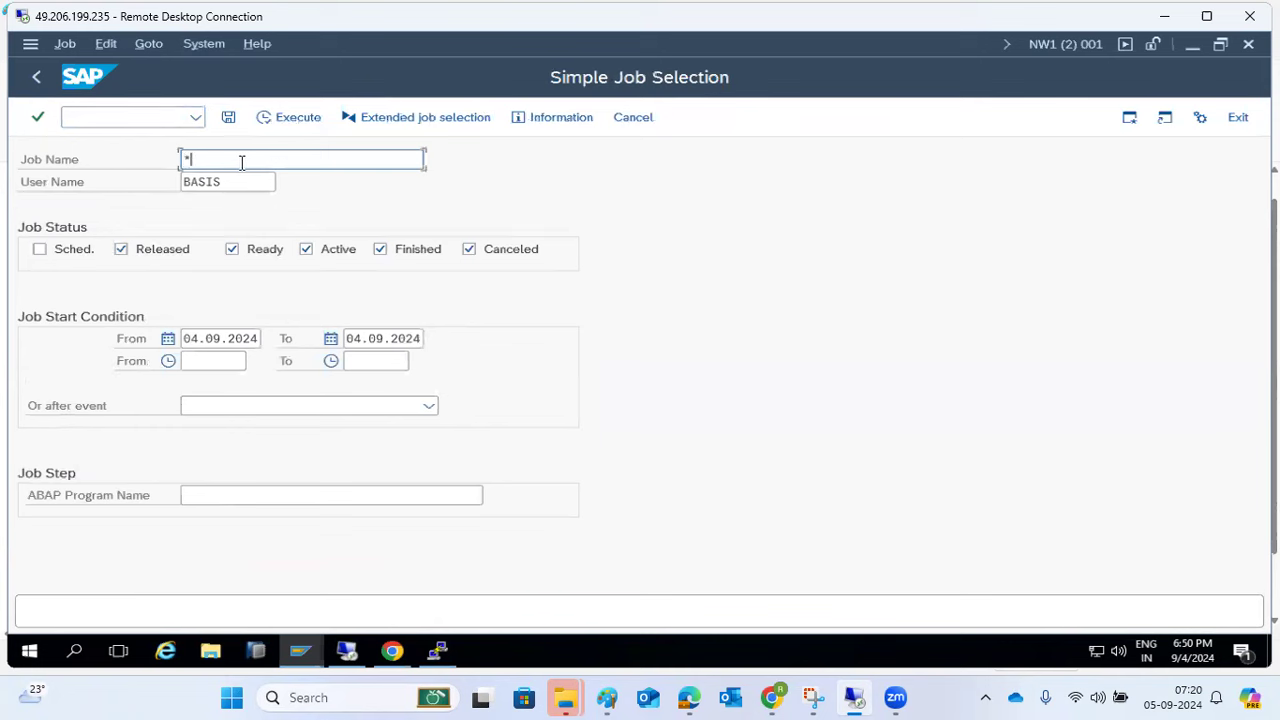
pyautogui.press('BackSpace')
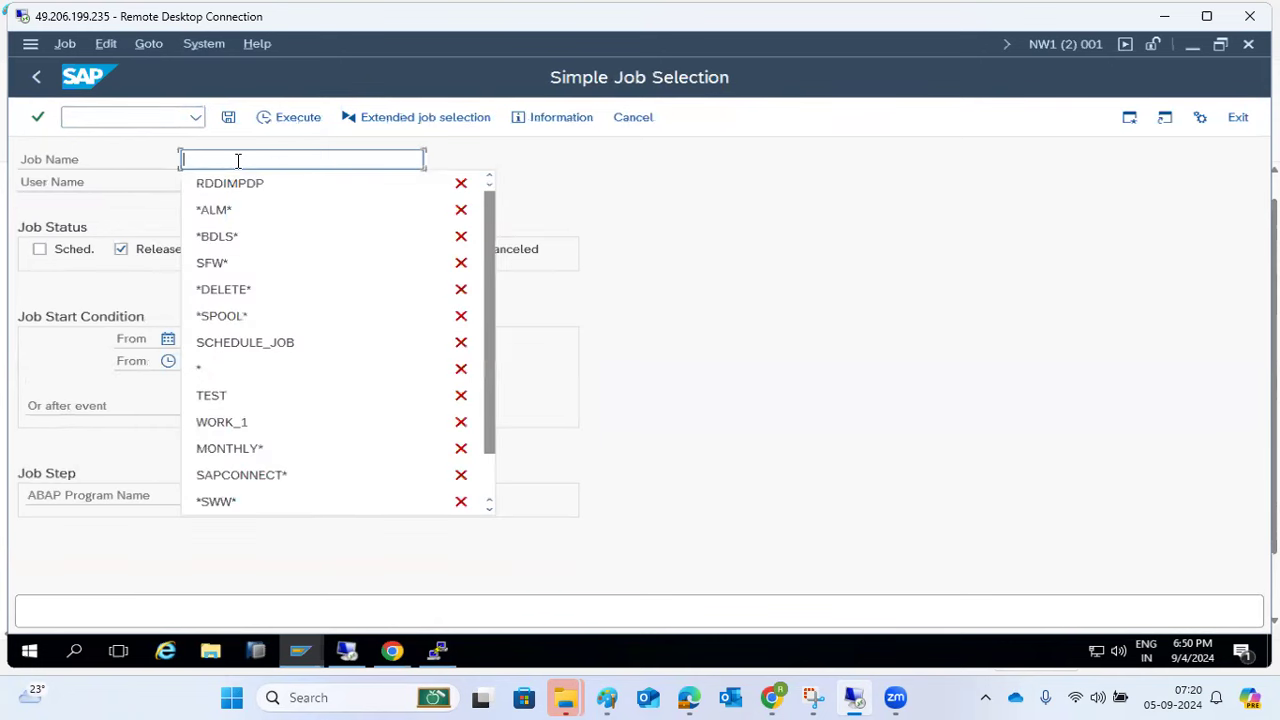
pyautogui.click(532, 165)
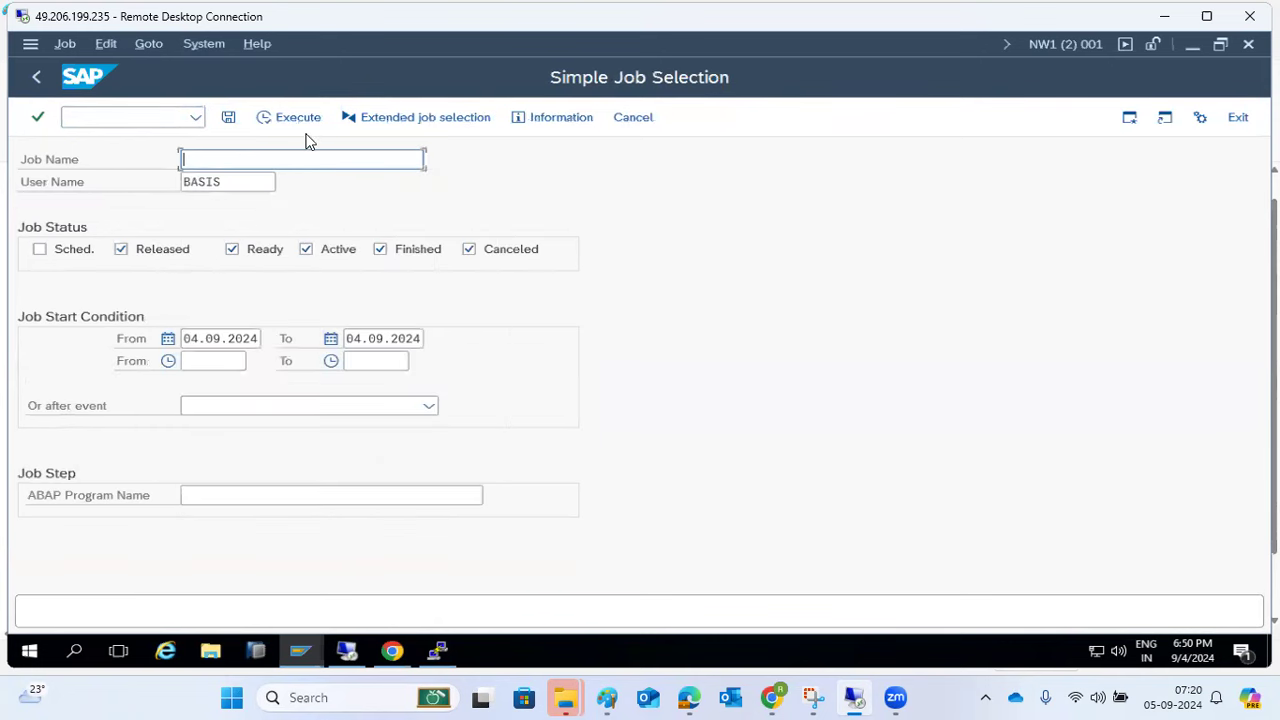
pyautogui.write('MON')
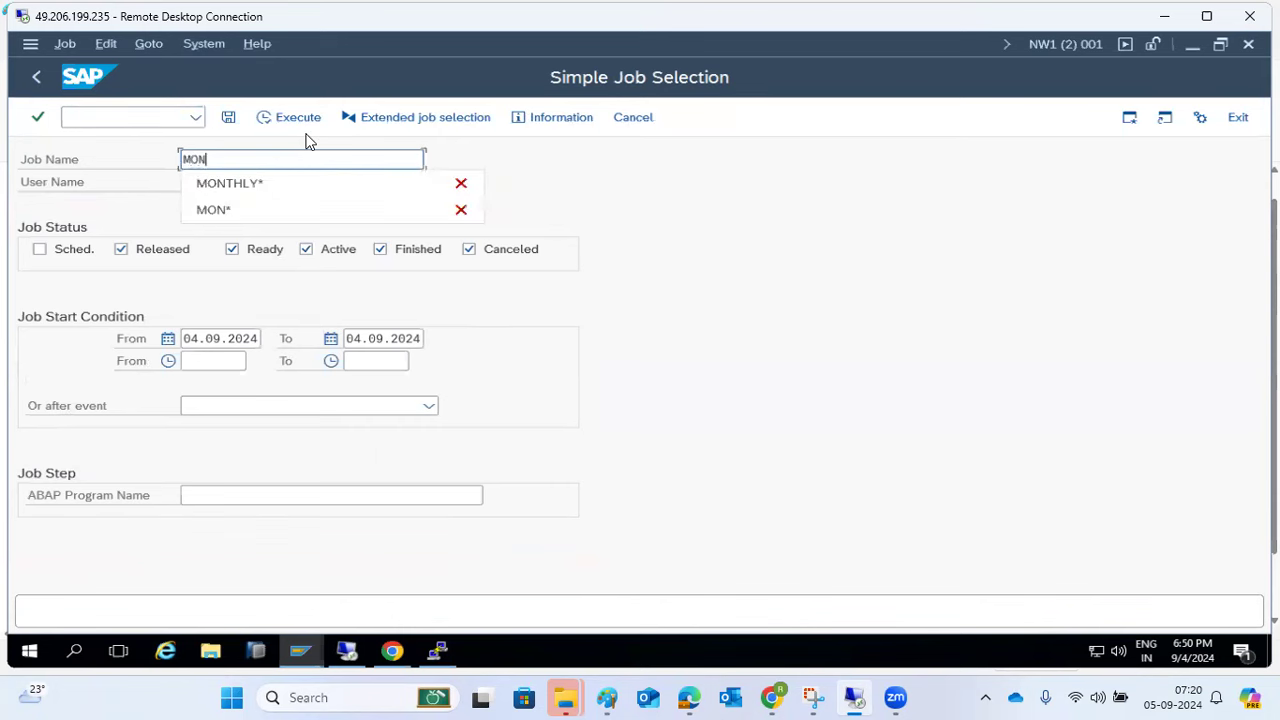
pyautogui.click(245, 185)
pyautogui.click(287, 118)
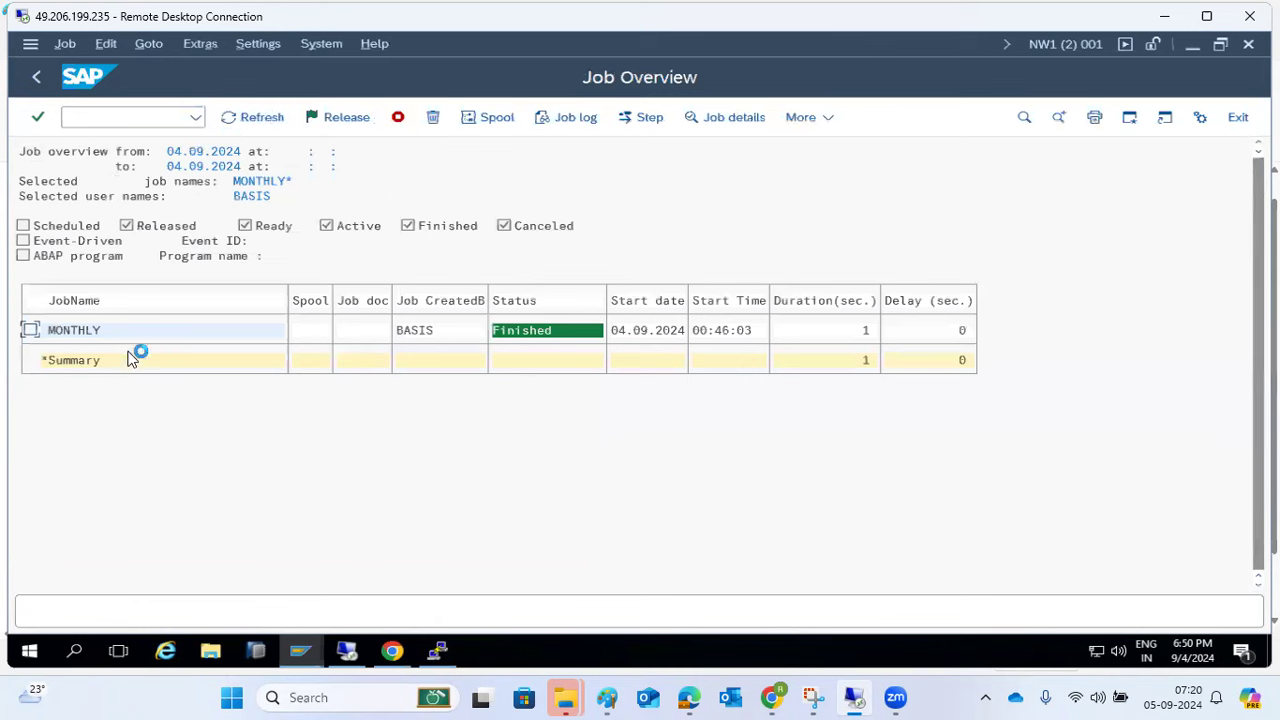
# - Review the finished MONTHLY job's log and return to the selection criteria
pyautogui.click(491, 339)
pyautogui.click(72, 330)
pyautogui.click(564, 116)
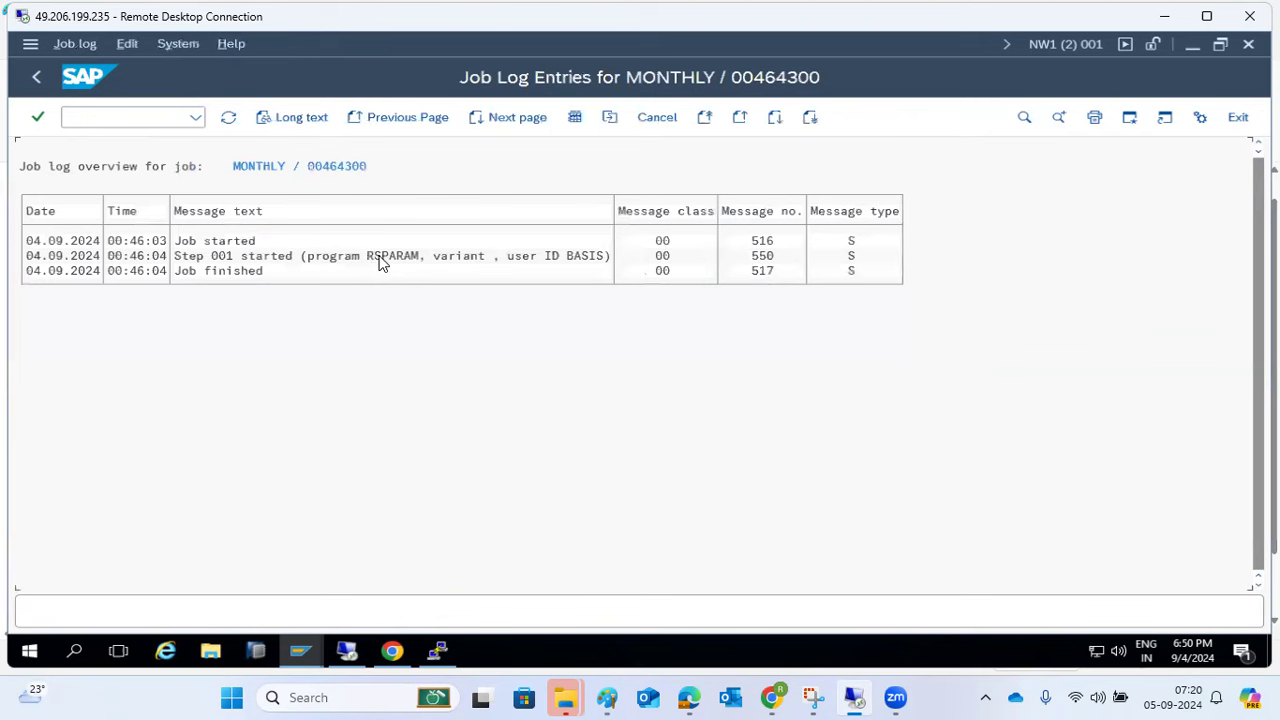
pyautogui.click(36, 77)
pyautogui.click(36, 77)
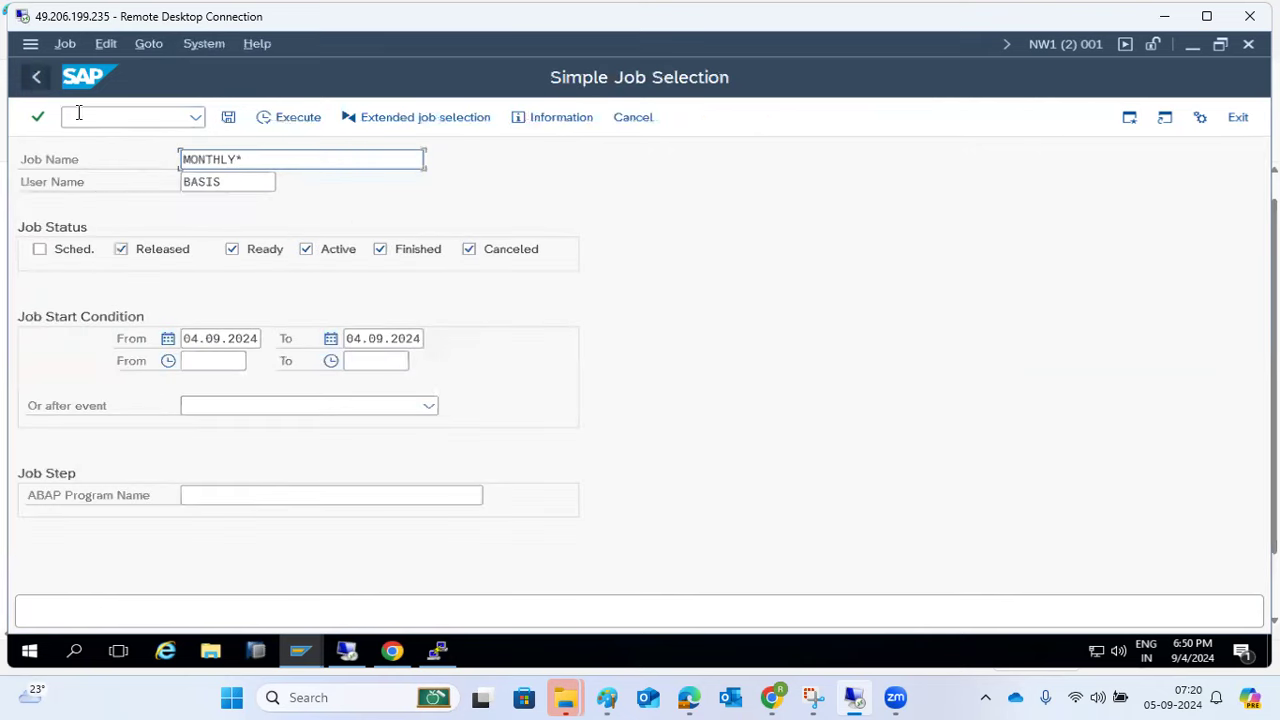
# - List MONTHLY* jobs for all users (*), including scheduled jobs
pyautogui.click(240, 187)
pyautogui.doubleClick(243, 187)
pyautogui.write('*')
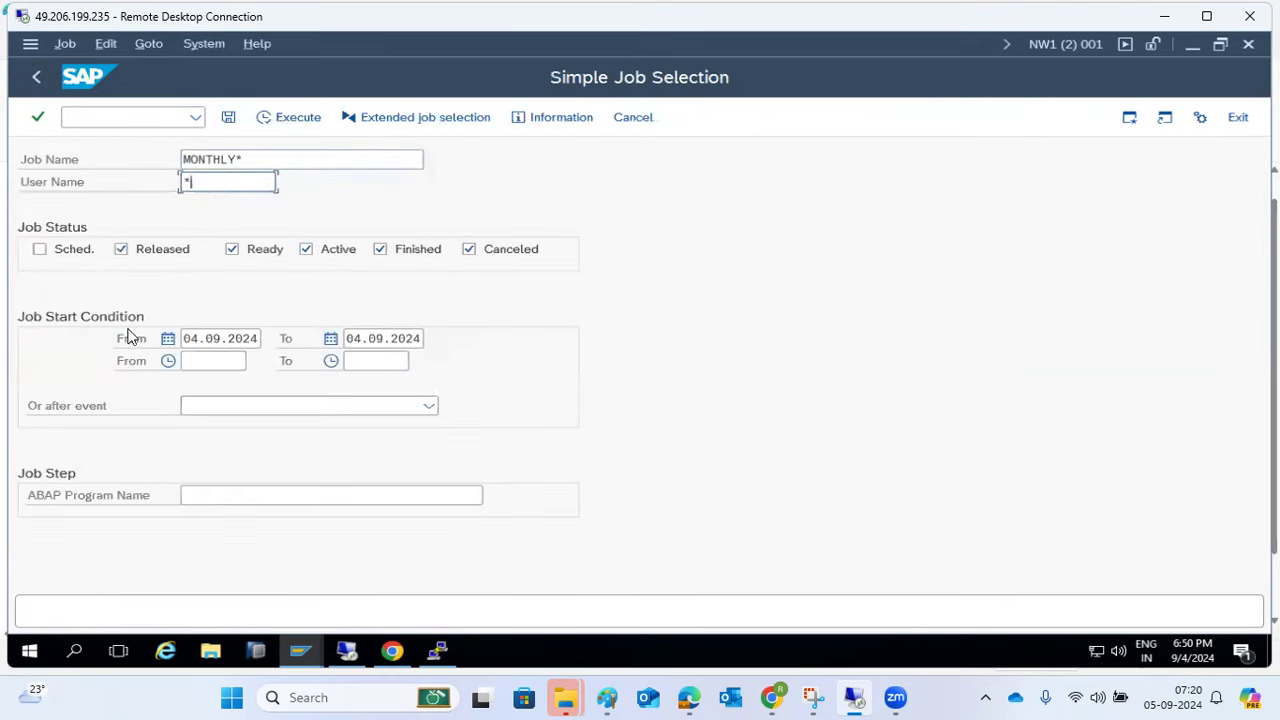
pyautogui.click(77, 252)
pyautogui.click(288, 117)
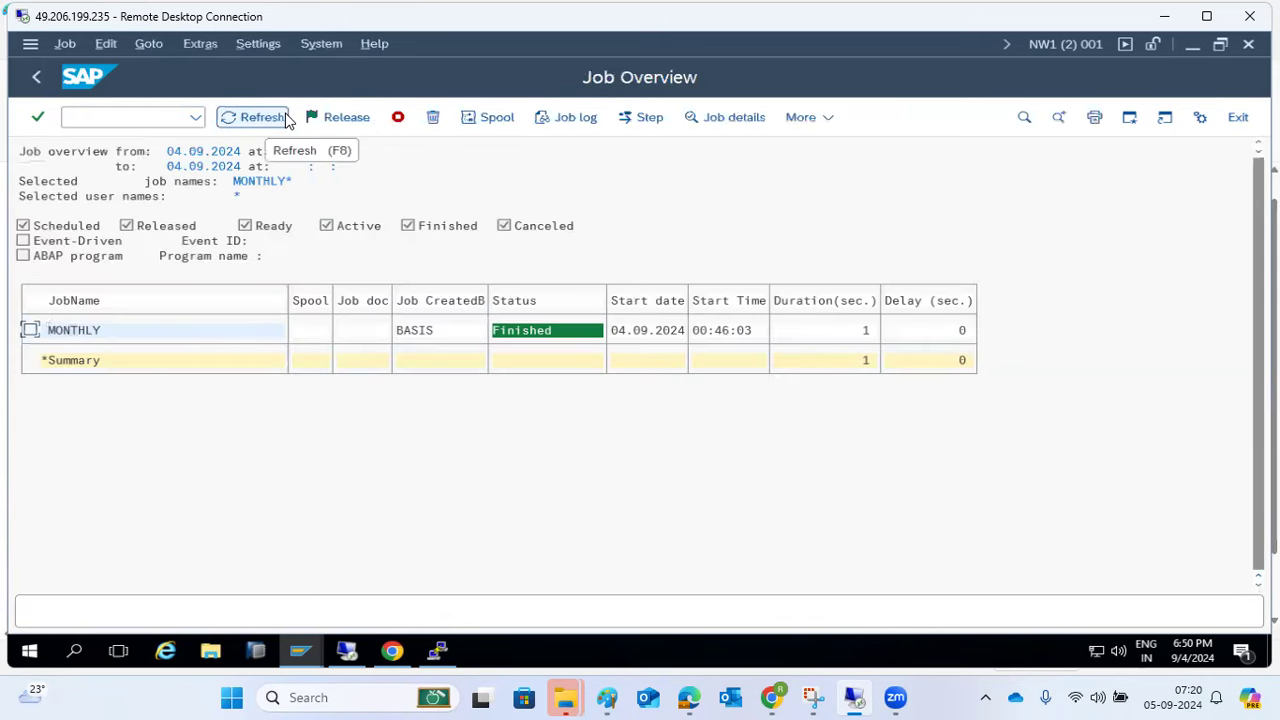
# - Clear the From and To start dates and rerun the search across all dates
pyautogui.click(36, 80)
pyautogui.click(210, 340)
pyautogui.doubleClick(210, 340)
pyautogui.press('Delete')
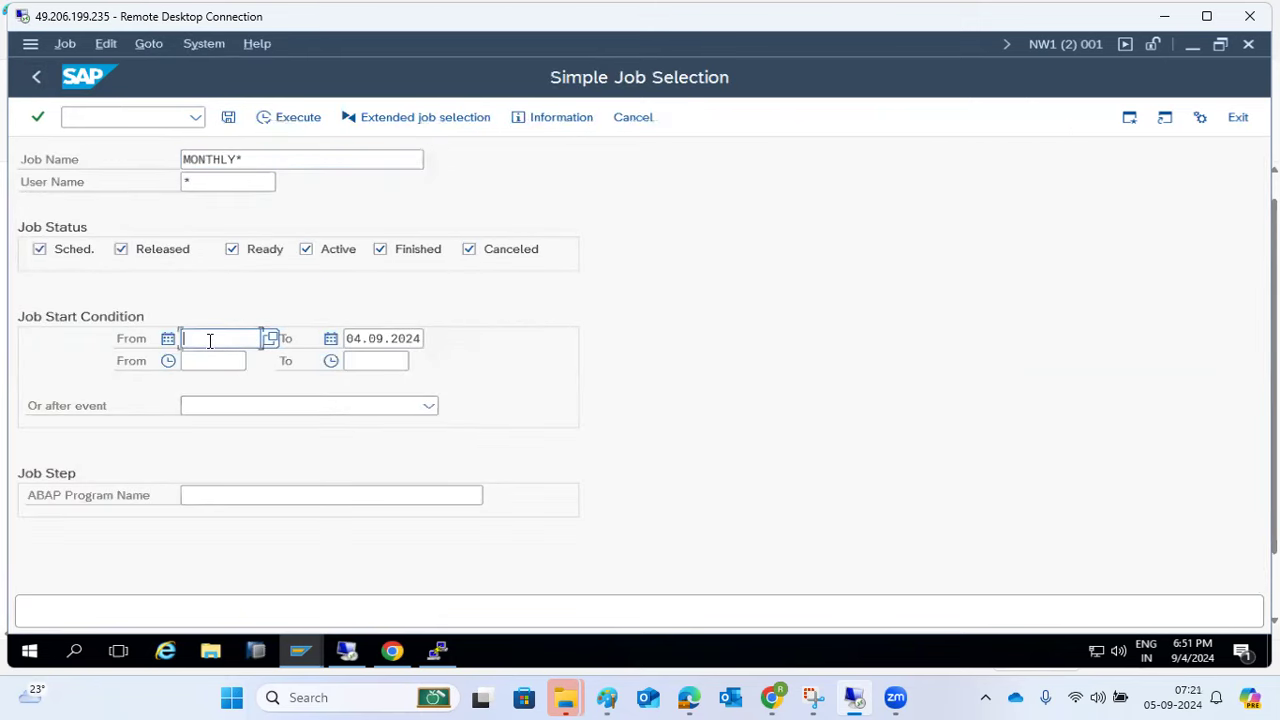
pyautogui.press('Tab')
pyautogui.press('Delete')
pyautogui.click(307, 122)
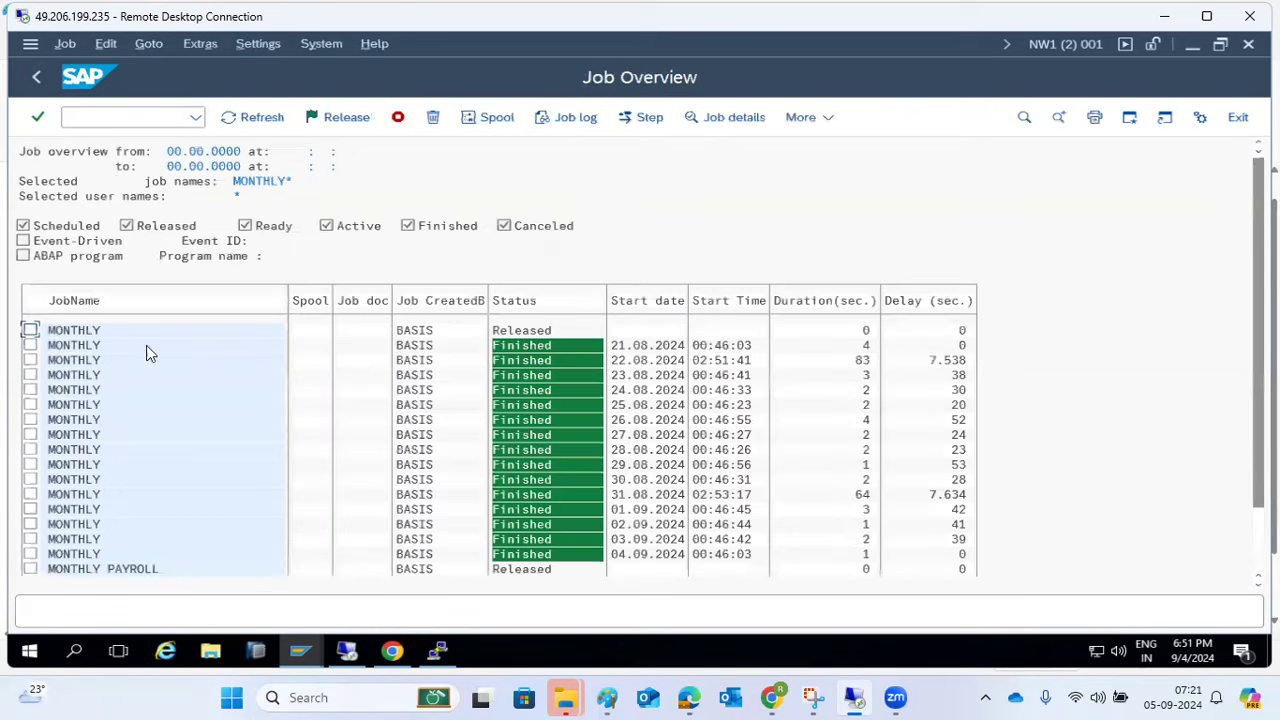
pyautogui.scroll(-1, 120, 480)
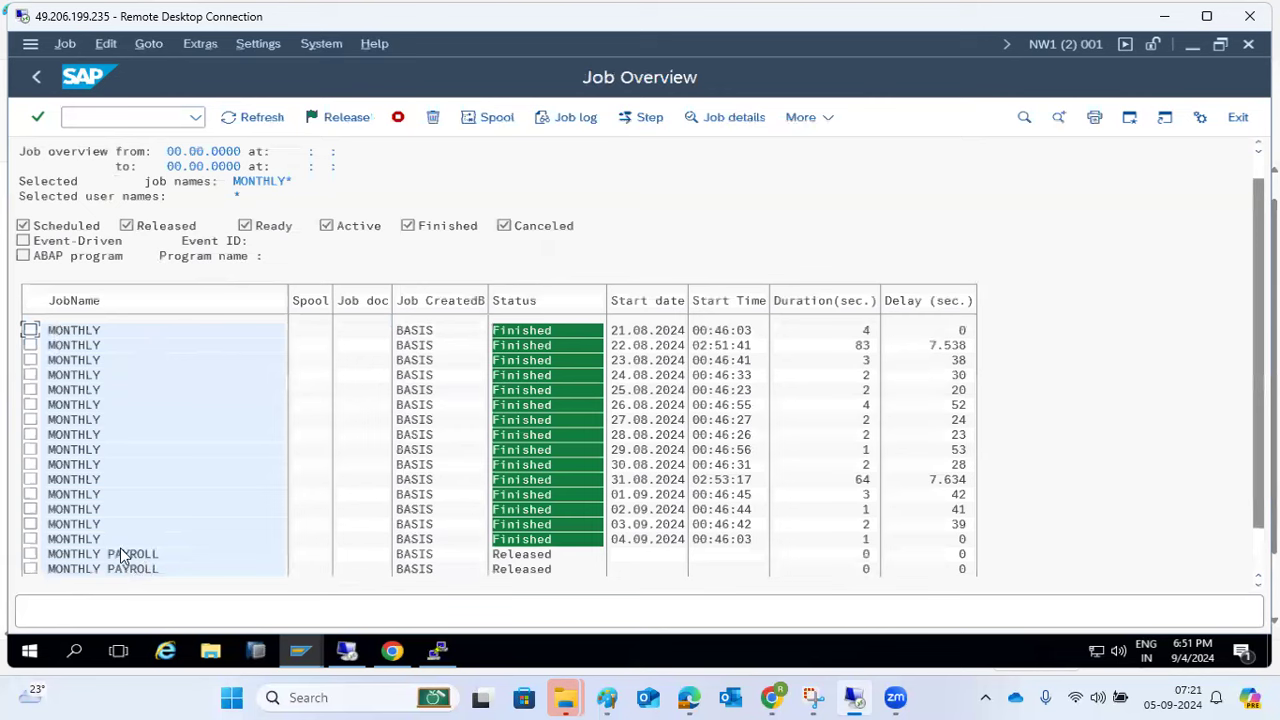
# - Check the MONTHLY PAYROLL job's planned start of 13.09.2024, then mark the first MONTHLY PAYROLL row
pyautogui.scroll(-3, 120, 550)
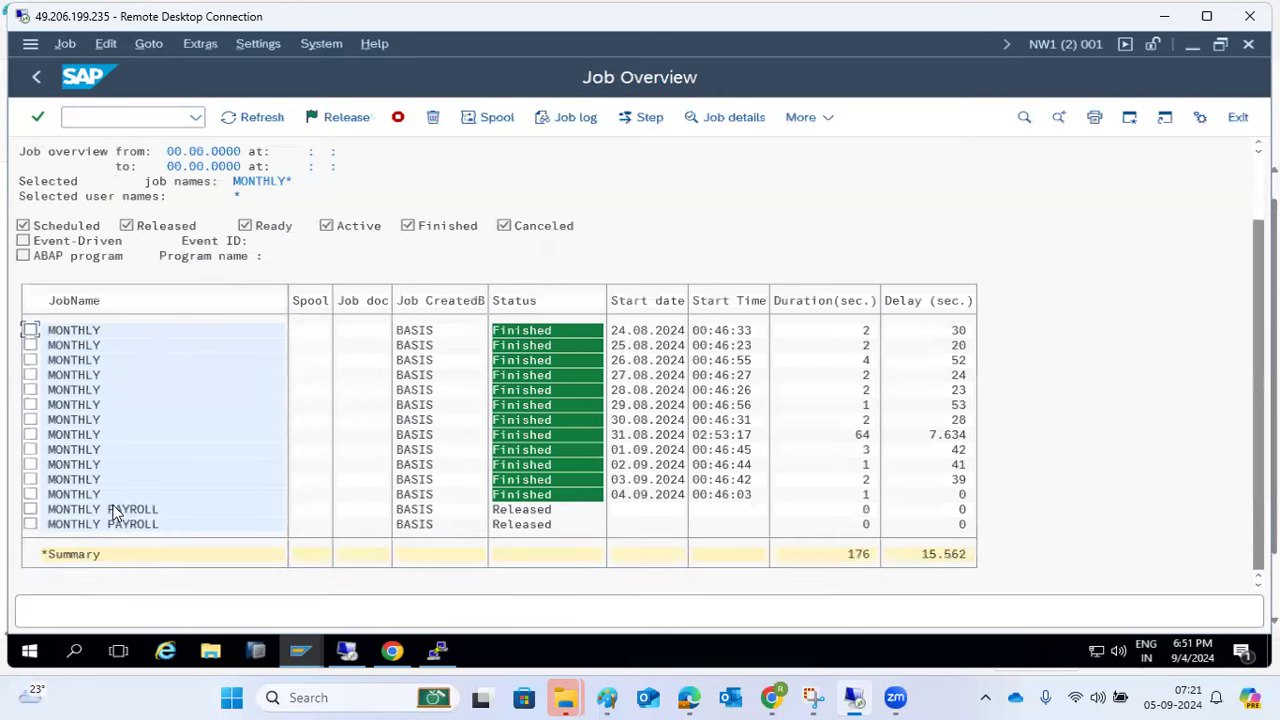
pyautogui.doubleClick(116, 510)
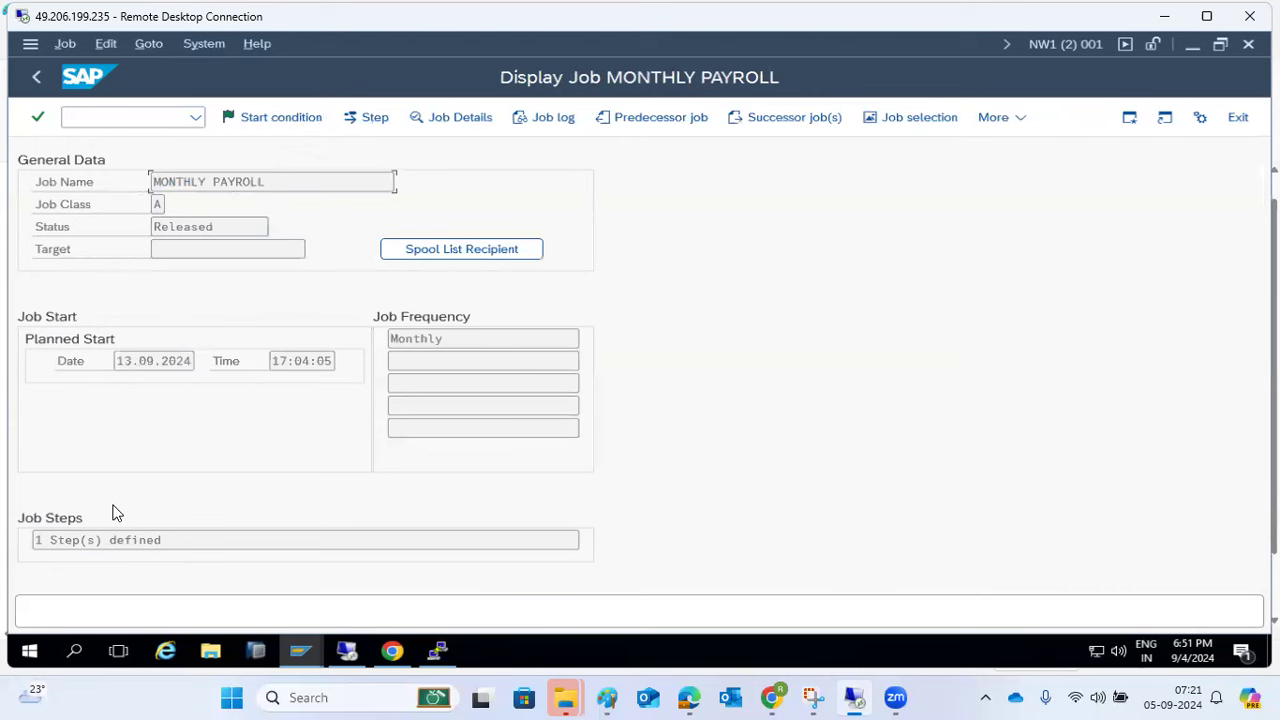
pyautogui.moveTo(120, 360); pyautogui.dragTo(98, 213)
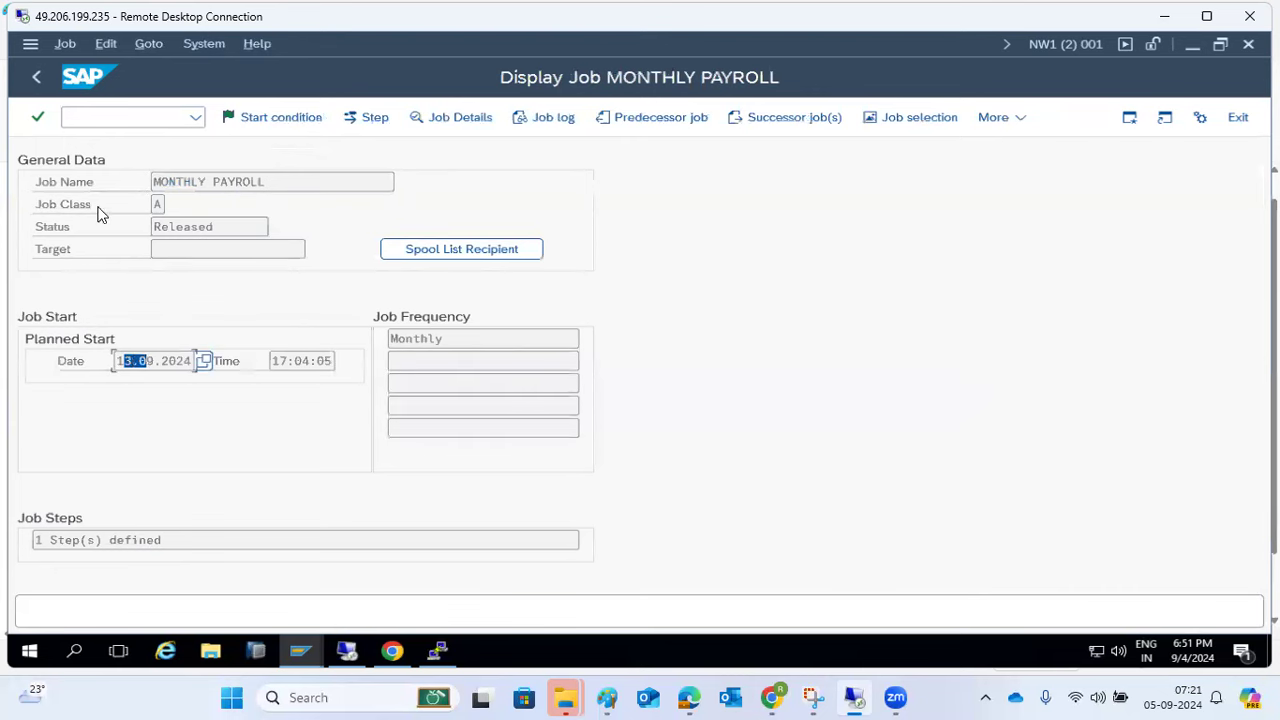
pyautogui.click(36, 76)
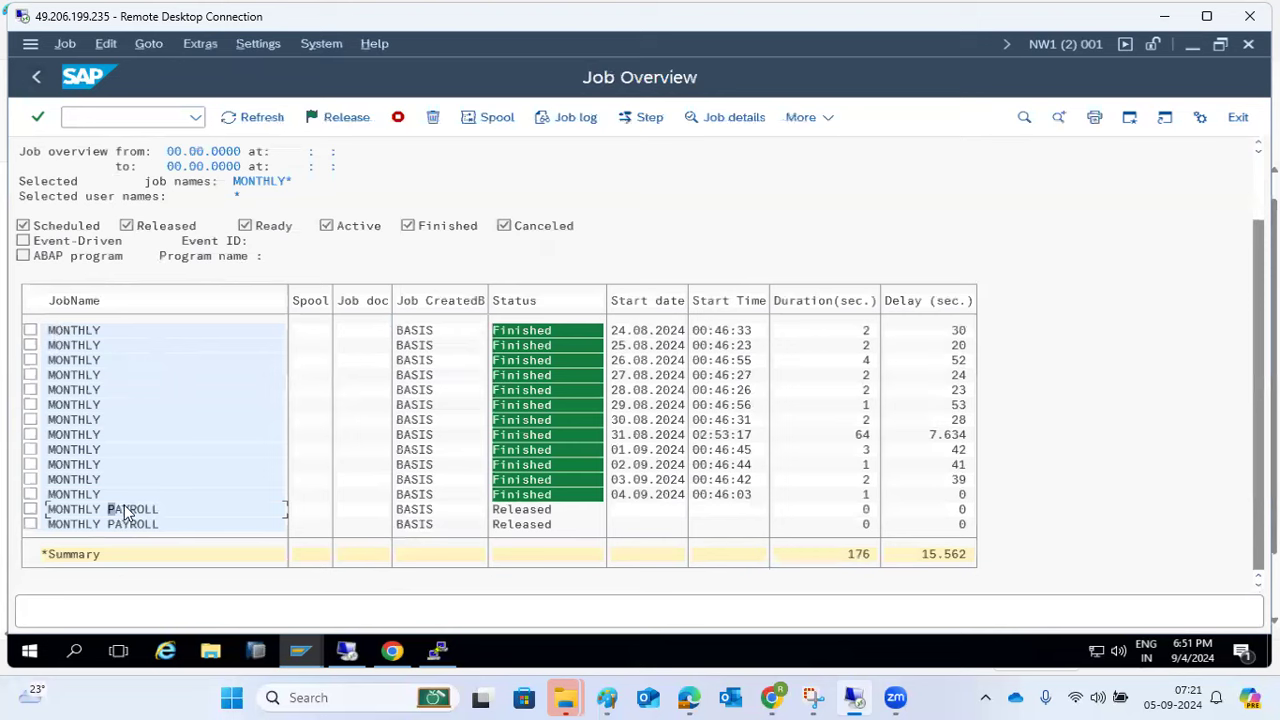
pyautogui.doubleClick(124, 514)
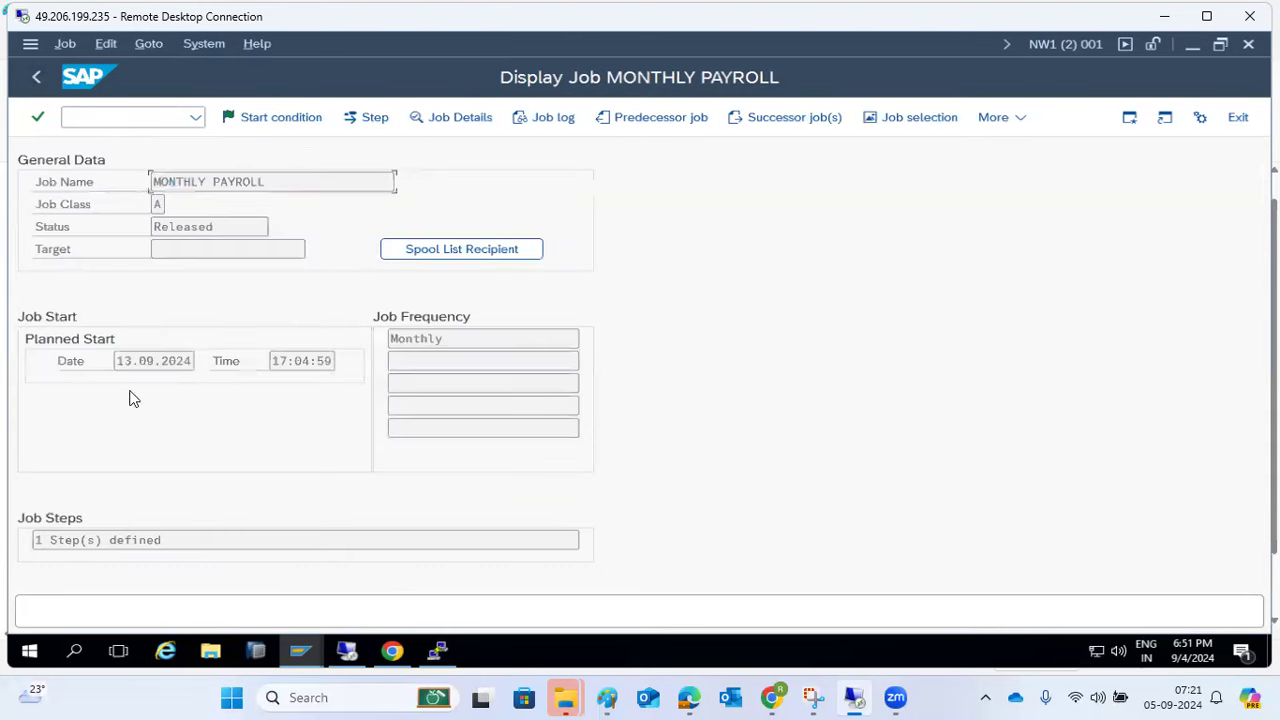
pyautogui.click(36, 79)
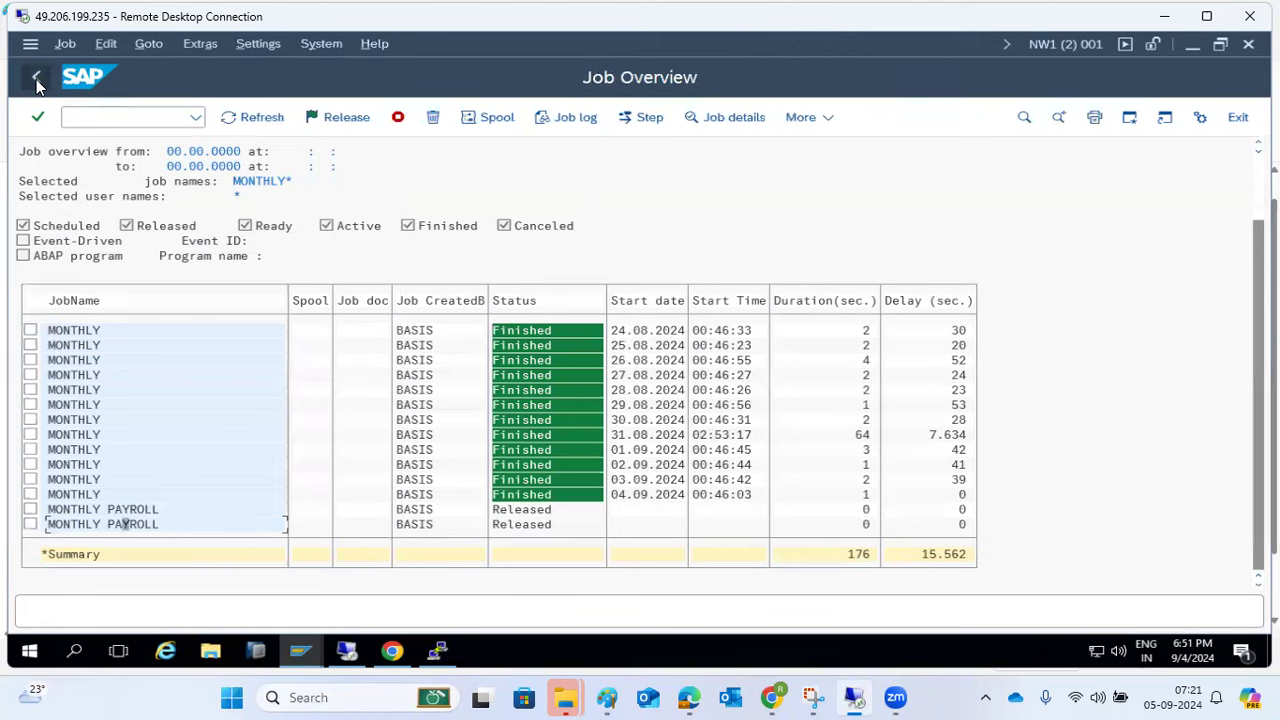
pyautogui.click(30, 510)
# - Change the marked MONTHLY PAYROLL job's start condition to Immediate and save the job
pyautogui.click(64, 44)
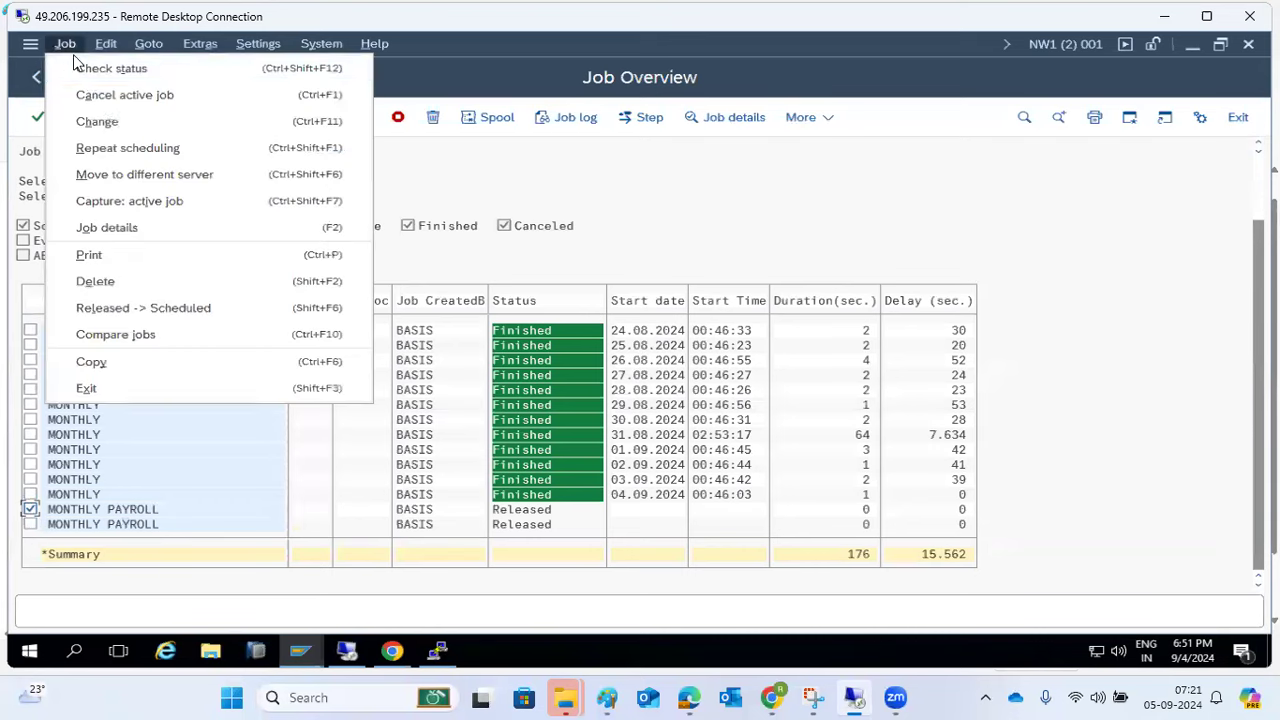
pyautogui.click(90, 122)
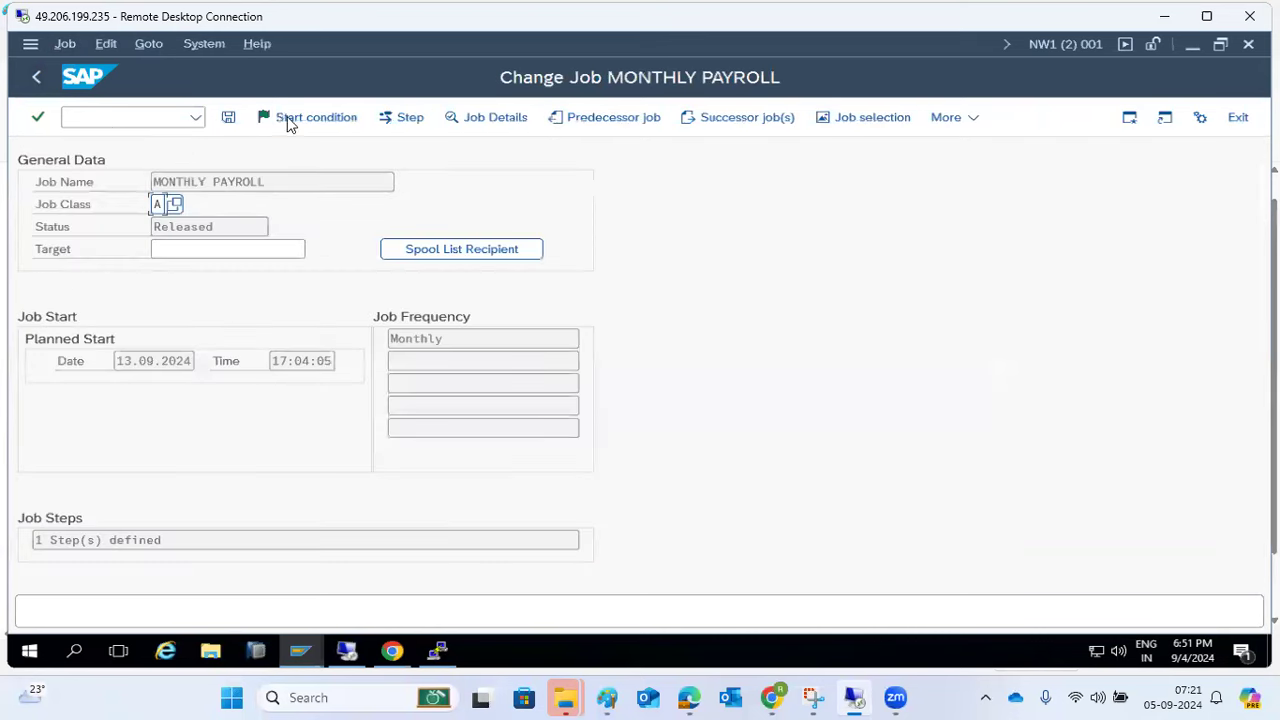
pyautogui.click(287, 121)
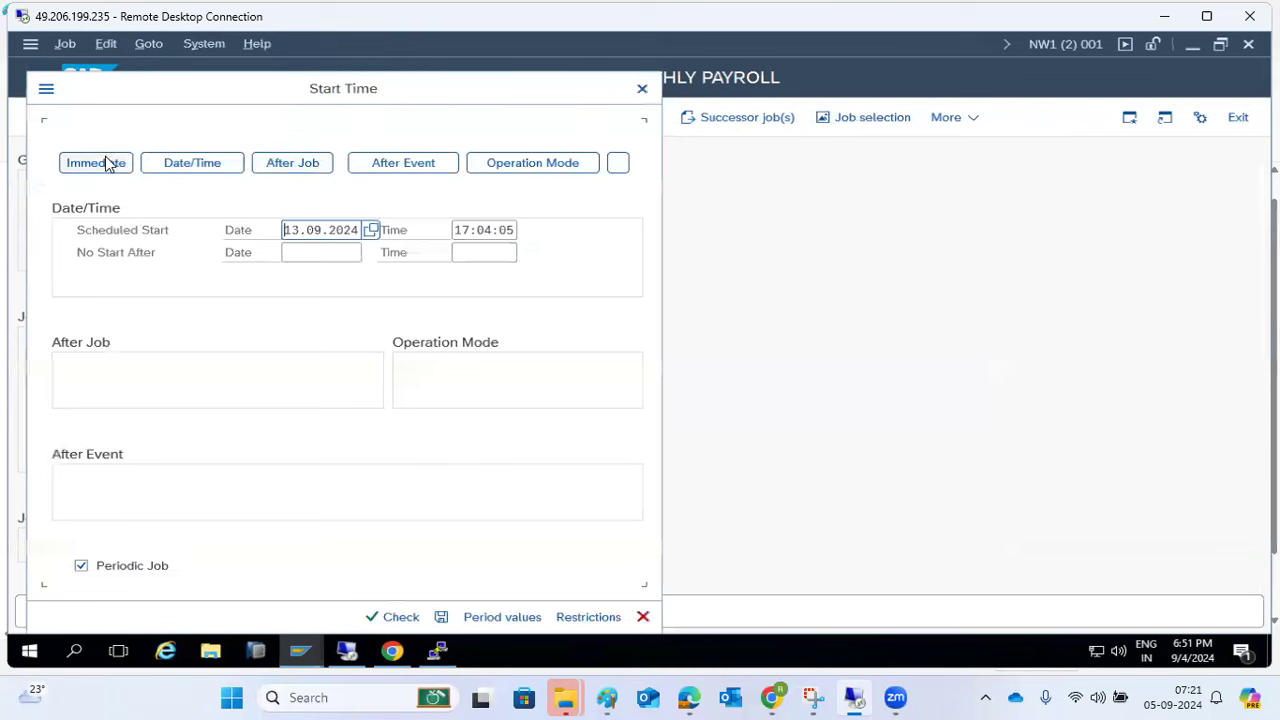
pyautogui.click(105, 164)
pyautogui.click(200, 162)
pyautogui.click(108, 163)
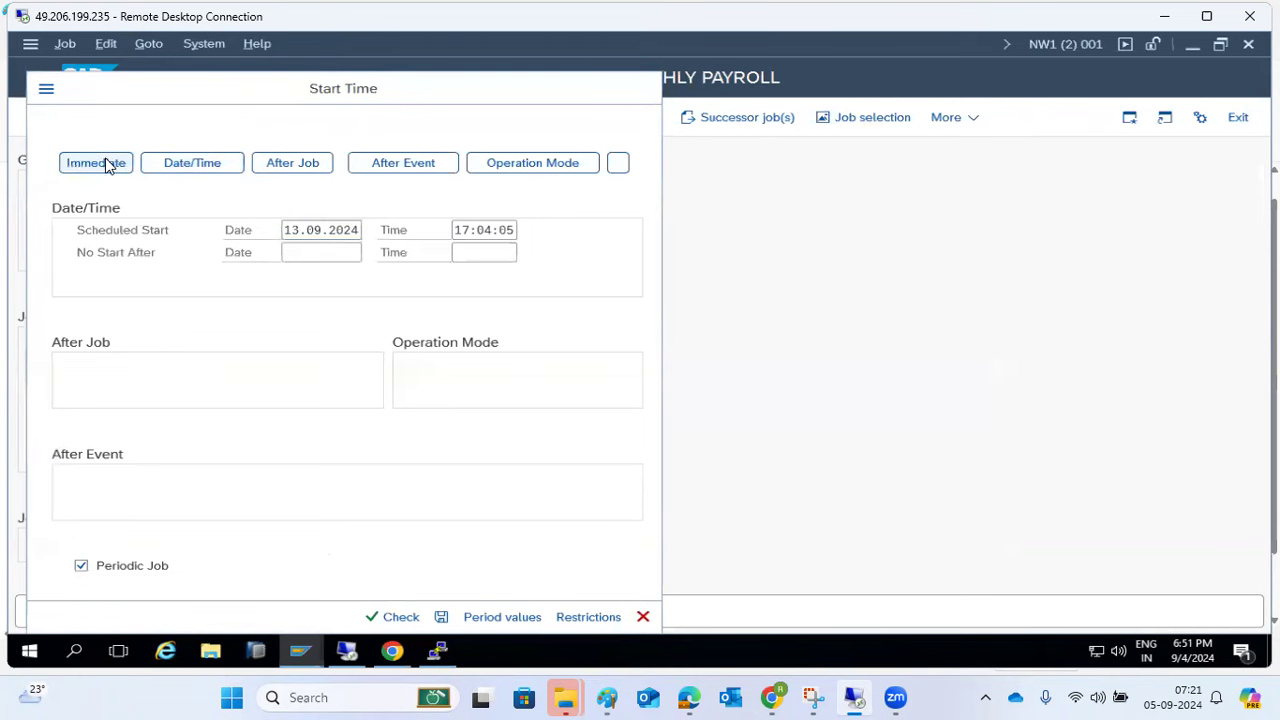
pyautogui.click(443, 616)
pyautogui.click(228, 117)
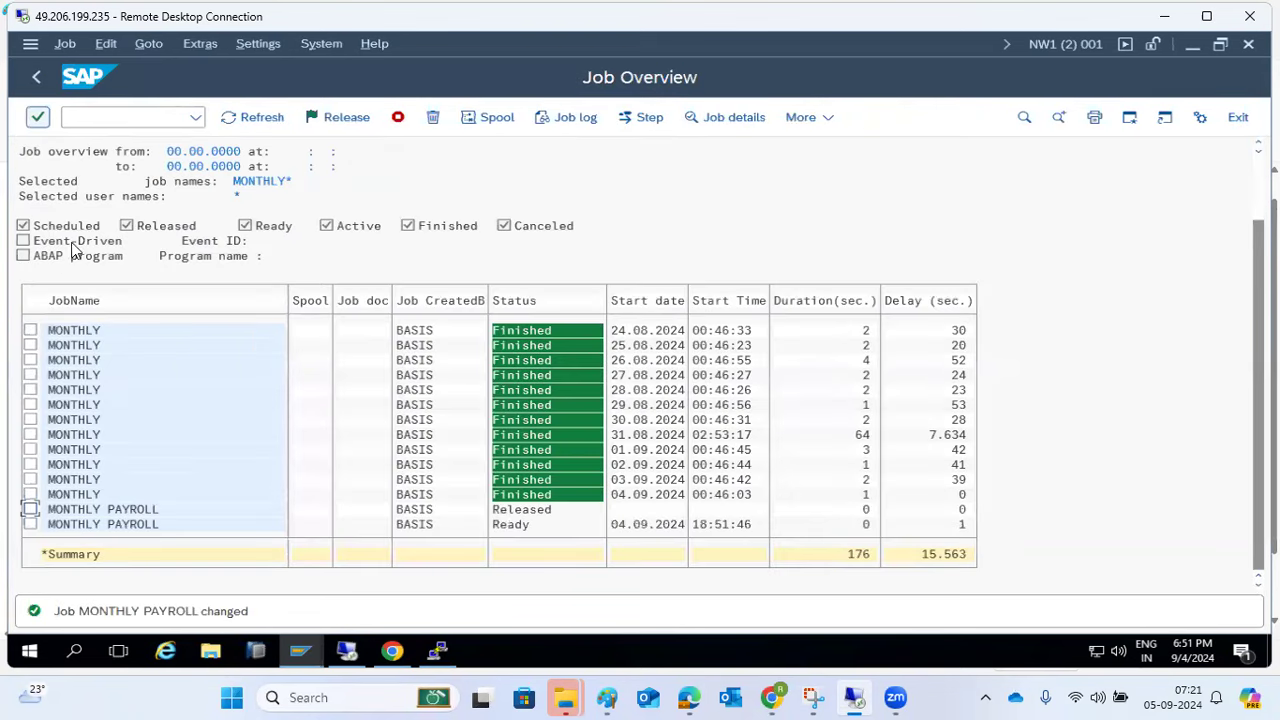
# - Refresh the job list and check the second released MONTHLY PAYROLL job's planned start of 04.10.2024
pyautogui.click(243, 118)
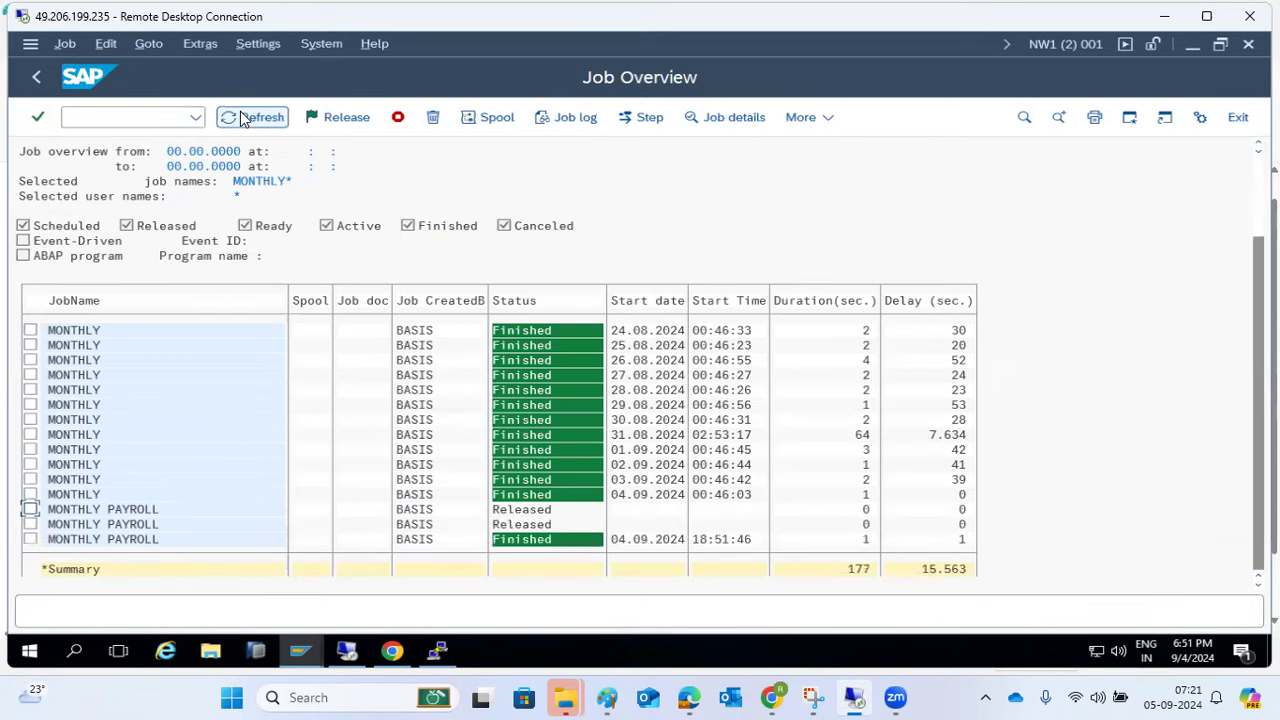
pyautogui.doubleClick(122, 524)
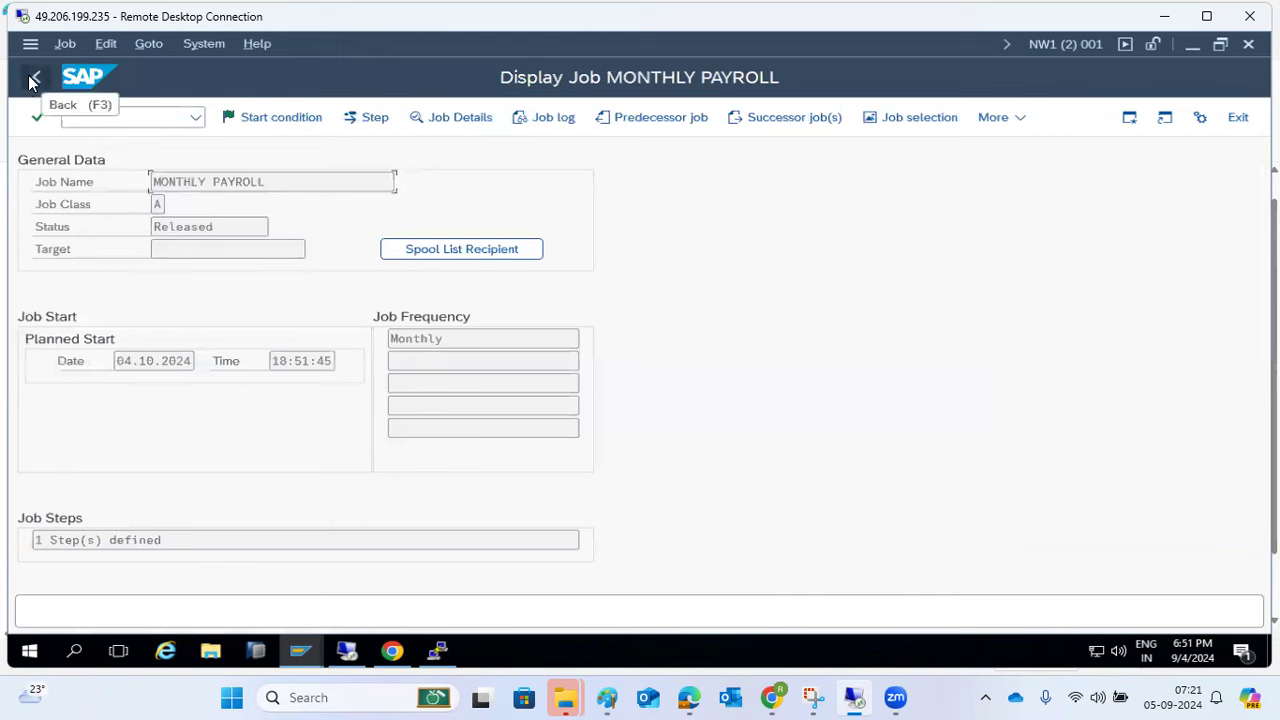
pyautogui.click(117, 364)
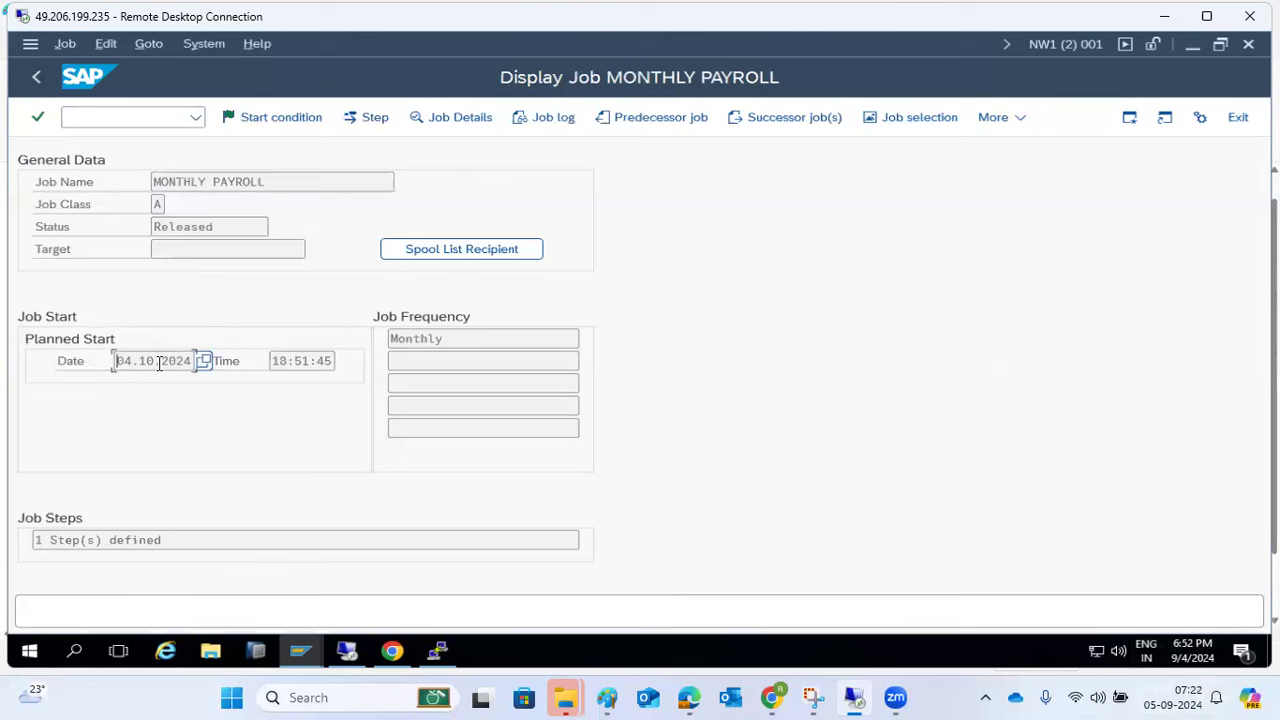
pyautogui.click(36, 76)
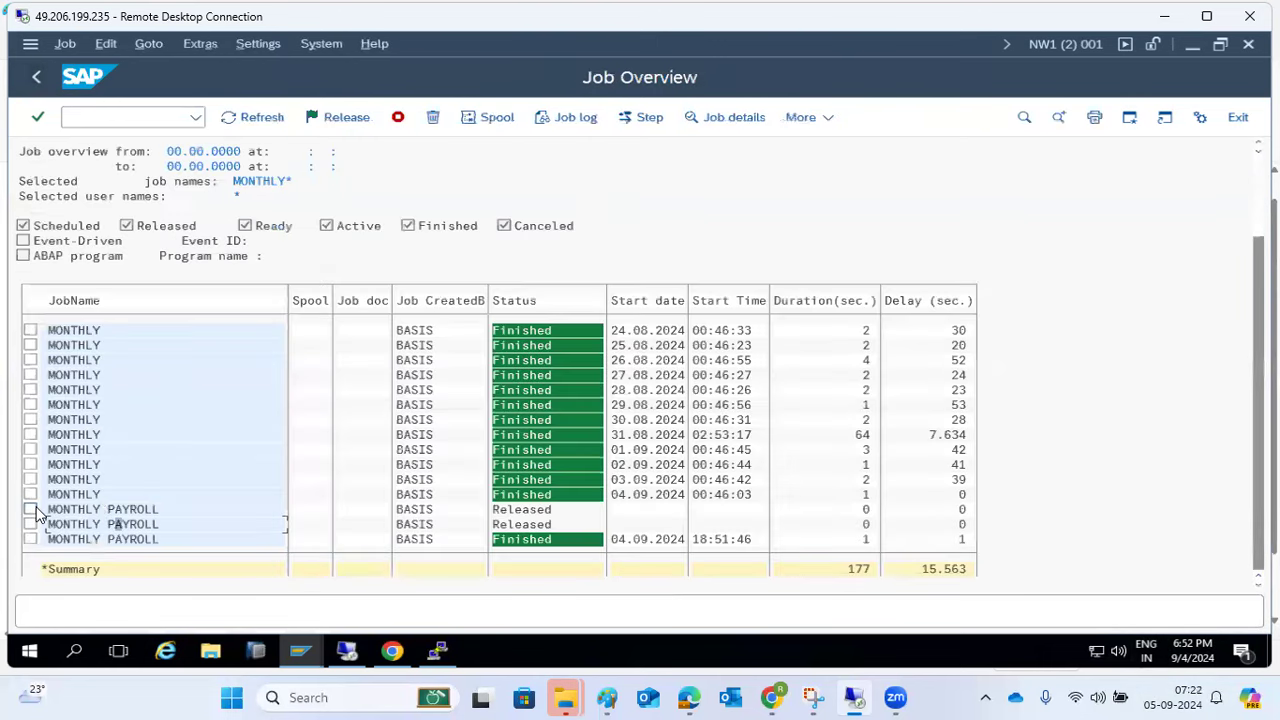
# - Delete a released MONTHLY PAYROLL job
pyautogui.click(31, 509)
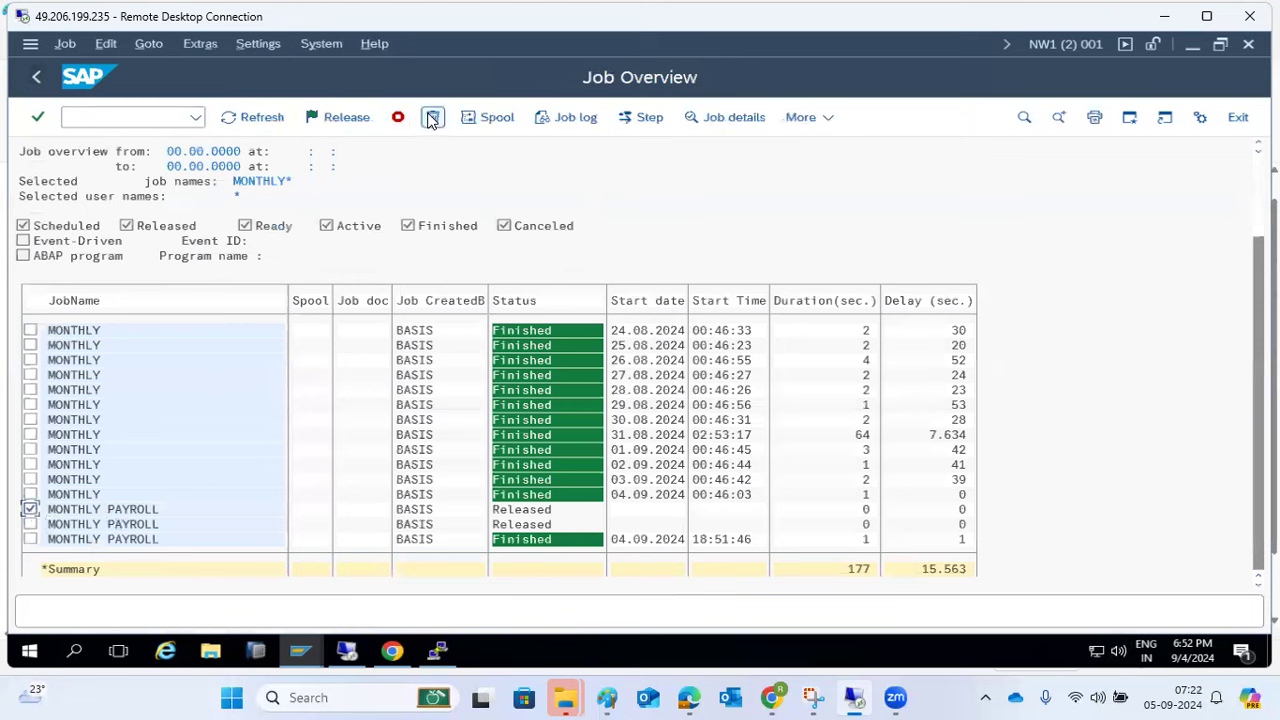
pyautogui.click(433, 117)
pyautogui.click(305, 400)
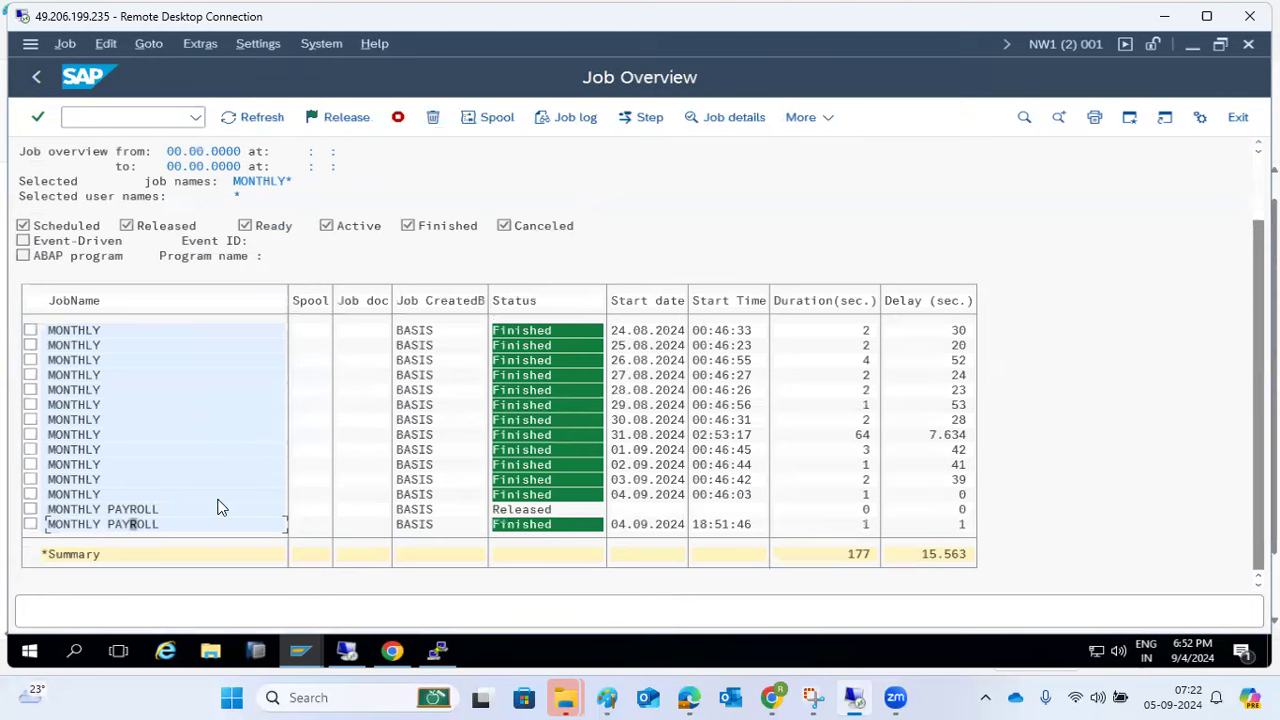
# - Review the finished payroll run's job log, then return to the SAP Easy Access menu
pyautogui.click(578, 119)
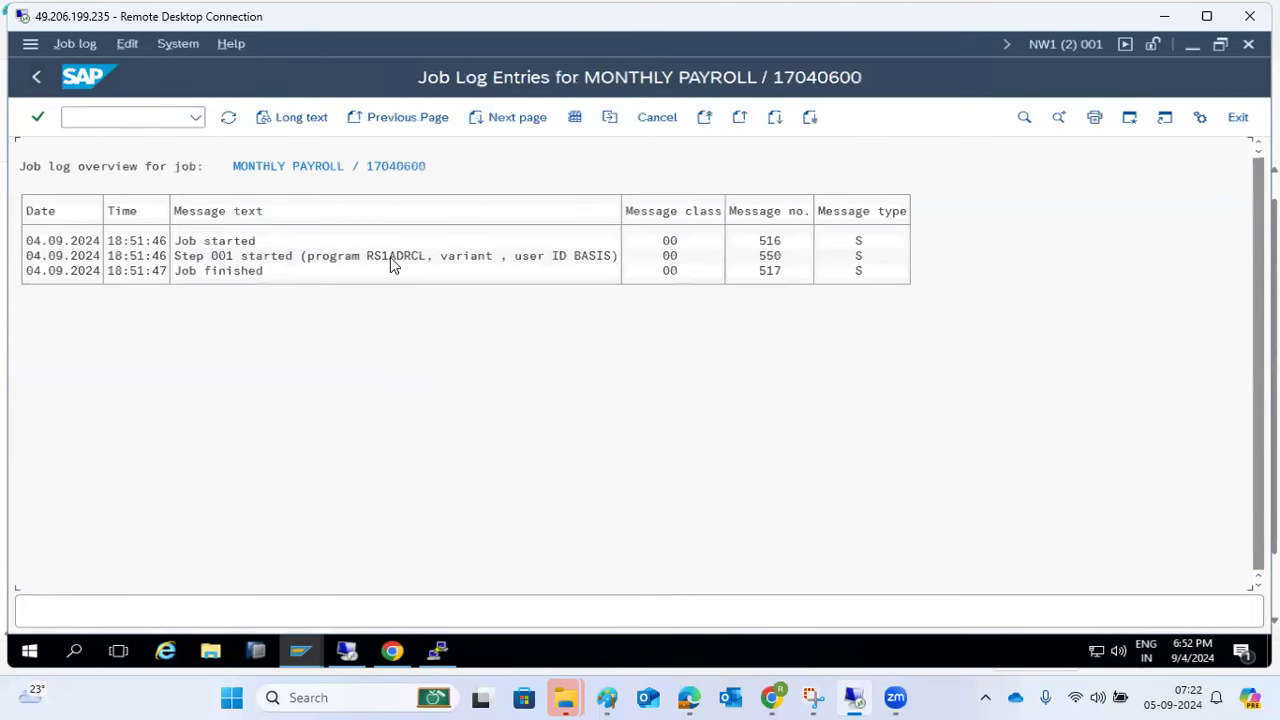
pyautogui.click(34, 79)
pyautogui.click(33, 80)
pyautogui.click(33, 80)
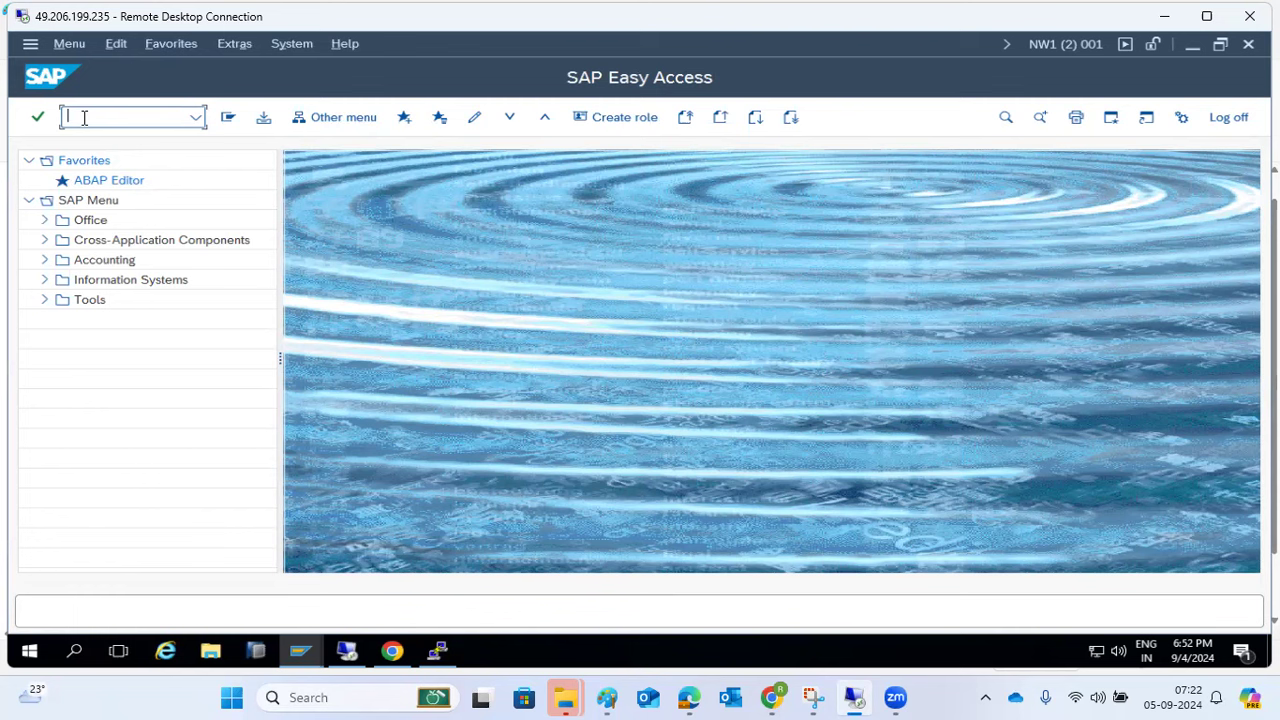
# - Run RSSPACECHECK through SA38 and view its MSSQL database space analysis
pyautogui.write('sa38')
pyautogui.press('Return')
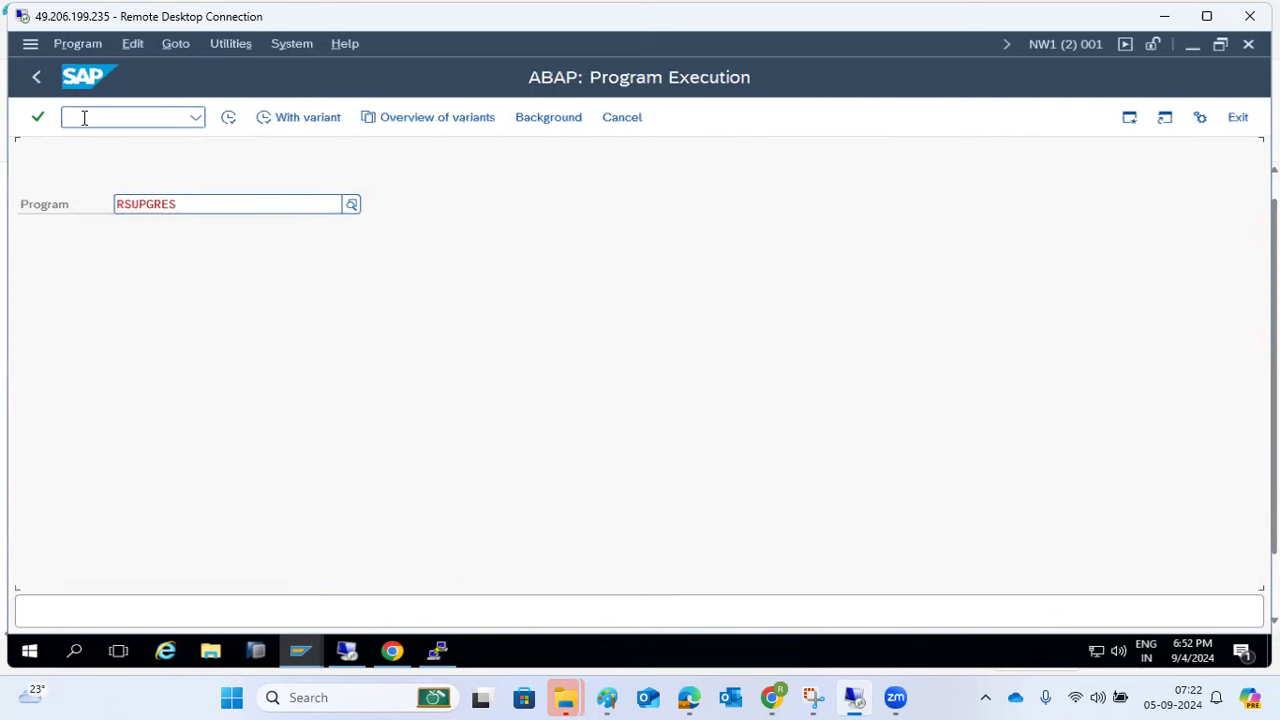
pyautogui.press('F8')
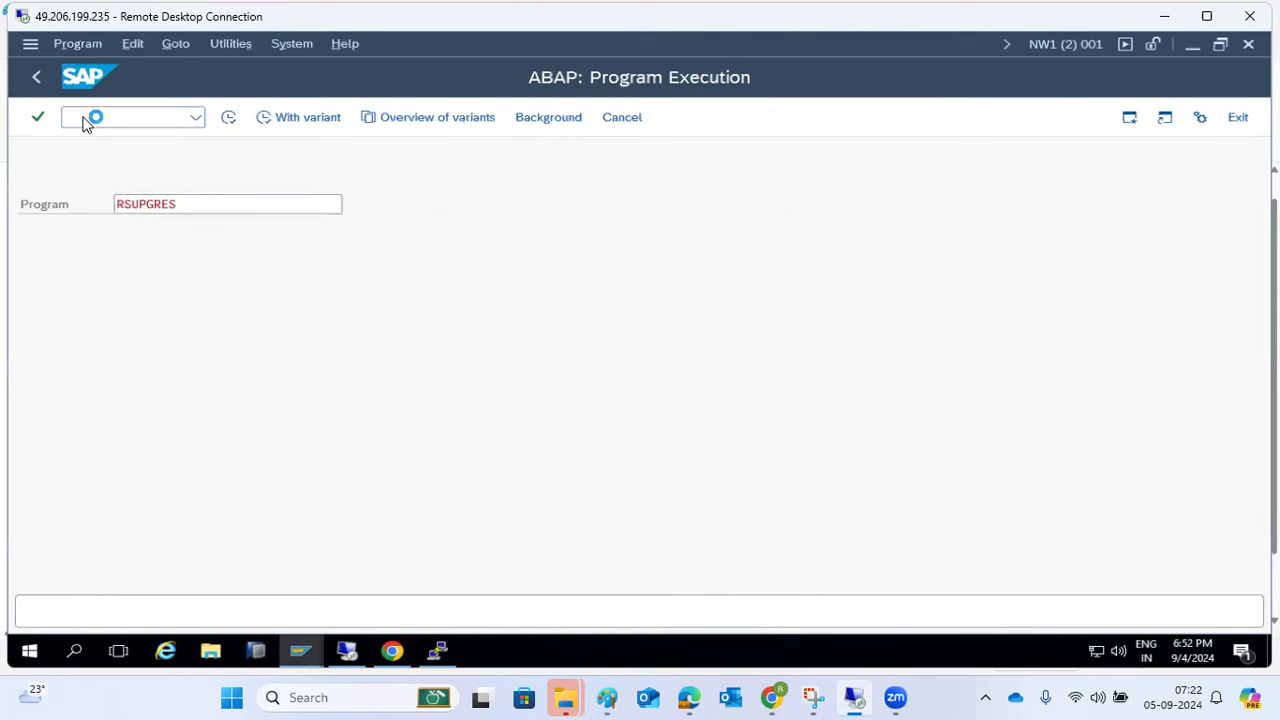
pyautogui.press('BackSpace')
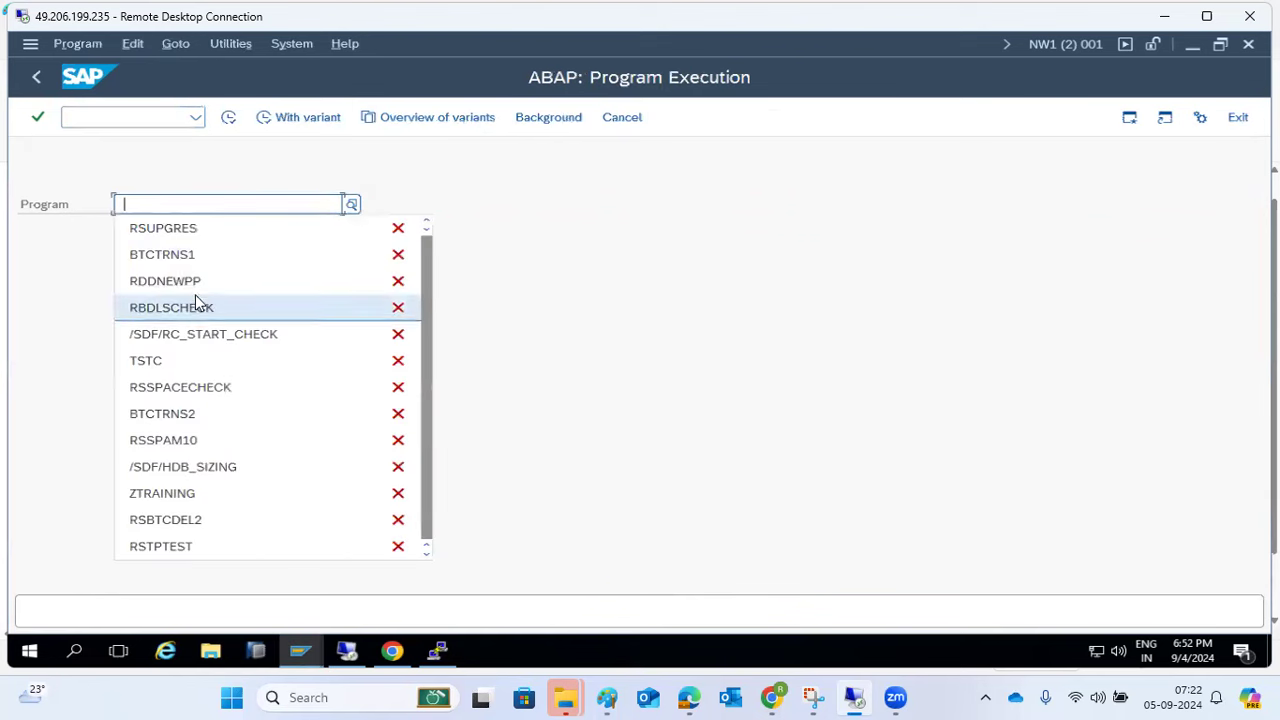
pyautogui.click(183, 389)
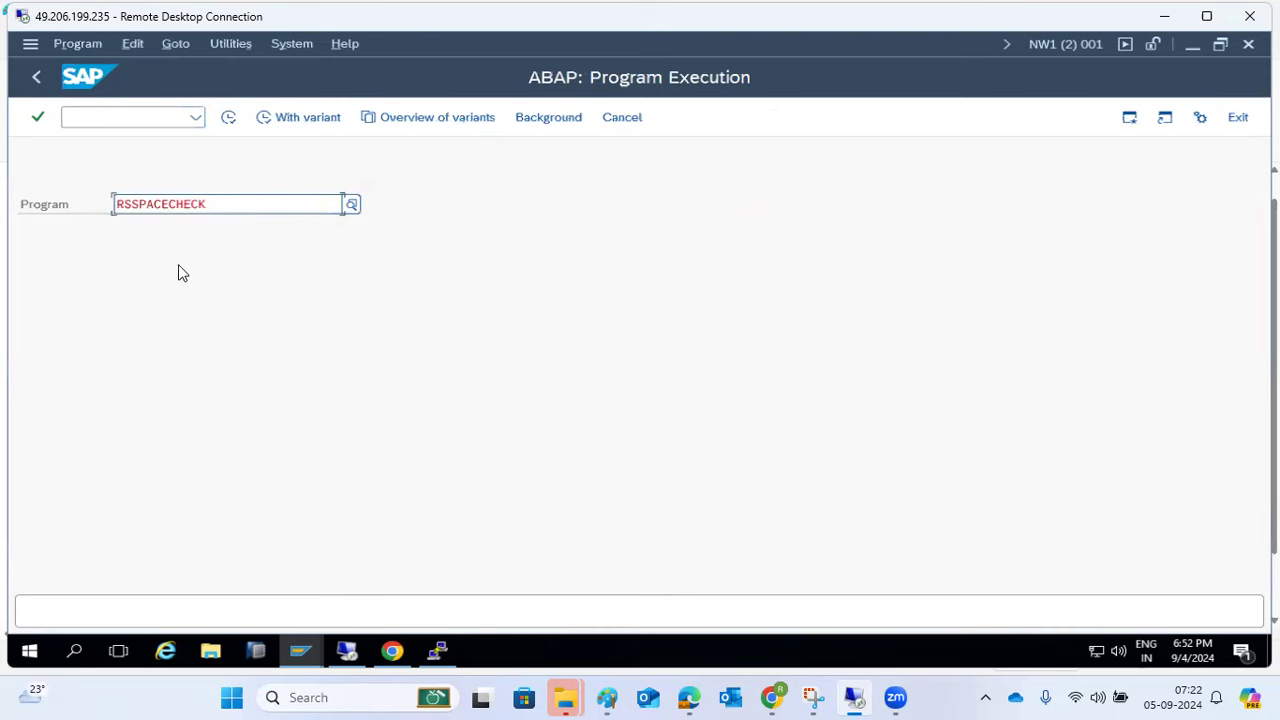
pyautogui.click(228, 118)
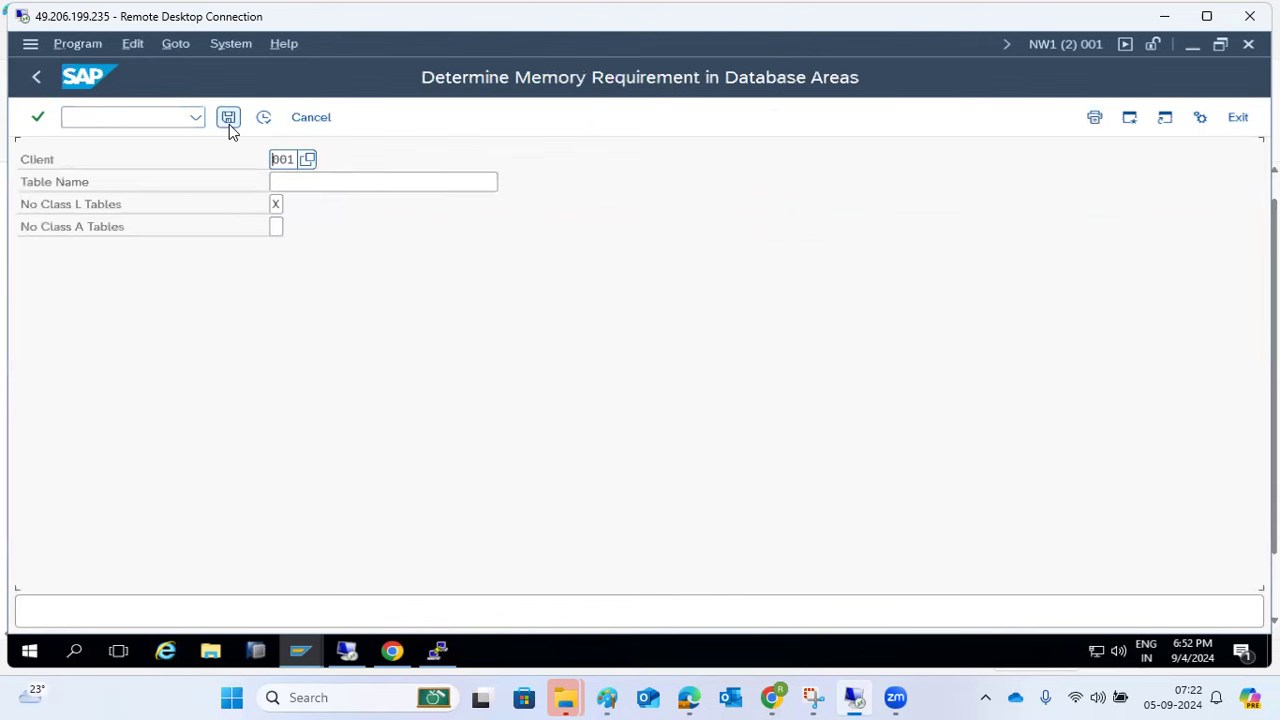
pyautogui.click(266, 119)
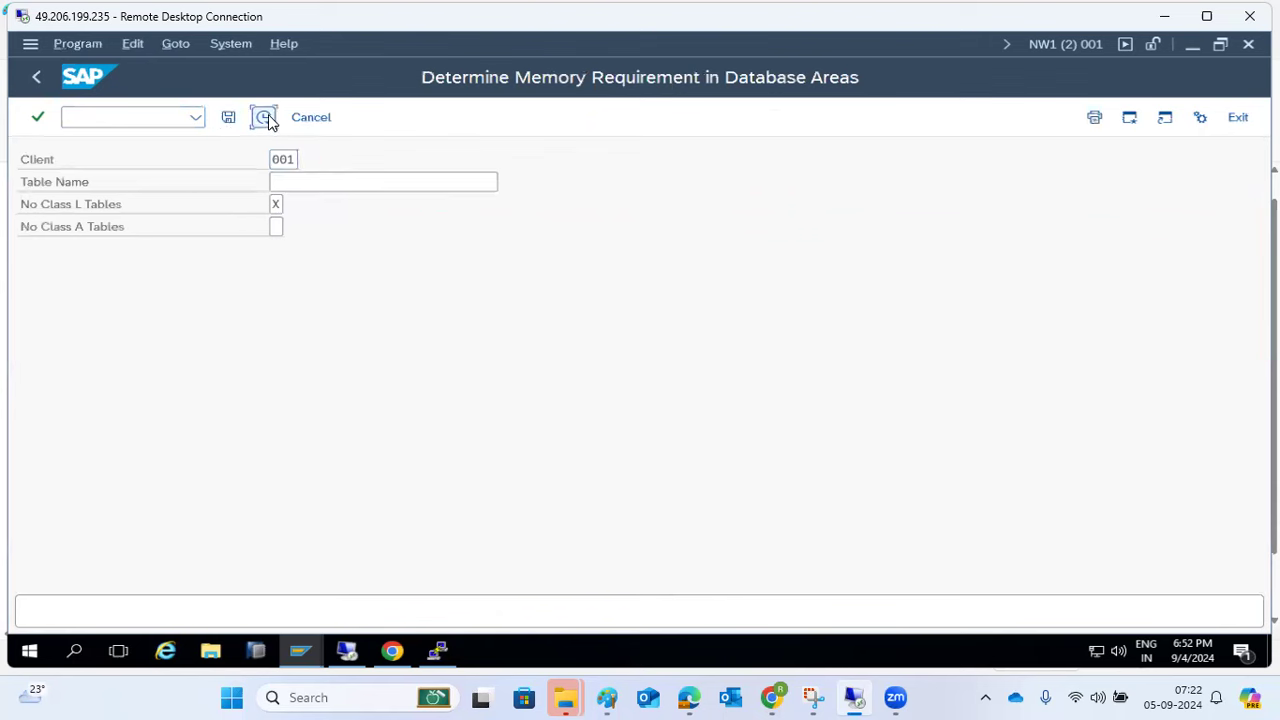
pyautogui.click(37, 84)
pyautogui.click(37, 84)
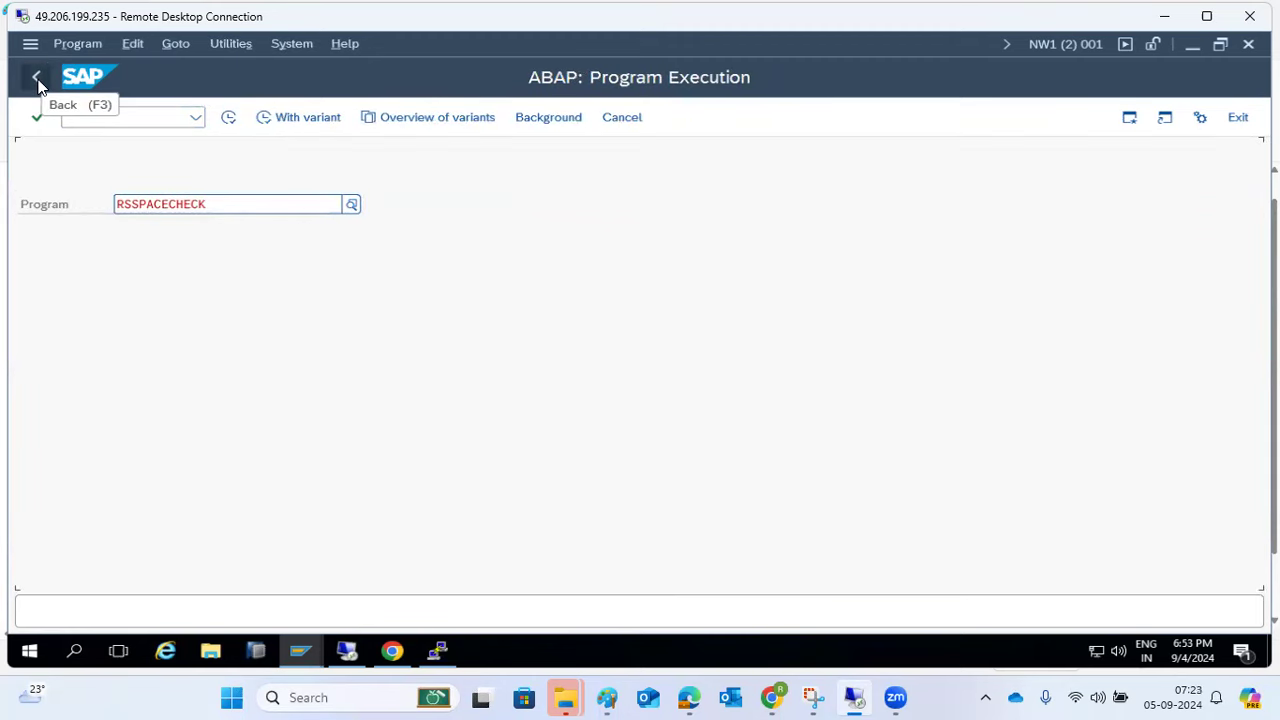
# - Display and scroll through RSSPACECHECK's source code in the SE38 ABAP Editor, then return to Easy Access
pyautogui.click(37, 84)
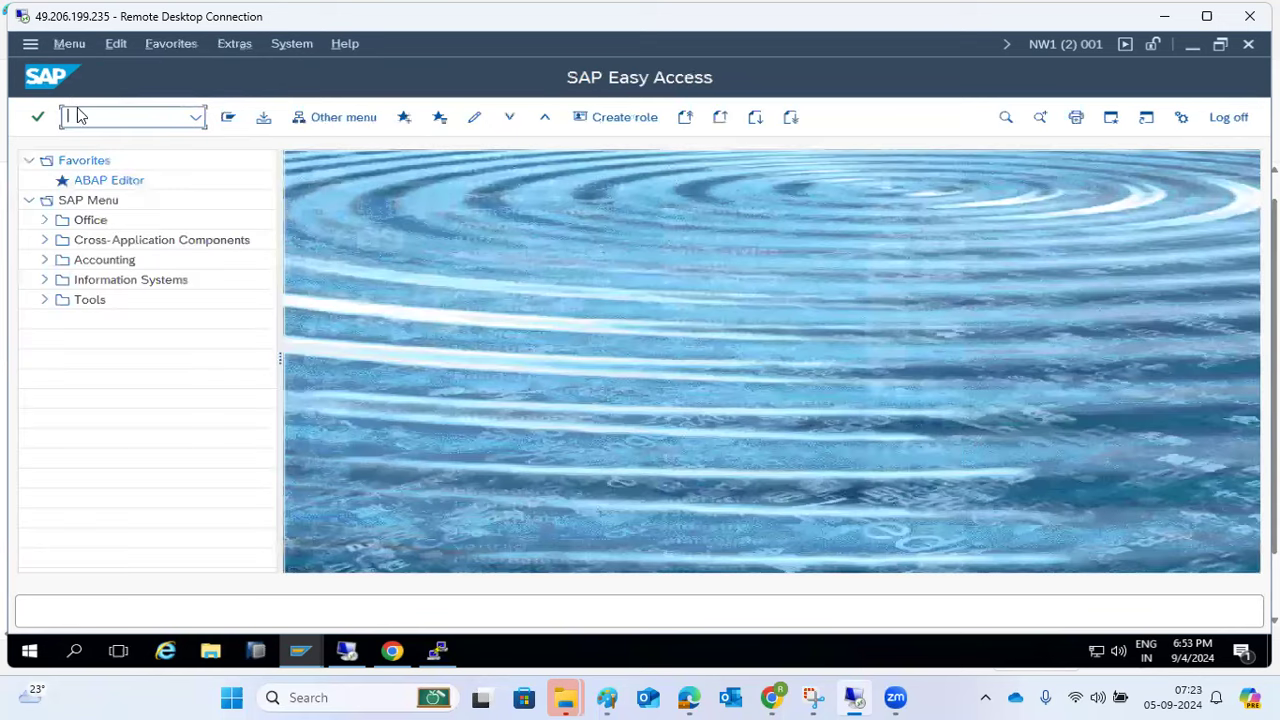
pyautogui.write('se38')
pyautogui.press('Return')
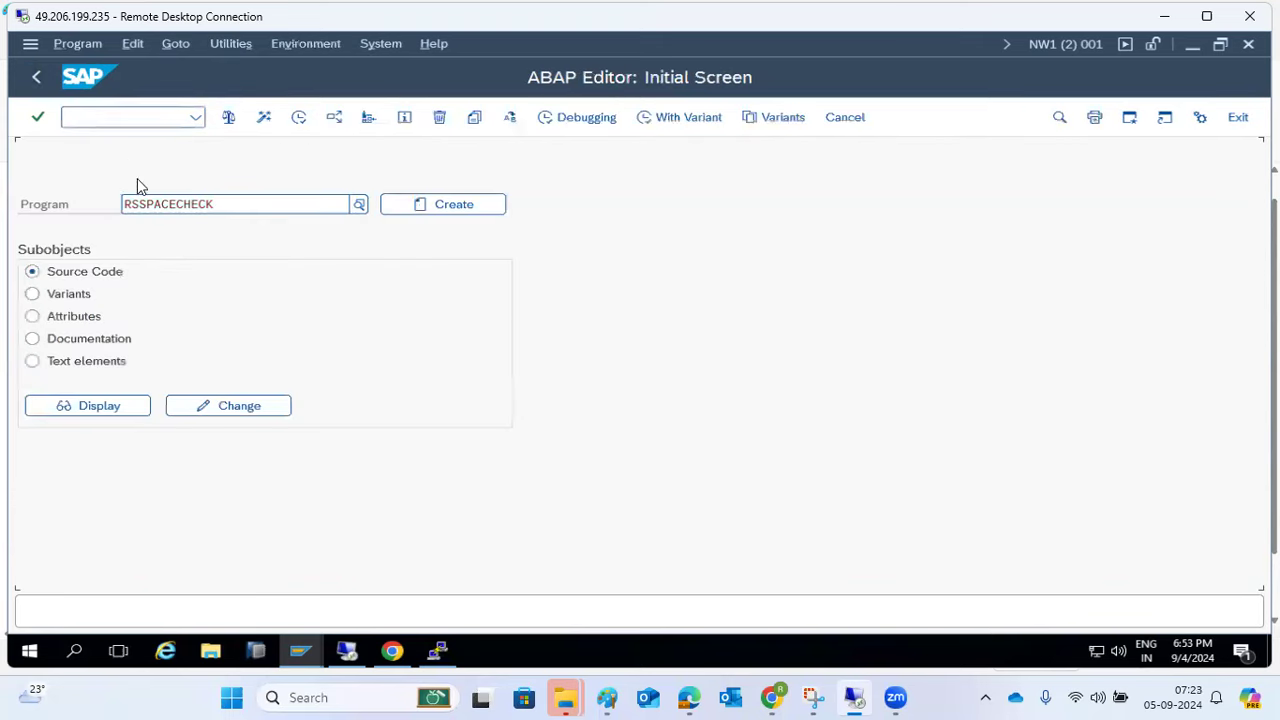
pyautogui.click(104, 404)
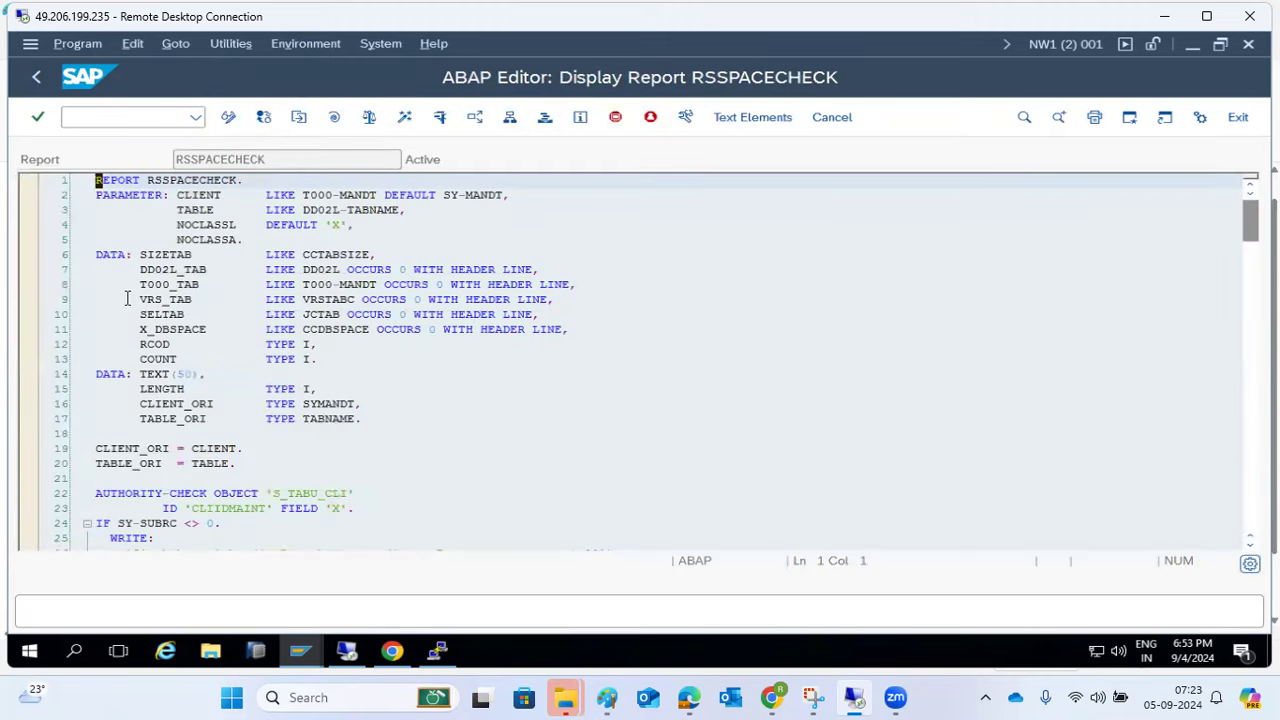
pyautogui.moveTo(305, 210); pyautogui.dragTo(300, 522)
pyautogui.click(290, 518)
pyautogui.scroll(-15, 280, 514)
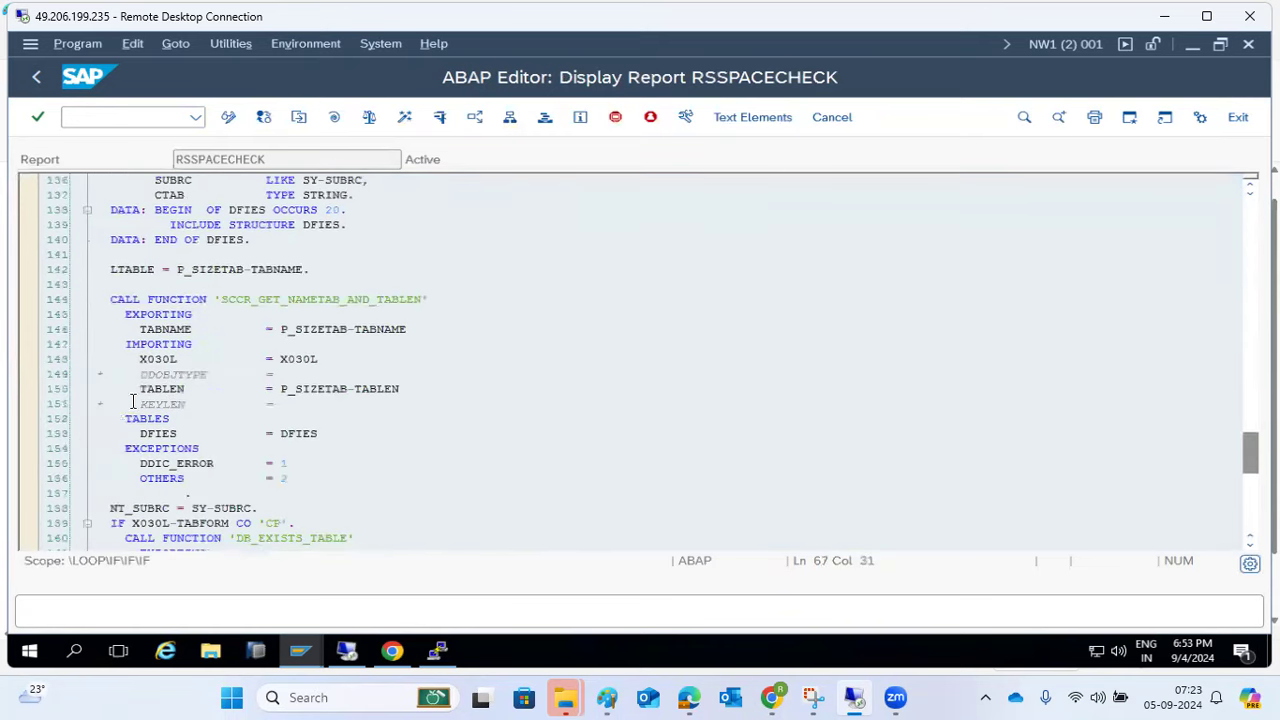
pyautogui.click(38, 80)
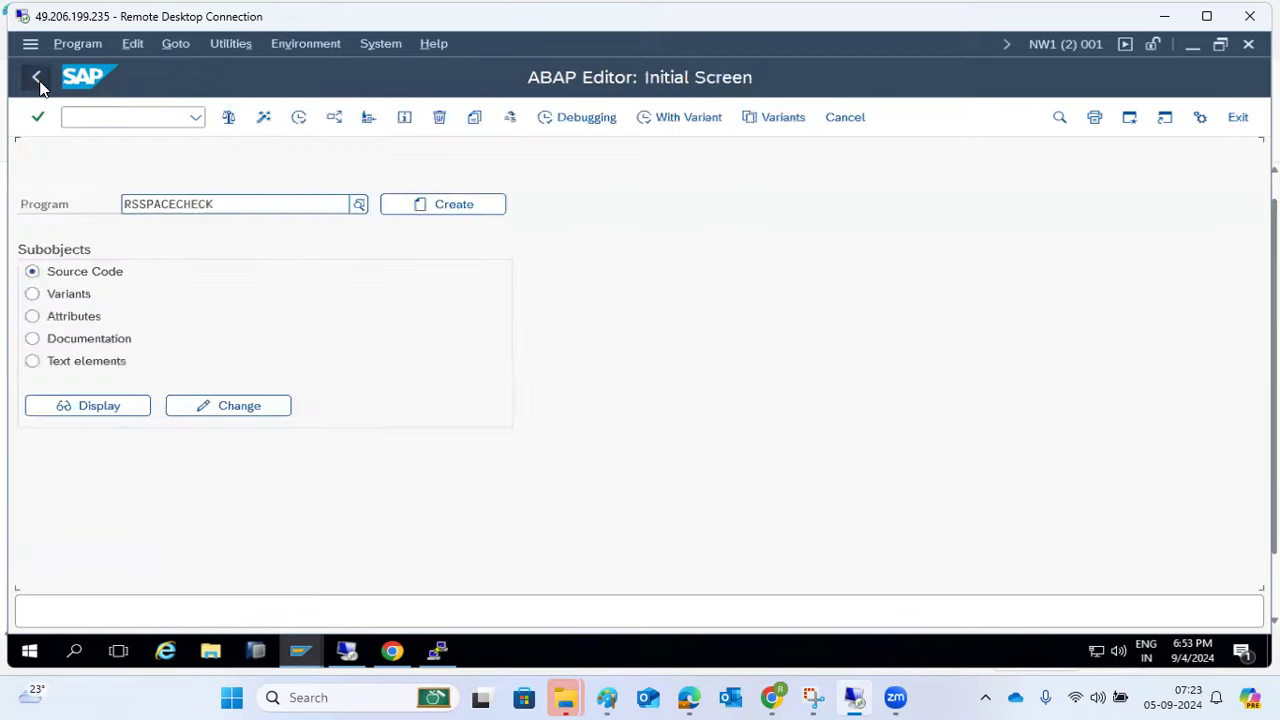
pyautogui.click(38, 80)
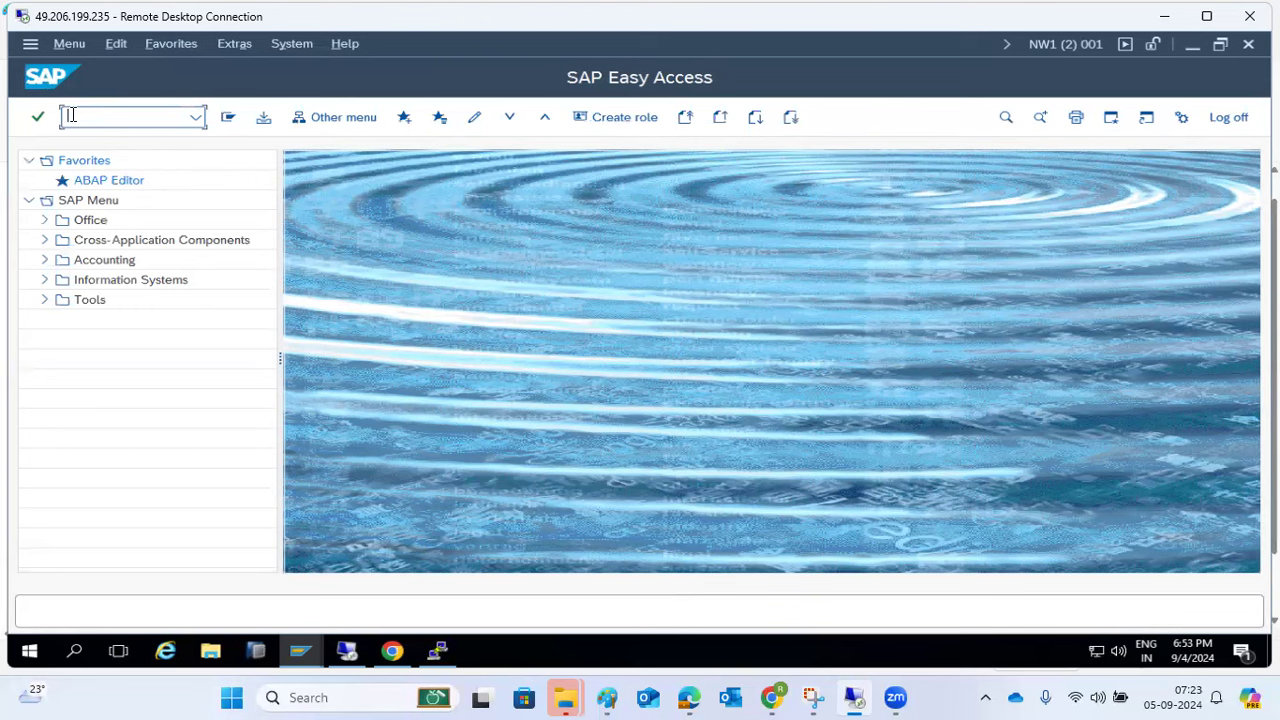
# - In SM36, define job DEMO1 with one ABAP step running RSSPACECHECK
pyautogui.write('sm36')
pyautogui.press('Return')
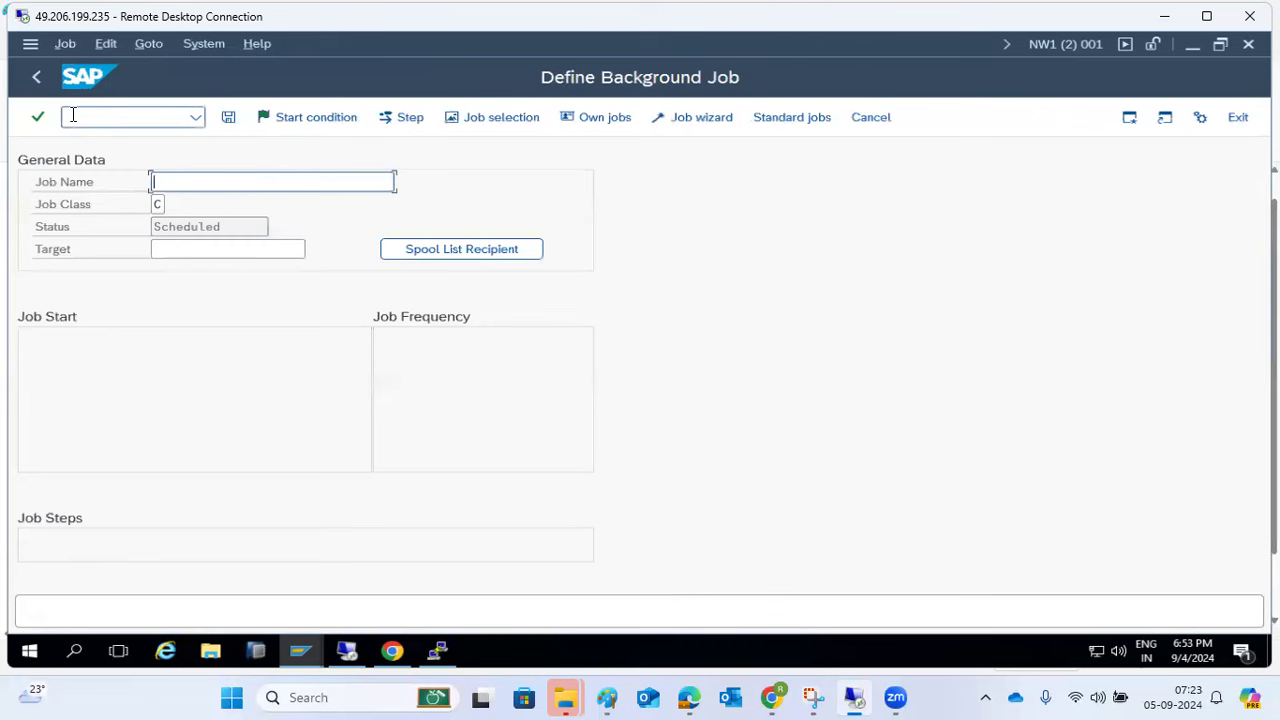
pyautogui.write('DEMO1')
pyautogui.click(399, 117)
pyautogui.click(240, 305)
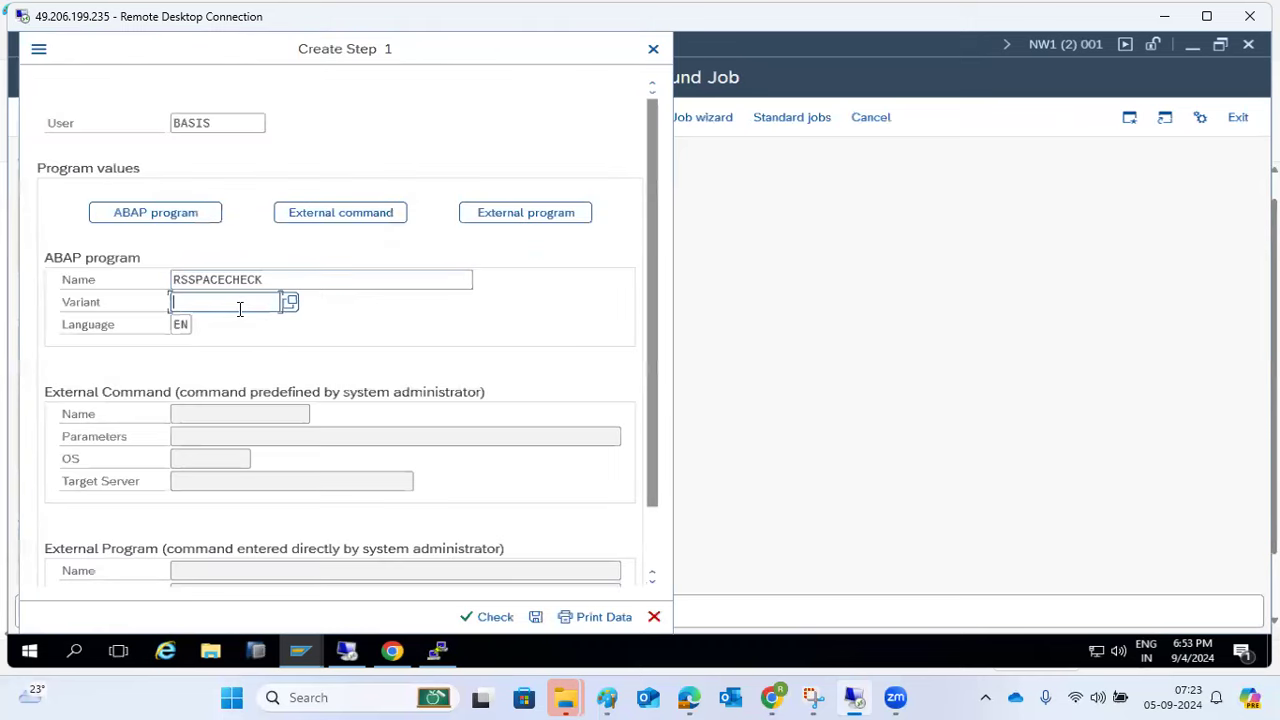
pyautogui.click(536, 617)
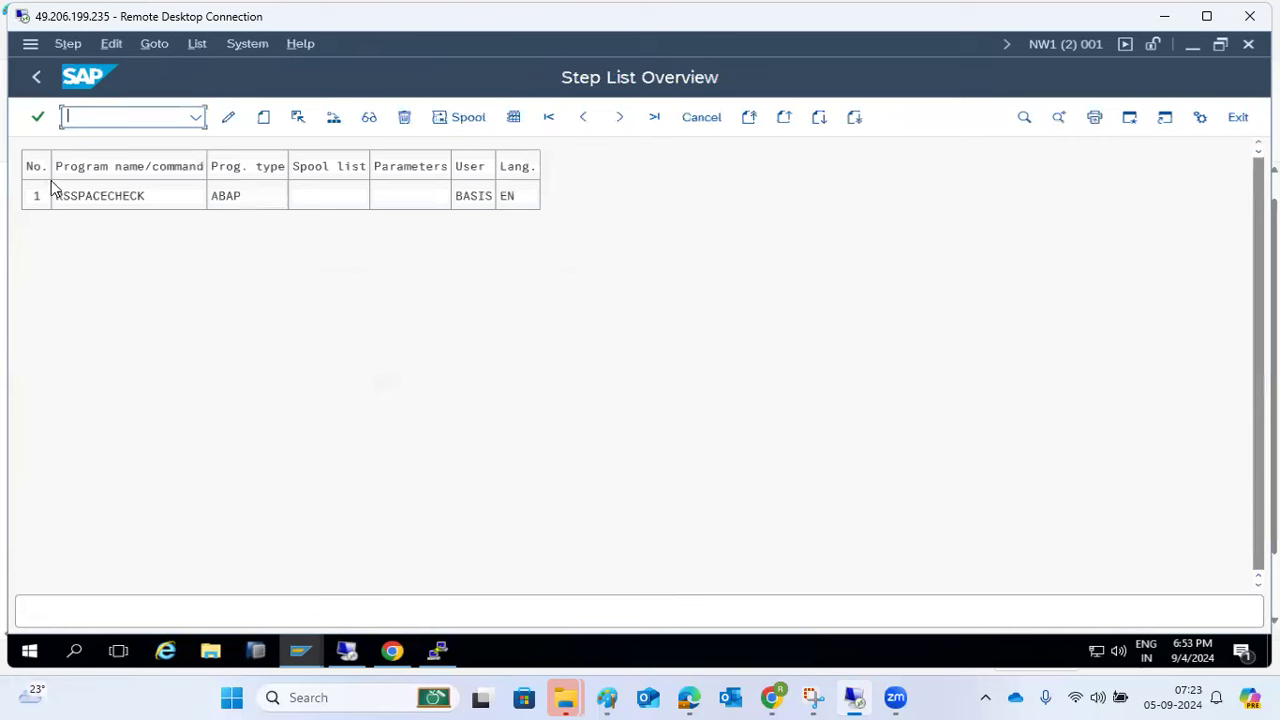
pyautogui.click(36, 77)
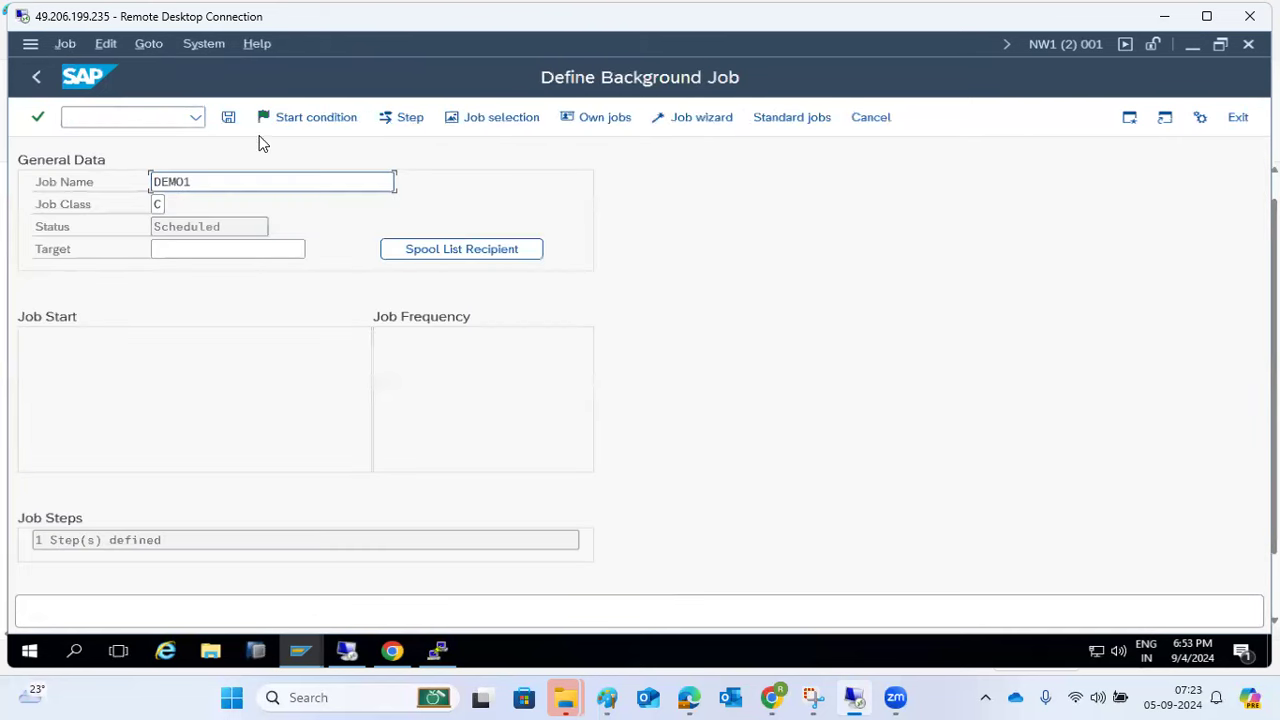
pyautogui.click(306, 118)
# - Set DEMO1's start condition to Immediate with a Weekly period and save it
pyautogui.click(90, 165)
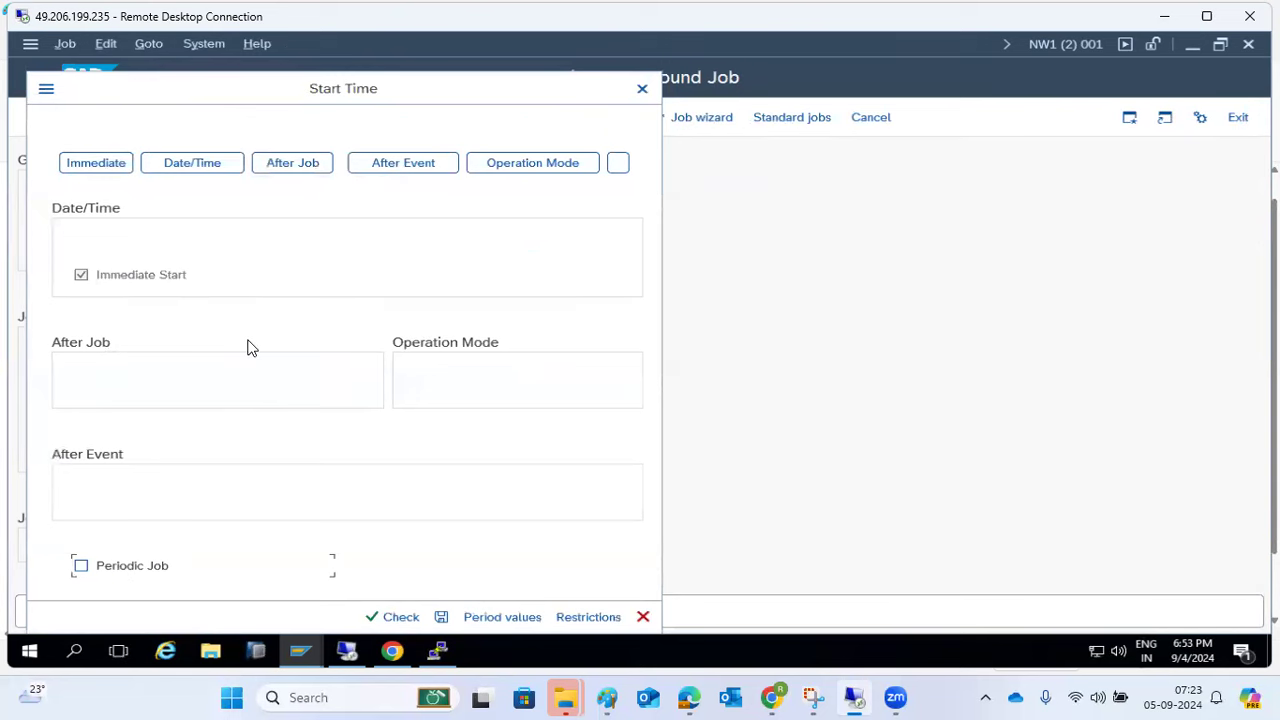
pyautogui.click(482, 616)
pyautogui.click(229, 402)
pyautogui.click(279, 519)
pyautogui.click(441, 617)
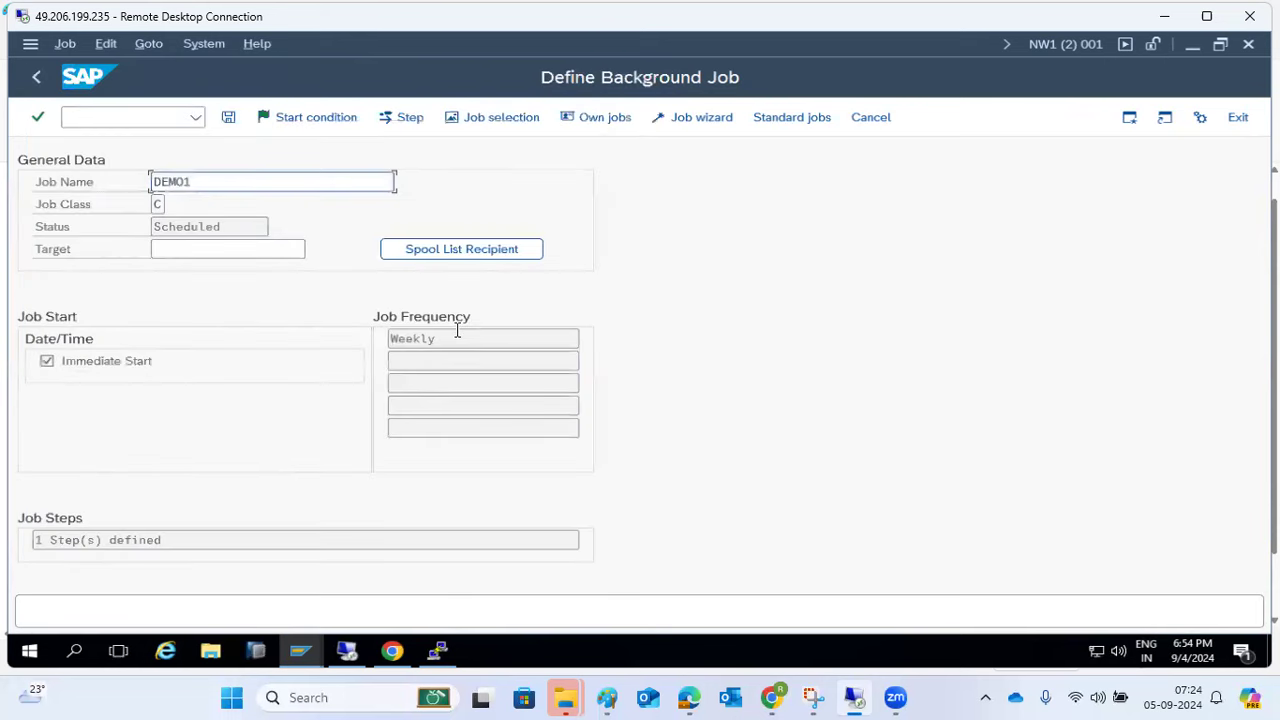
pyautogui.moveTo(457, 338); pyautogui.dragTo(359, 339)
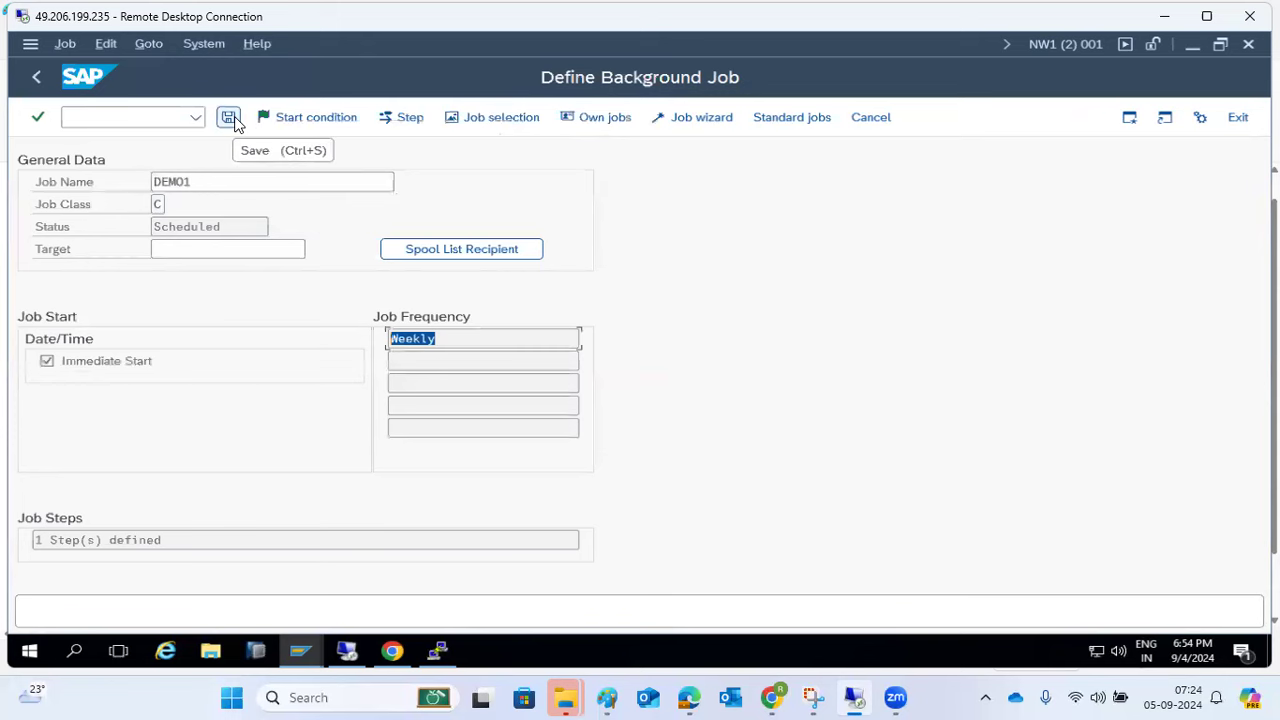
pyautogui.click(607, 697)
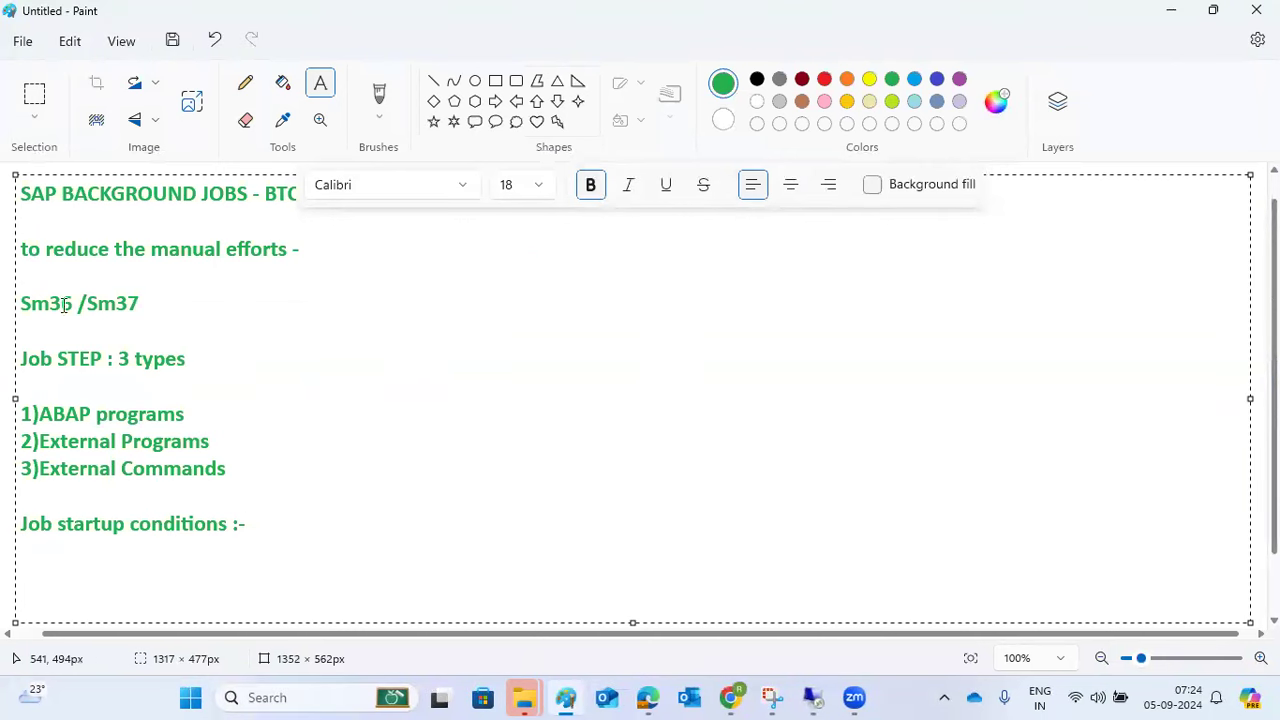
# - Add a Paint note listing job statuses Scheduled, Released, ready, active, finished and cancelled, correcting 'Scheduled'
pyautogui.click(10, 341)
pyautogui.click(376, 250)
pyautogui.moveTo(673, 440); pyautogui.dragTo(1213, 472)
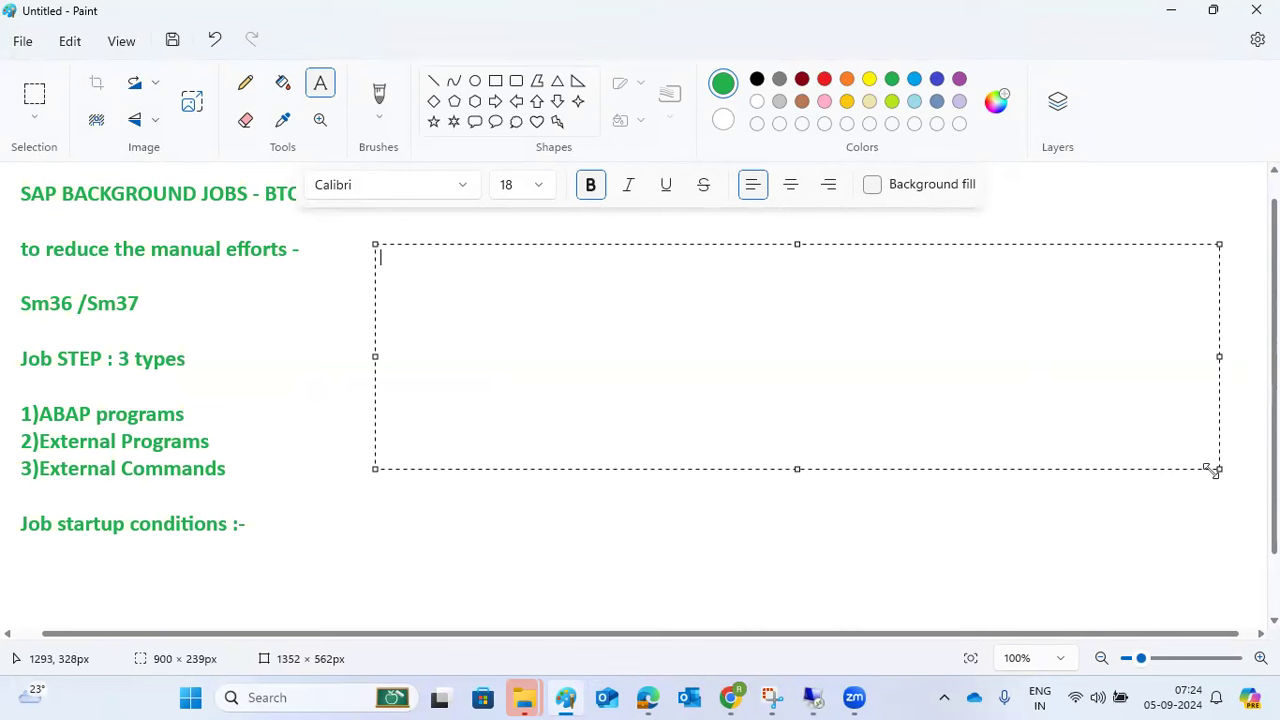
pyautogui.write('JOb status ')
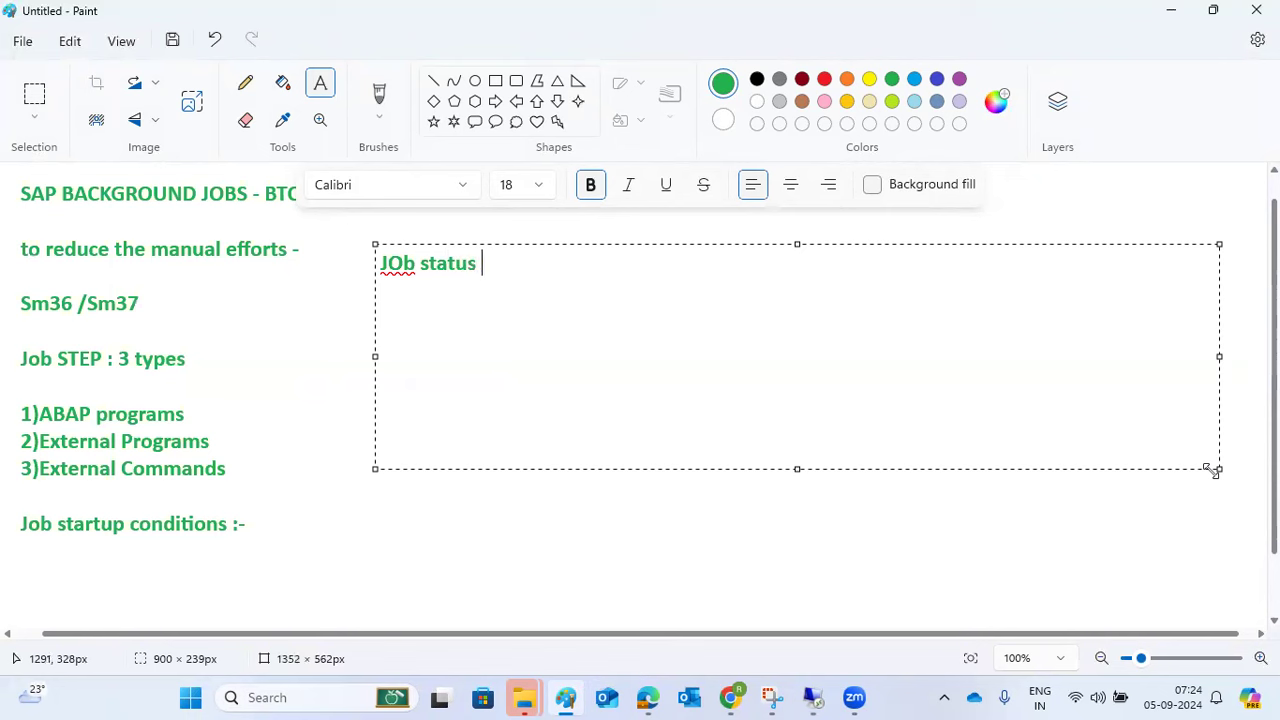
pyautogui.write('= Schedu')
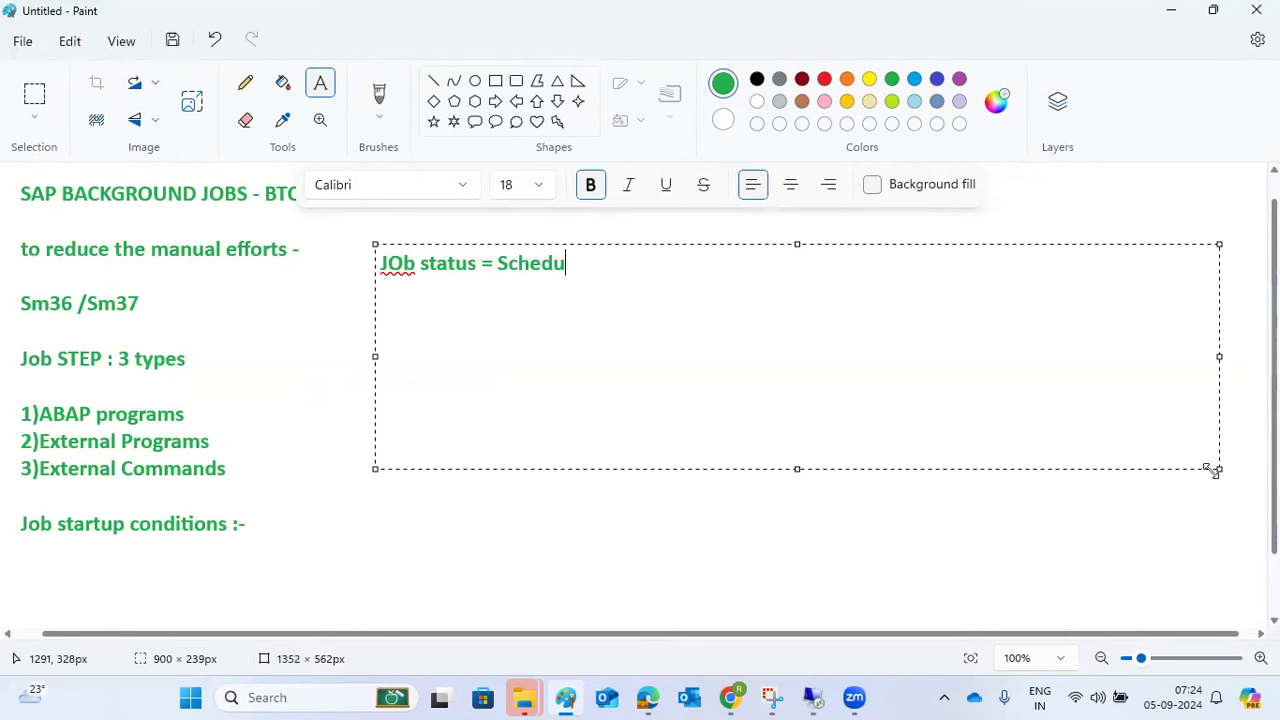
pyautogui.write('leld , Rele')
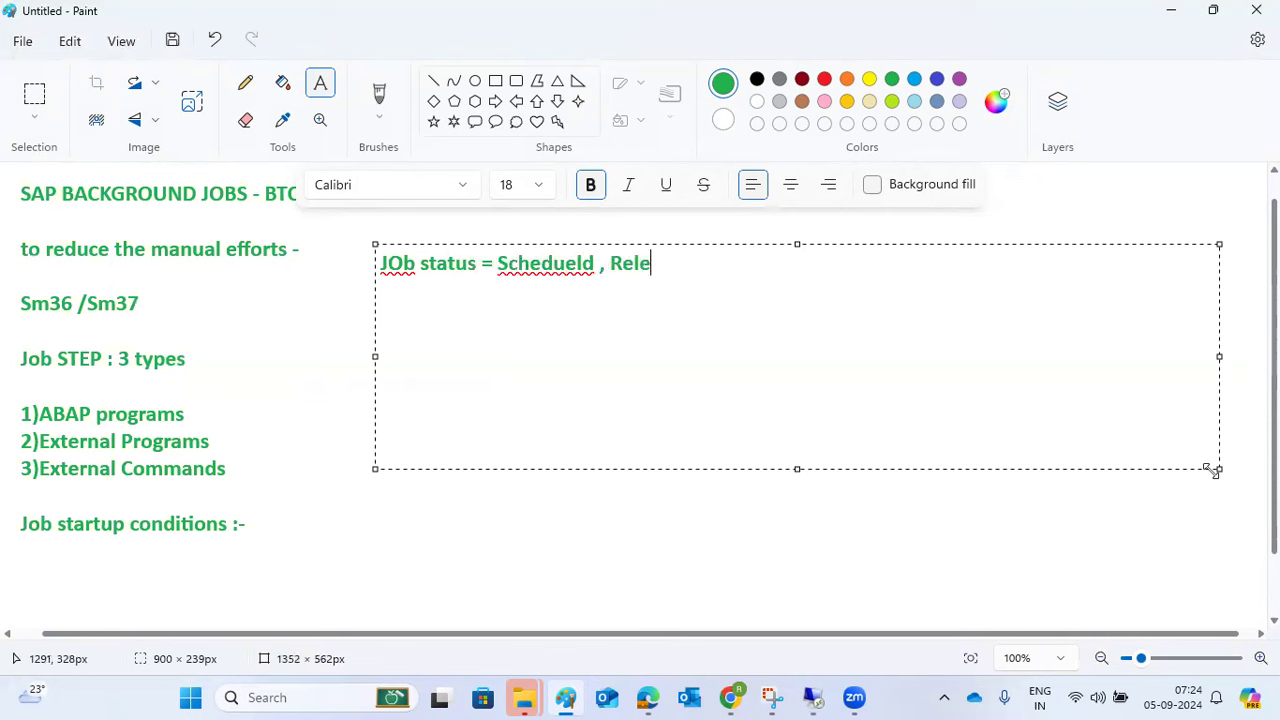
pyautogui.write('ased --ready ==ac')
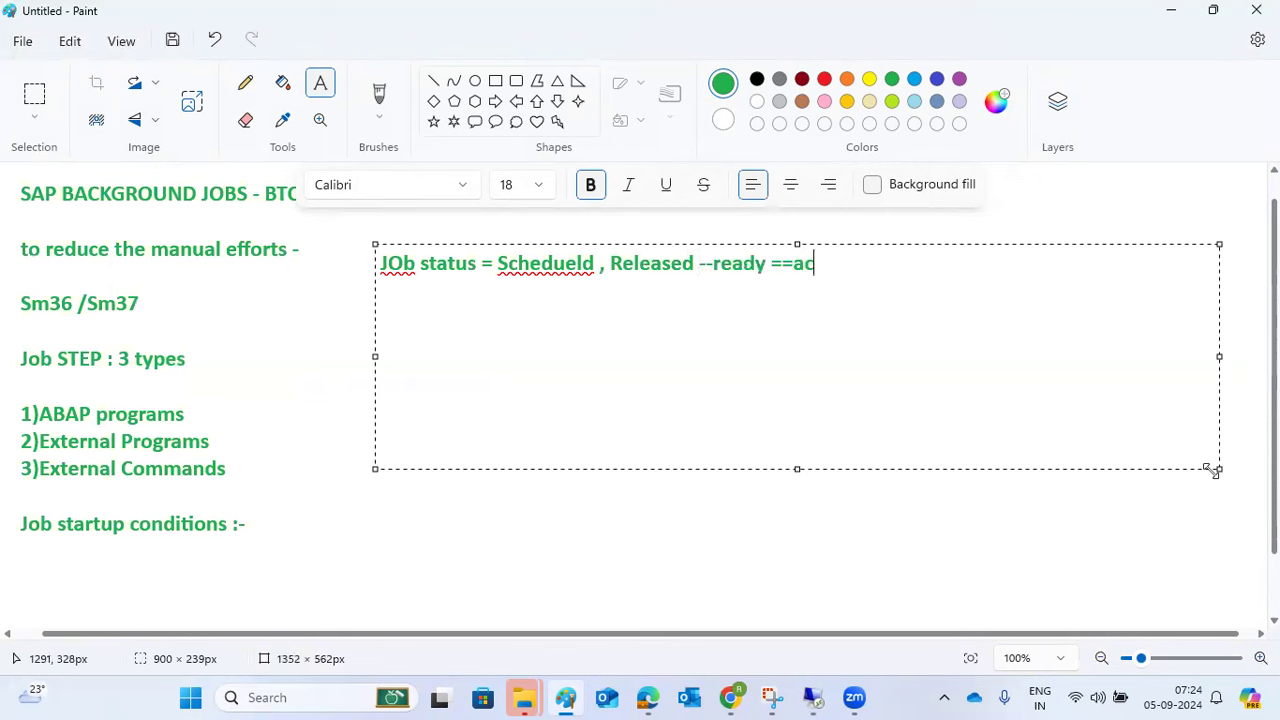
pyautogui.write('tive ---')
pyautogui.write('ini')
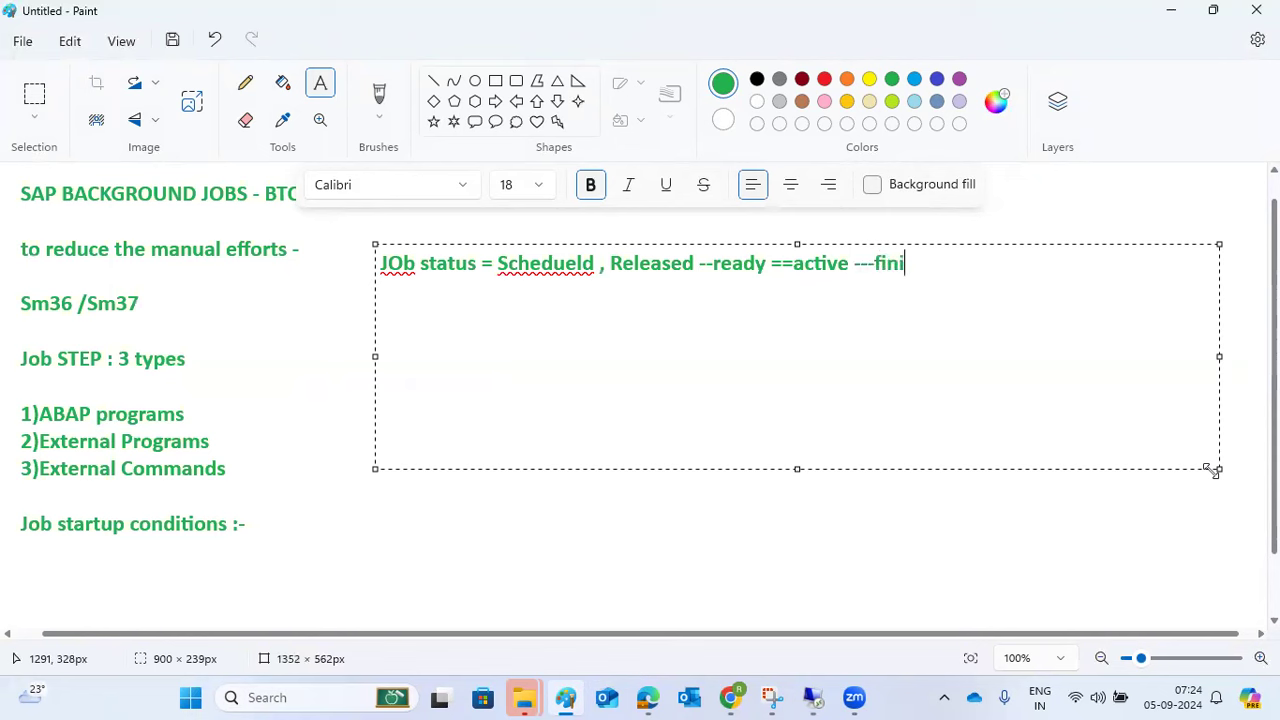
pyautogui.write('shed and cancelled')
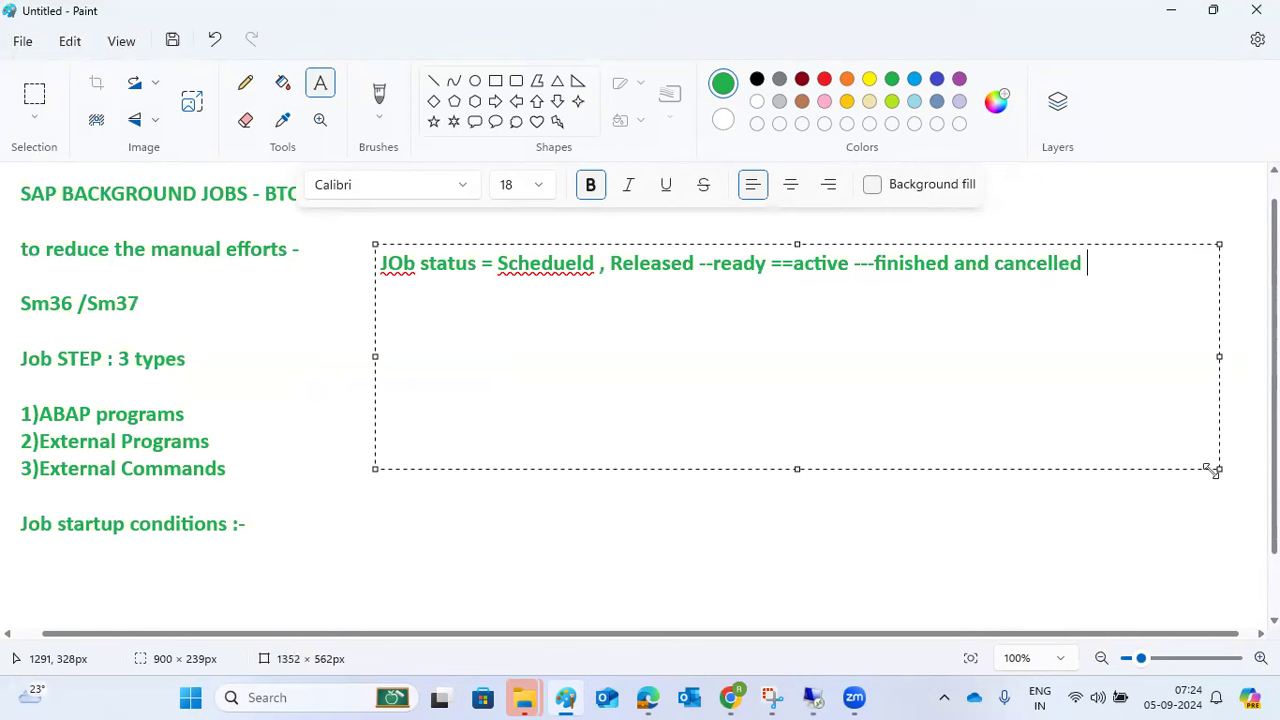
pyautogui.rightClick(540, 256)
pyautogui.moveTo(715, 318)
pyautogui.click(757, 318)
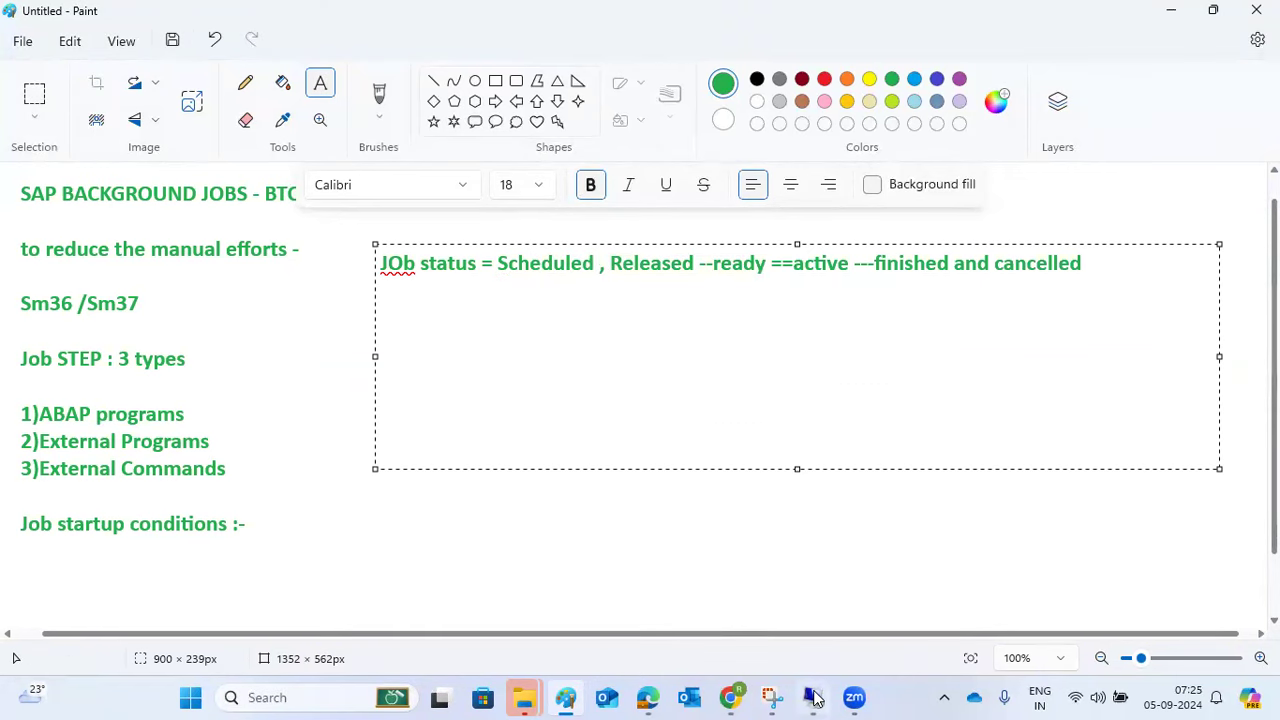
# - Save job DEMO1 and confirm the status message reports it as Released
pyautogui.click(812, 697)
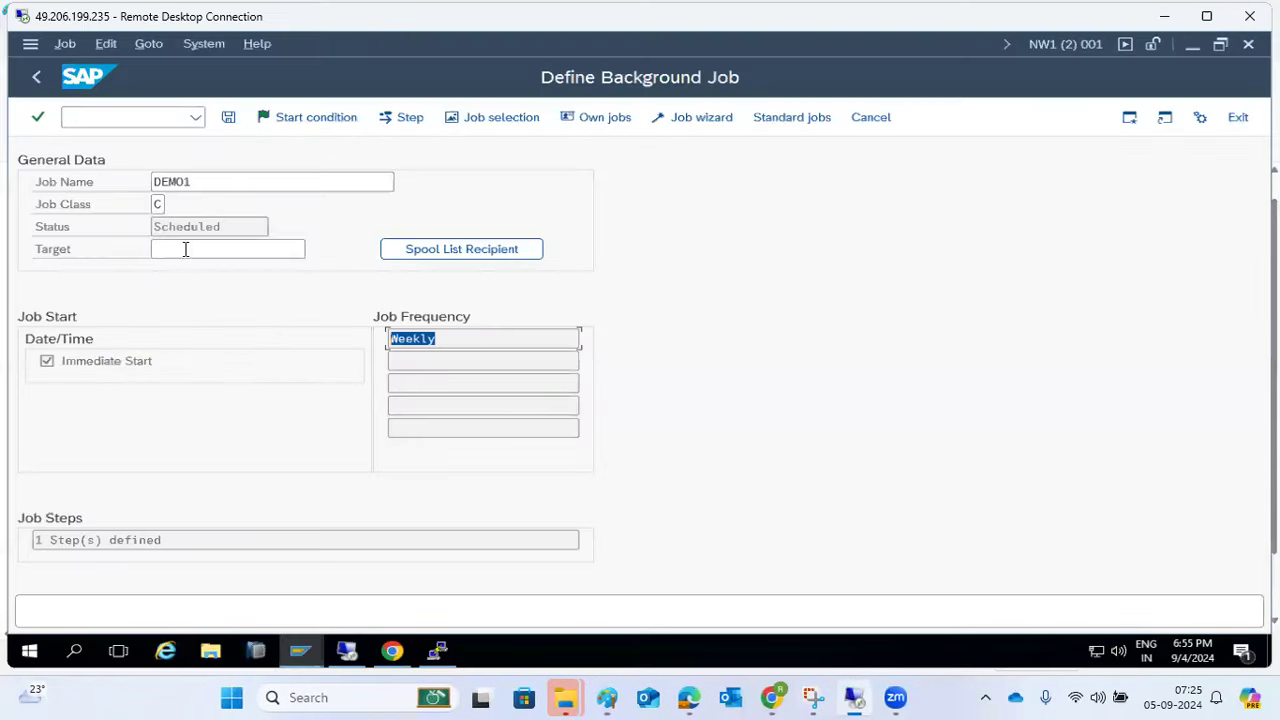
pyautogui.moveTo(160, 232); pyautogui.dragTo(222, 235)
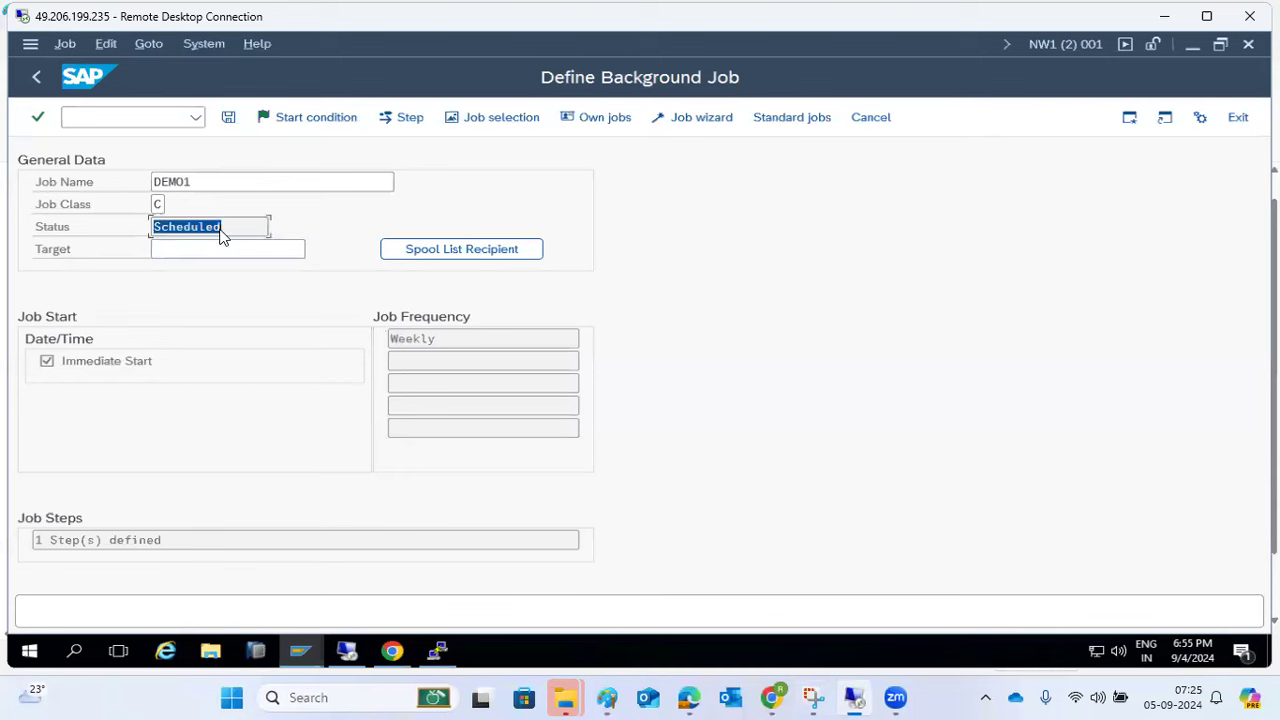
pyautogui.click(229, 118)
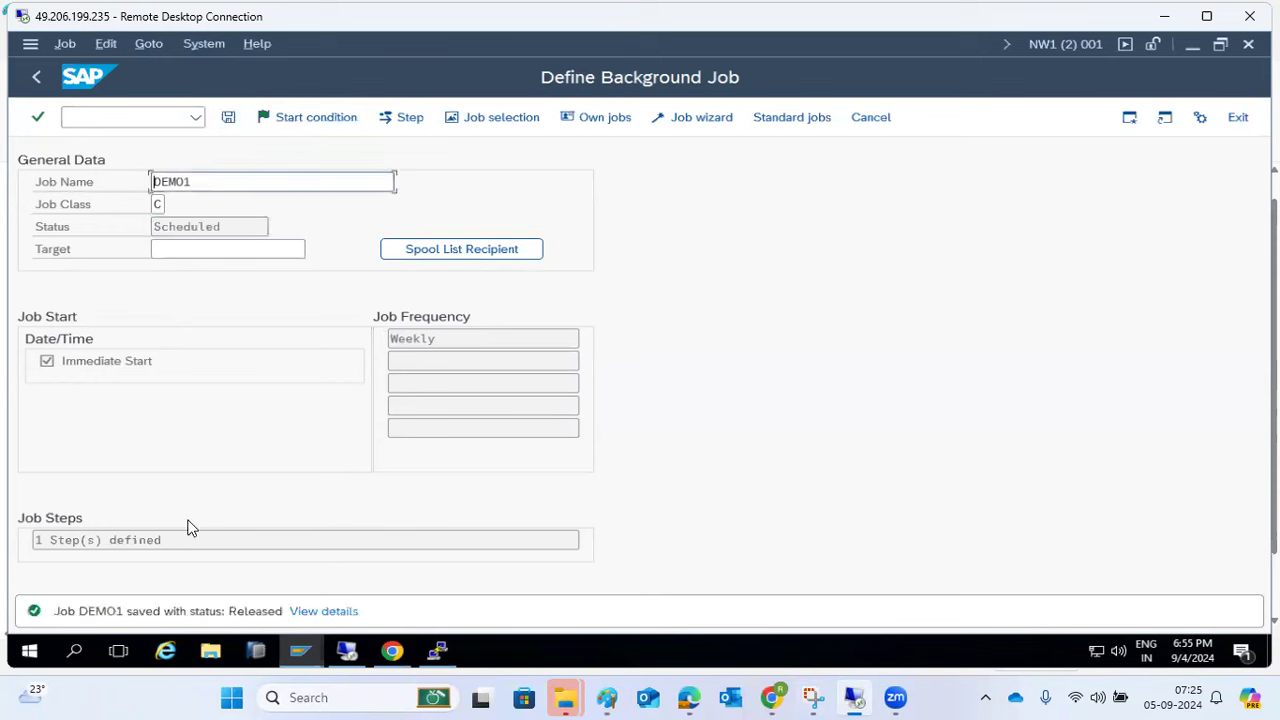
pyautogui.doubleClick(173, 611)
pyautogui.moveTo(191, 613); pyautogui.dragTo(231, 617)
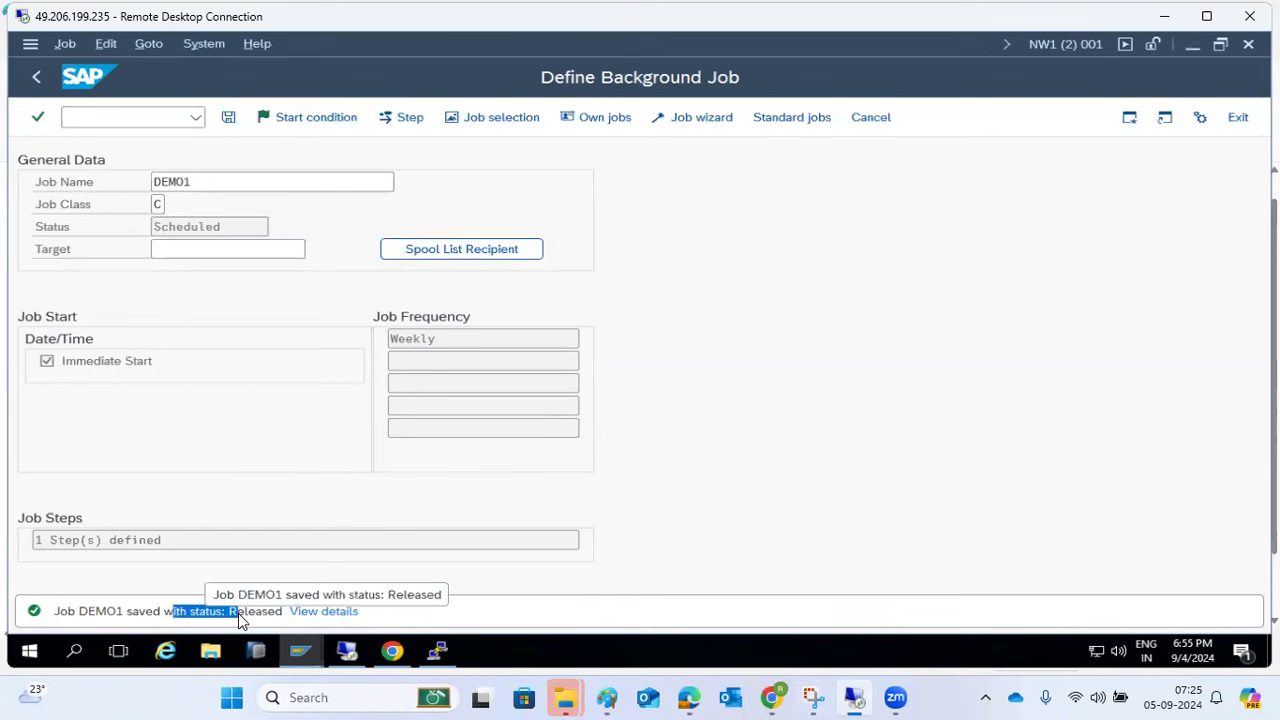
pyautogui.click(238, 613)
pyautogui.click(92, 118)
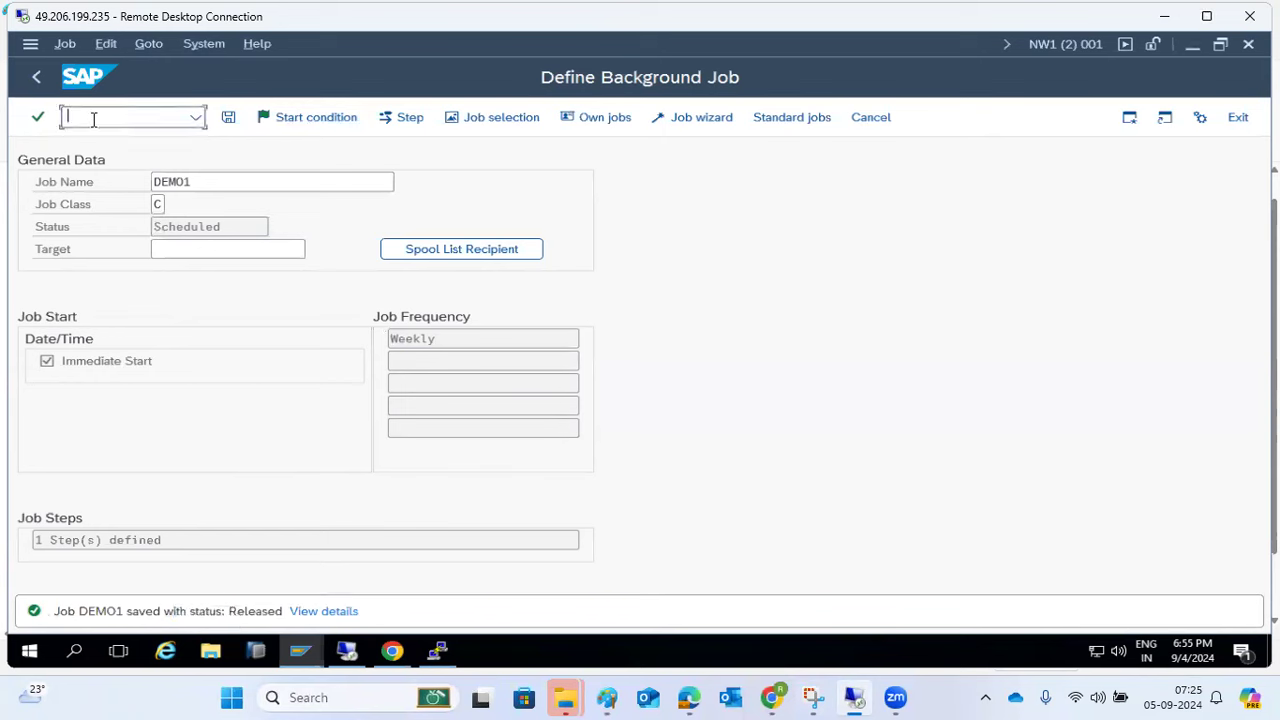
# - Open SM37 and list the jobs named DEMO1
pyautogui.write('/nsm37')
pyautogui.press('Return')
pyautogui.write('DEMO1')
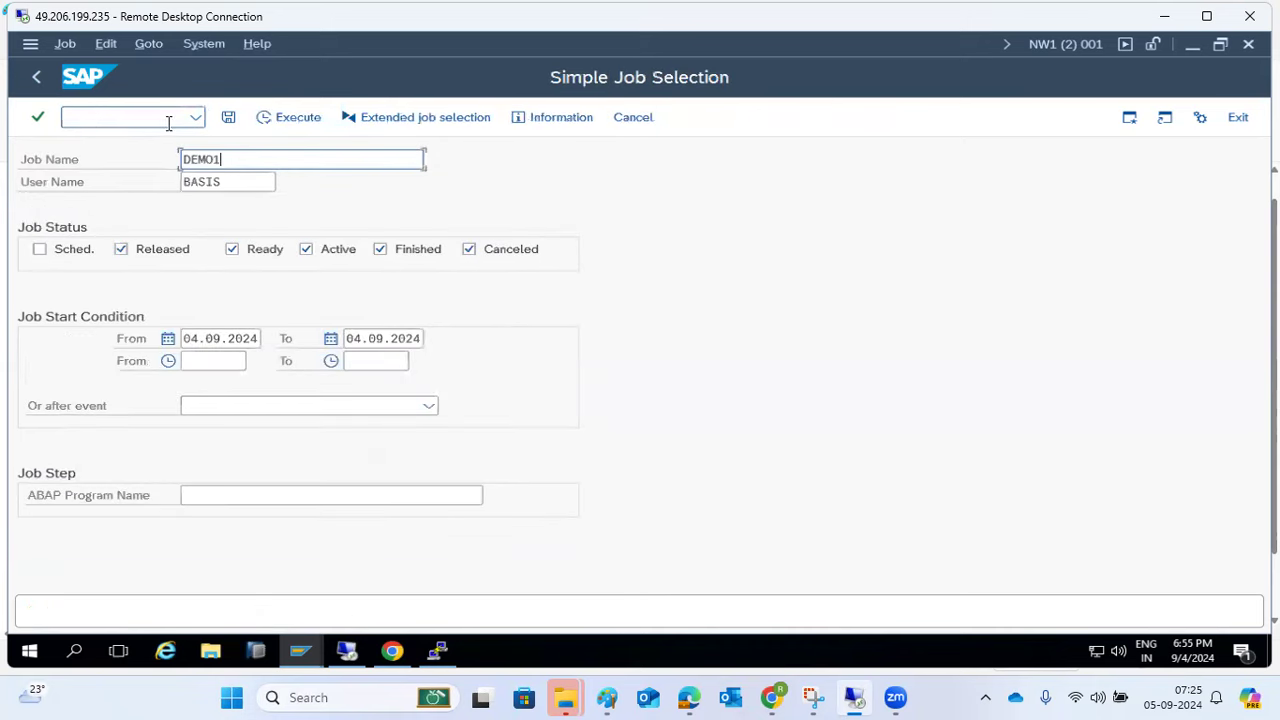
pyautogui.click(285, 119)
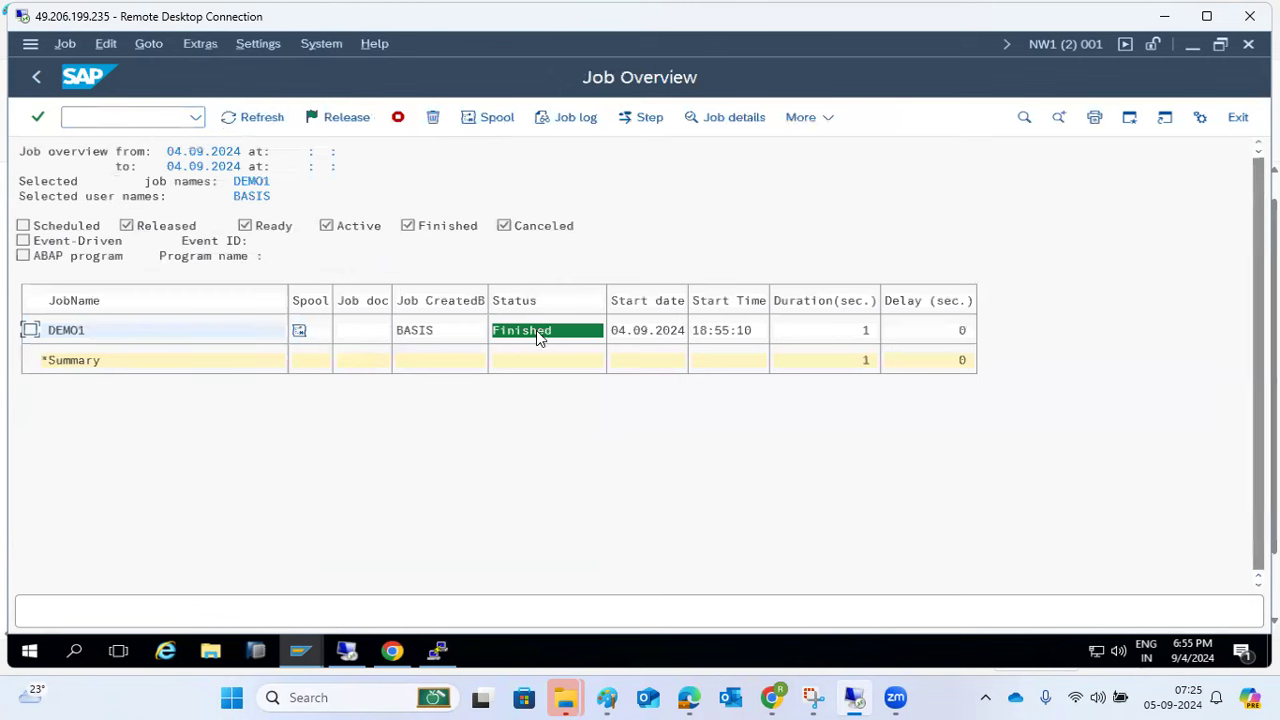
# - Review DEMO1's job log and spool output, then rerun the job selection
pyautogui.click(33, 331)
pyautogui.click(548, 118)
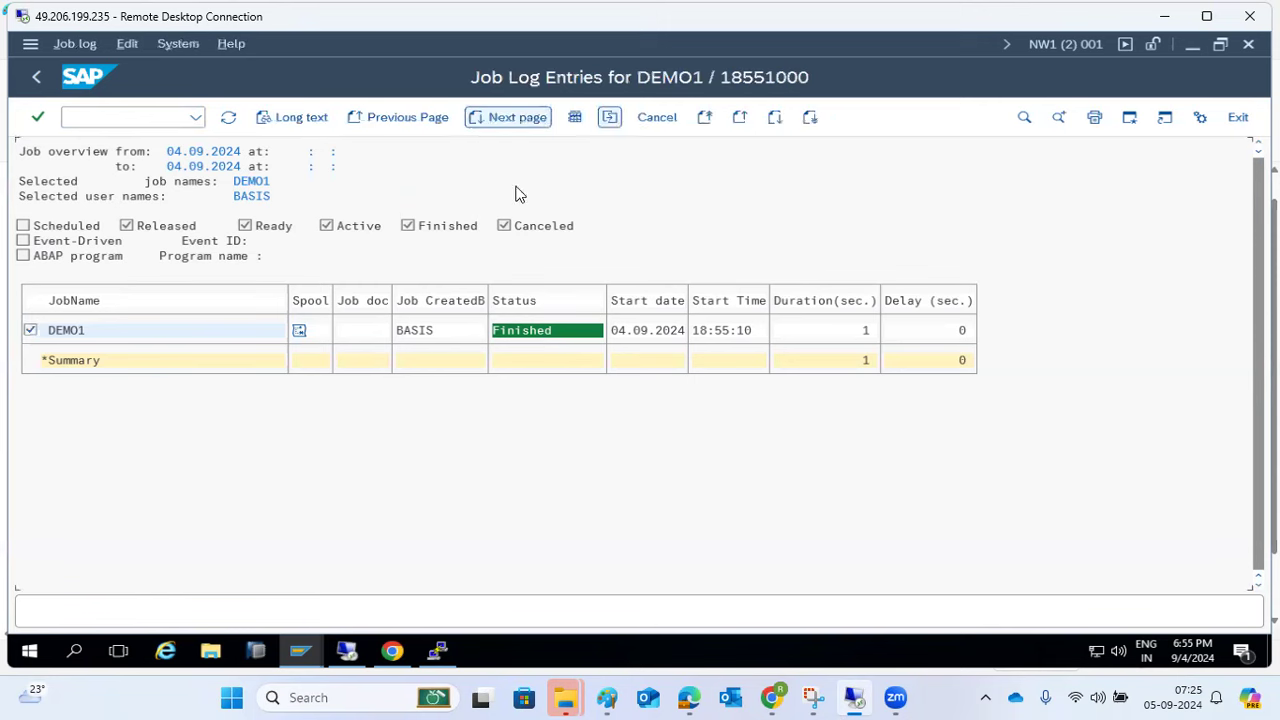
pyautogui.click(37, 80)
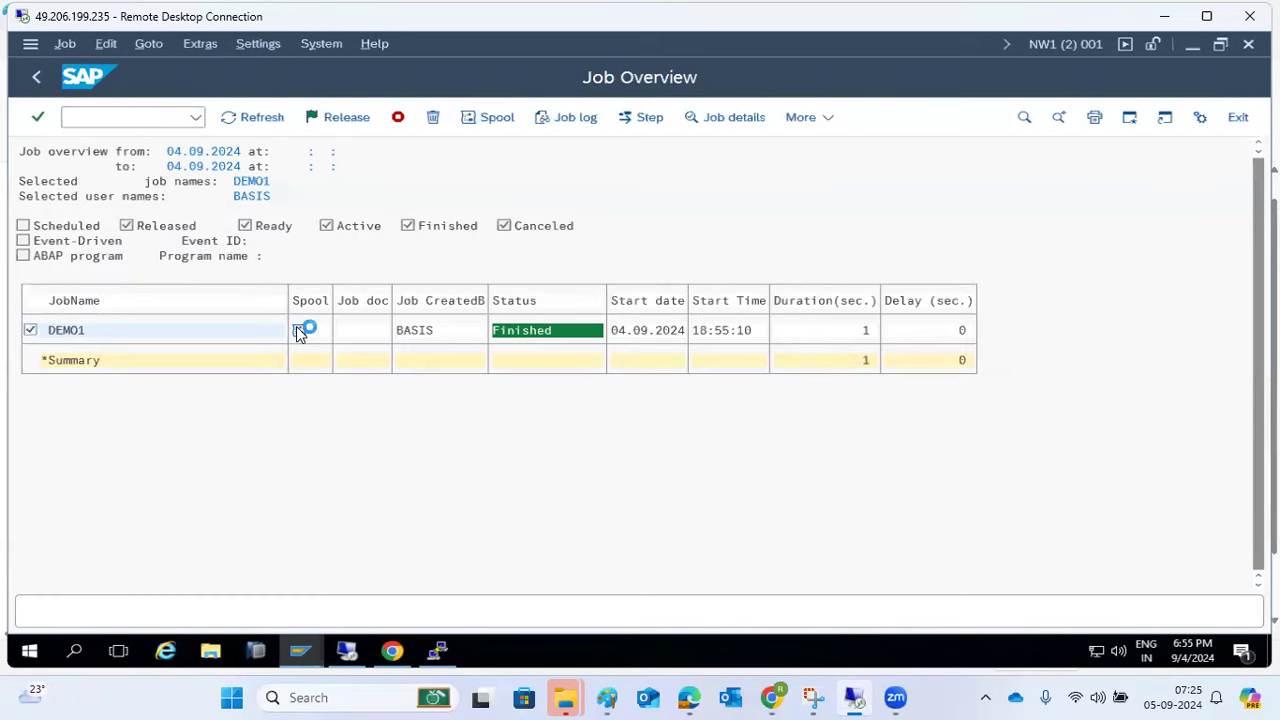
pyautogui.click(124, 199)
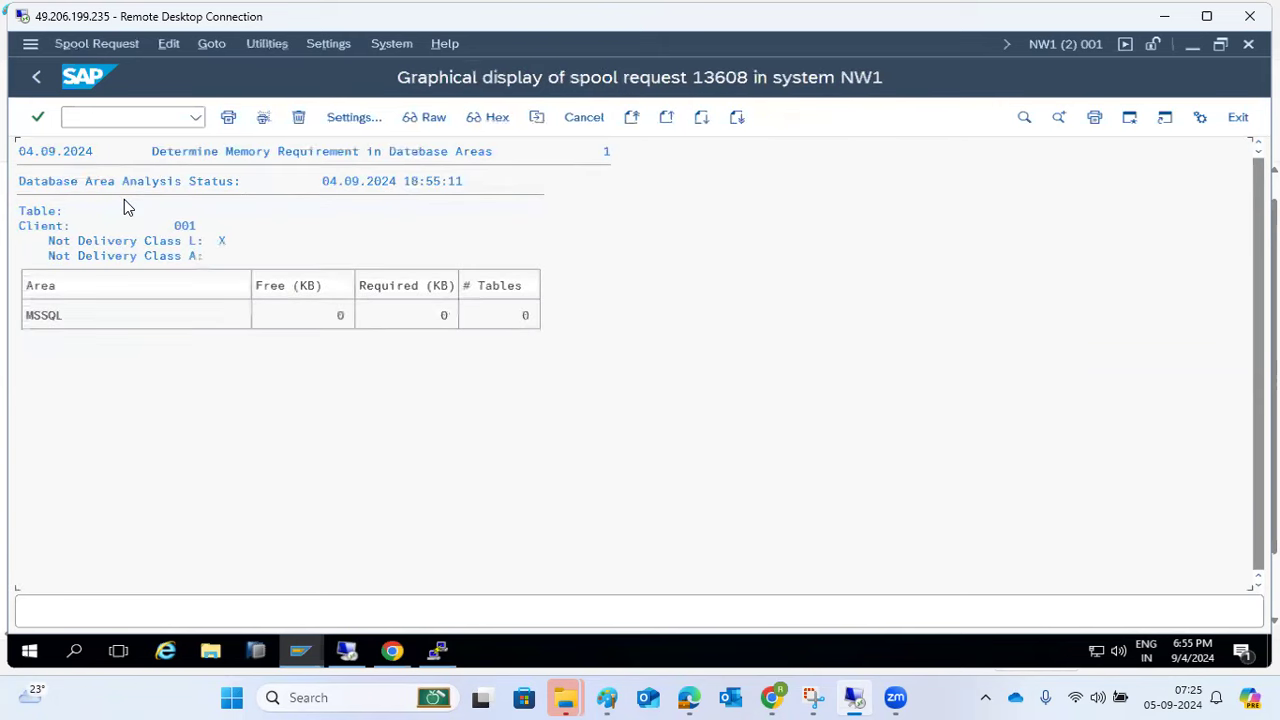
pyautogui.click(35, 77)
pyautogui.click(34, 79)
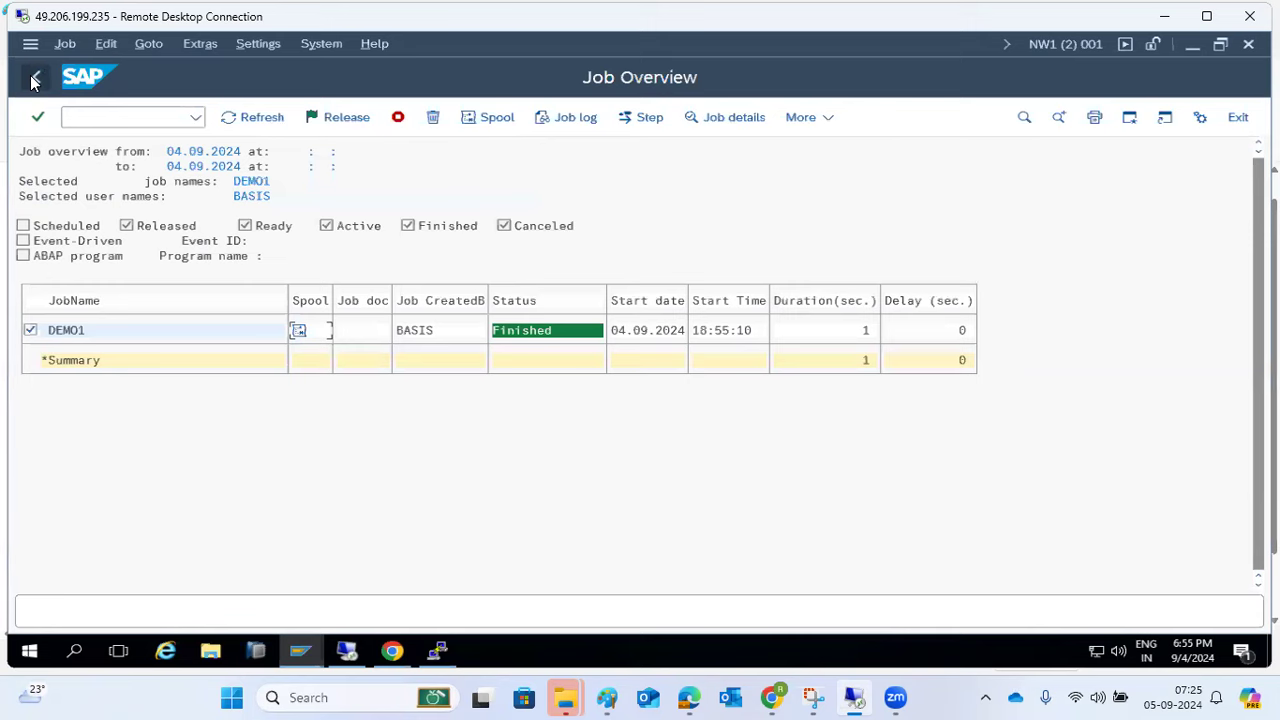
pyautogui.click(34, 79)
pyautogui.click(287, 118)
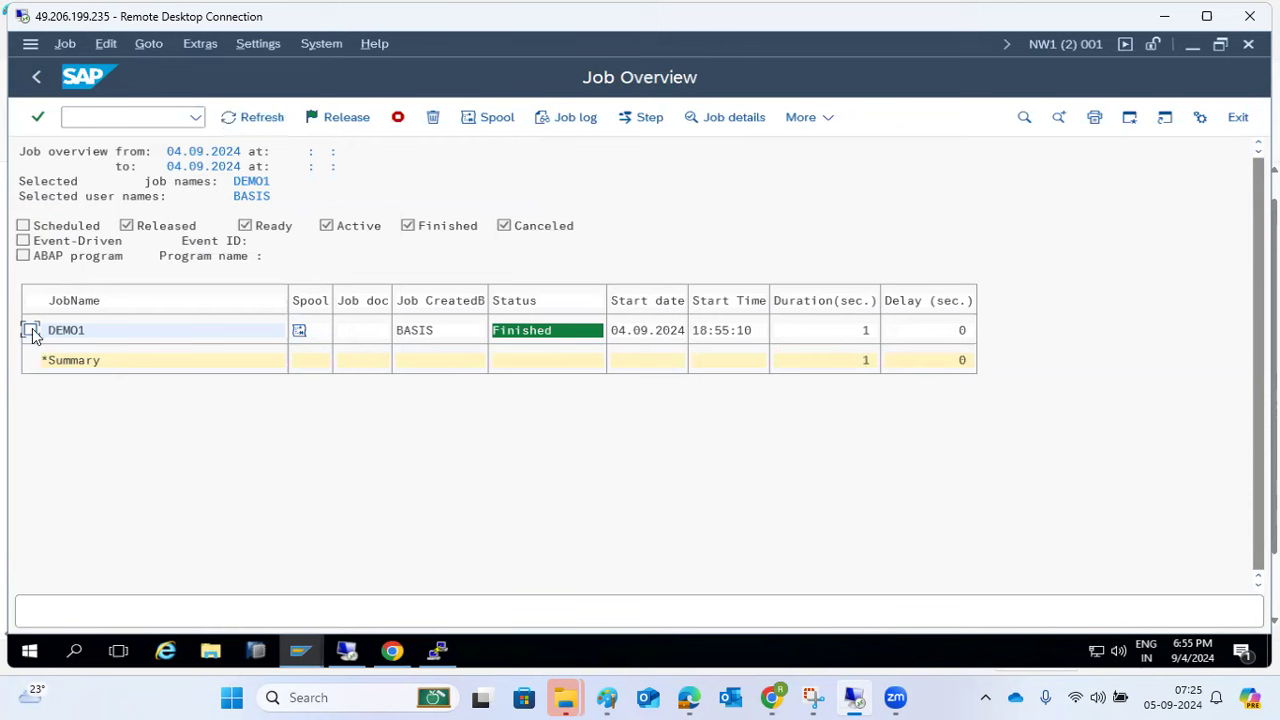
# - Display DEMO1's job details: class C, Finished, weekly frequency, one step
pyautogui.click(63, 44)
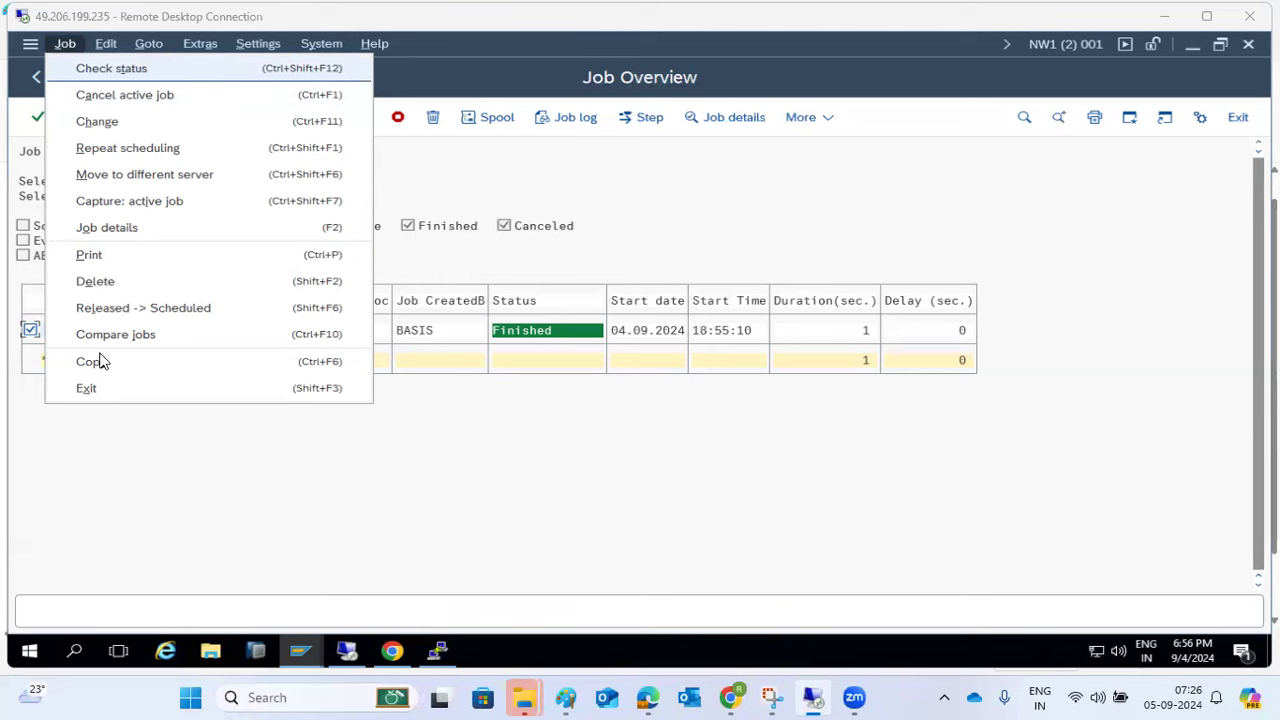
pyautogui.click(255, 467)
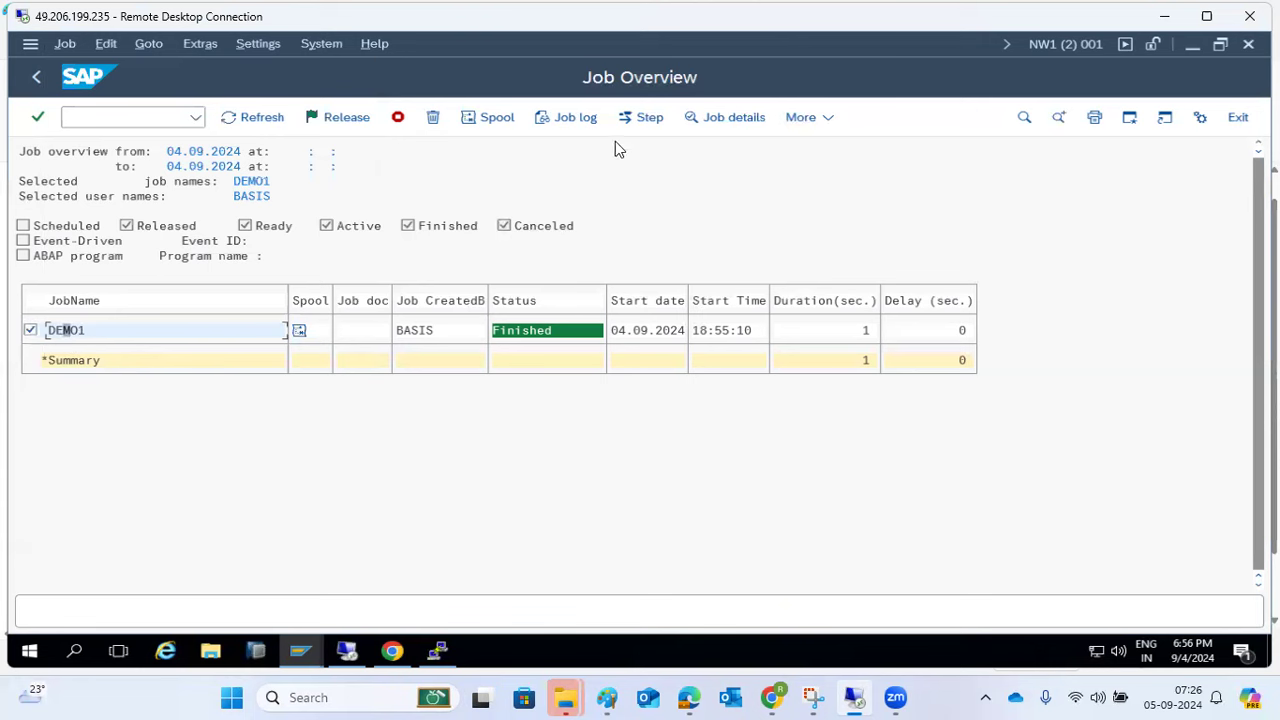
pyautogui.click(712, 117)
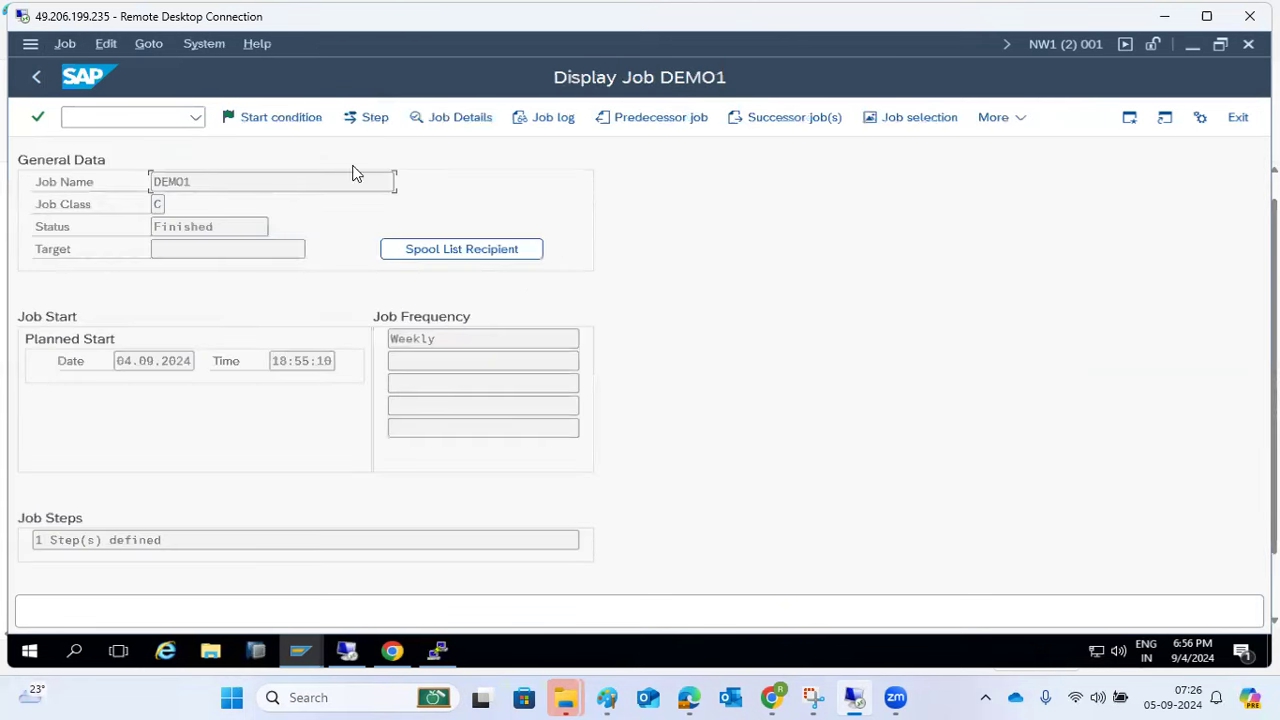
# - Check DEMO1's run info, noting work process 11 on server kponline_NW1_04, then close it
pyautogui.click(474, 125)
pyautogui.moveTo(305, 566); pyautogui.dragTo(234, 564)
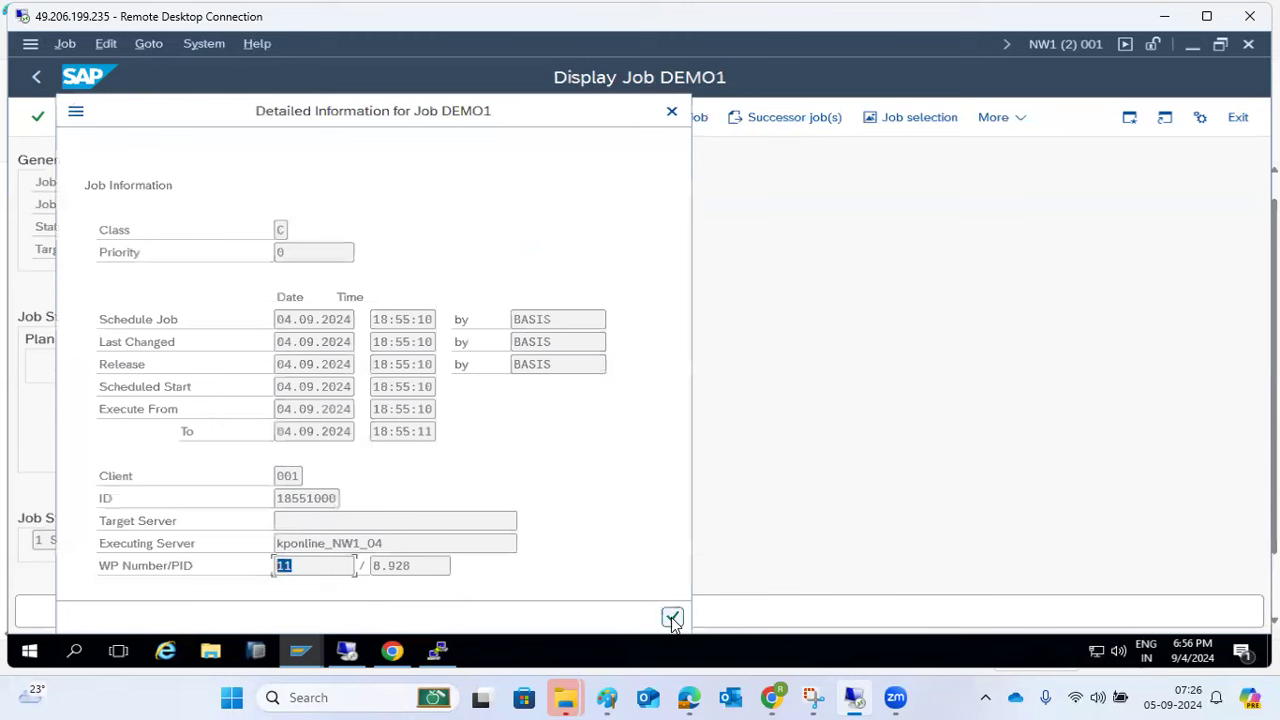
pyautogui.click(303, 565)
pyautogui.moveTo(303, 565); pyautogui.dragTo(268, 562)
pyautogui.click(301, 566)
pyautogui.moveTo(386, 546); pyautogui.dragTo(358, 545)
pyautogui.click(284, 566)
pyautogui.moveTo(284, 566); pyautogui.dragTo(247, 568)
pyautogui.click(673, 617)
# - Enter /nsm37 in the command field to start a new transaction
pyautogui.click(106, 117)
pyautogui.write('/nsm37')
pyautogui.press('Return')
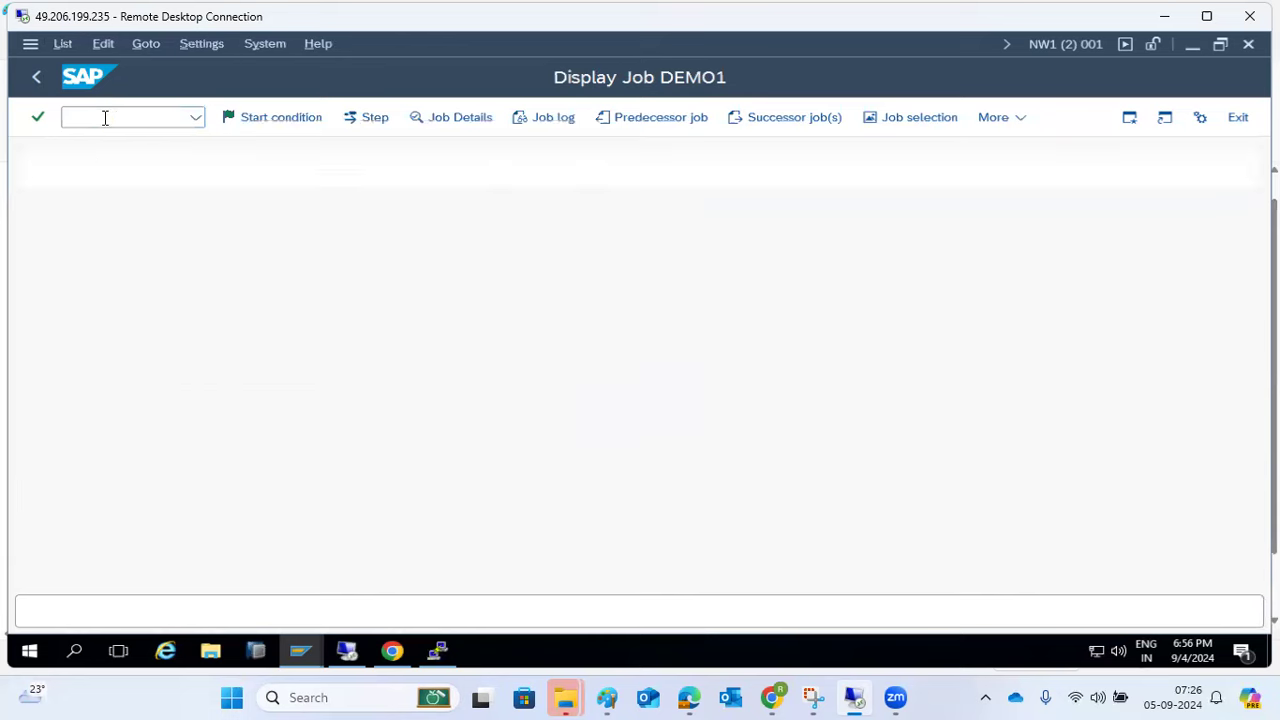
# - Inspect BTC work process 11 on kponline_NW1_04, refresh it to Waiting, and return to Easy Access
pyautogui.doubleClick(124, 250)
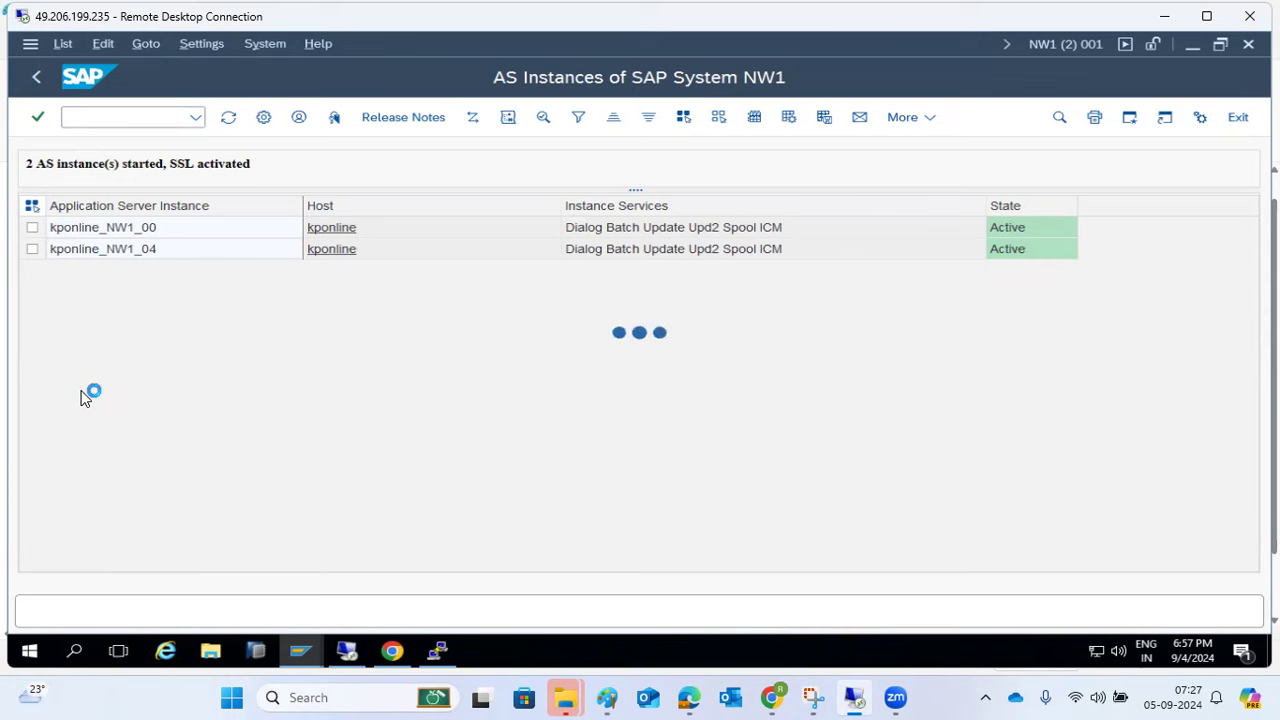
pyautogui.doubleClick(131, 240)
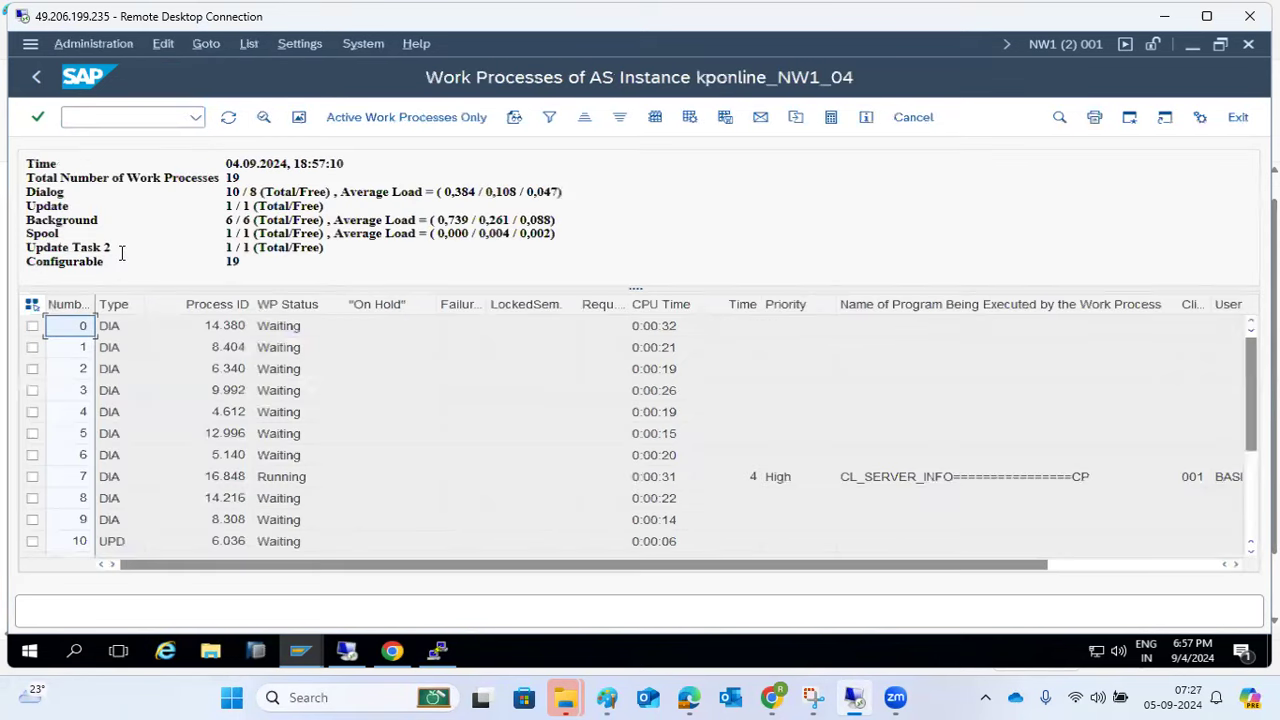
pyautogui.scroll(-1, 92, 485)
pyautogui.click(31, 500)
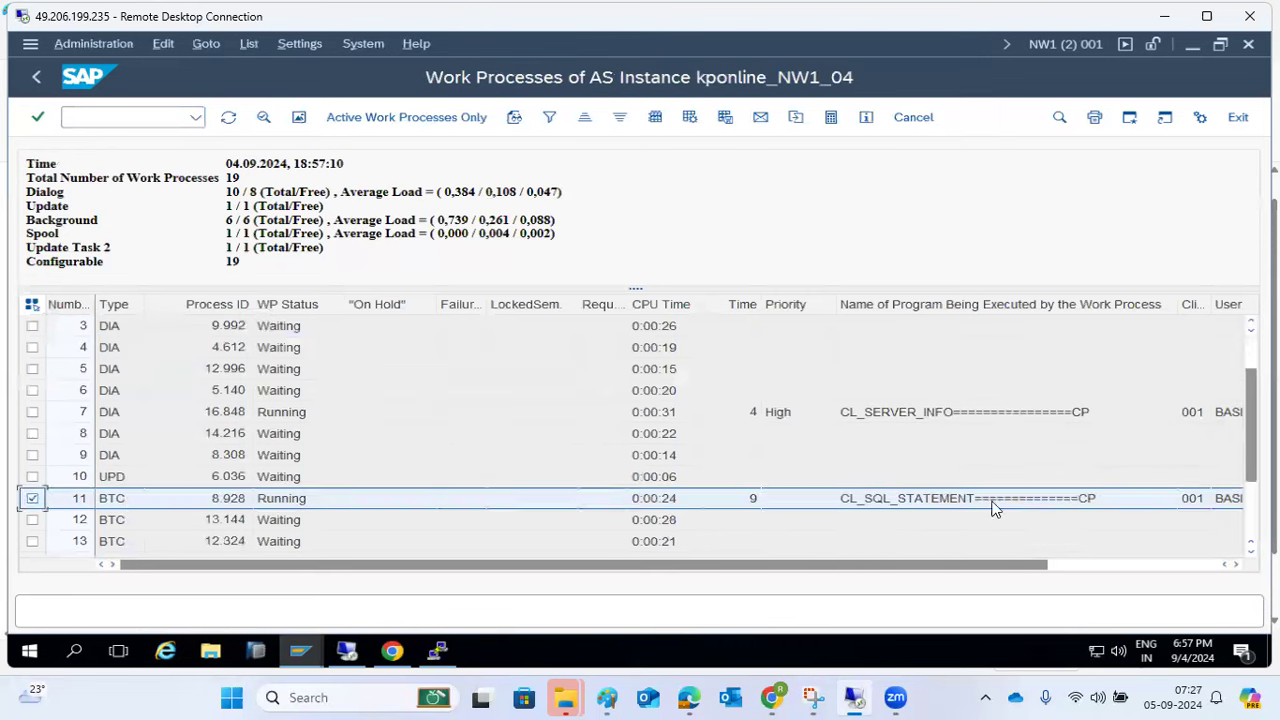
pyautogui.click(1085, 564)
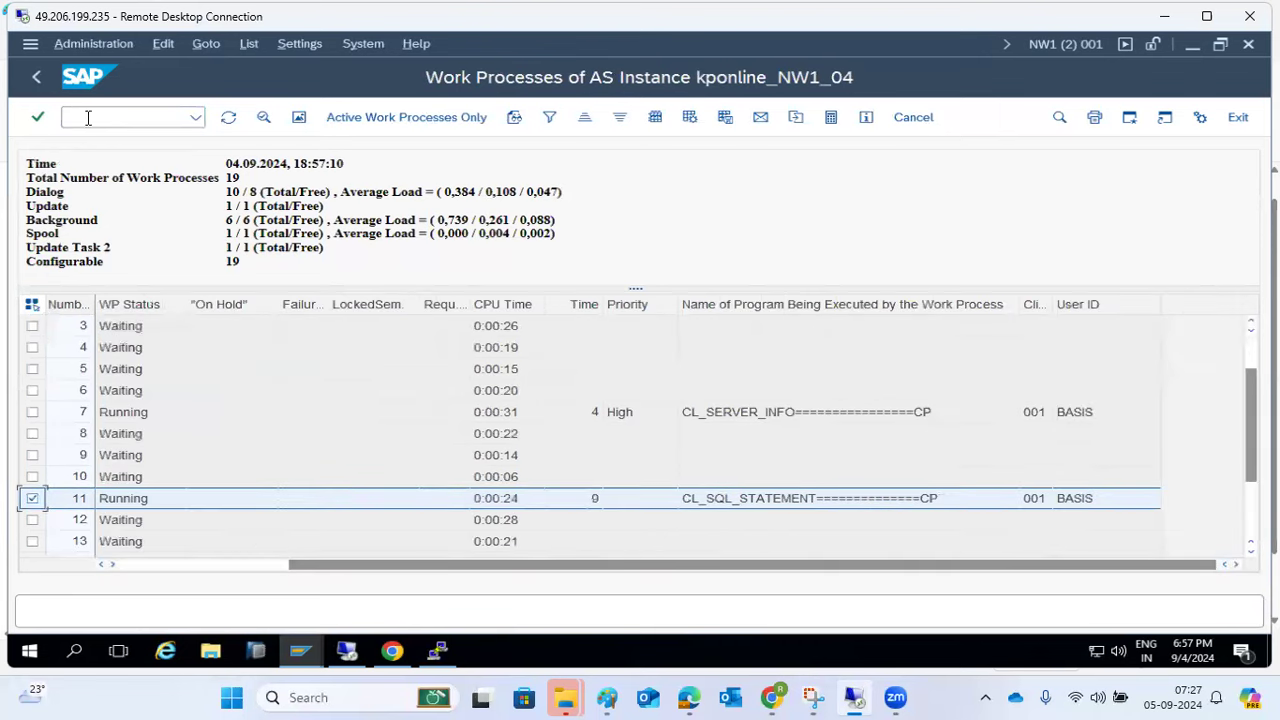
pyautogui.click(229, 118)
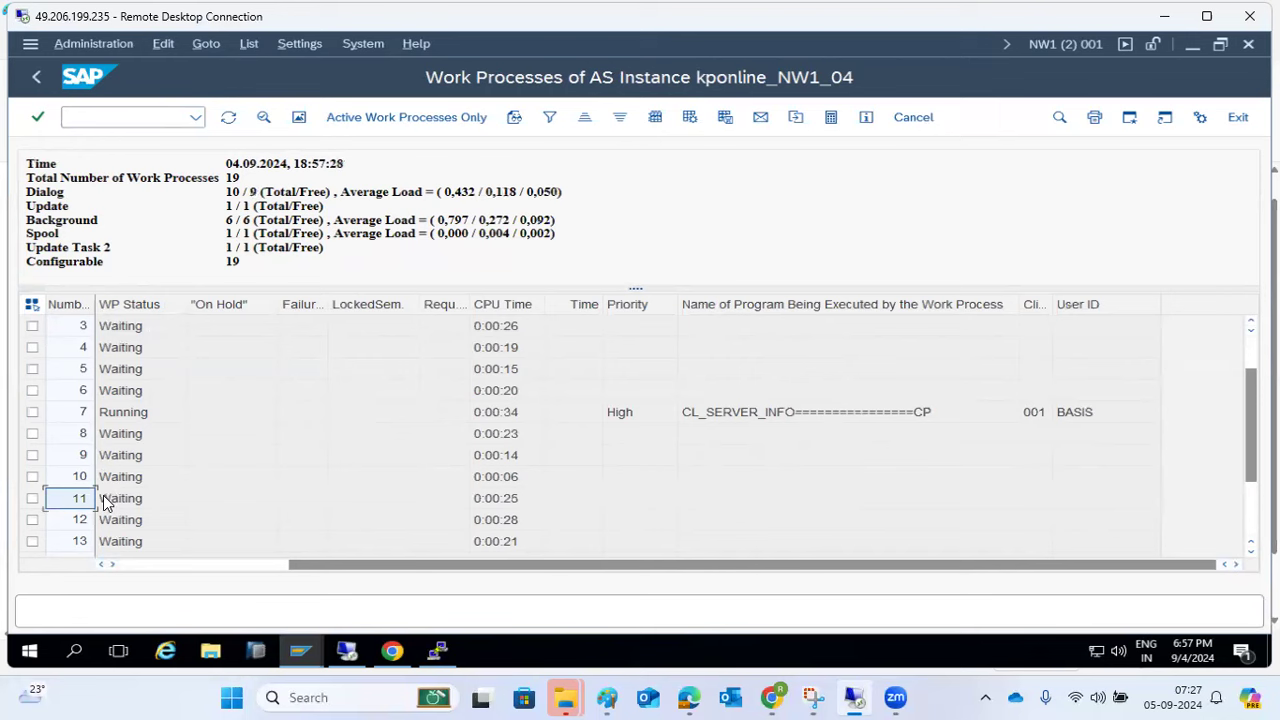
pyautogui.click(35, 77)
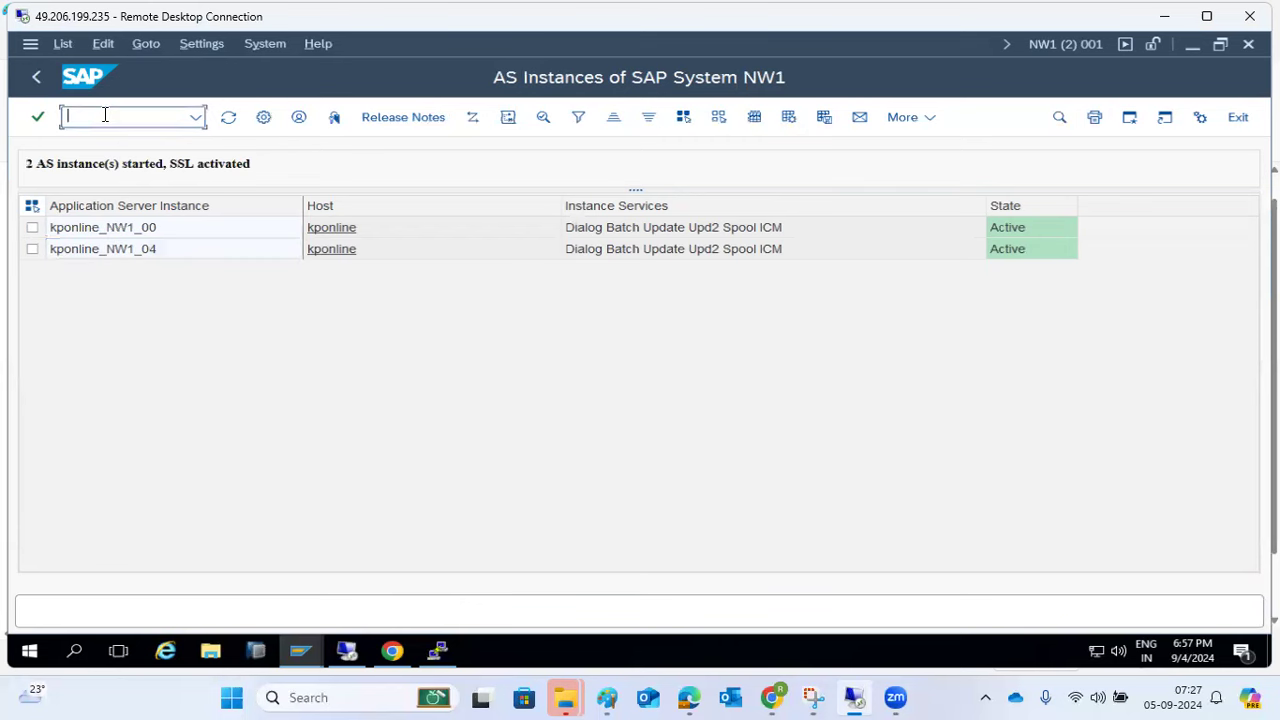
pyautogui.click(42, 75)
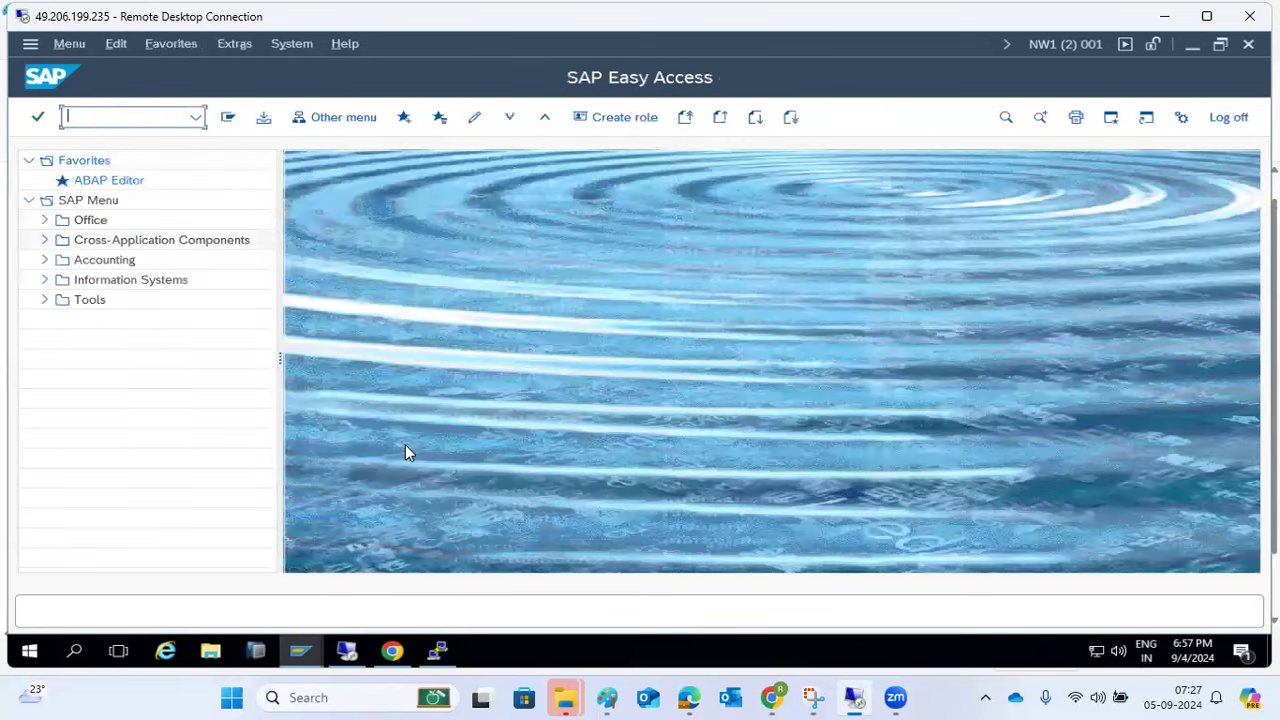
# - Minimize the PuTTY terminal and switch to the third SAP session
pyautogui.click(300, 650)
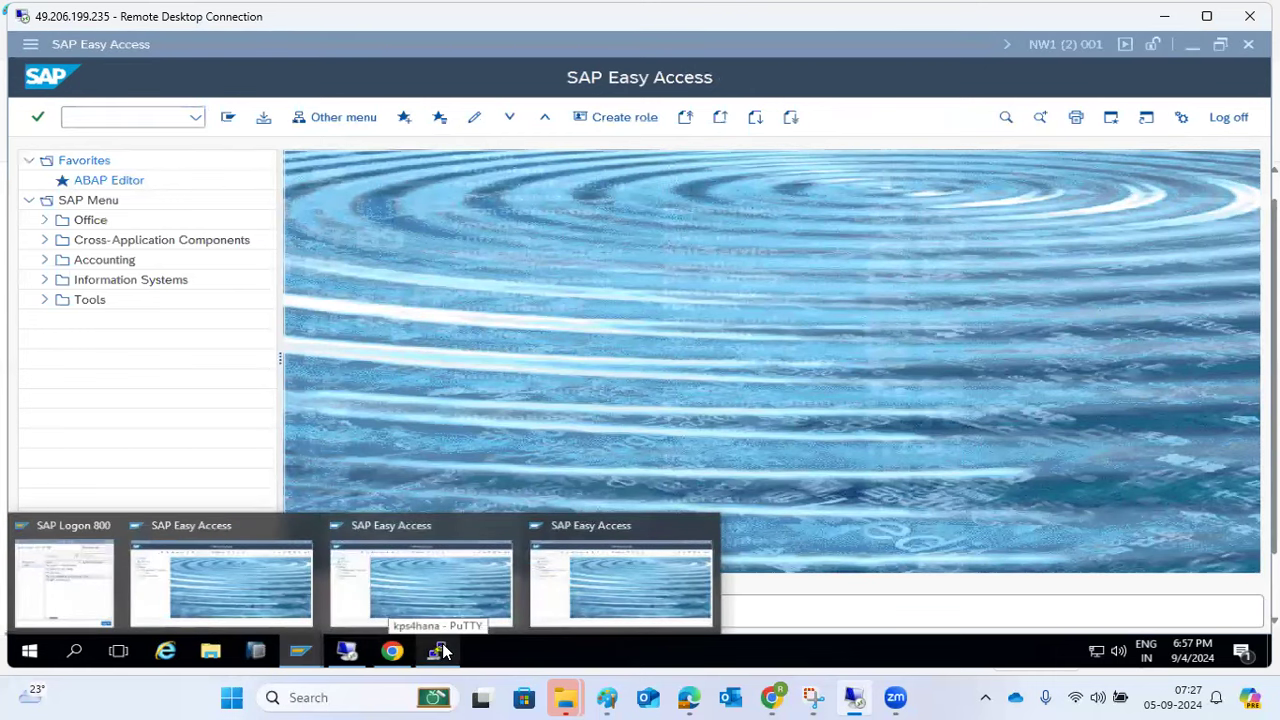
pyautogui.click(441, 651)
pyautogui.click(441, 651)
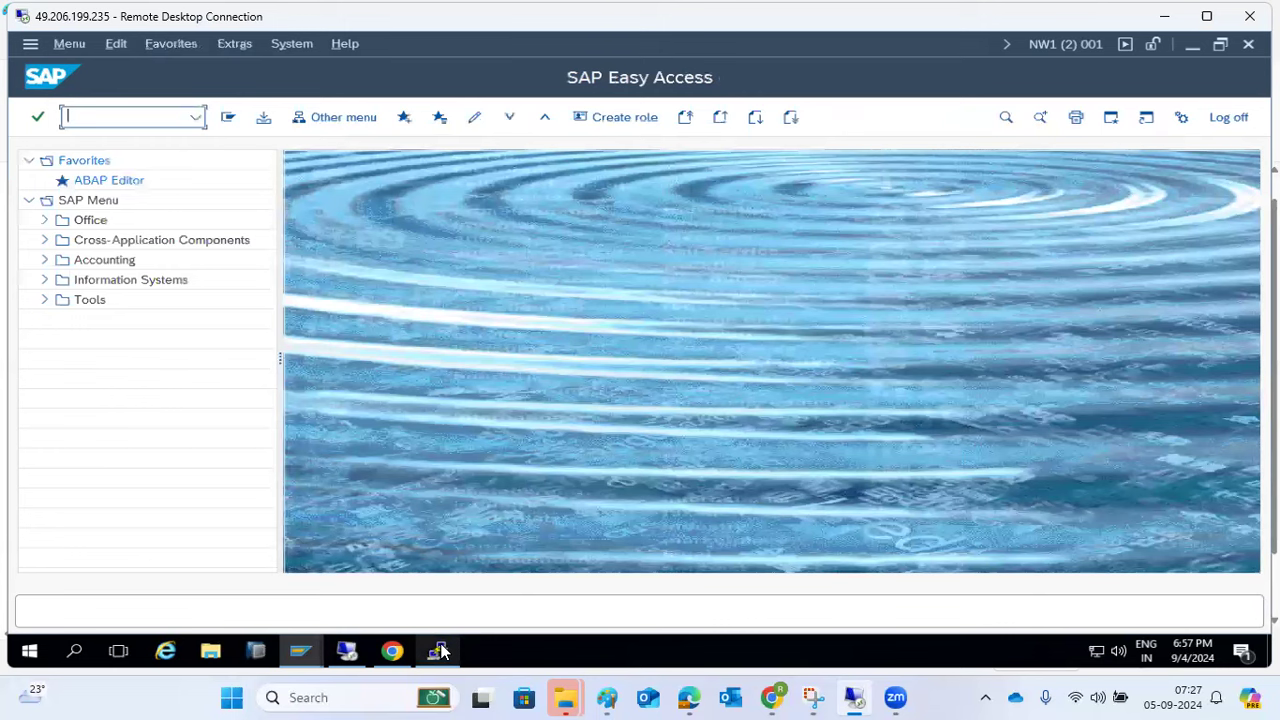
pyautogui.moveTo(313, 624)
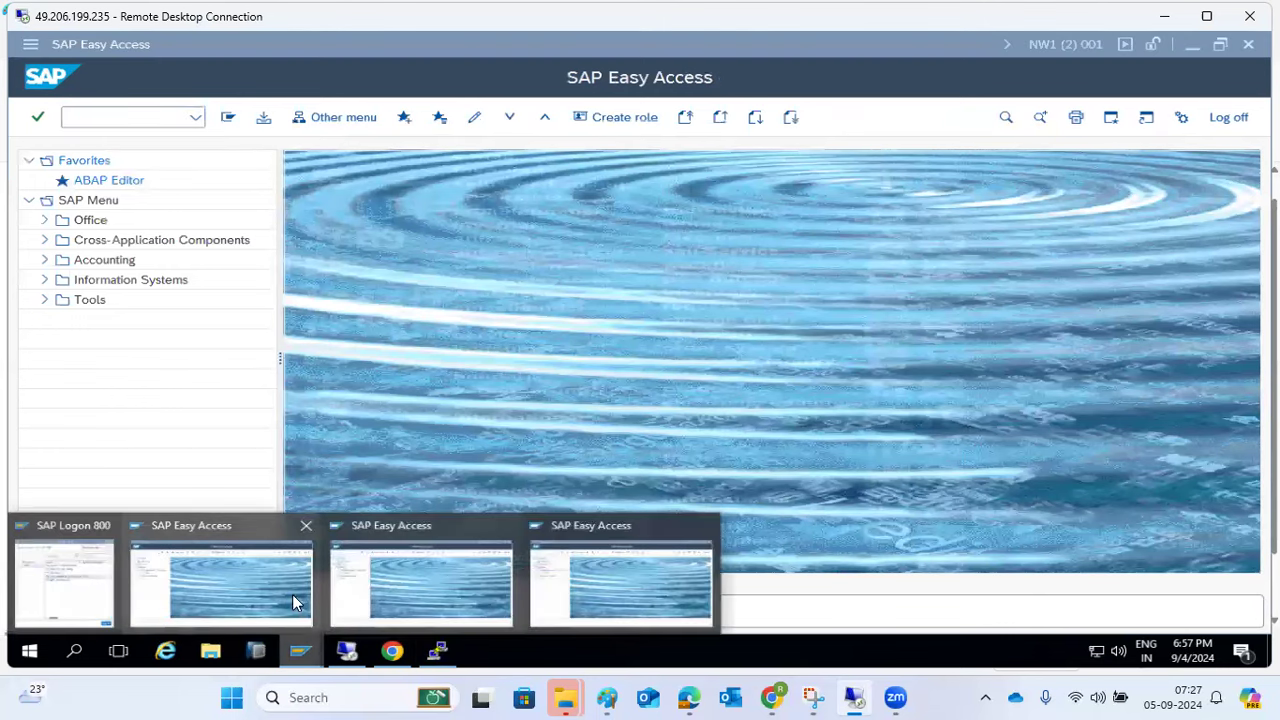
pyautogui.click(242, 584)
pyautogui.moveTo(304, 640)
pyautogui.click(560, 598)
# - Run SM37 and list all jobs (*) for user BASIS
pyautogui.write('sm37')
pyautogui.press('Return')
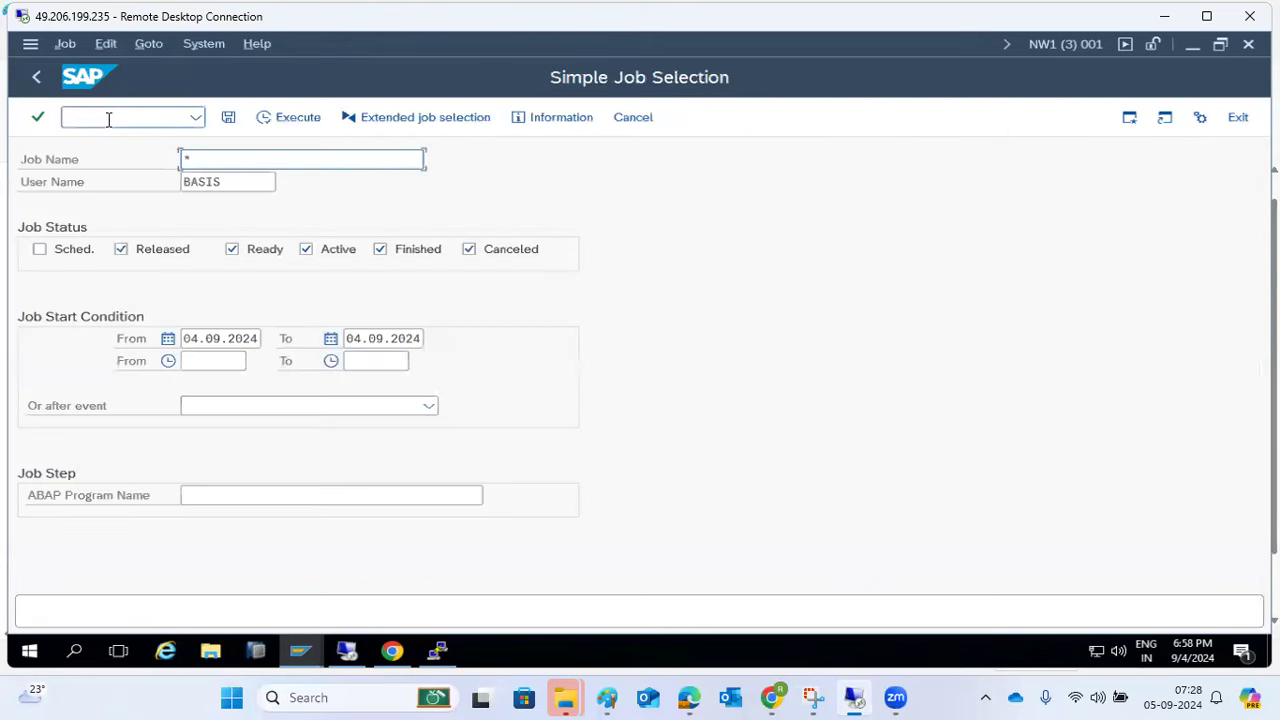
pyautogui.click(217, 161)
pyautogui.click(298, 116)
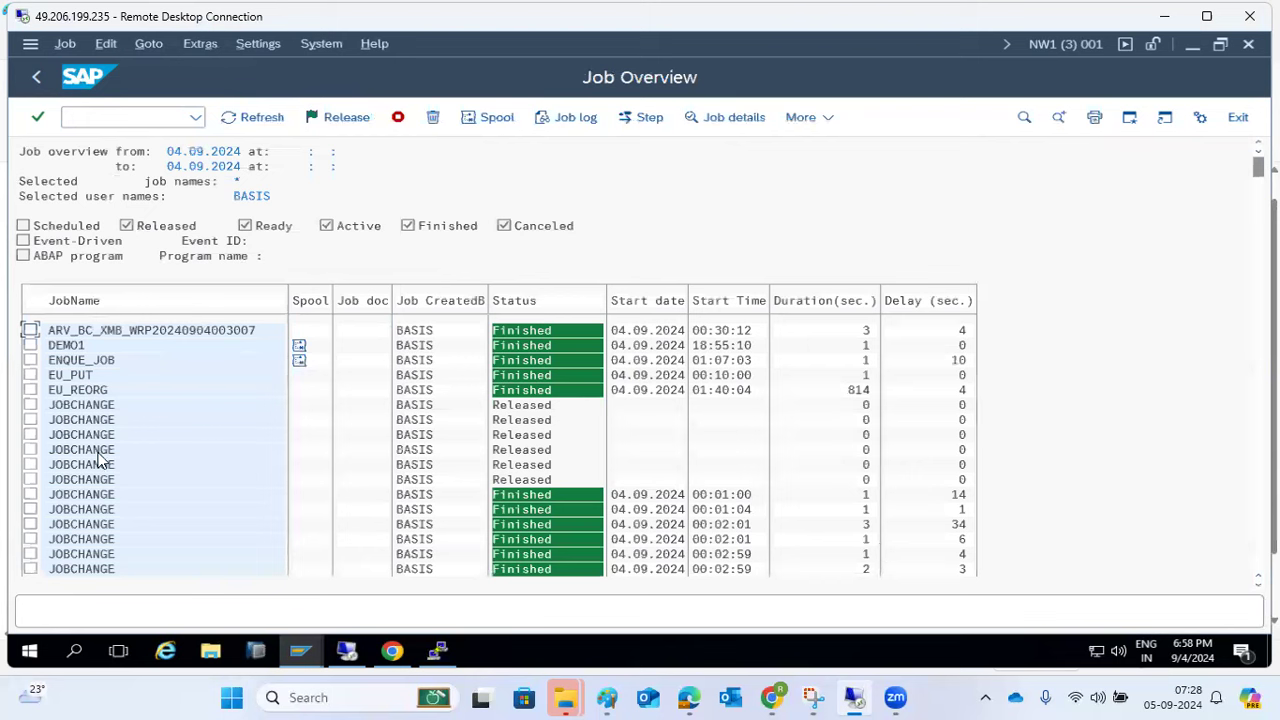
# - Inspect the details of a released JOBCHANGE job and the SAPCONNECT ALL SEND job
pyautogui.click(30, 404)
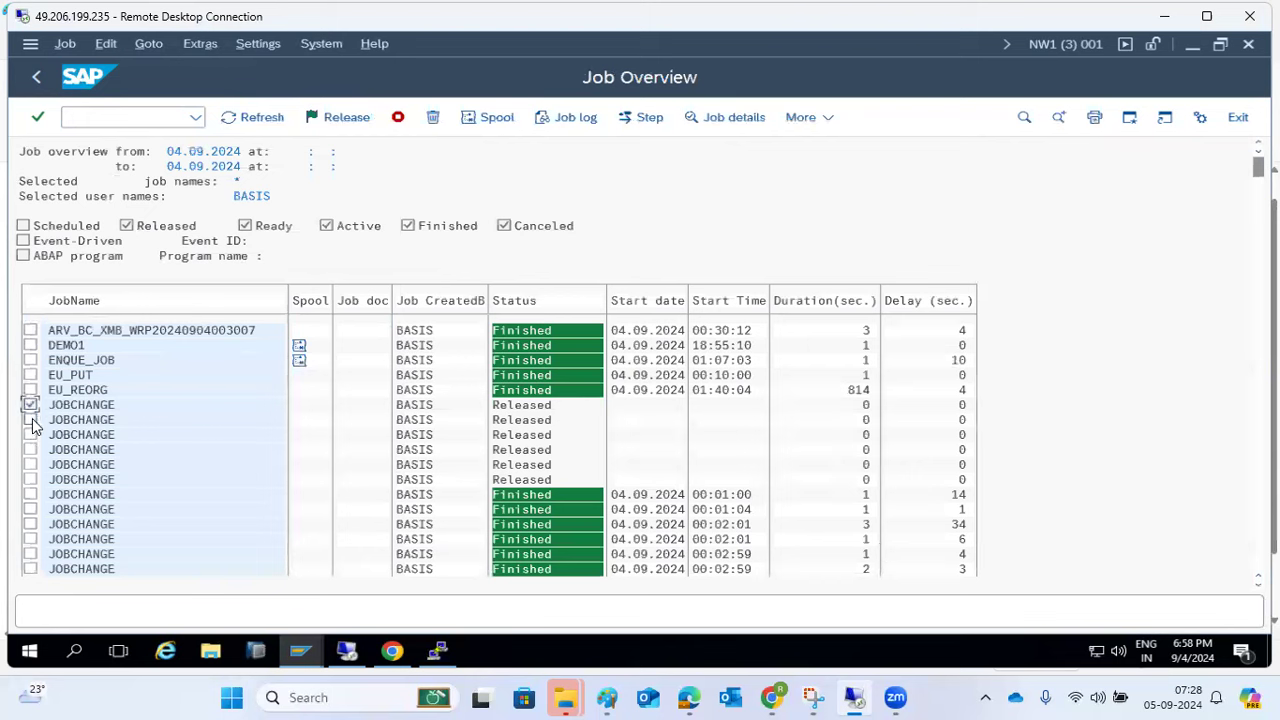
pyautogui.doubleClick(95, 405)
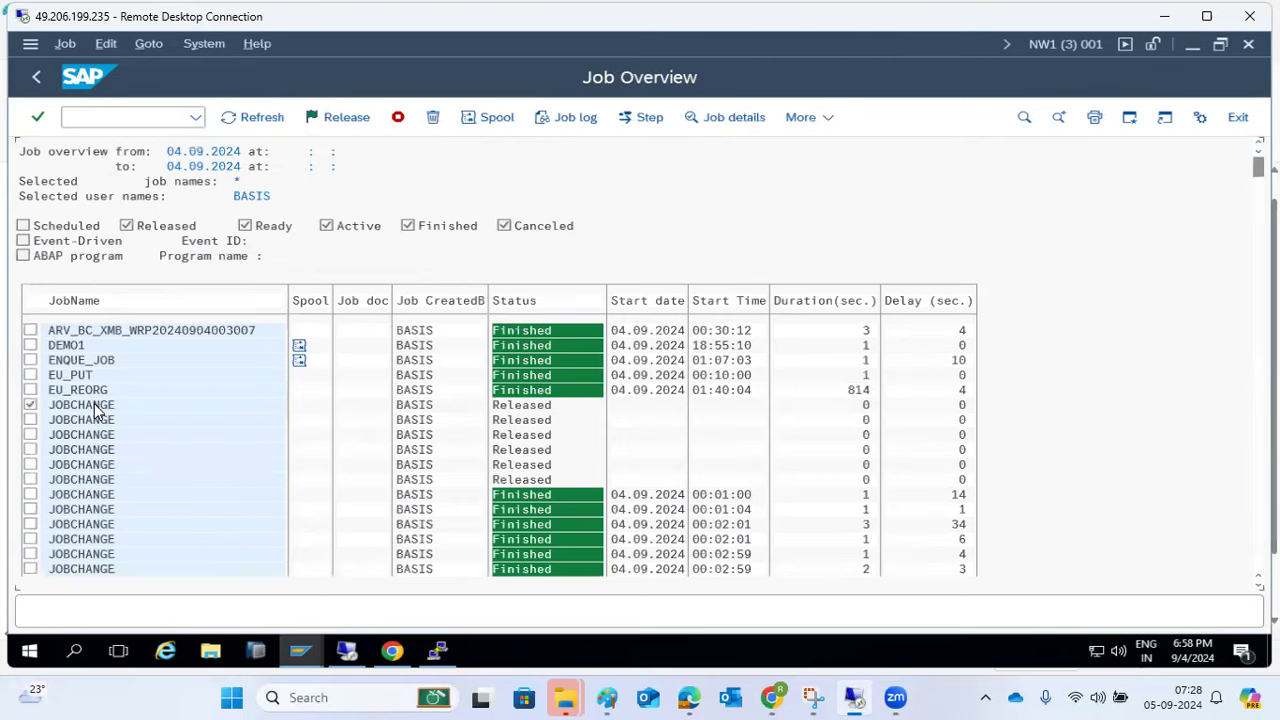
pyautogui.click(38, 77)
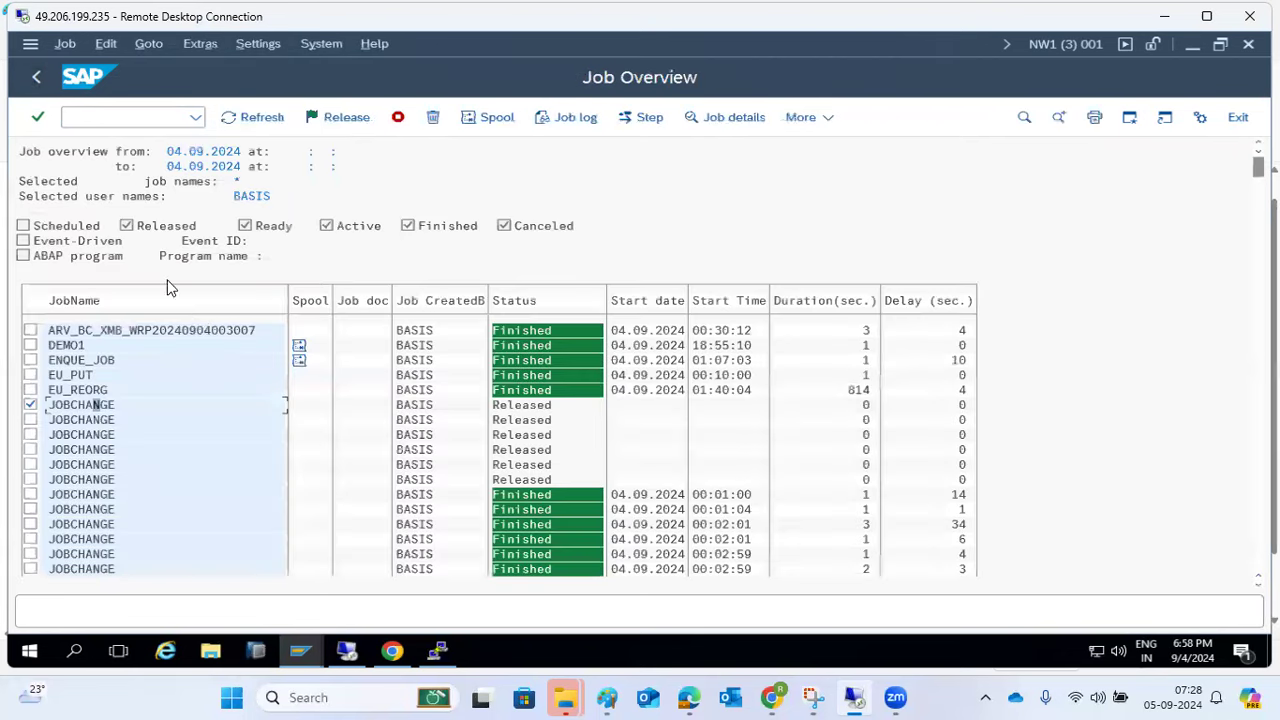
pyautogui.click(31, 405)
pyautogui.scroll(-5, 448, 531)
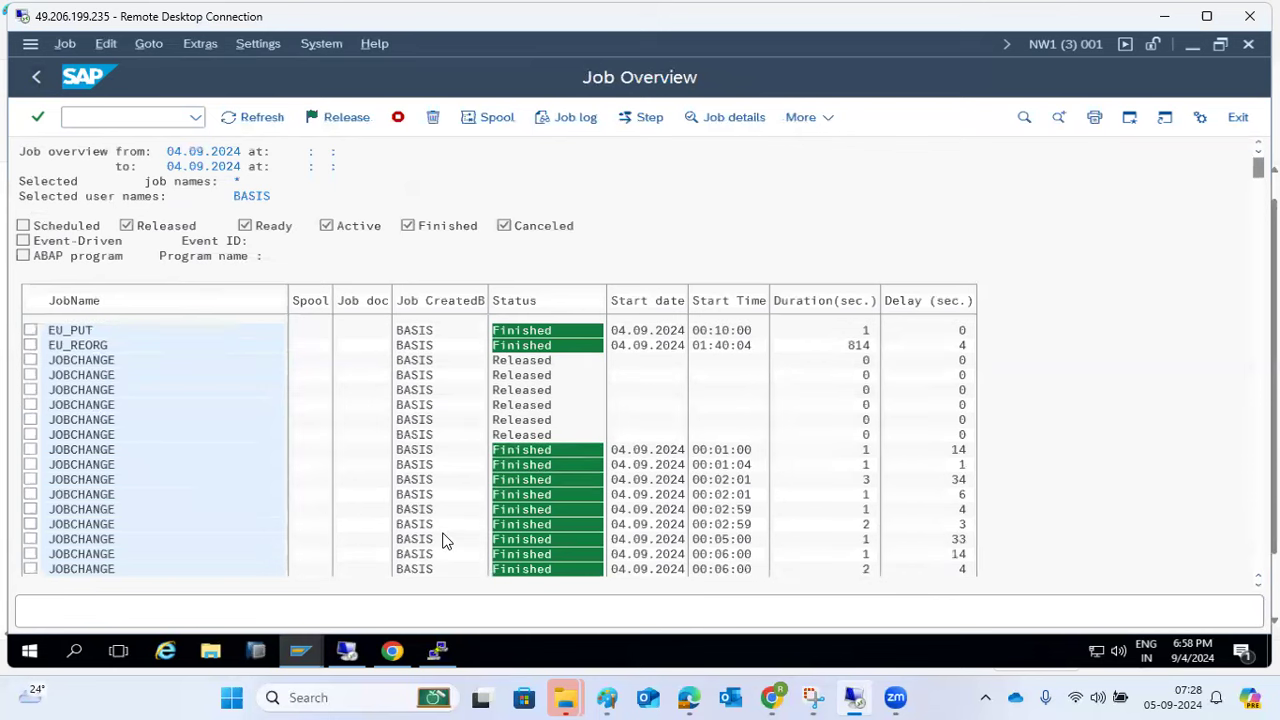
pyautogui.moveTo(1259, 168); pyautogui.dragTo(1241, 594)
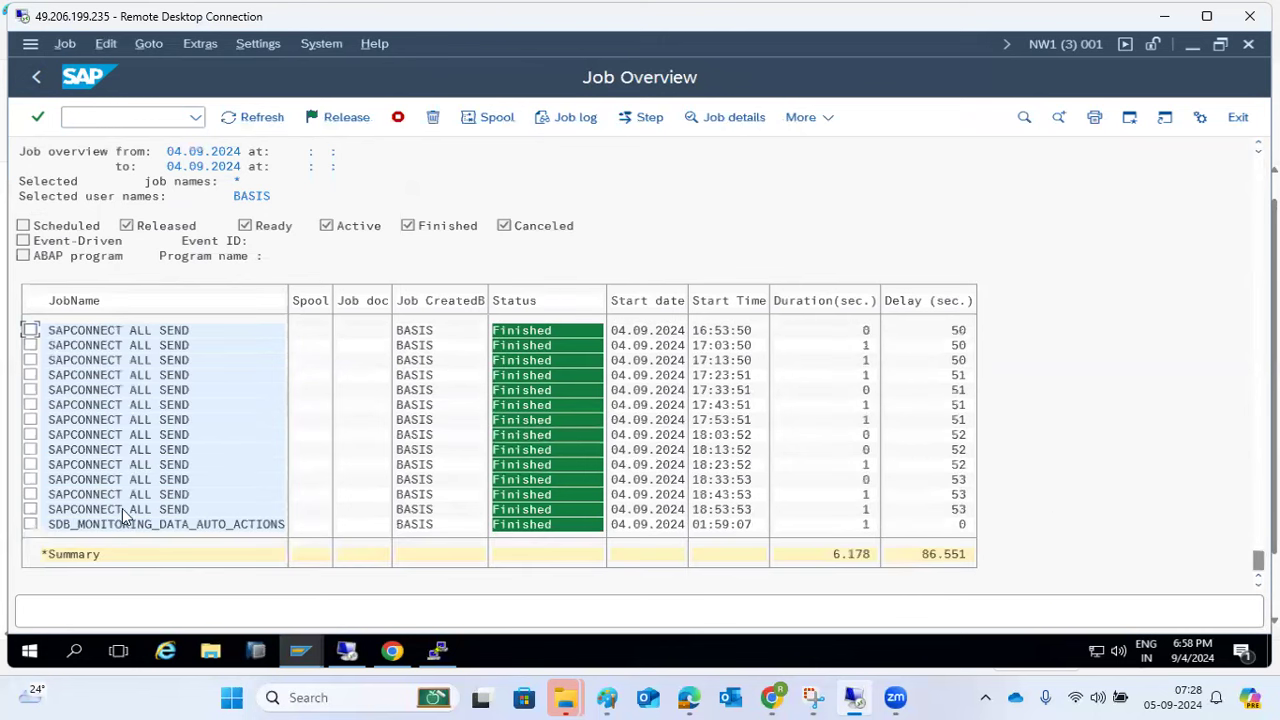
pyautogui.scroll(3, 165, 425)
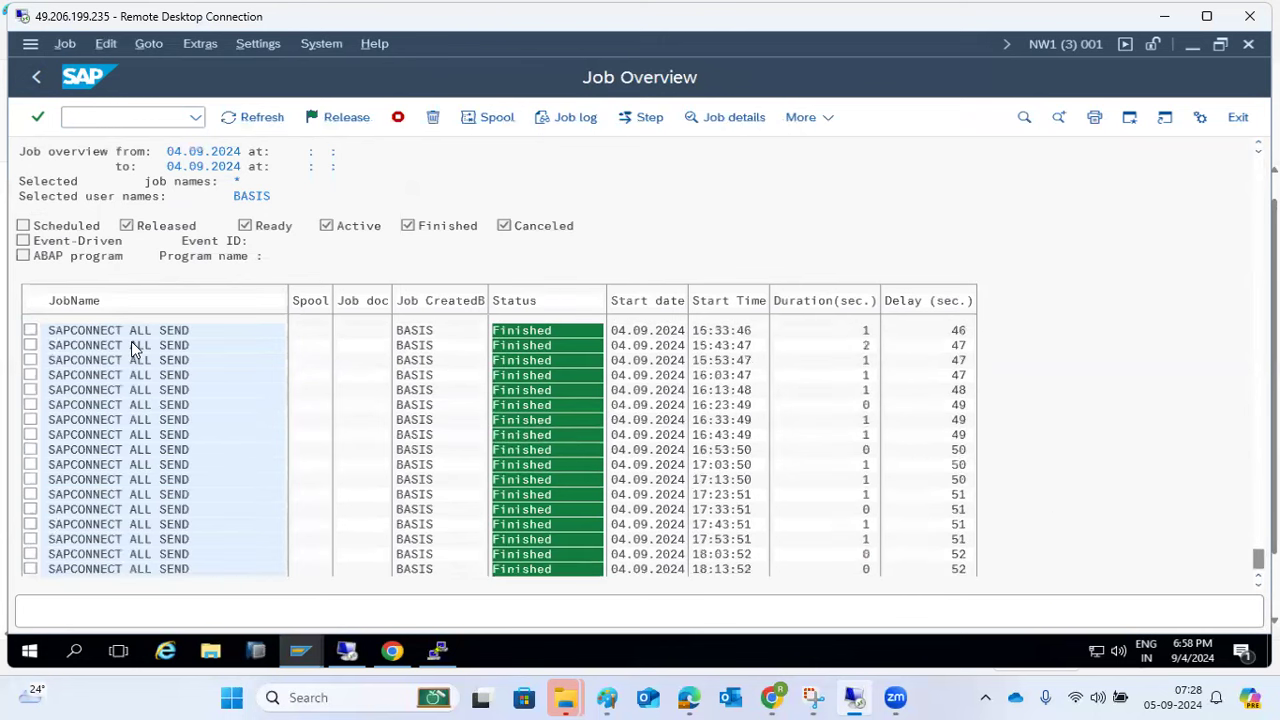
pyautogui.doubleClick(131, 341)
pyautogui.click(31, 79)
pyautogui.scroll(5, 285, 345)
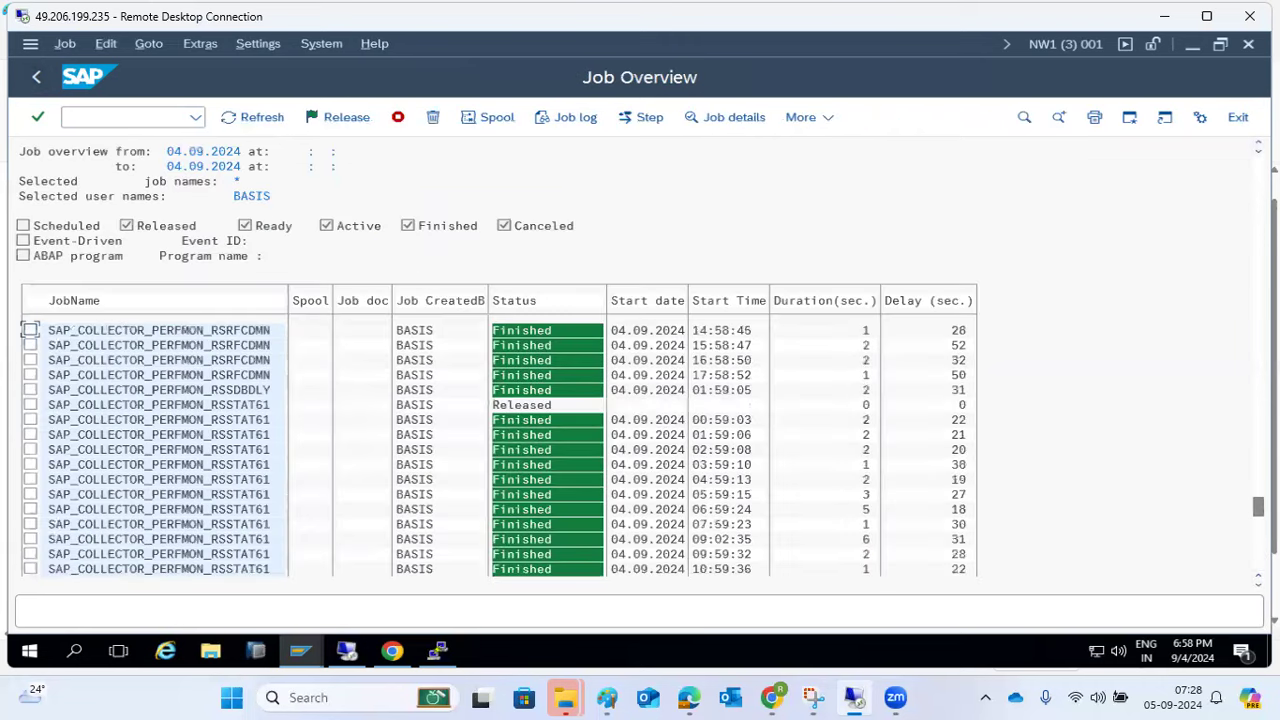
pyautogui.scroll(5, 1245, 463)
pyautogui.scroll(5, 1245, 463)
pyautogui.moveTo(1258, 345); pyautogui.dragTo(1258, 258)
# - Filter the job selection to Canceled jobs only and list them
pyautogui.click(36, 76)
pyautogui.click(203, 258)
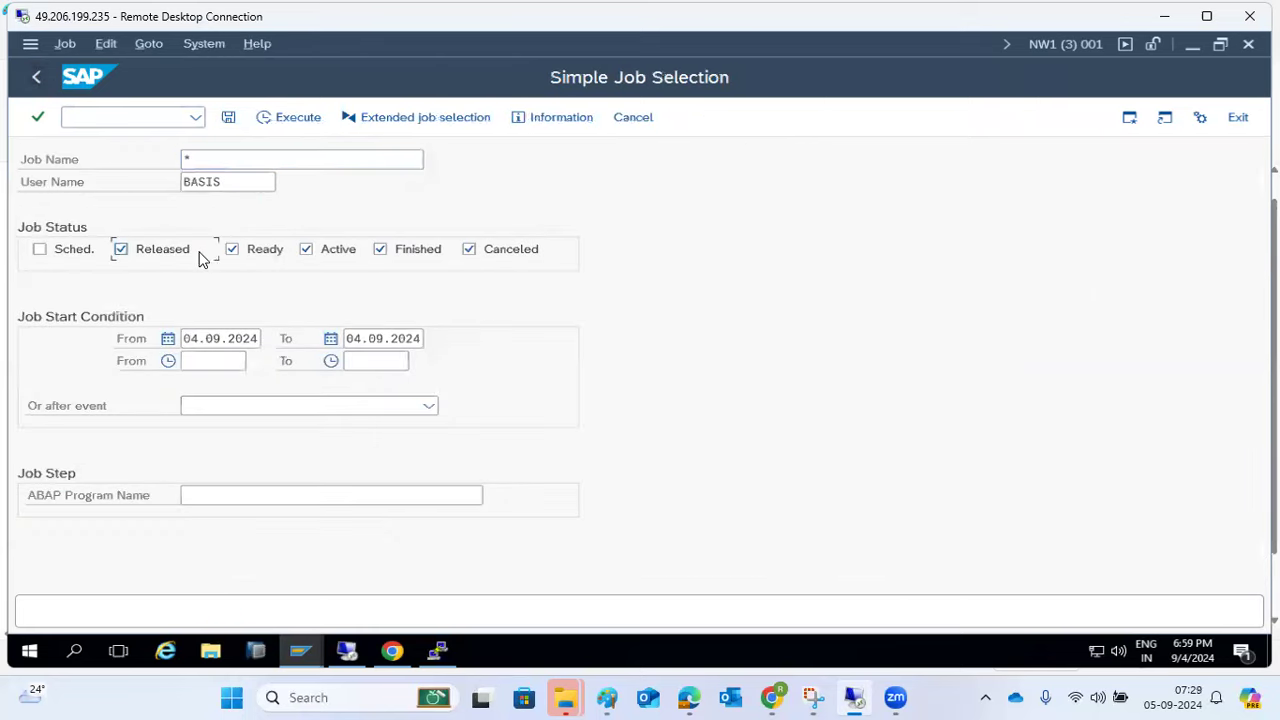
pyautogui.click(244, 257)
pyautogui.click(313, 257)
pyautogui.click(410, 256)
pyautogui.click(314, 117)
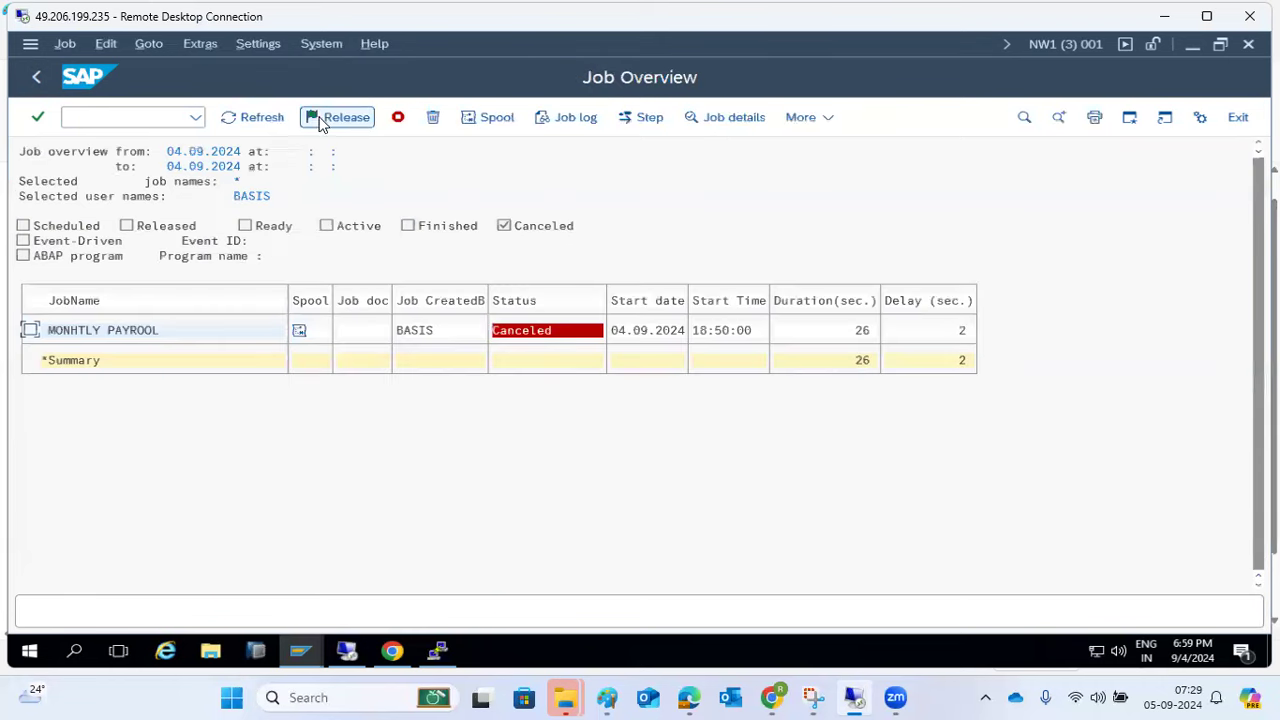
# - Review MONHTLY PAYROOL's job log and its DATASET_NOT_OPEN runtime error dump
pyautogui.click(118, 332)
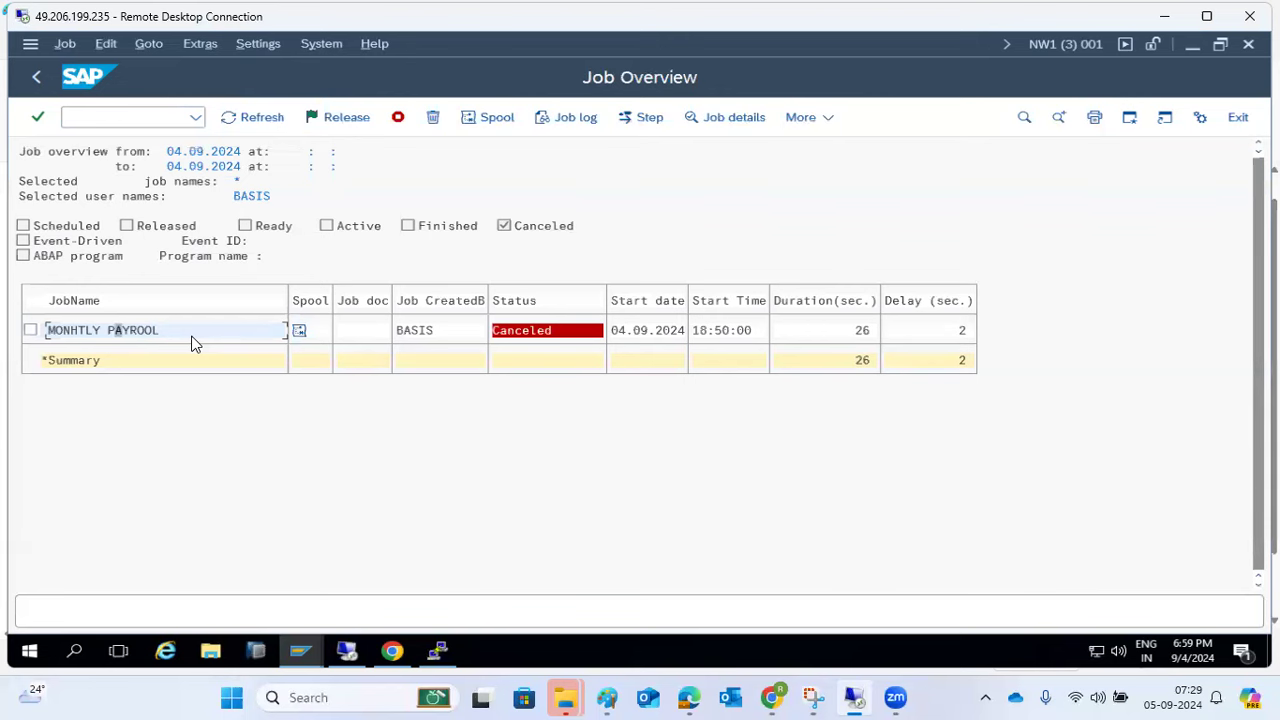
pyautogui.click(568, 117)
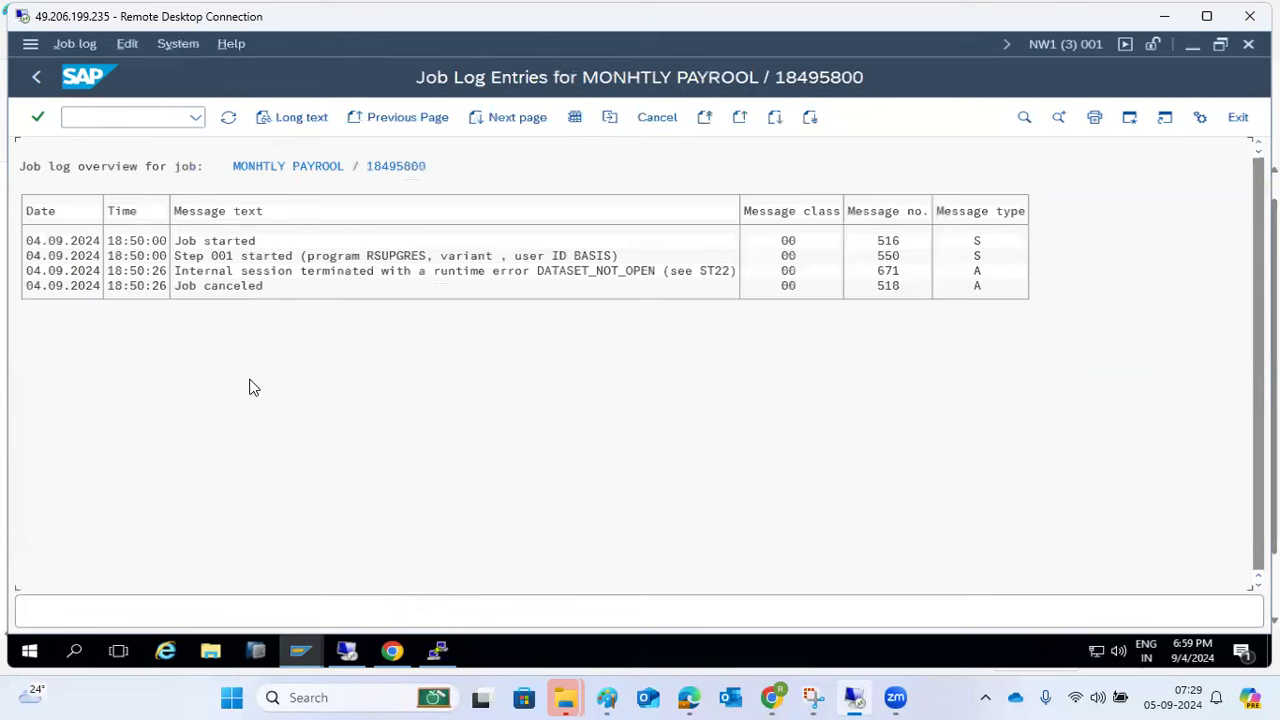
pyautogui.doubleClick(566, 272)
pyautogui.click(243, 300)
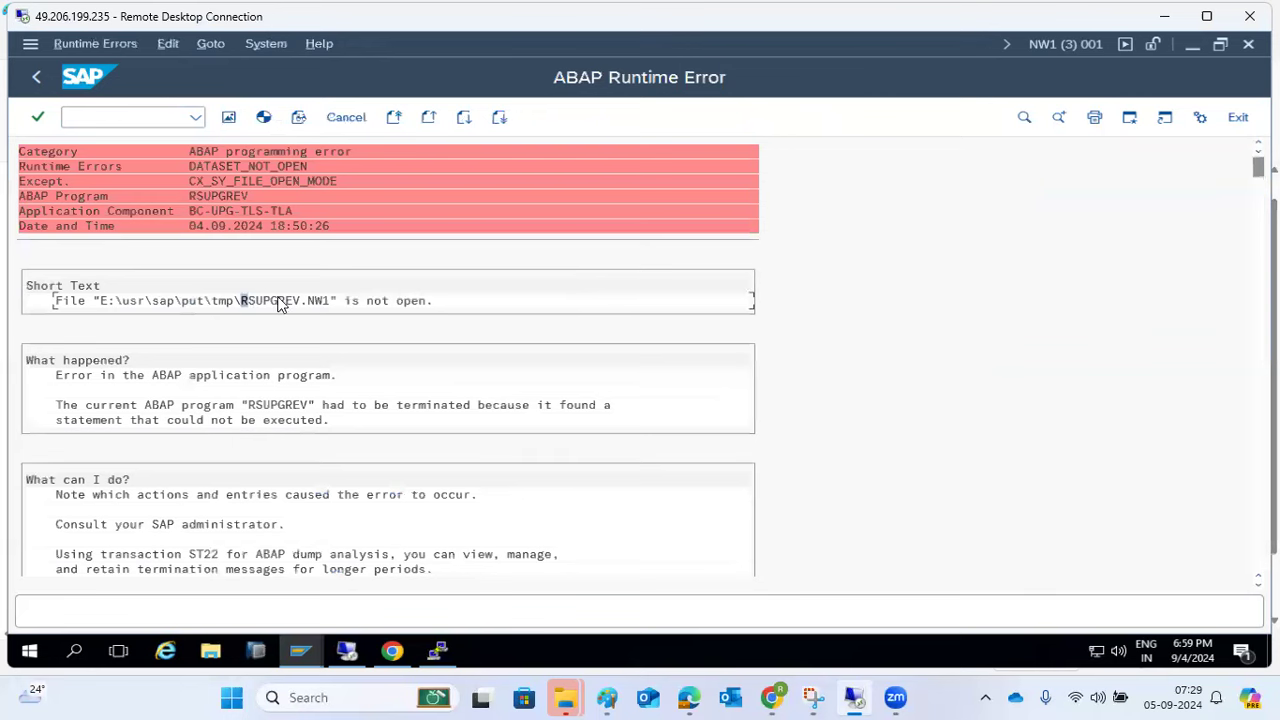
pyautogui.click(43, 70)
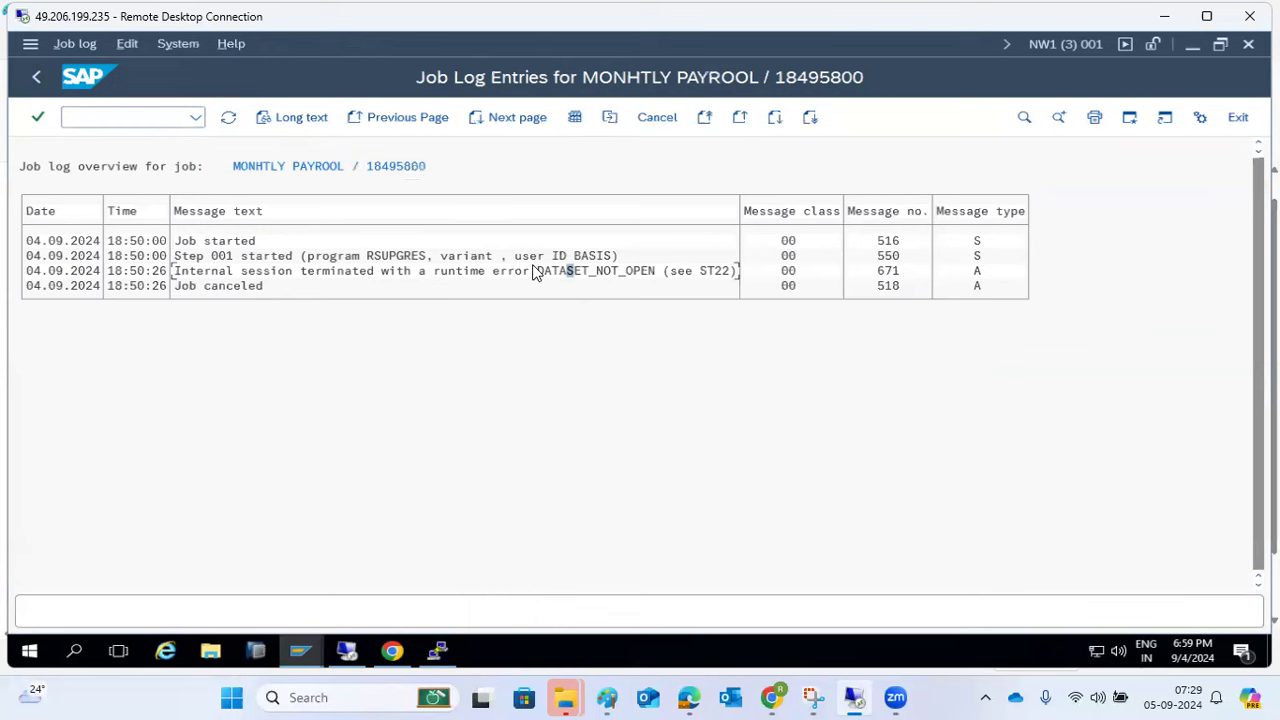
pyautogui.click(38, 77)
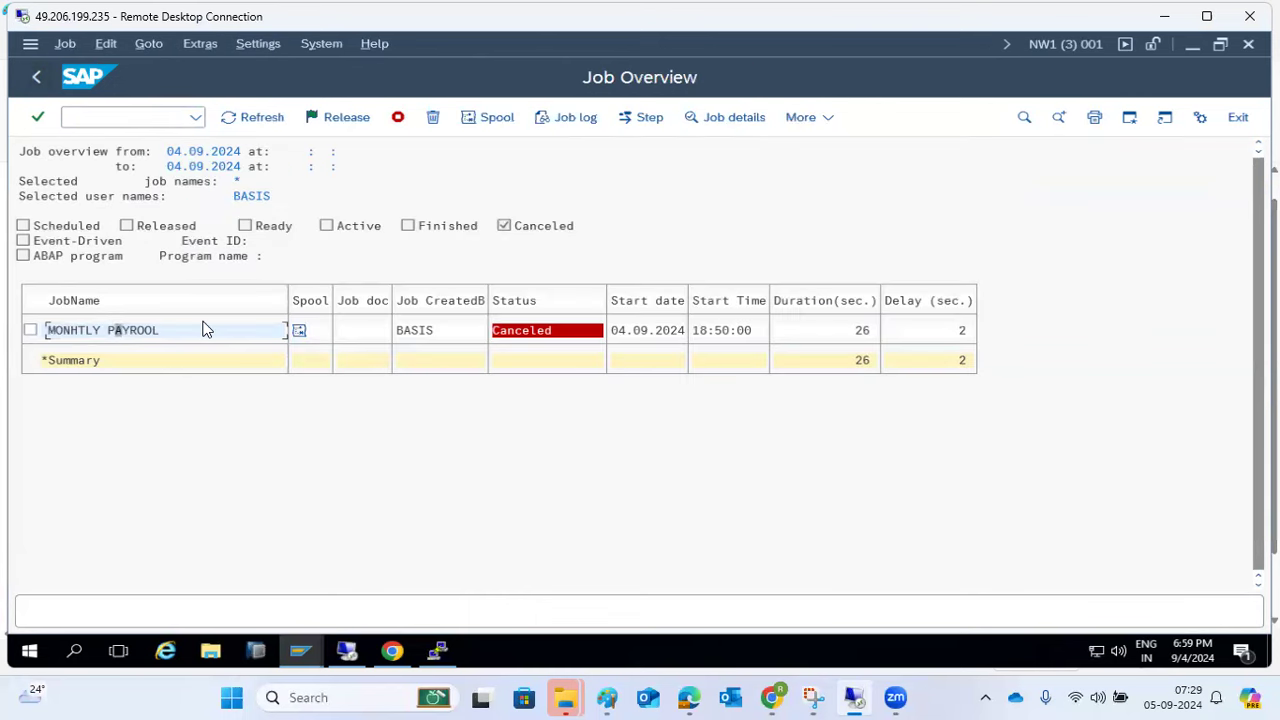
# - Check MONHTLY PAYROOL's spool requests and return to the job selection
pyautogui.click(299, 330)
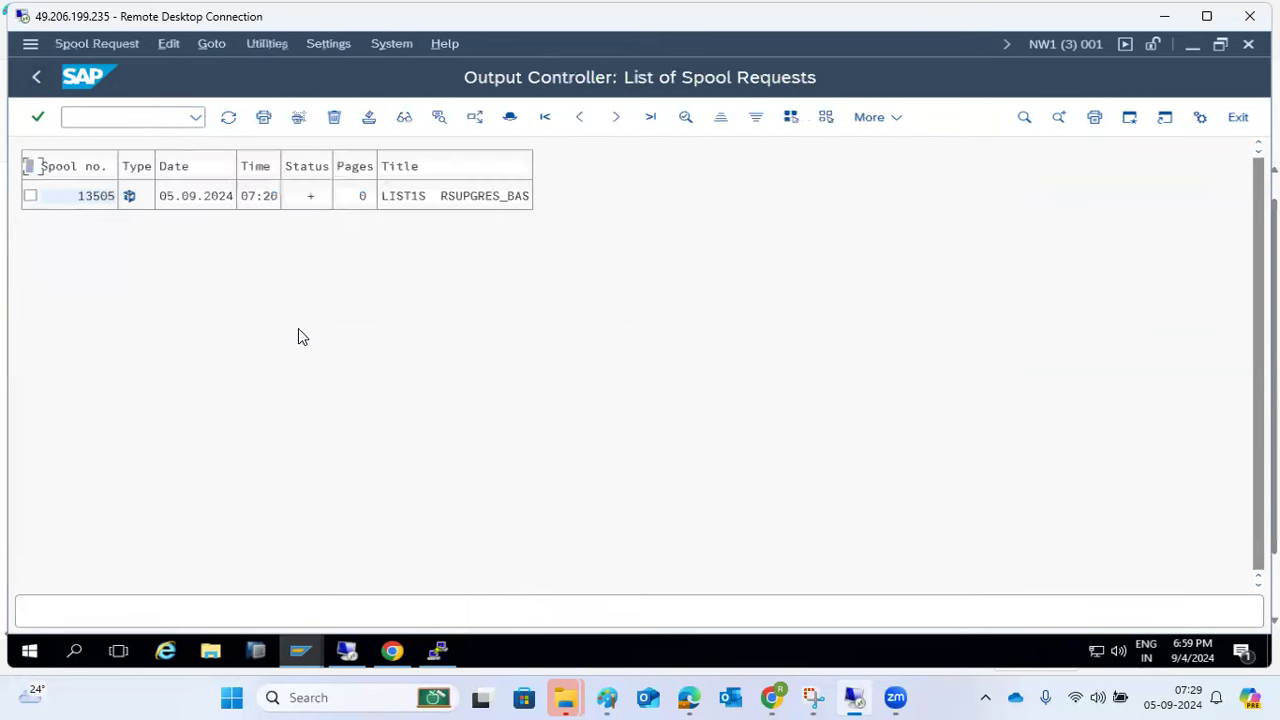
pyautogui.click(130, 199)
pyautogui.click(38, 76)
pyautogui.click(38, 76)
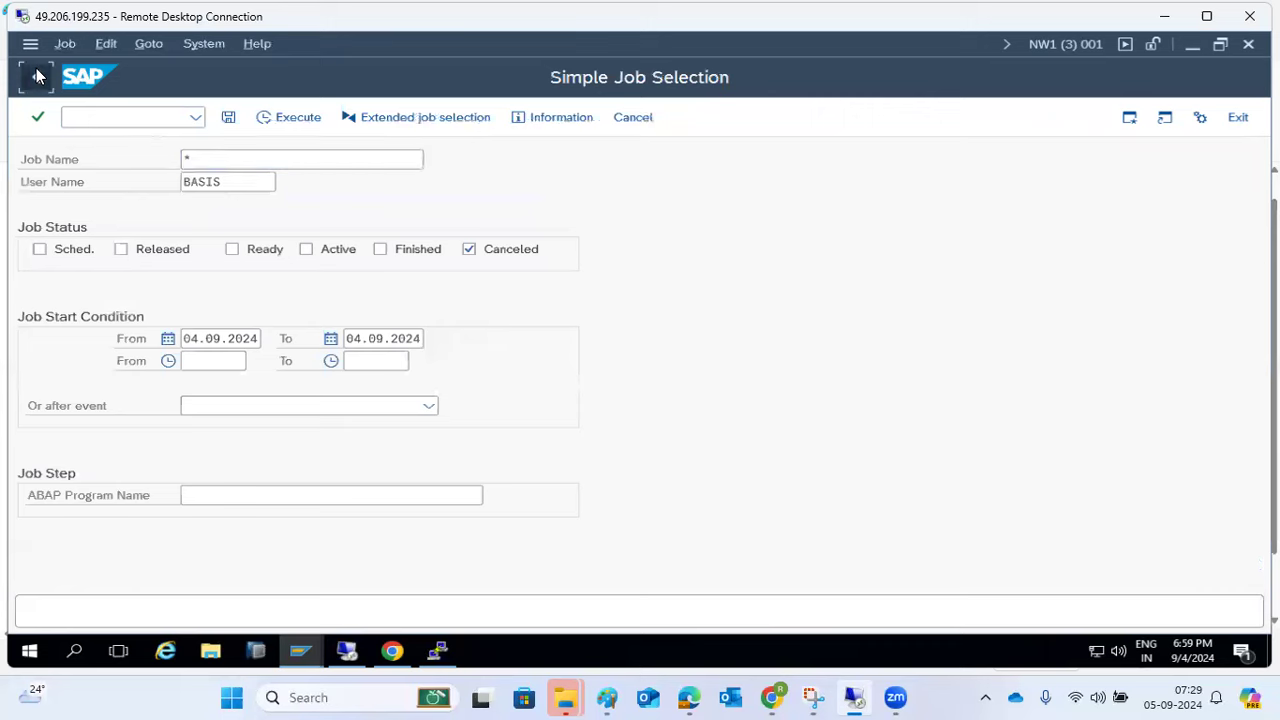
# - In SOST, include Transmitted send status and refresh, then go back and dismiss the popups
pyautogui.click(38, 76)
pyautogui.write('sost')
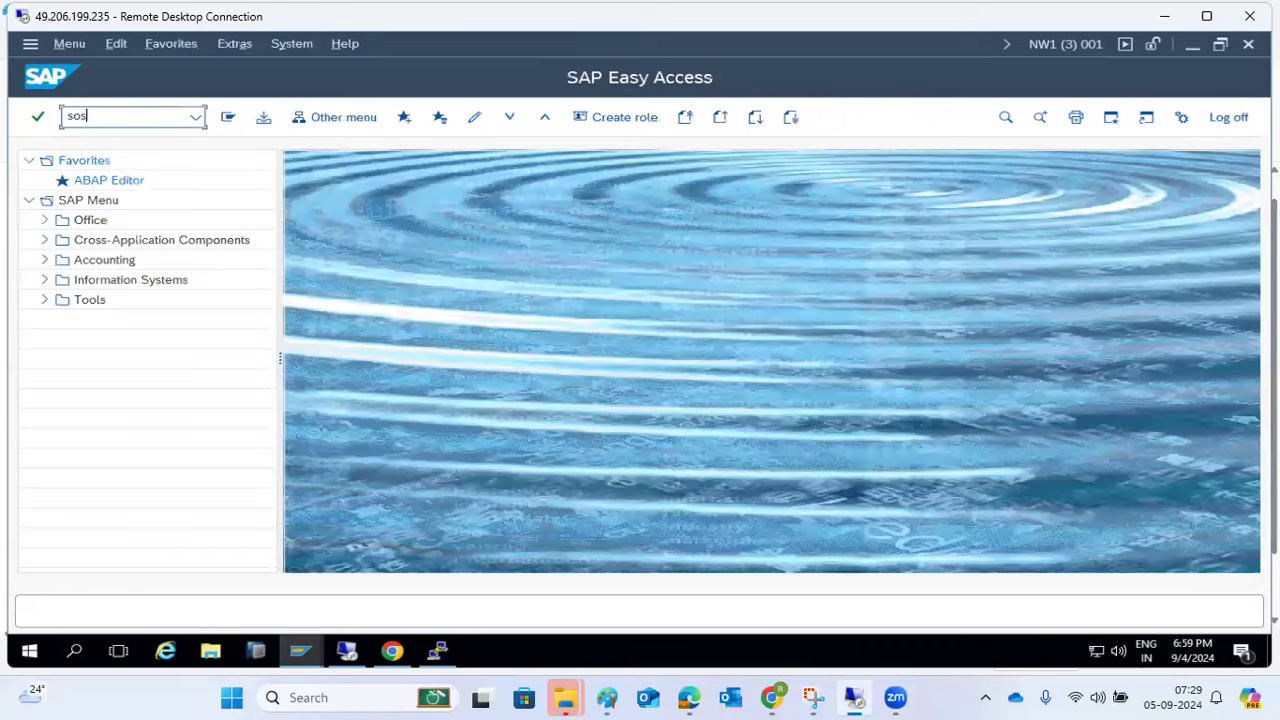
pyautogui.press('Return')
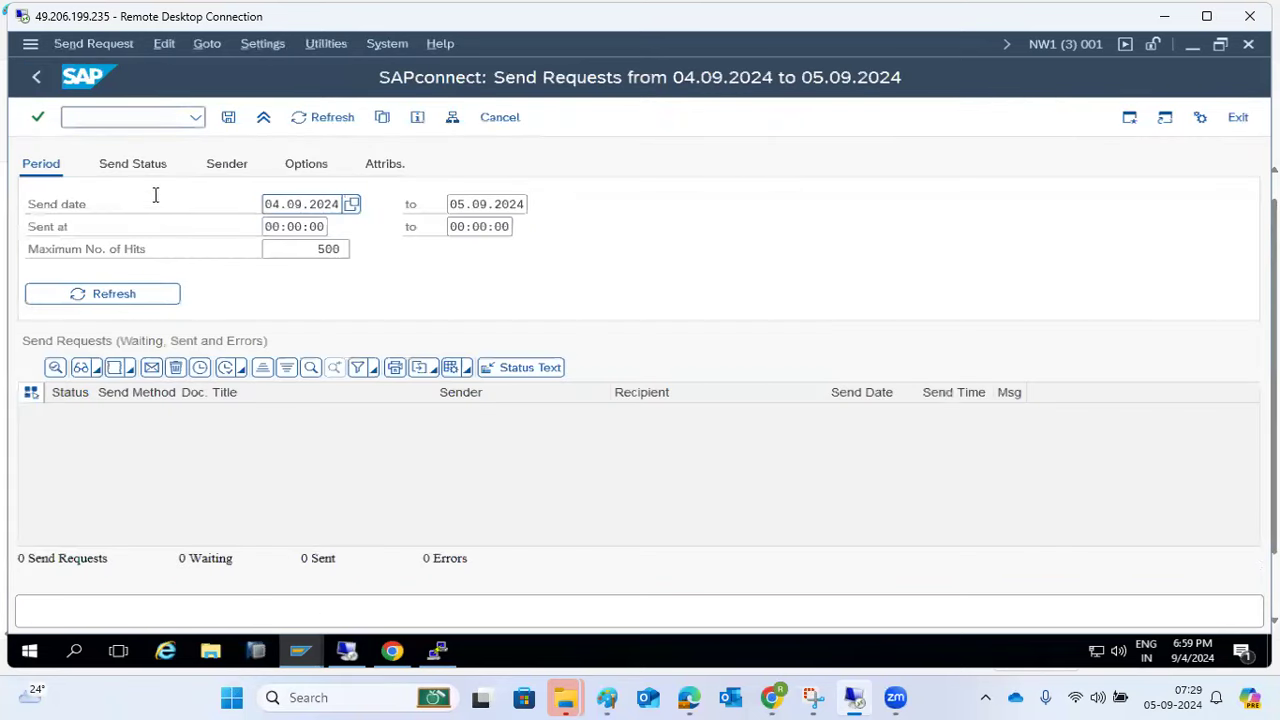
pyautogui.click(142, 164)
pyautogui.click(150, 250)
pyautogui.click(129, 294)
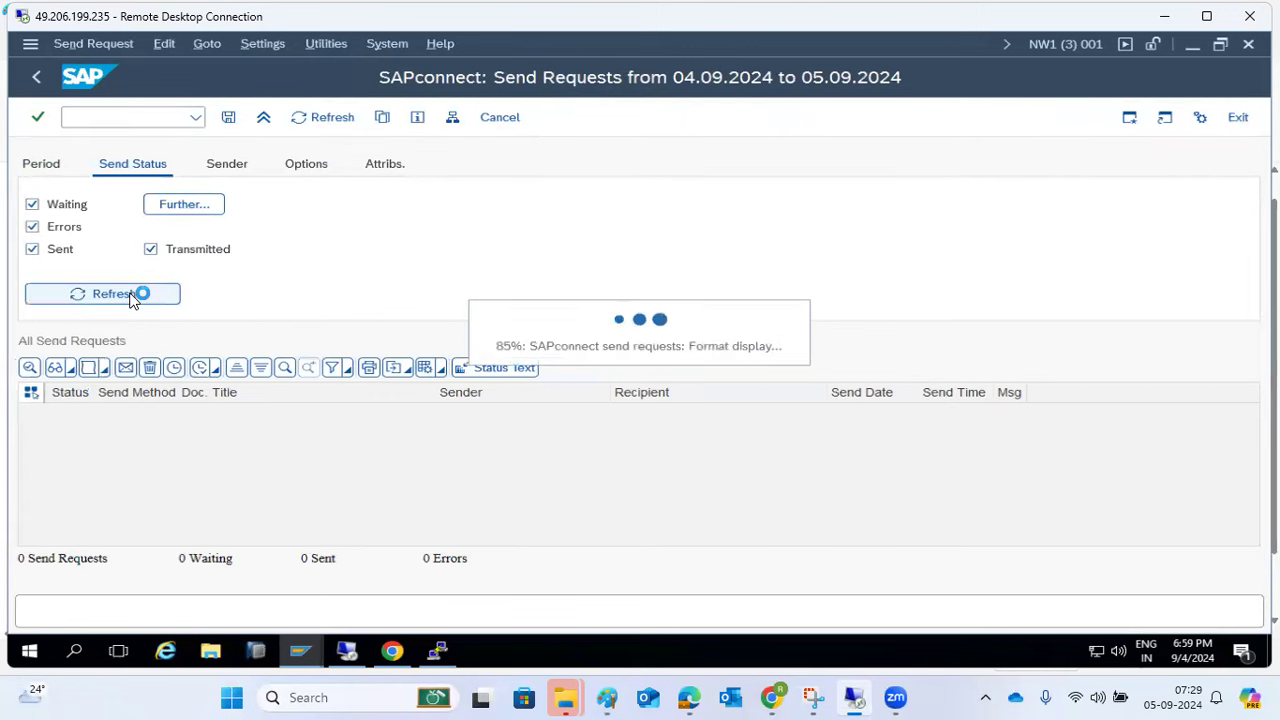
pyautogui.click(36, 77)
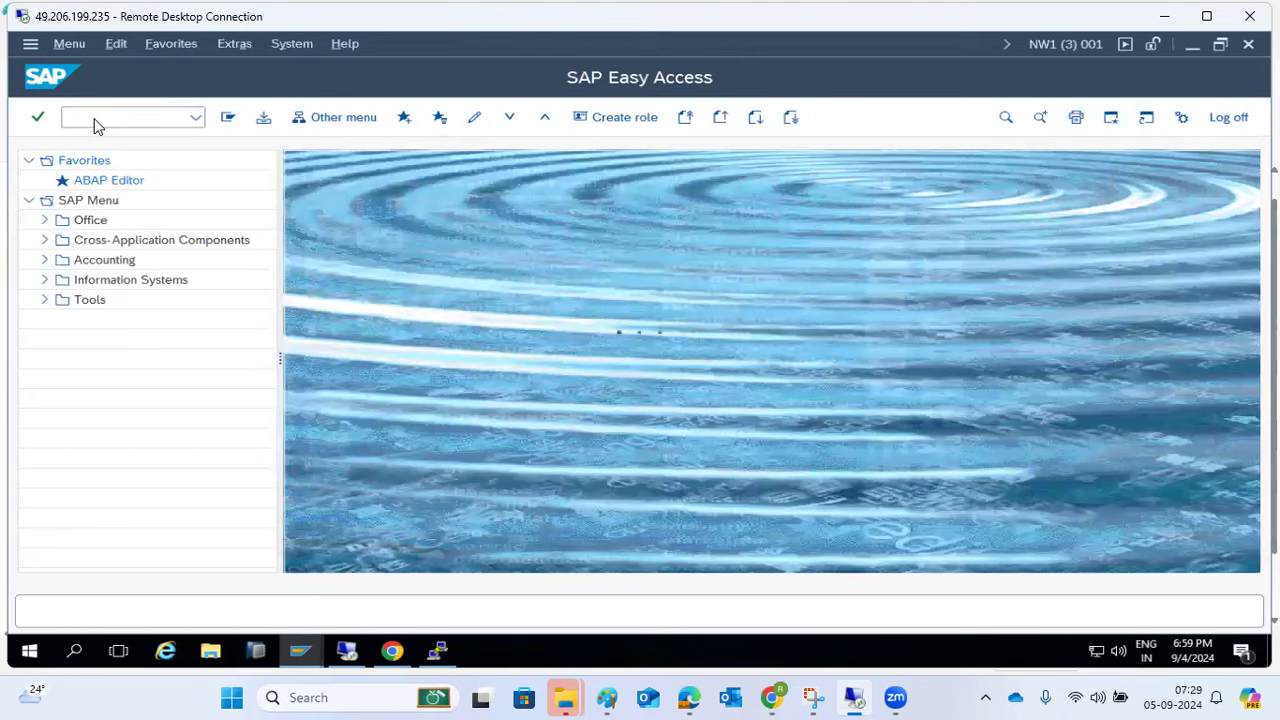
pyautogui.click(627, 180)
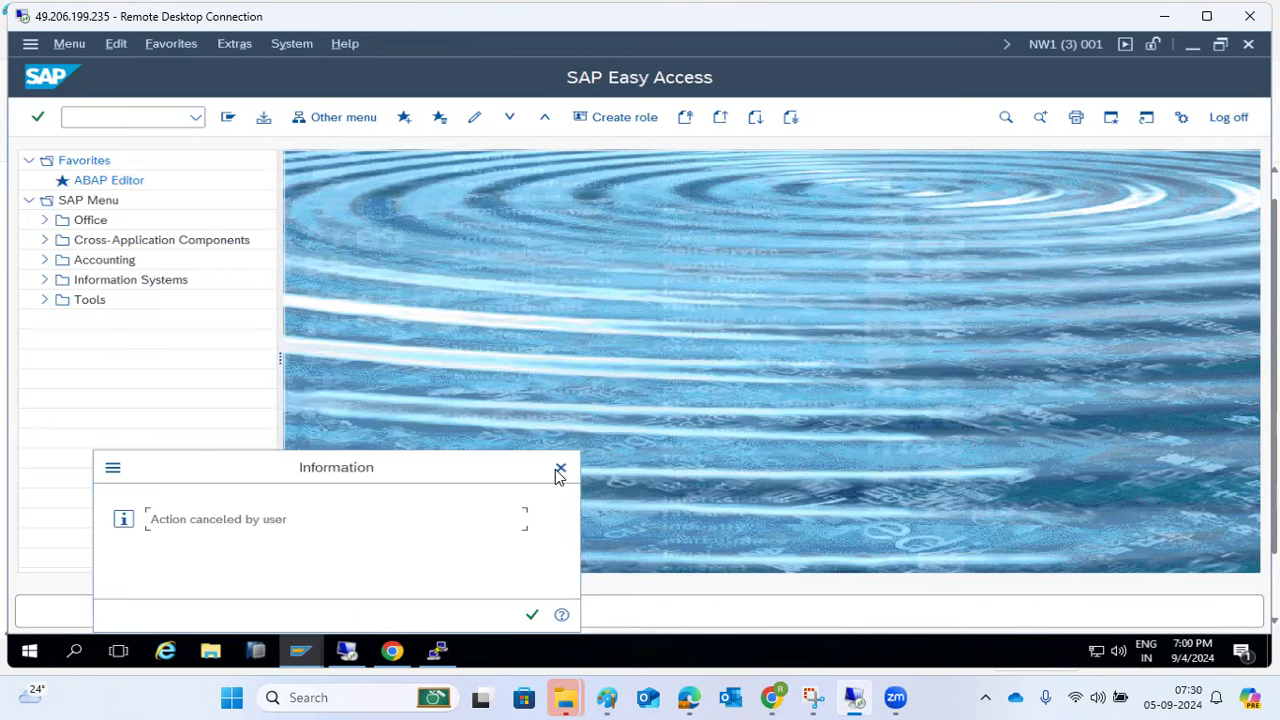
pyautogui.click(560, 468)
# - Change the six released JOBCHANGE jobs from Released back to Scheduled
pyautogui.write('sm37')
pyautogui.press('Return')
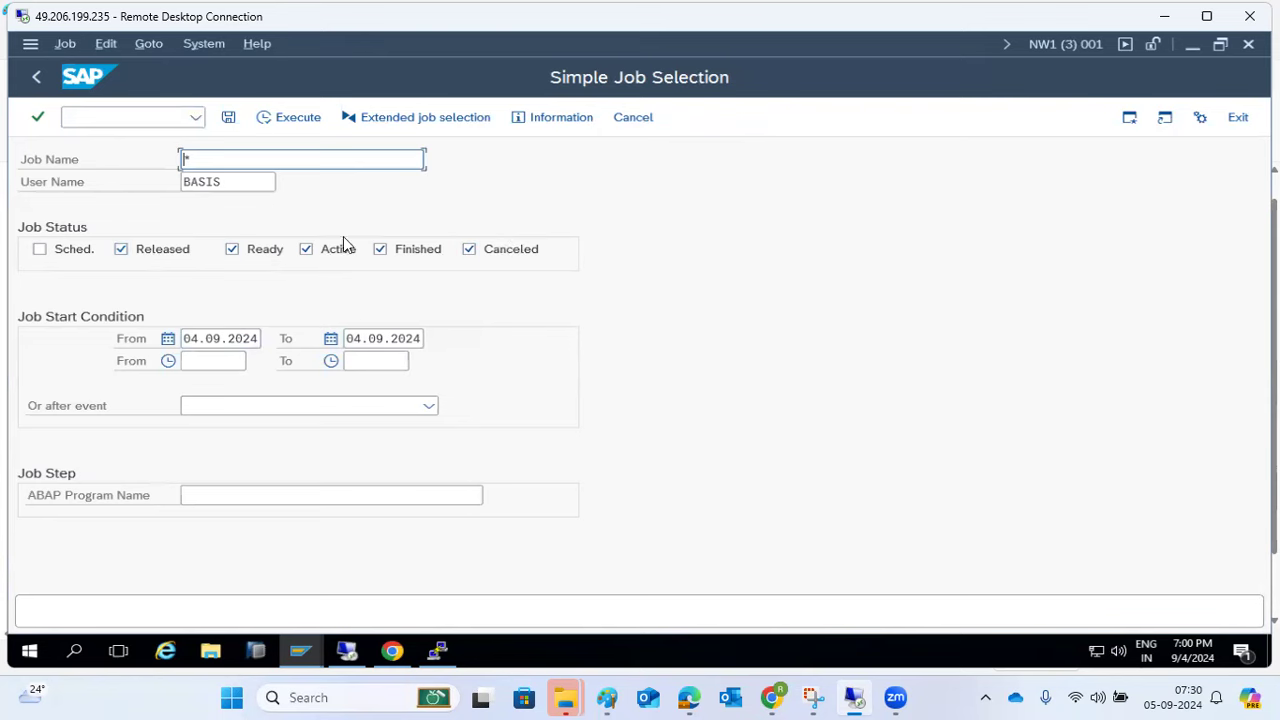
pyautogui.click(288, 119)
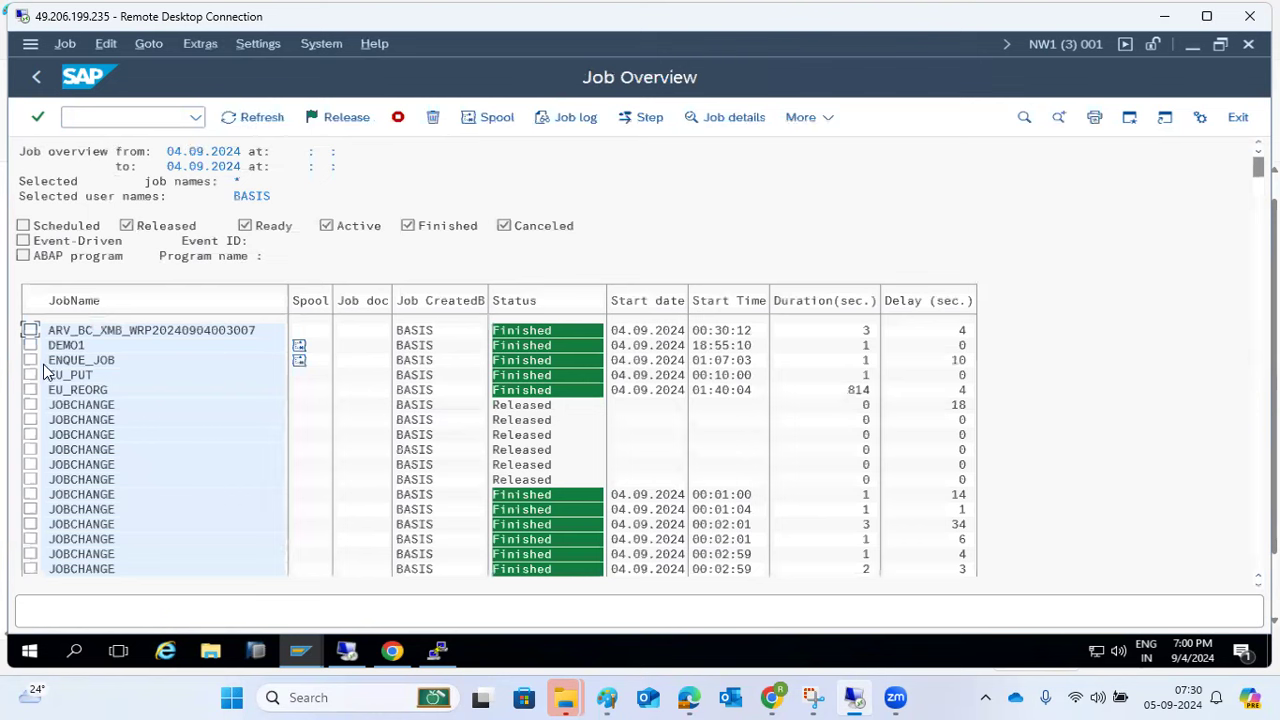
pyautogui.click(30, 405)
pyautogui.click(30, 420)
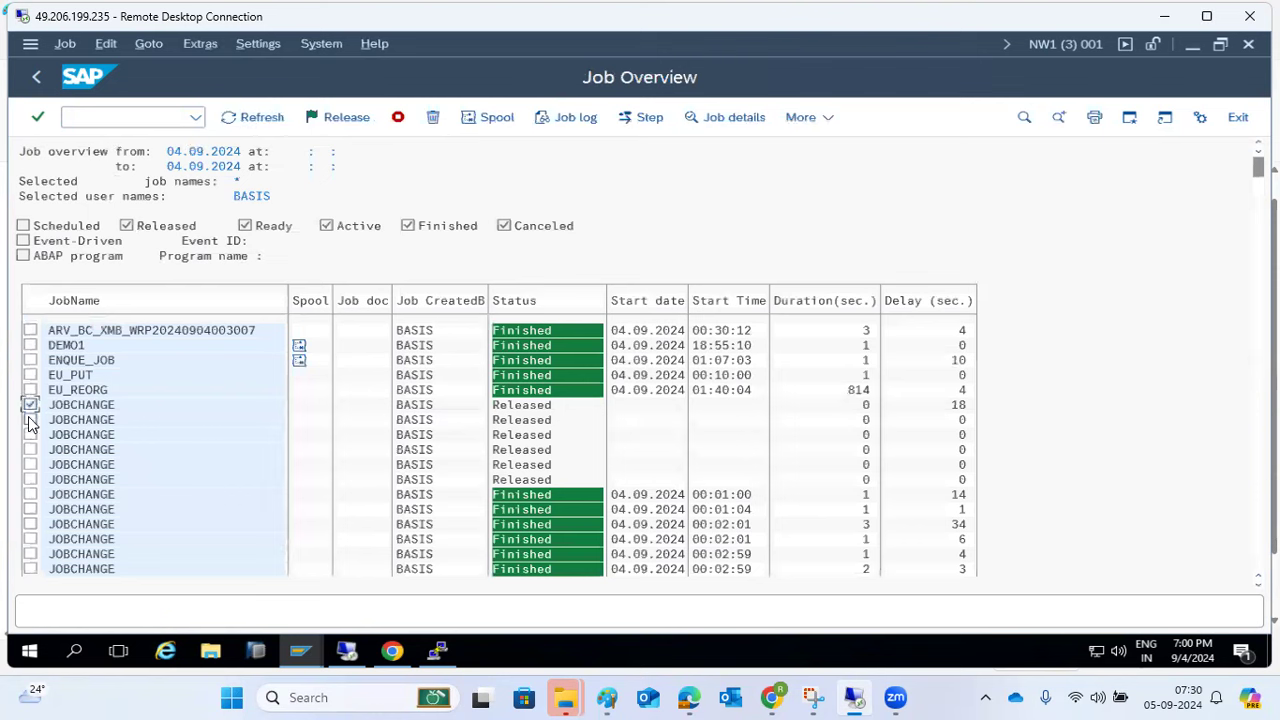
pyautogui.click(30, 435)
pyautogui.click(30, 465)
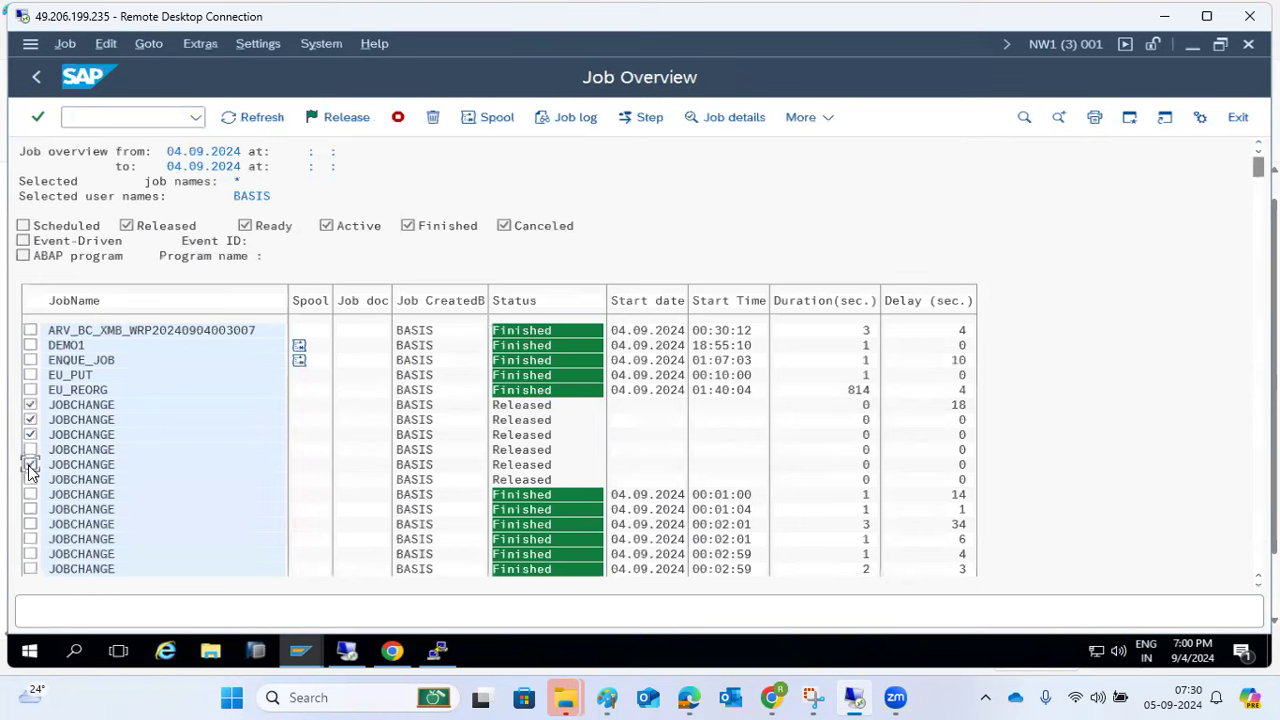
pyautogui.click(30, 480)
pyautogui.click(30, 450)
pyautogui.click(62, 43)
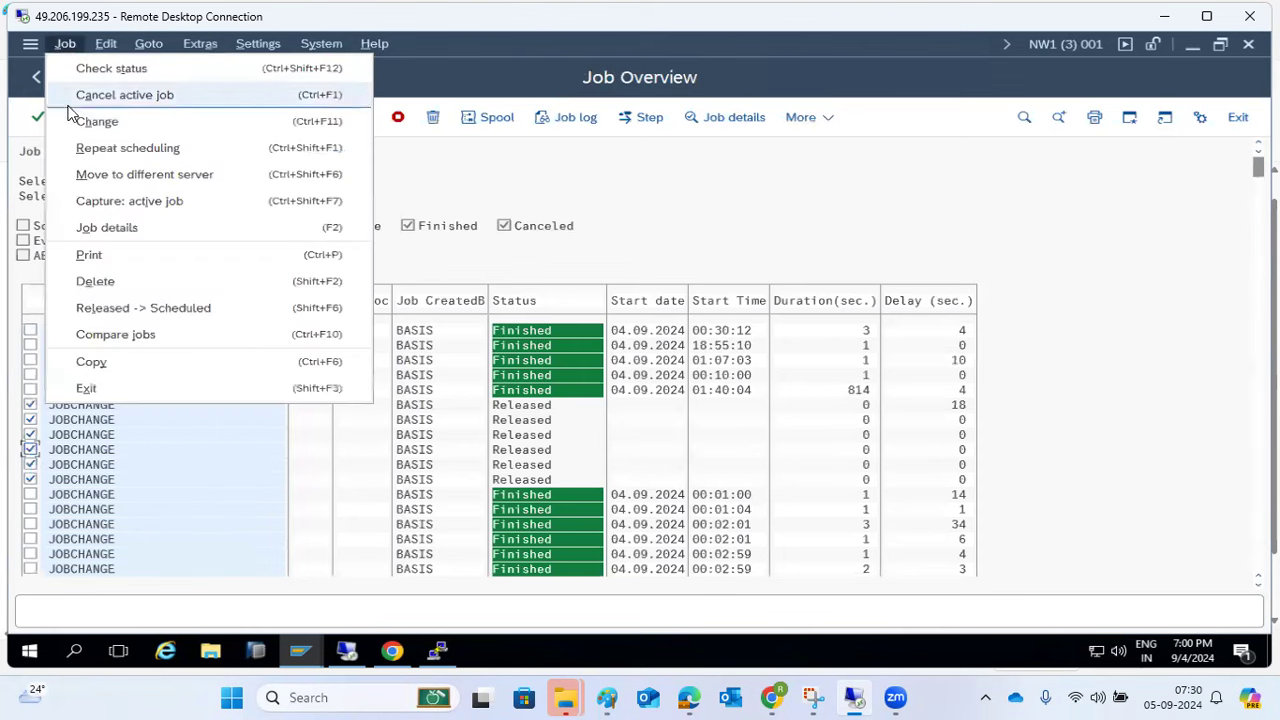
pyautogui.click(130, 308)
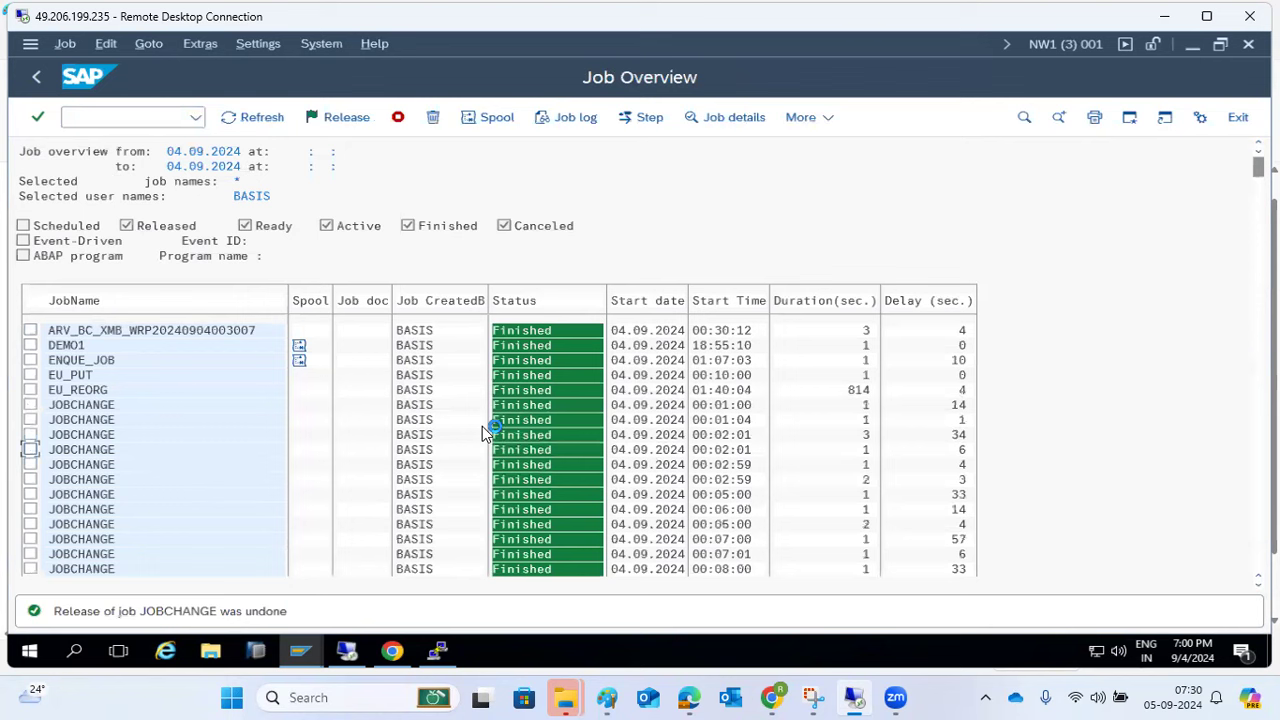
# - Delete one finished JOBCHANGE job, confirming with Yes
pyautogui.click(31, 420)
pyautogui.click(432, 117)
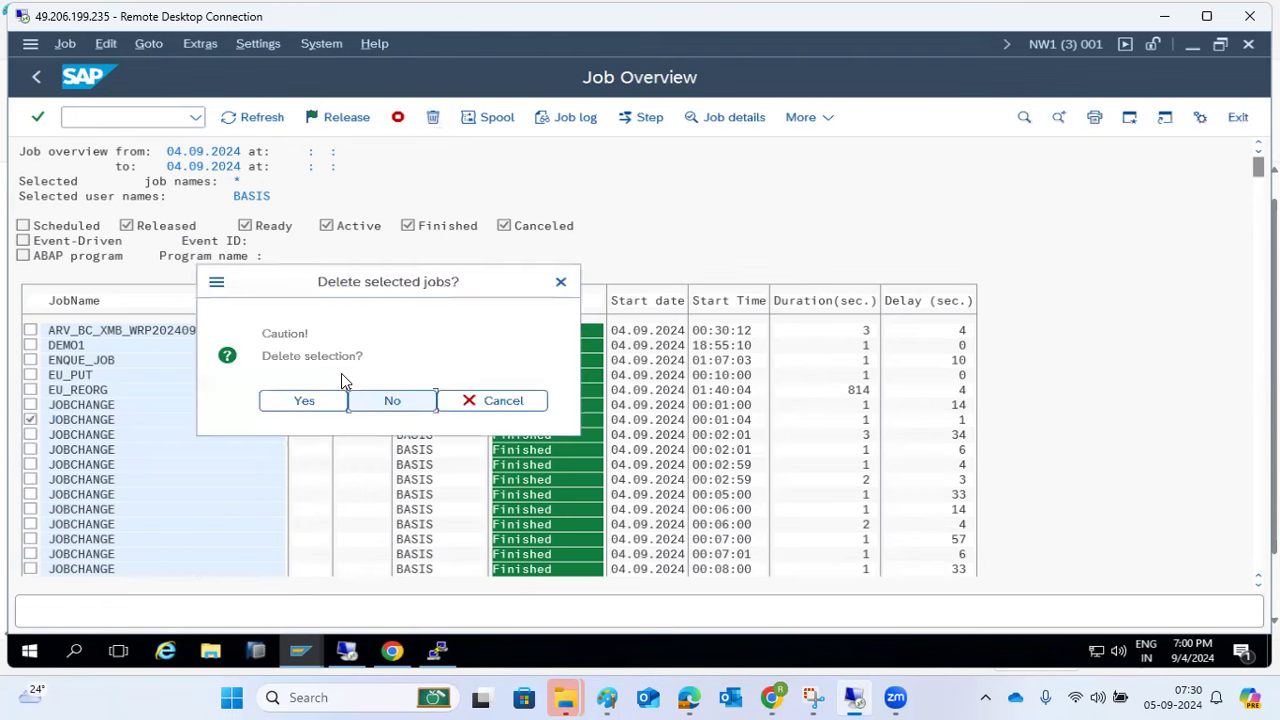
pyautogui.click(311, 403)
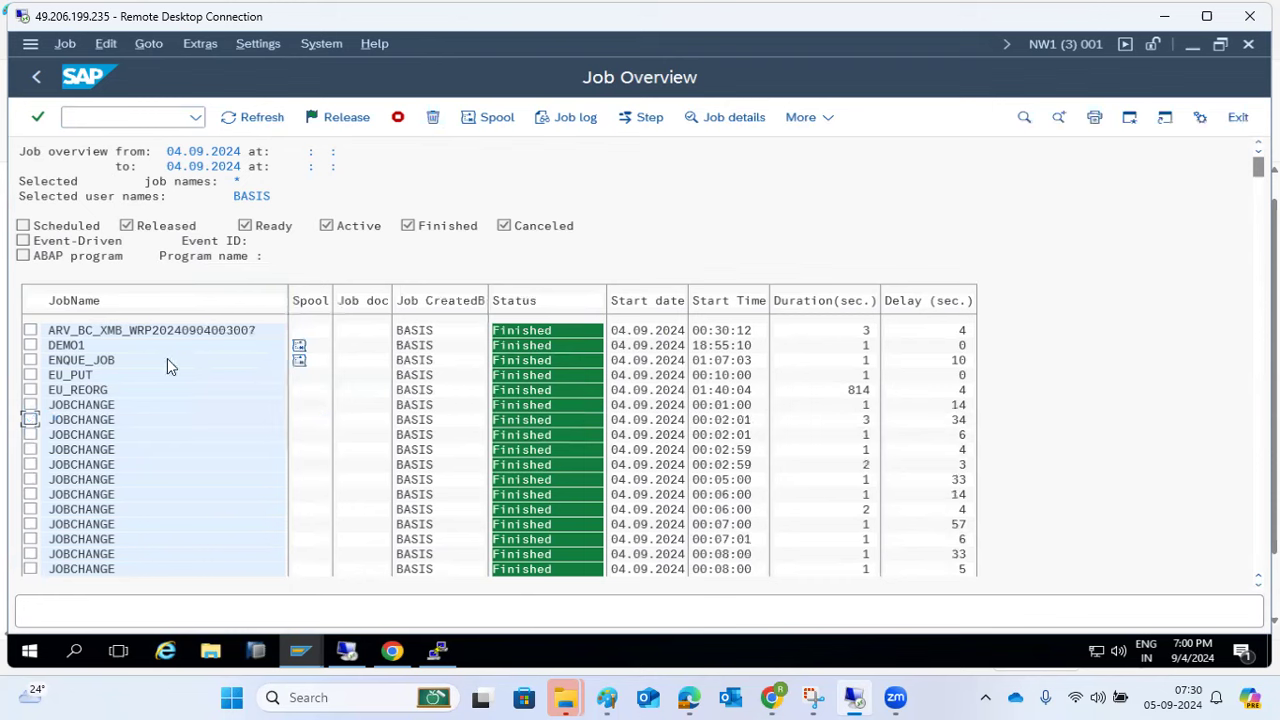
# - View the SDB_MONITORING_DATA_AUTO_ACTIONS job log, then return to job selection
pyautogui.scroll(-2, 163, 422)
pyautogui.moveTo(1258, 167); pyautogui.dragTo(1258, 562)
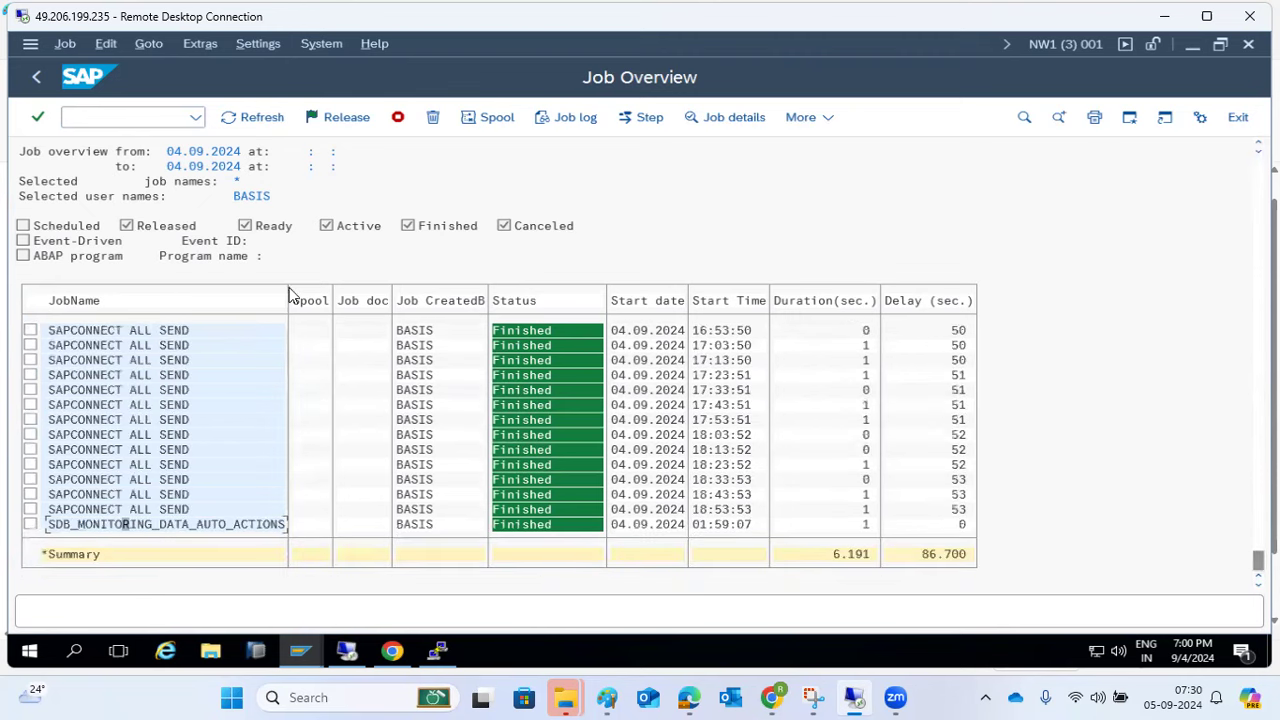
pyautogui.click(589, 121)
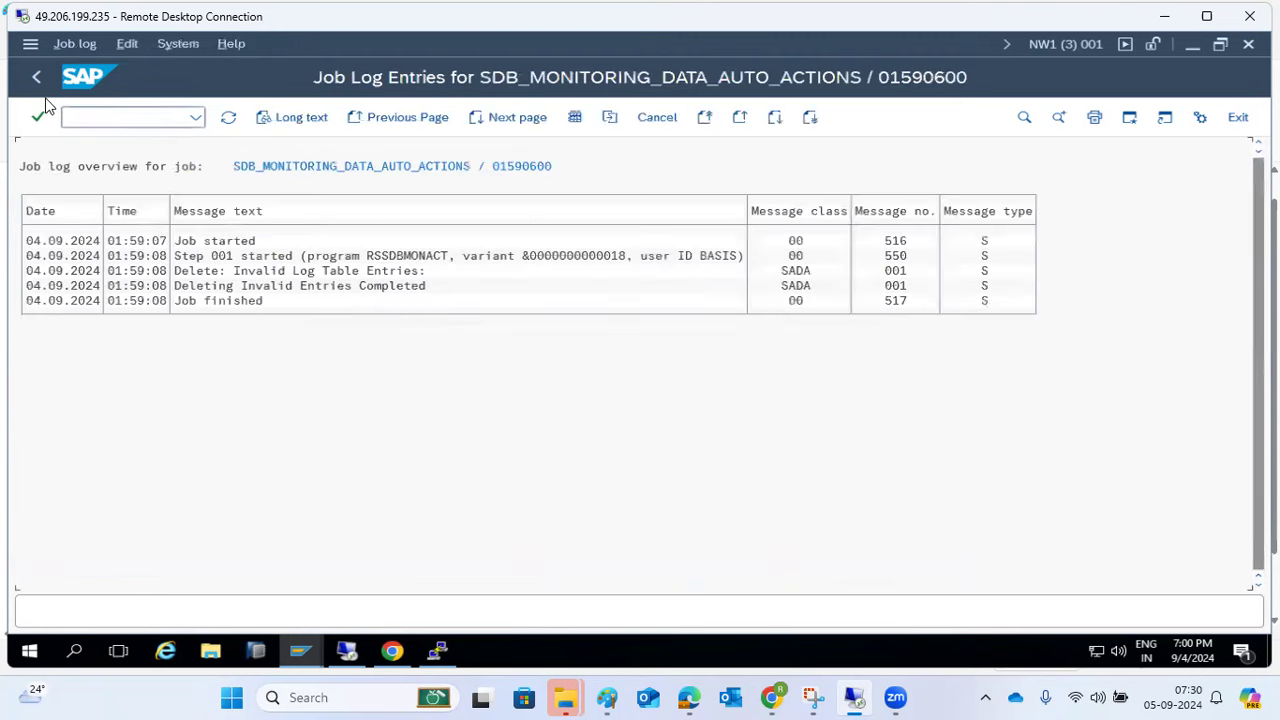
pyautogui.click(36, 79)
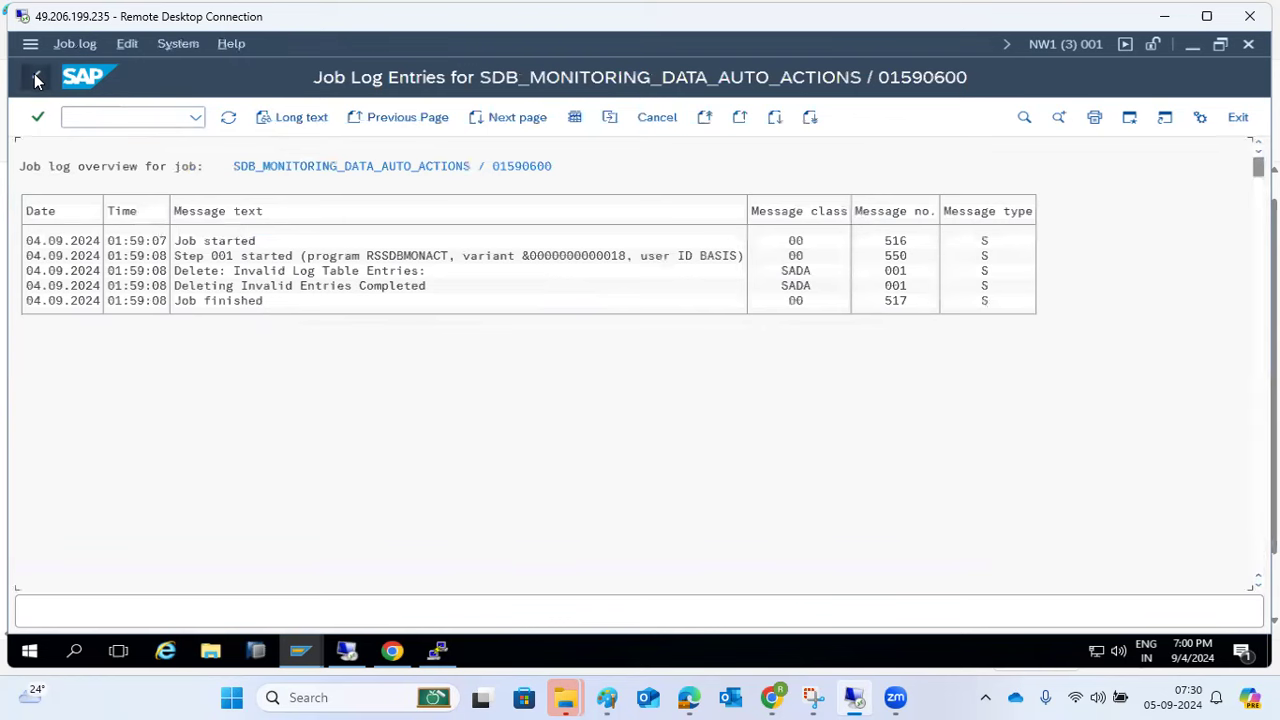
pyautogui.click(36, 79)
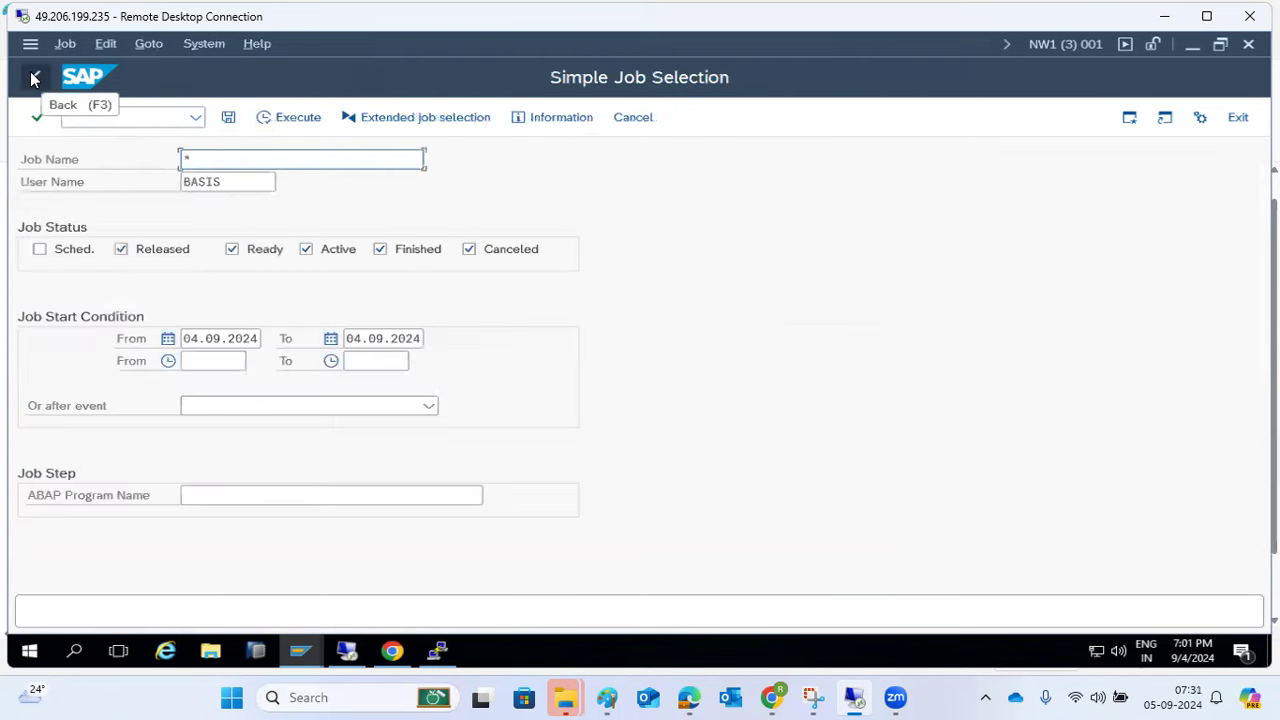
pyautogui.click(265, 181)
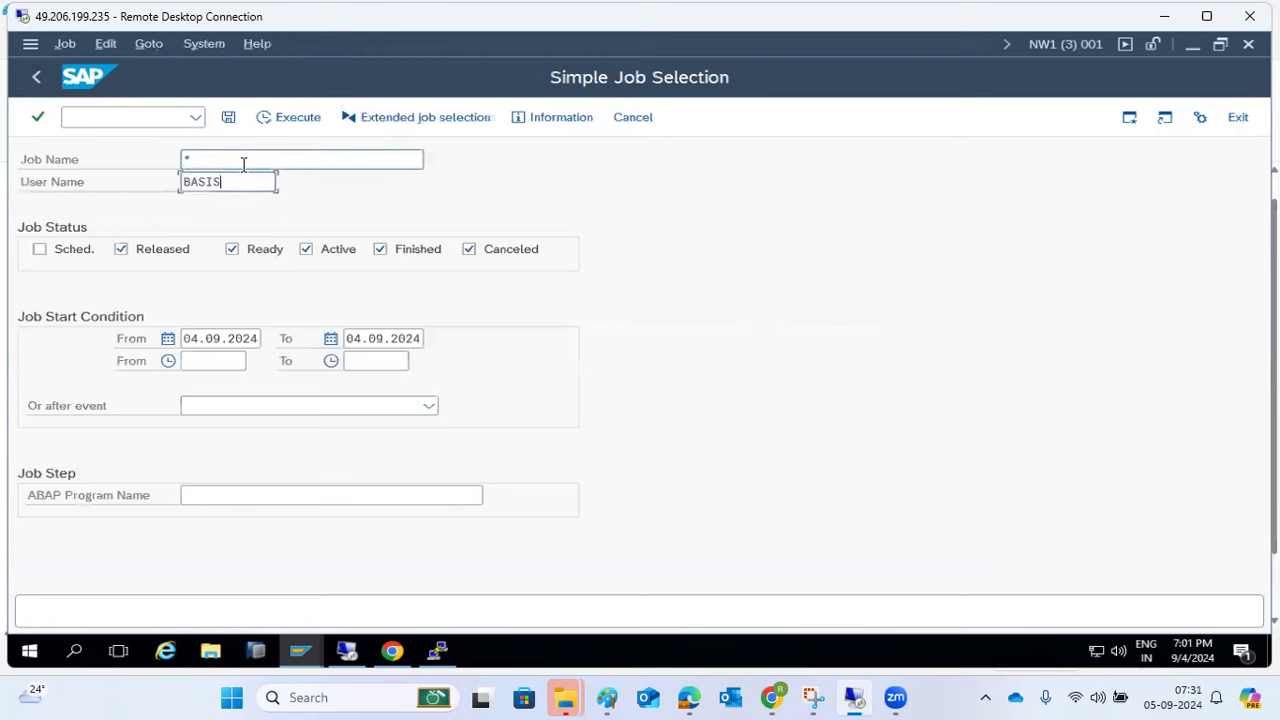
# - List jobs for all users (*) and open the canceled DAILY_REPORT job's log
pyautogui.hotkey('shift', 'Home')
pyautogui.write('*')
pyautogui.click(268, 118)
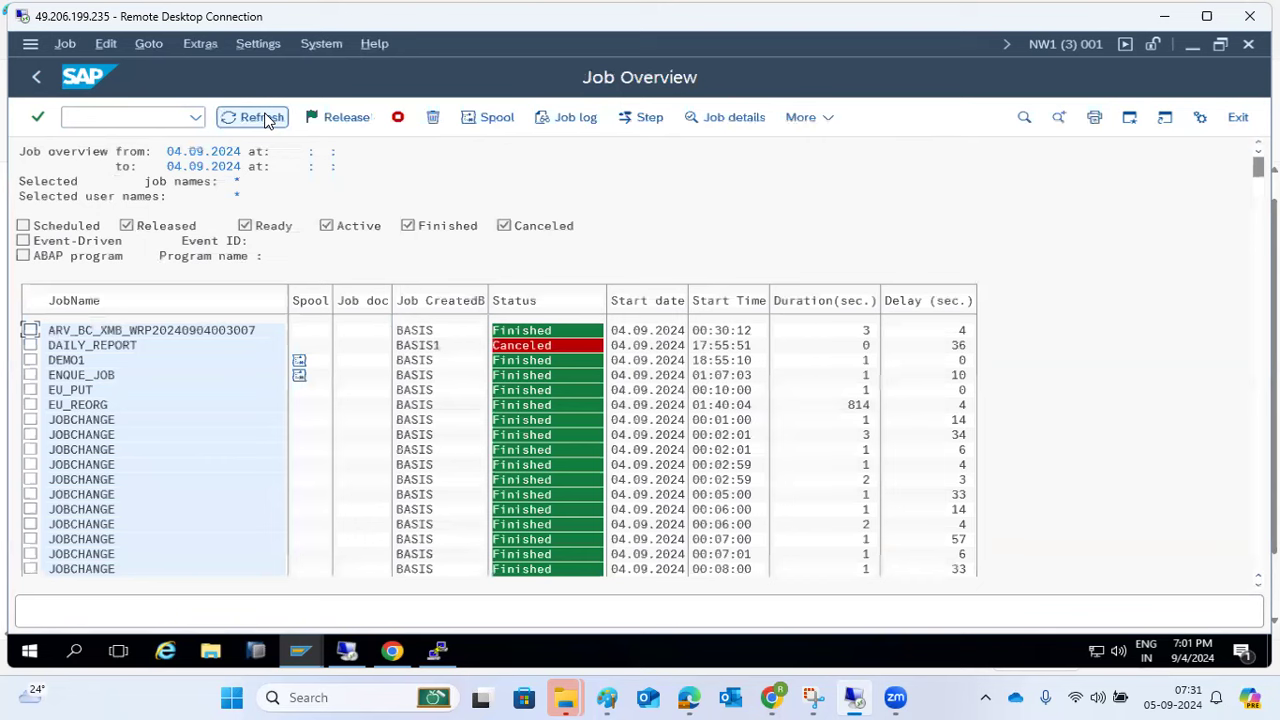
pyautogui.click(110, 346)
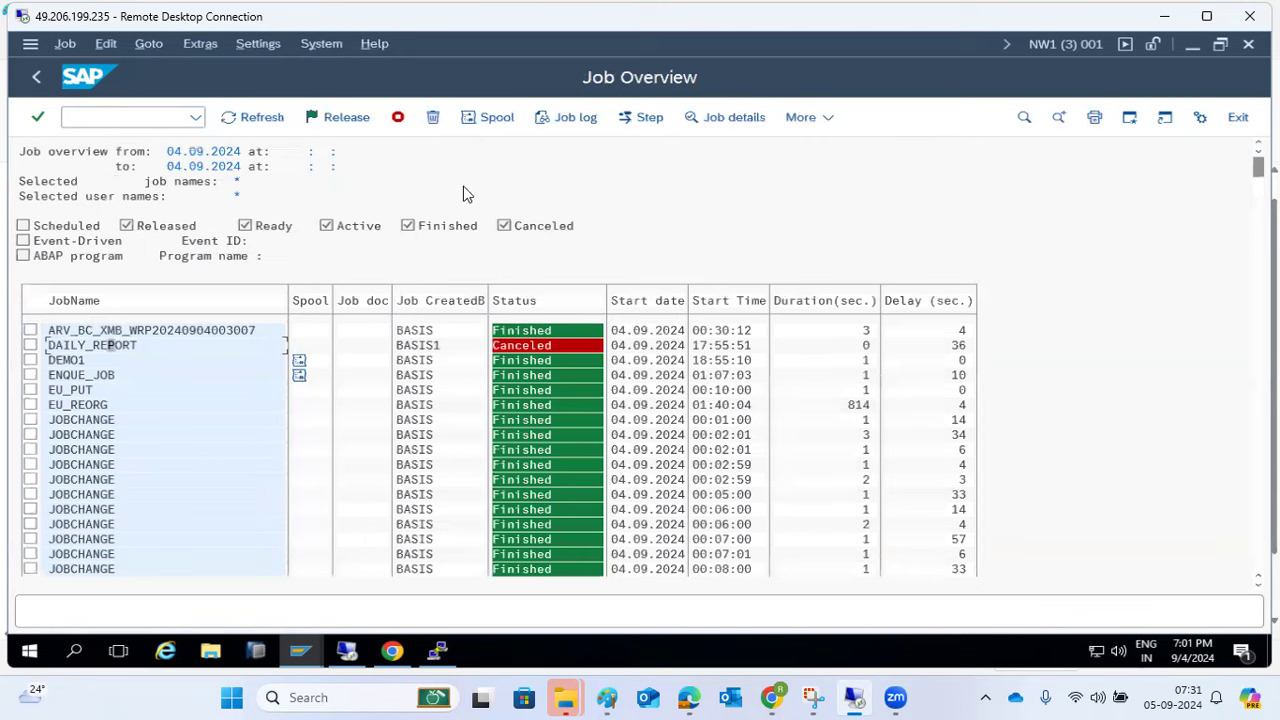
pyautogui.click(551, 122)
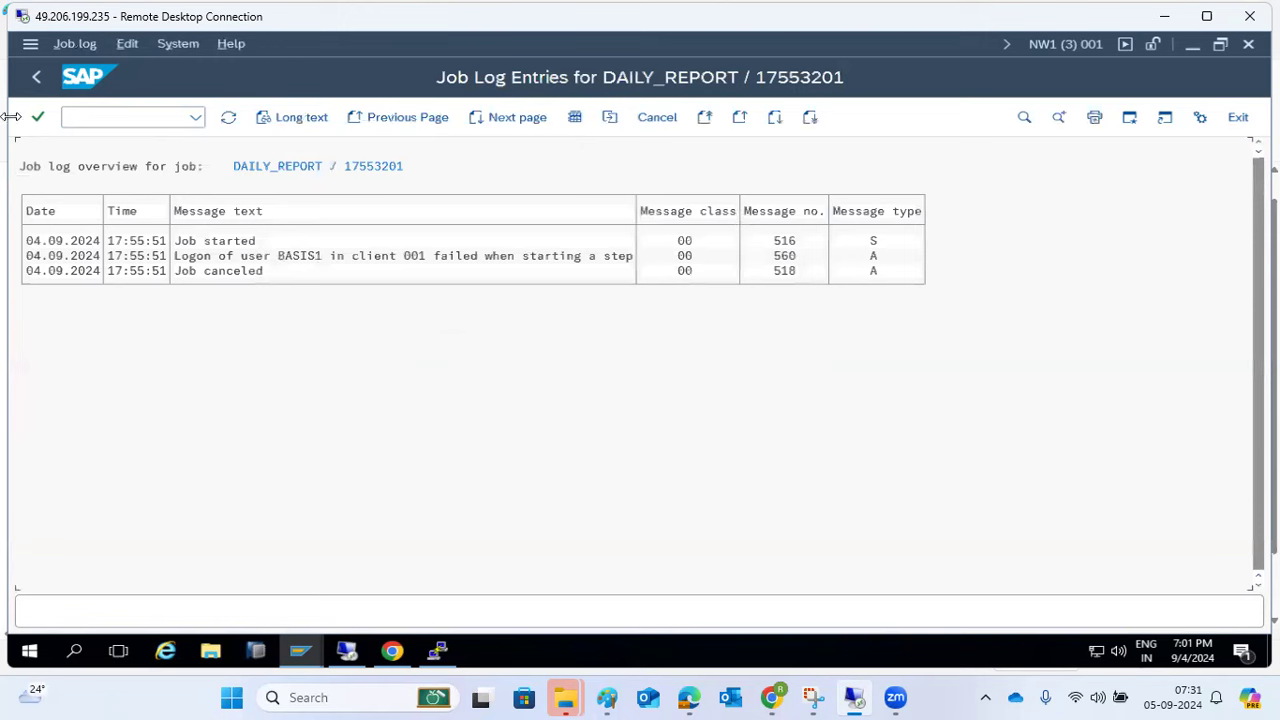
# - Return to SAP Easy Access and start SM36 to define a background job
pyautogui.click(38, 77)
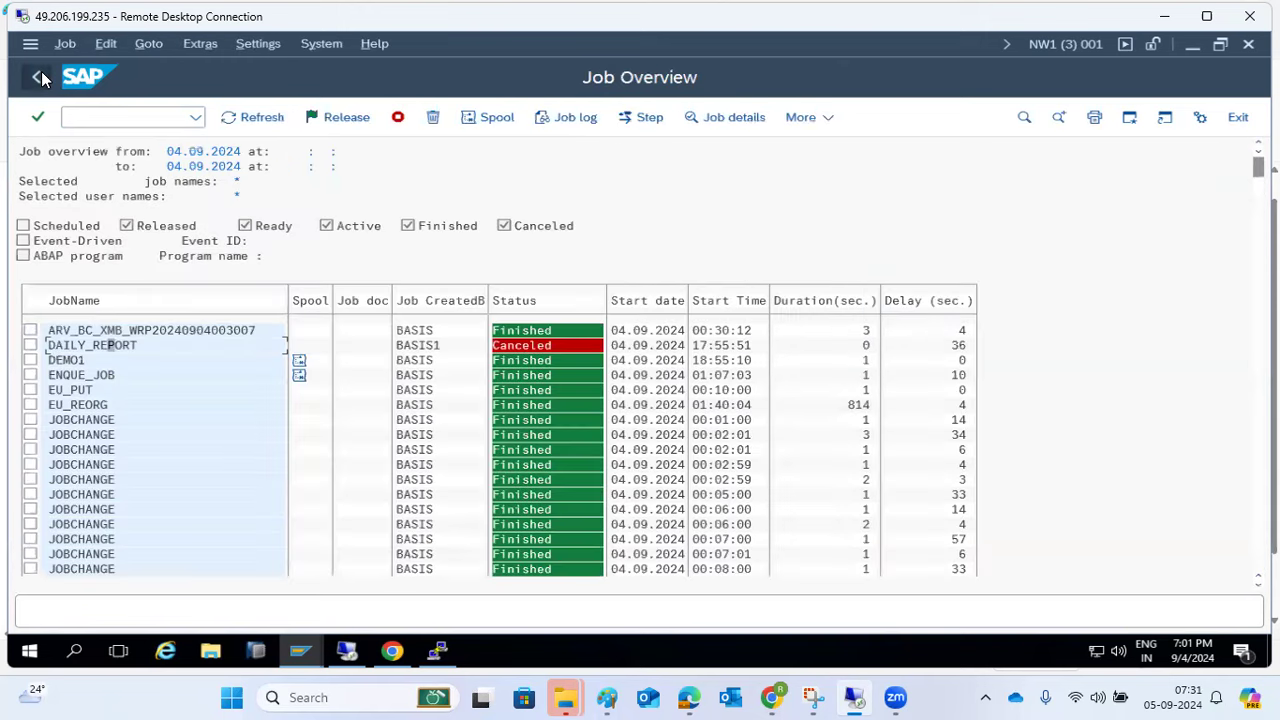
pyautogui.click(39, 77)
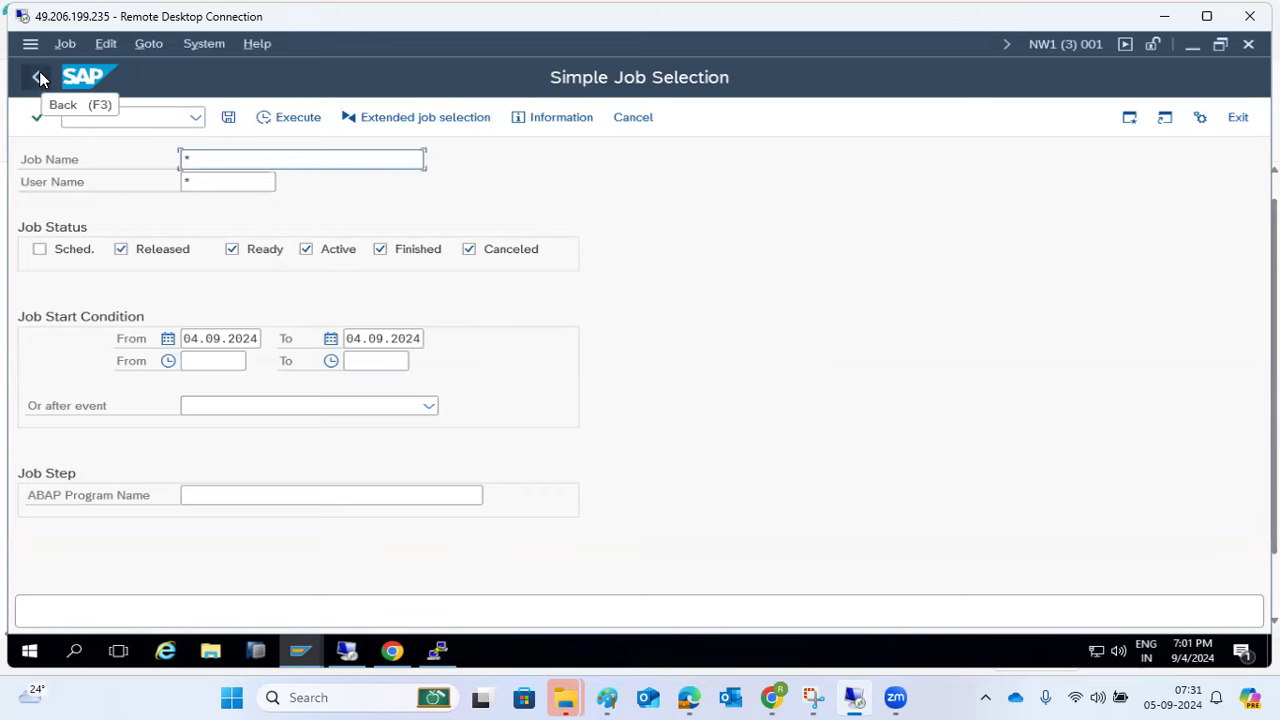
pyautogui.click(39, 77)
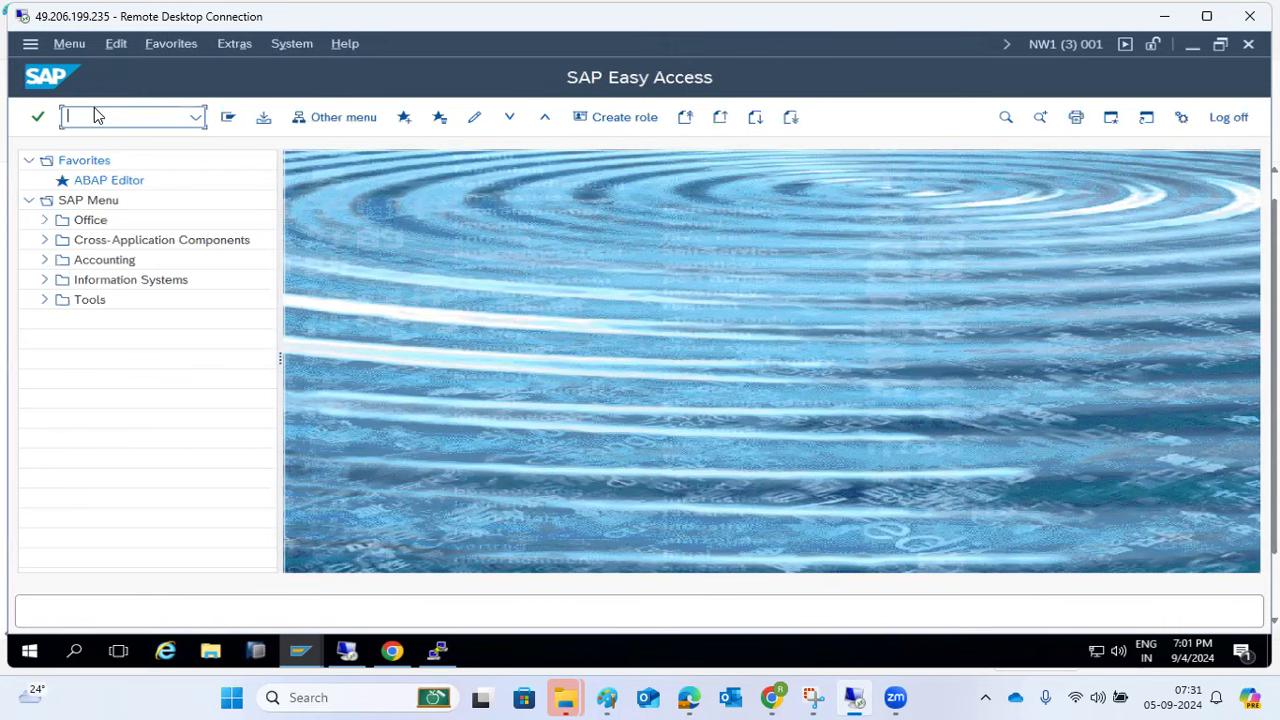
pyautogui.write('sm36')
pyautogui.press('Return')
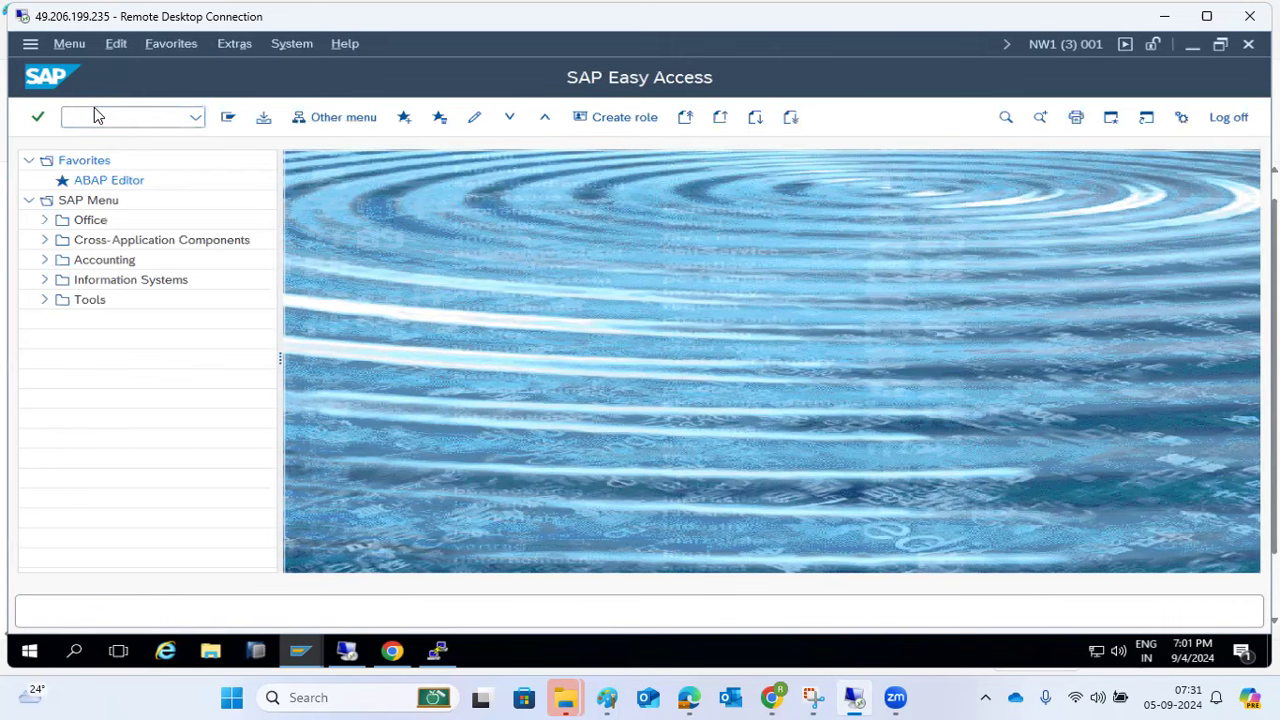
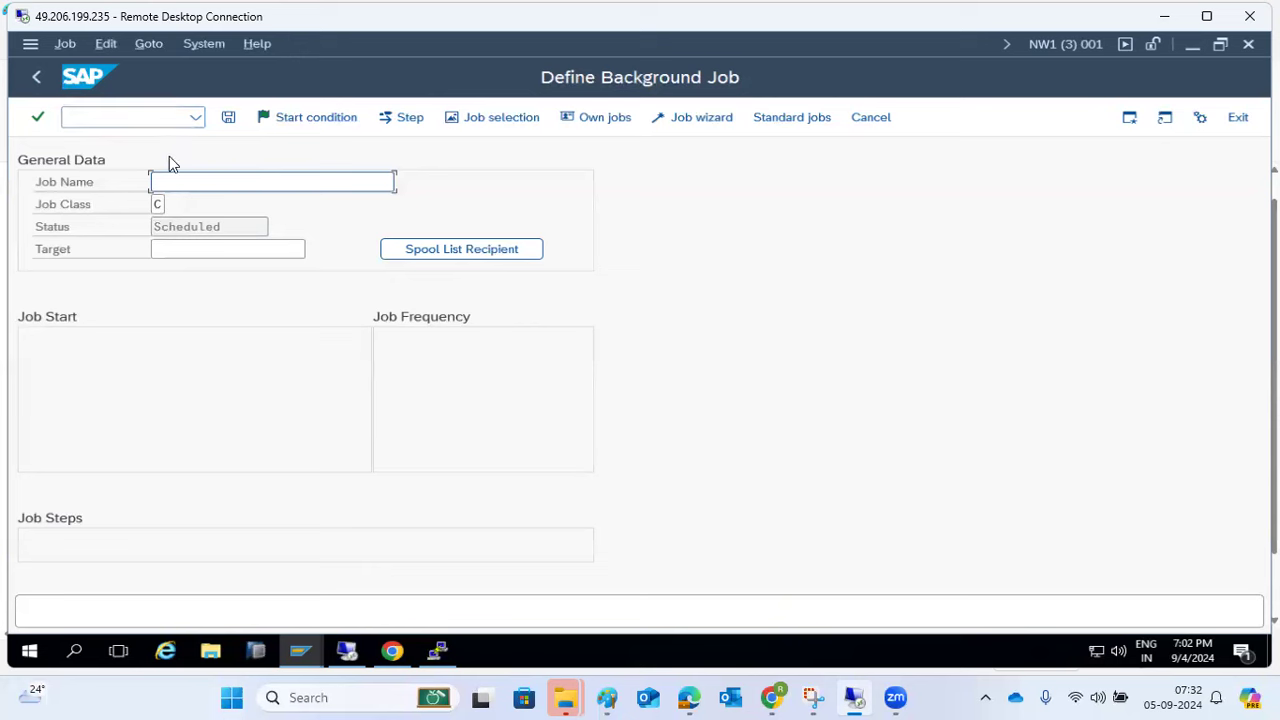
# - Define job DAILY_REPORT with class A and a step running ABAP program RSSPACECHECK
pyautogui.write('DAI')
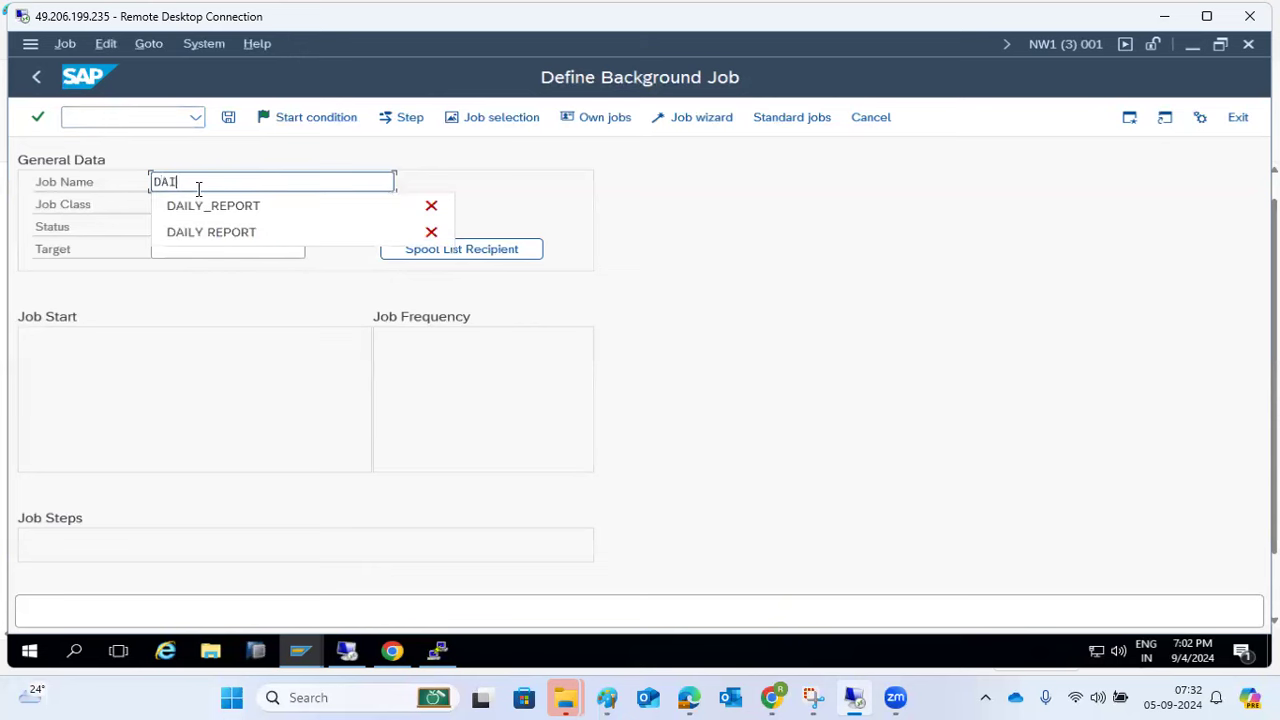
pyautogui.write('LY_REPORT')
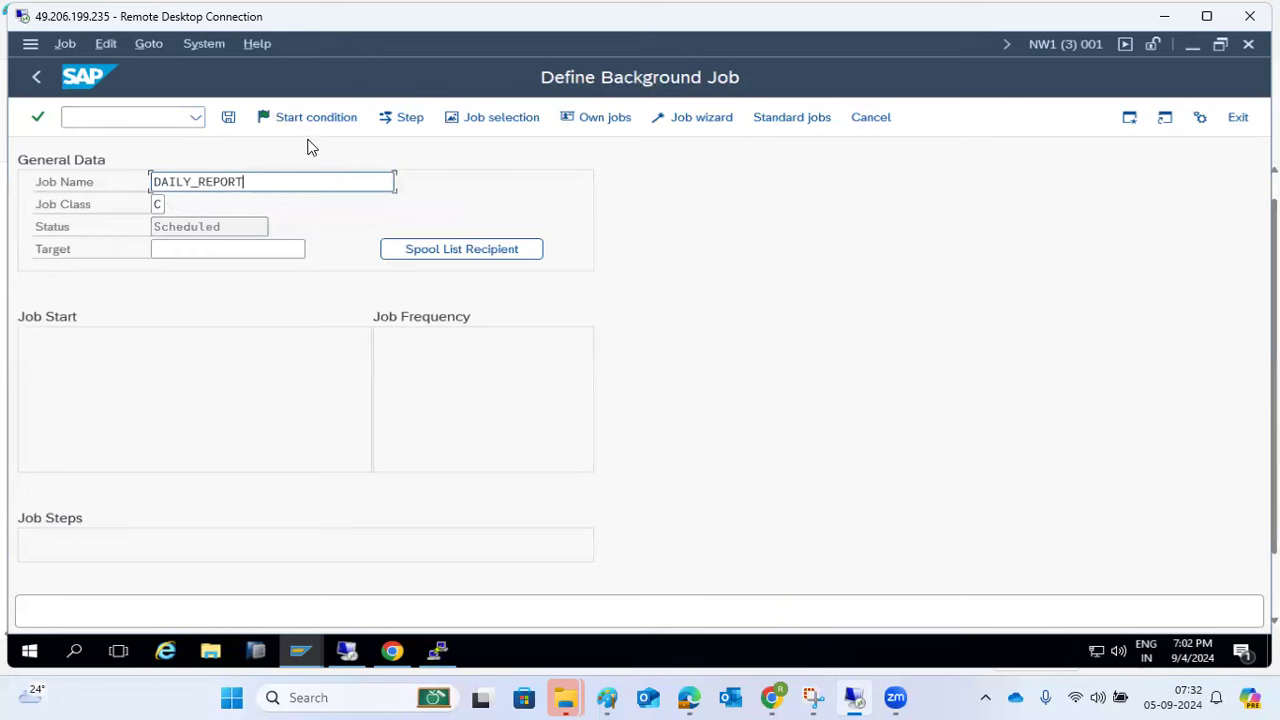
pyautogui.click(160, 205)
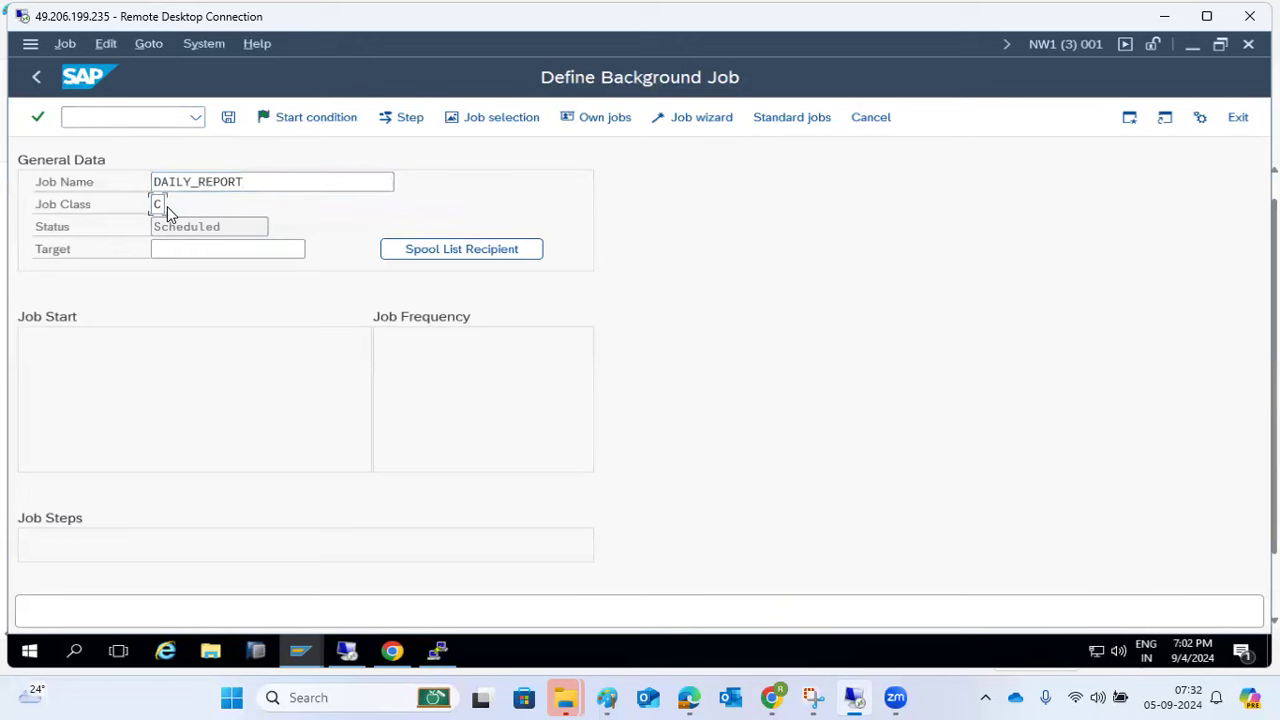
pyautogui.click(220, 310)
pyautogui.click(401, 117)
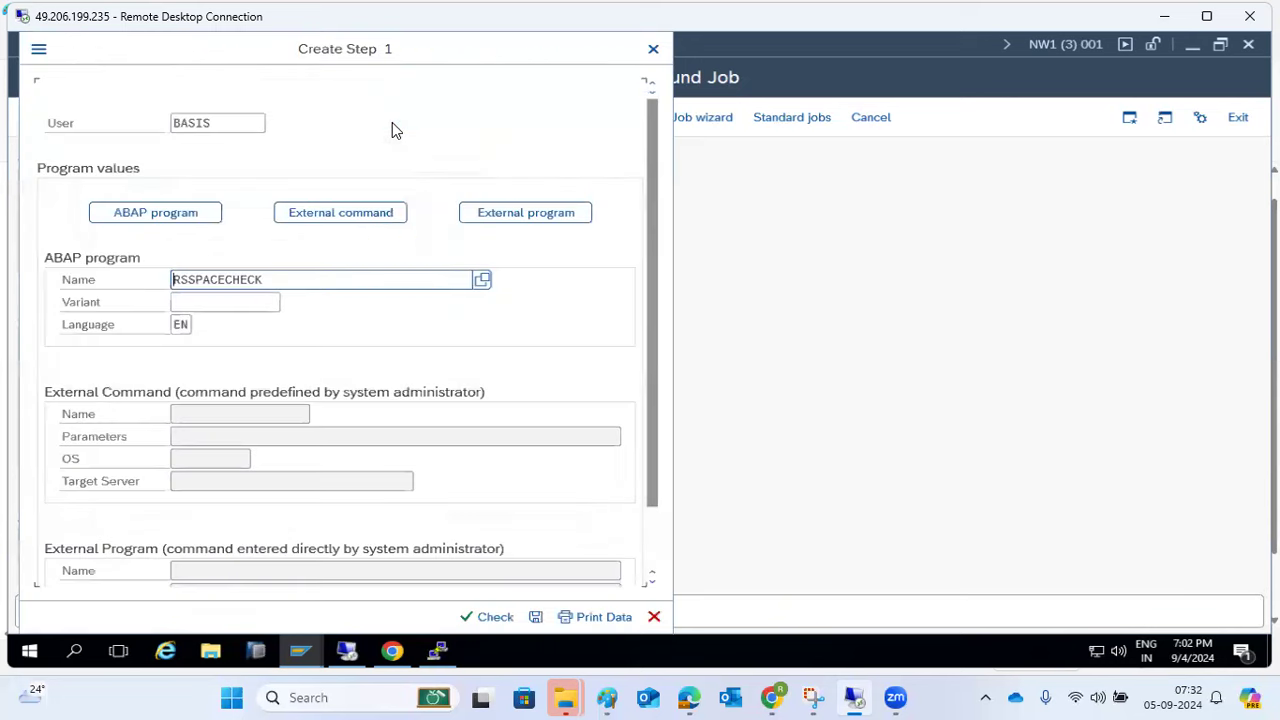
pyautogui.click(535, 616)
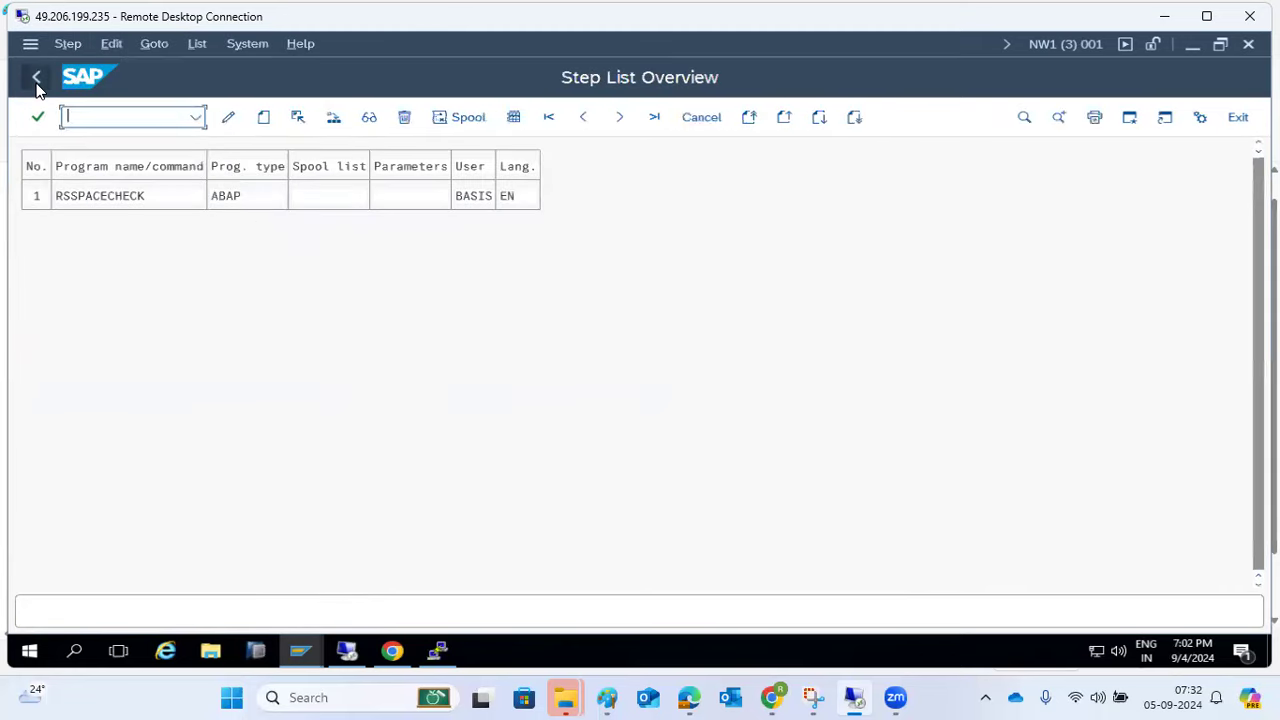
pyautogui.click(36, 77)
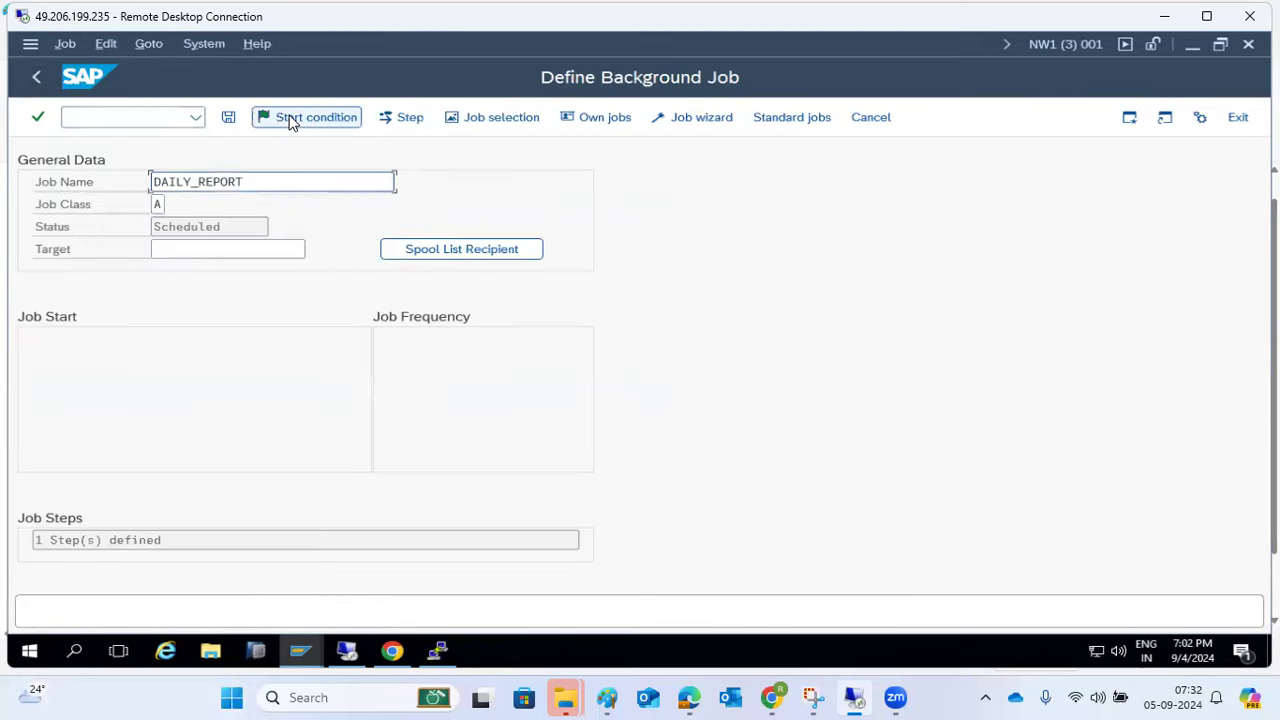
# - Open step 1 (RSSPACECHECK) for editing and clear its program name
pyautogui.click(414, 118)
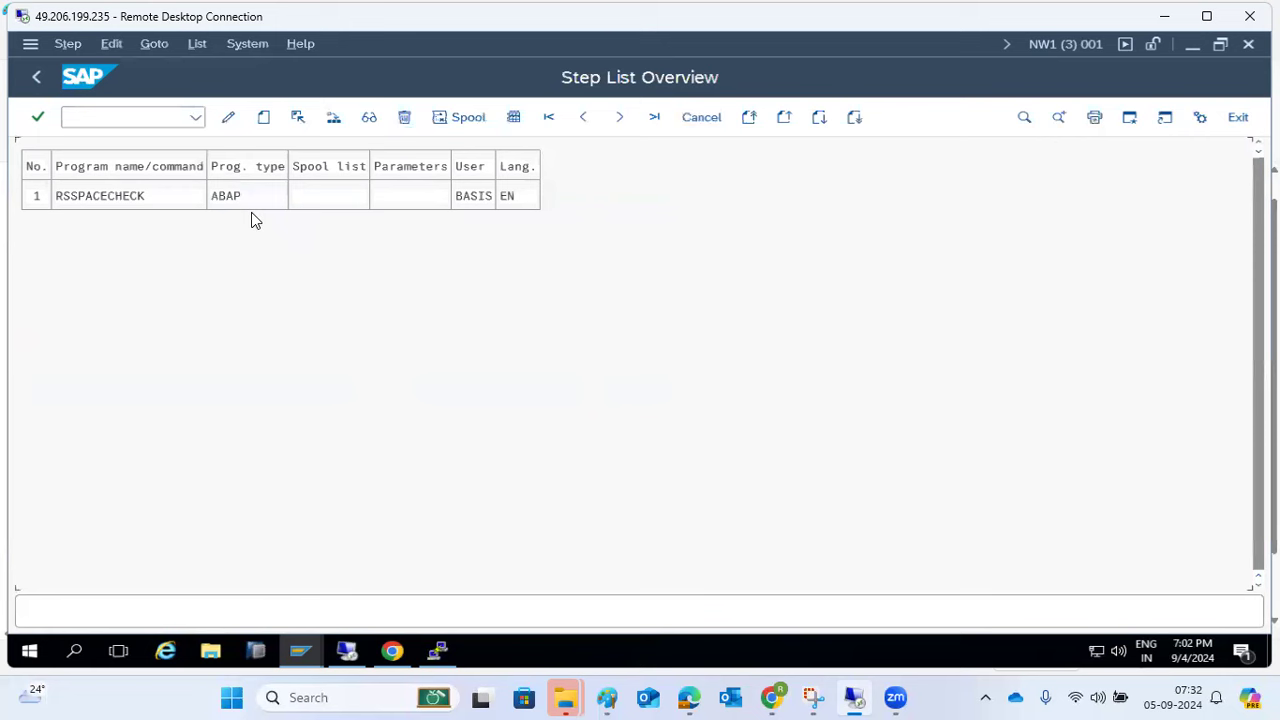
pyautogui.click(143, 197)
pyautogui.click(229, 118)
pyautogui.press('BackSpace')
pyautogui.press('BackSpace')
pyautogui.press('BackSpace')
pyautogui.press('BackSpace')
pyautogui.press('BackSpace')
pyautogui.press('BackSpace')
pyautogui.press('BackSpace')
pyautogui.press('BackSpace')
pyautogui.press('BackSpace')
pyautogui.press('BackSpace')
pyautogui.press('BackSpace')
pyautogui.press('BackSpace')
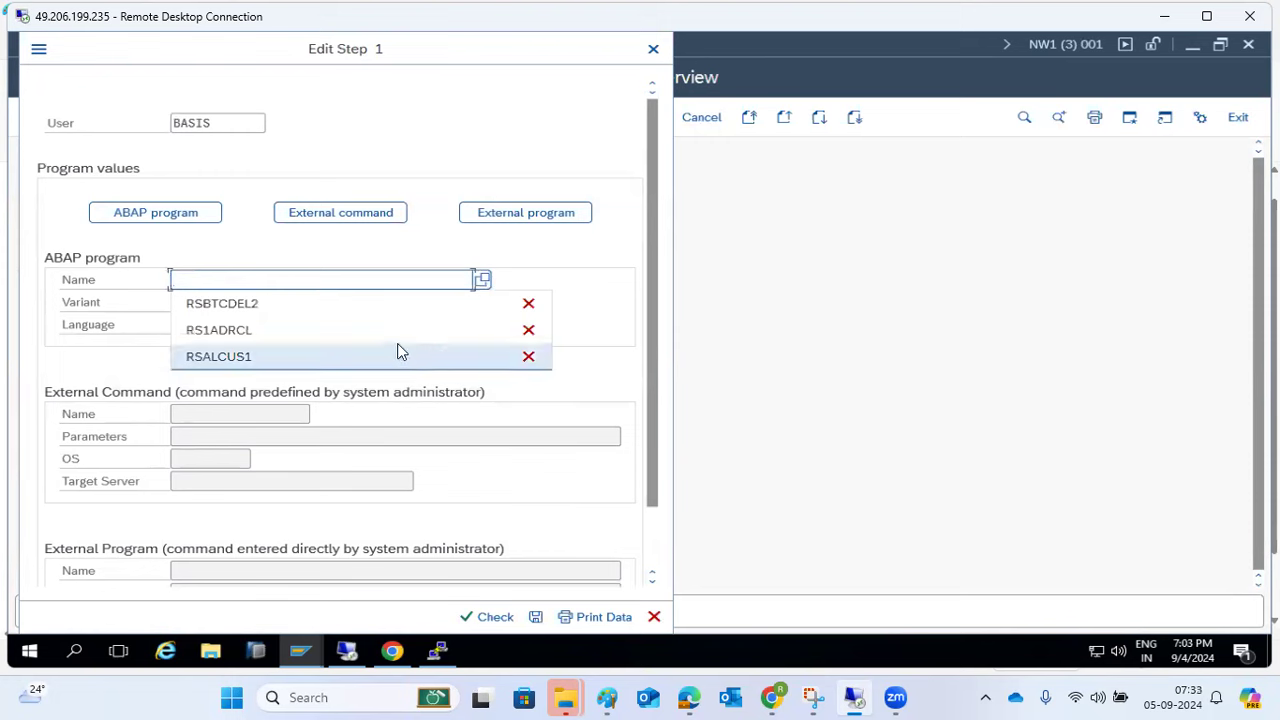
# - Search program names limited to program type 1, then try to stop the hanging search
pyautogui.click(484, 286)
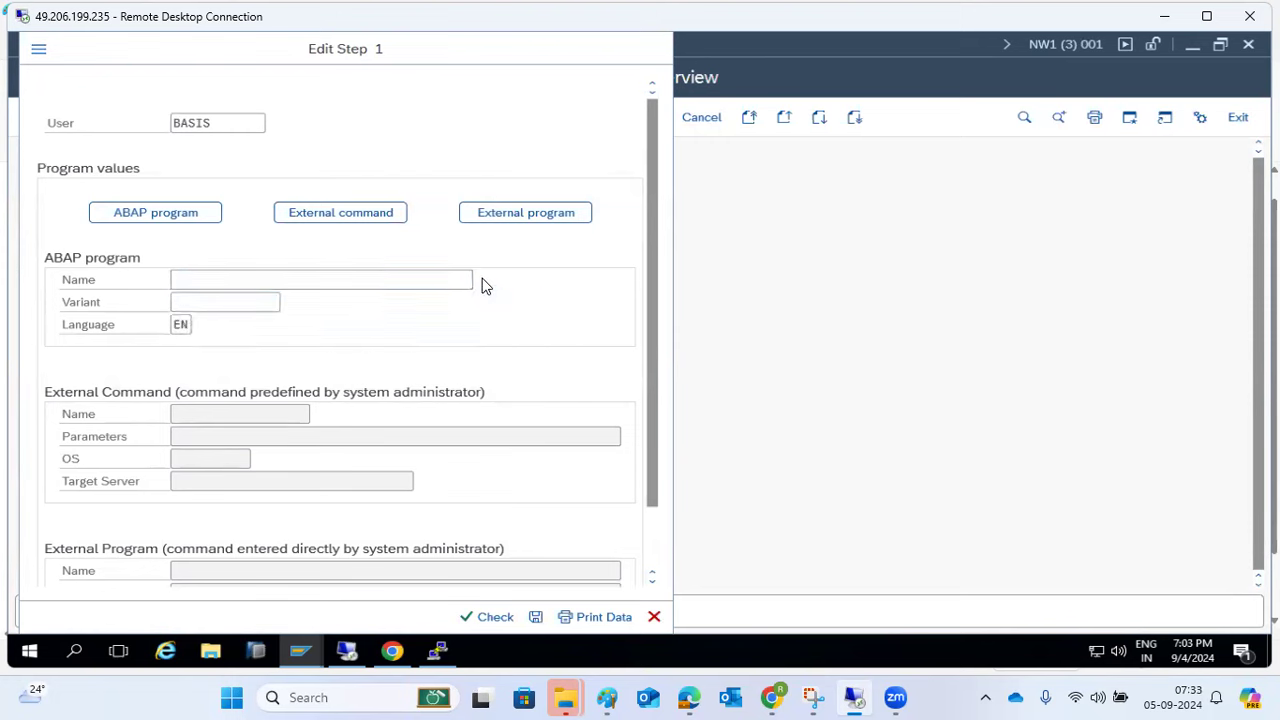
pyautogui.click(484, 284)
pyautogui.click(726, 305)
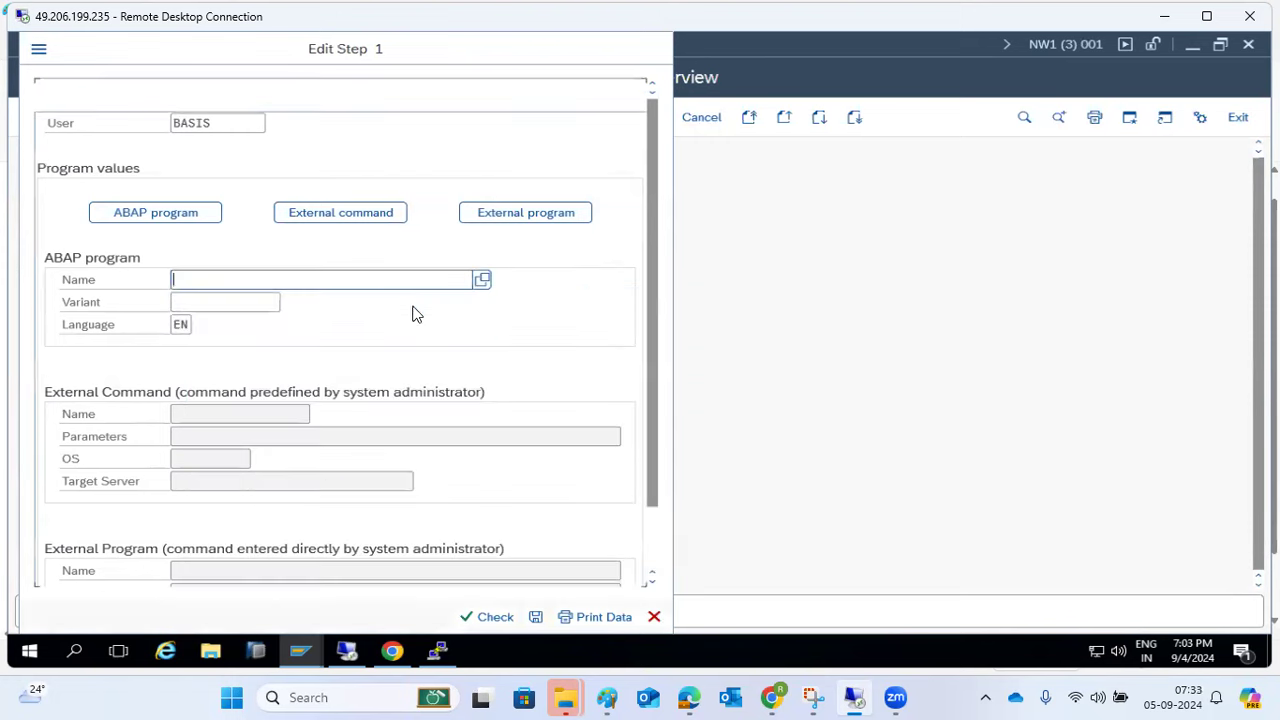
pyautogui.click(482, 283)
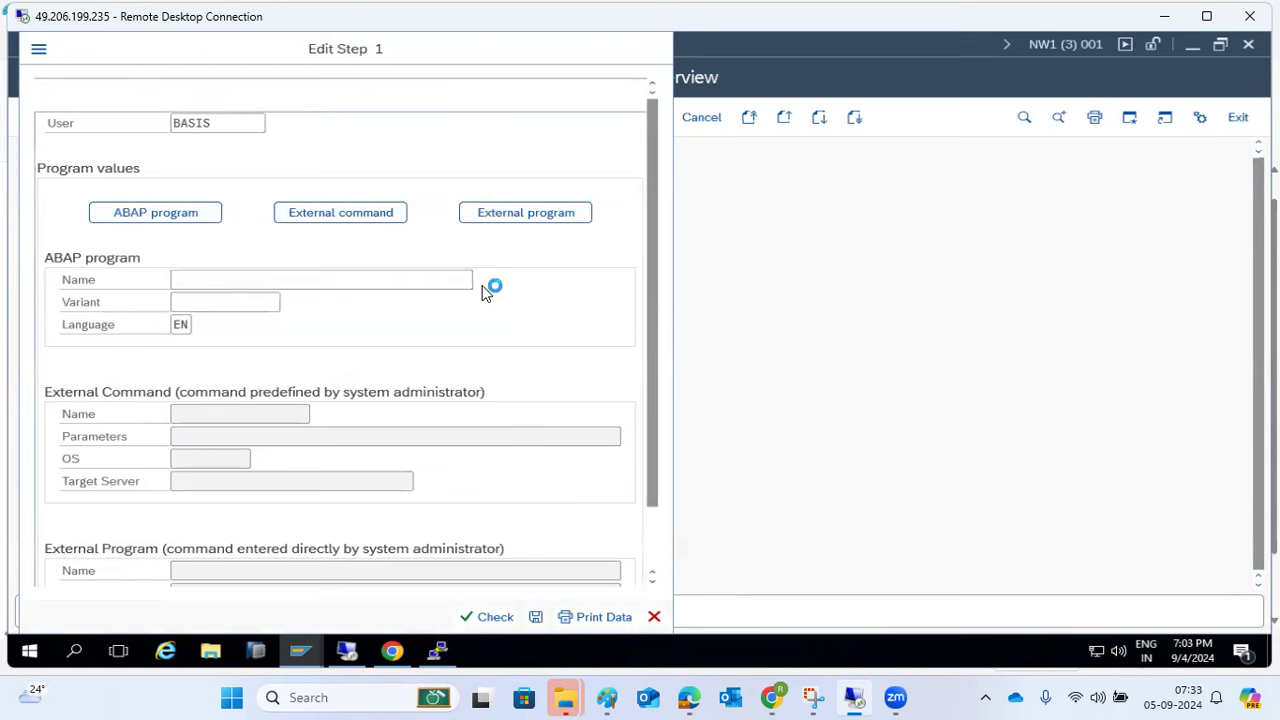
pyautogui.click(470, 566)
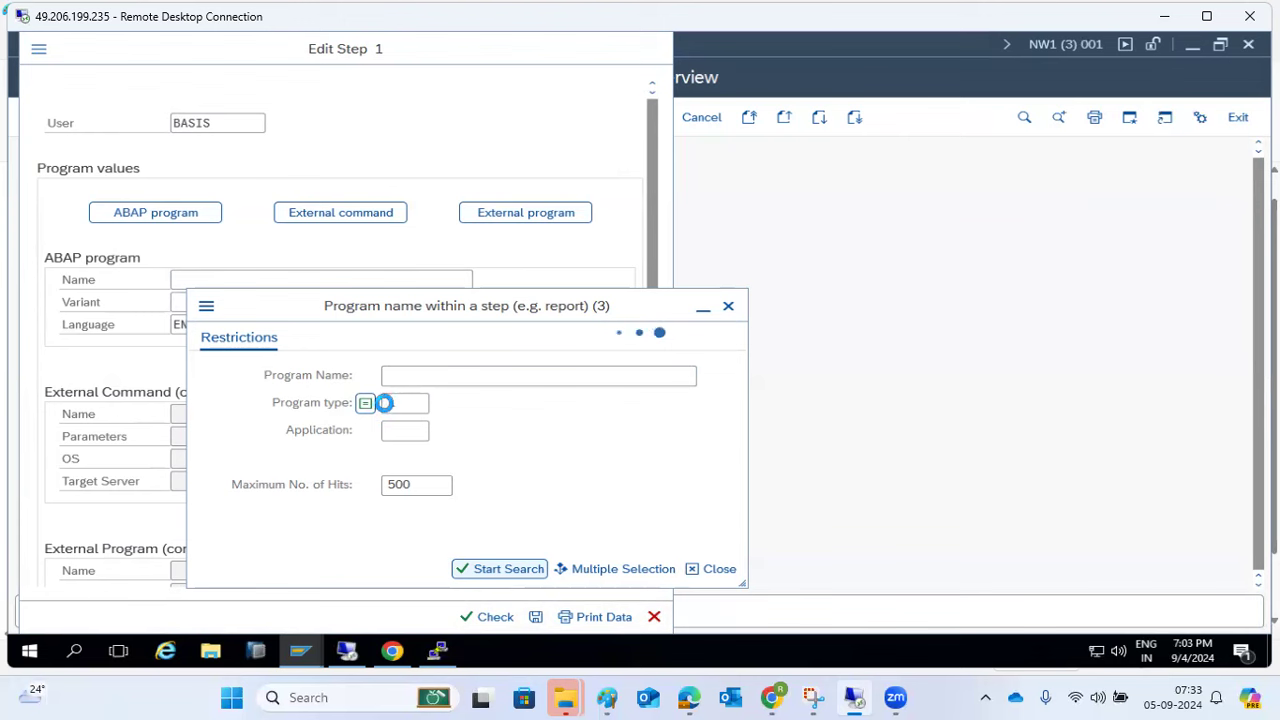
pyautogui.write('1')
pyautogui.click(205, 308)
pyautogui.click(236, 497)
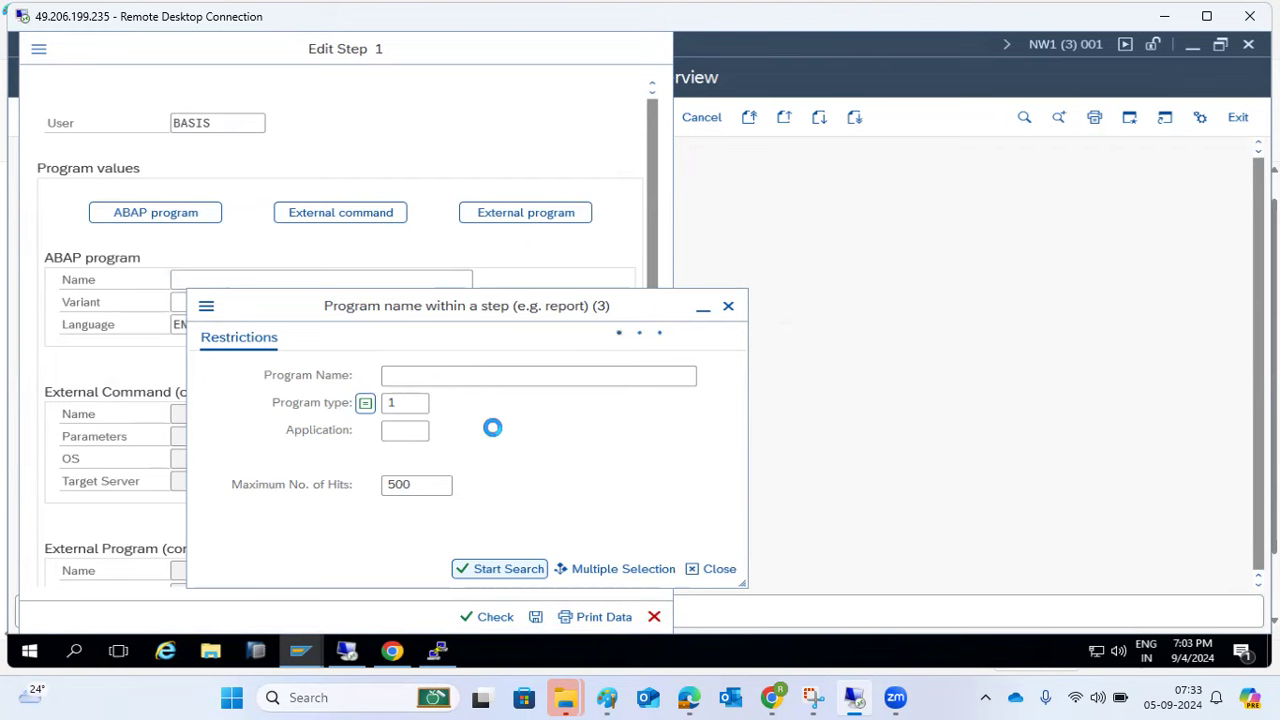
# - Return to SAP Easy Access and restart SM36 to define a new background job
pyautogui.moveTo(300, 648)
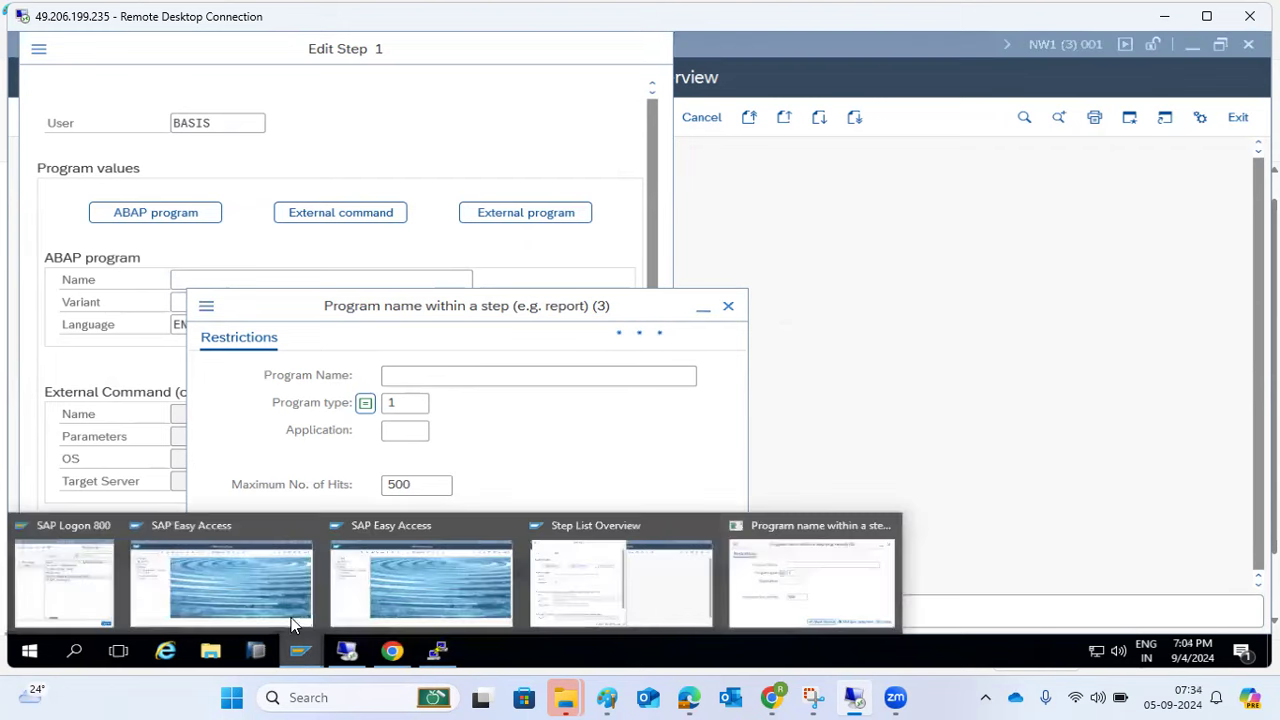
pyautogui.click(295, 625)
pyautogui.click(103, 131)
pyautogui.write('sm36')
pyautogui.press('Return')
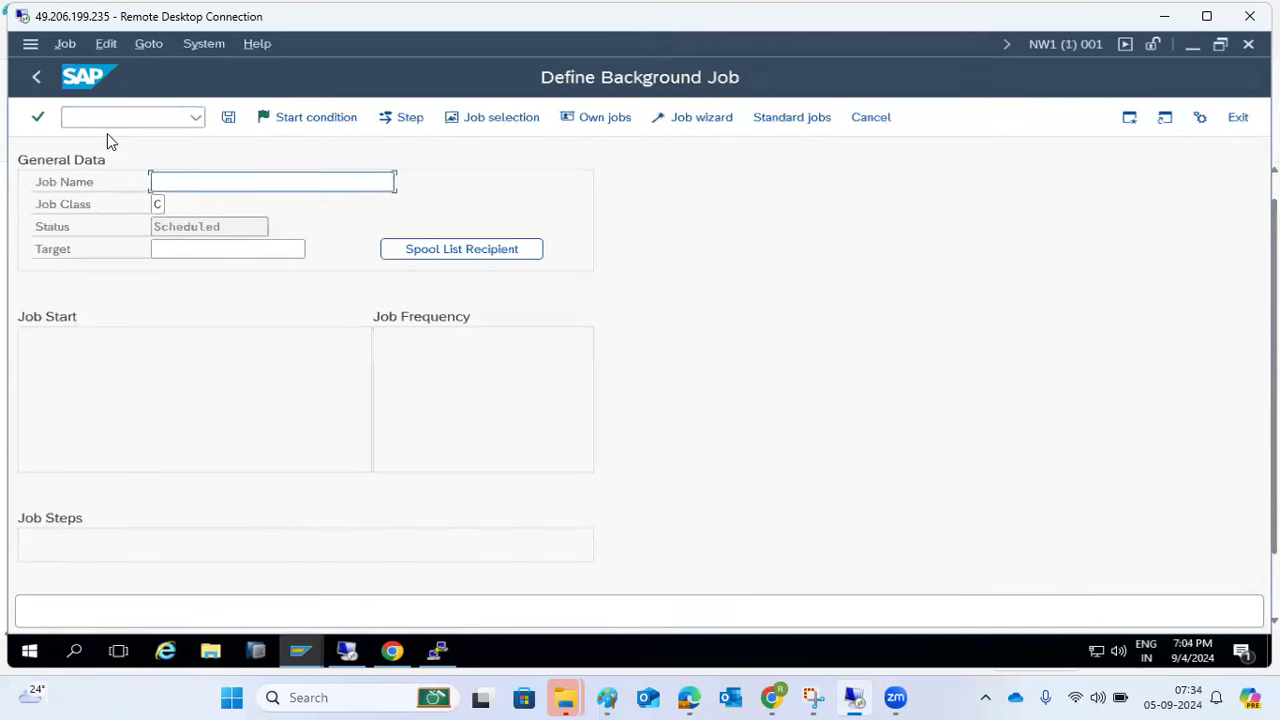
pyautogui.click(38, 77)
pyautogui.write('sm36')
pyautogui.press('Return')
# - Name the job DAILY_REPORT from history and save a step running RSSPACECHECK
pyautogui.write('D')
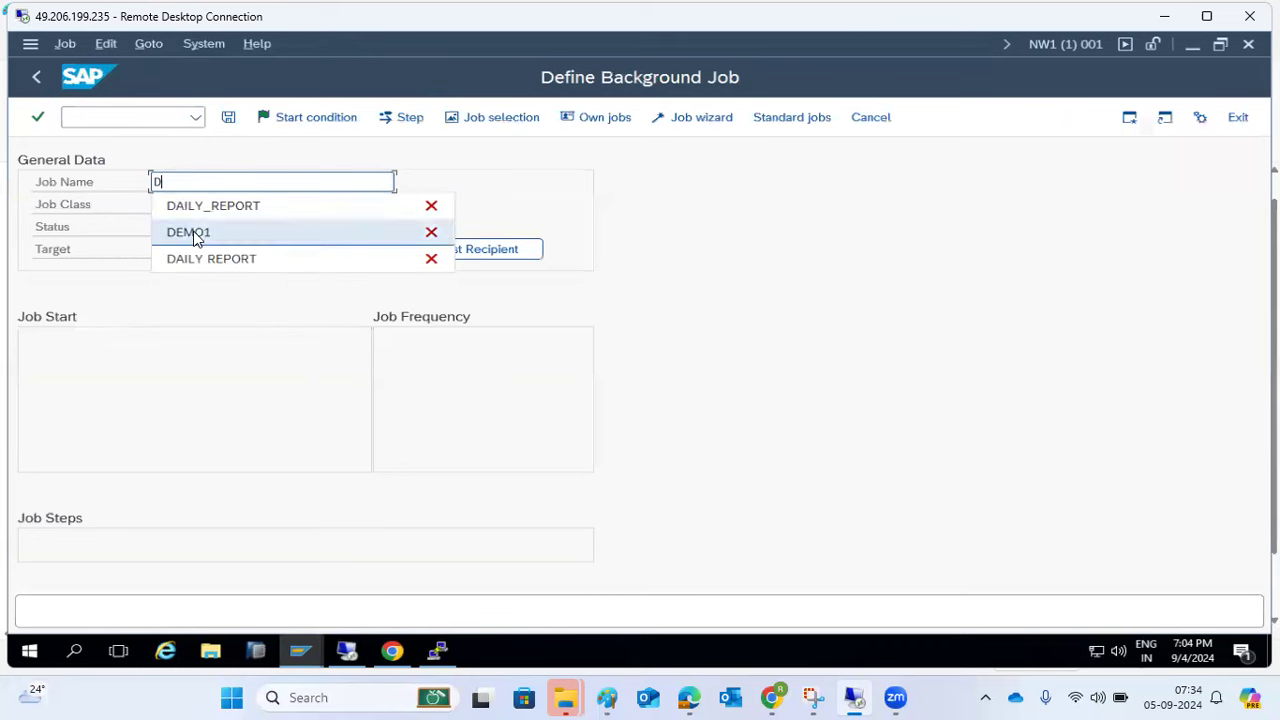
pyautogui.click(193, 206)
pyautogui.click(400, 117)
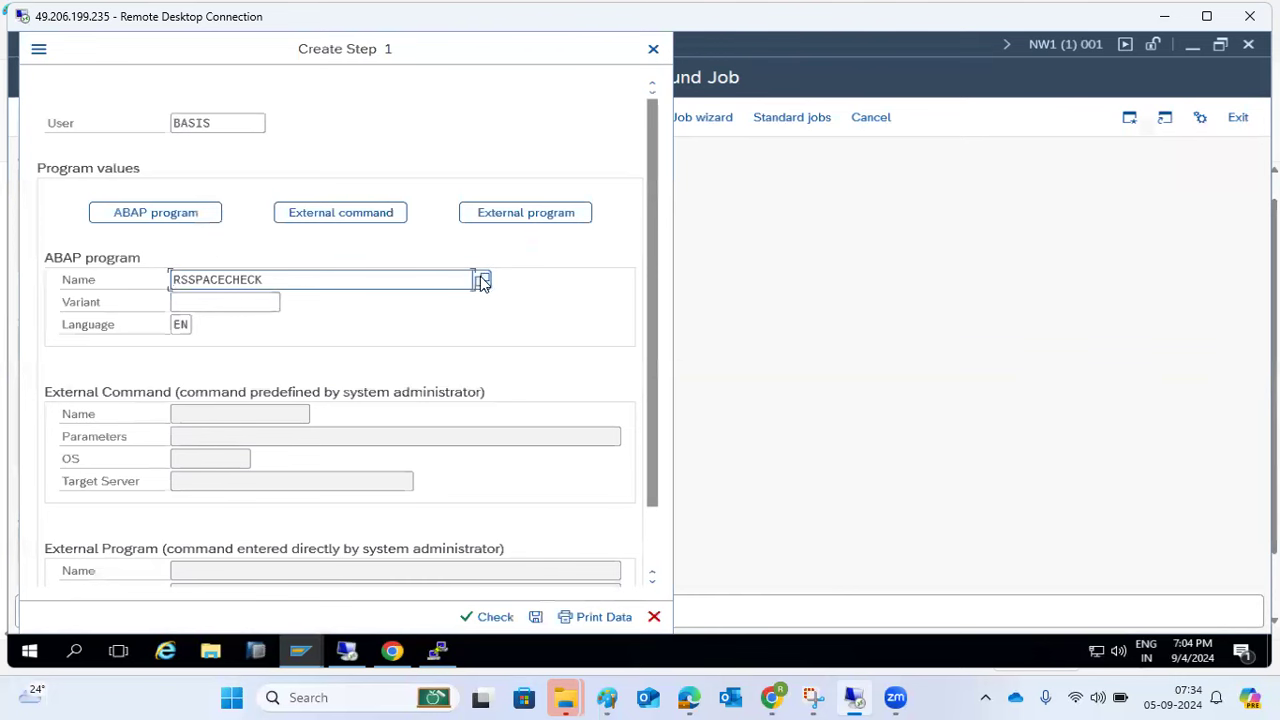
pyautogui.click(536, 616)
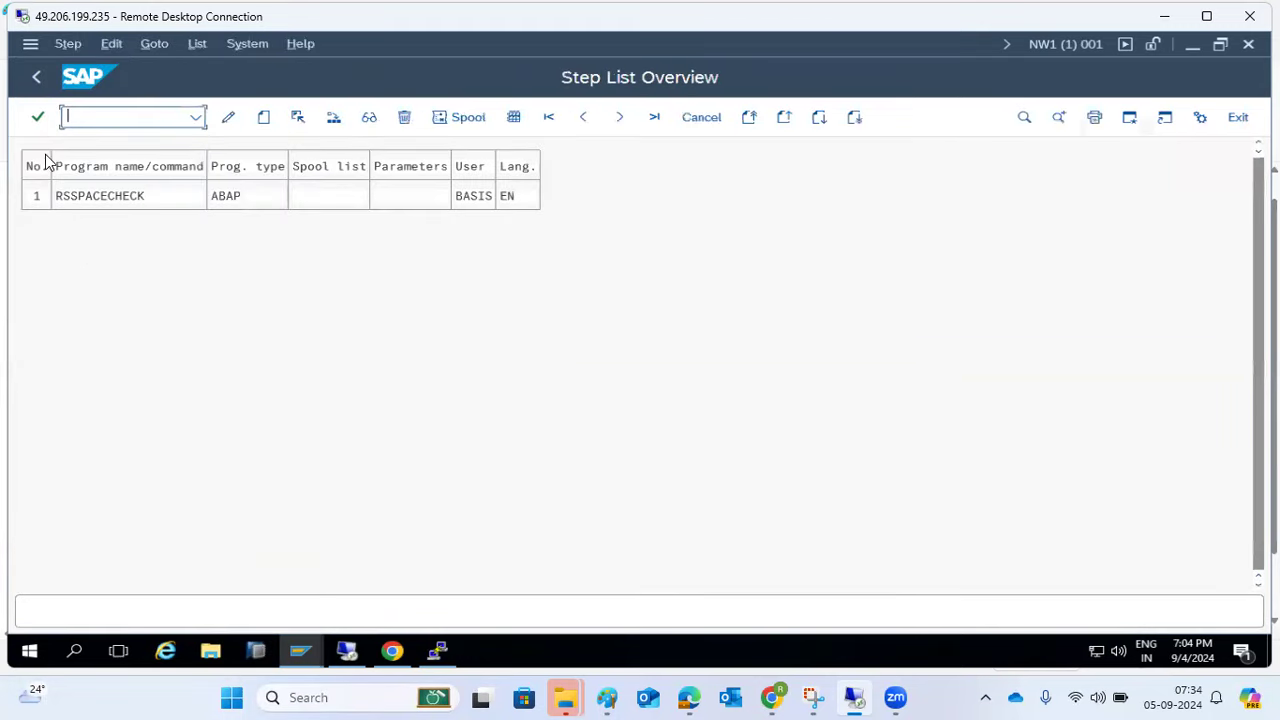
pyautogui.click(36, 77)
# - Set DAILY_REPORT to start immediately and repeat daily, and save it as Released
pyautogui.click(322, 120)
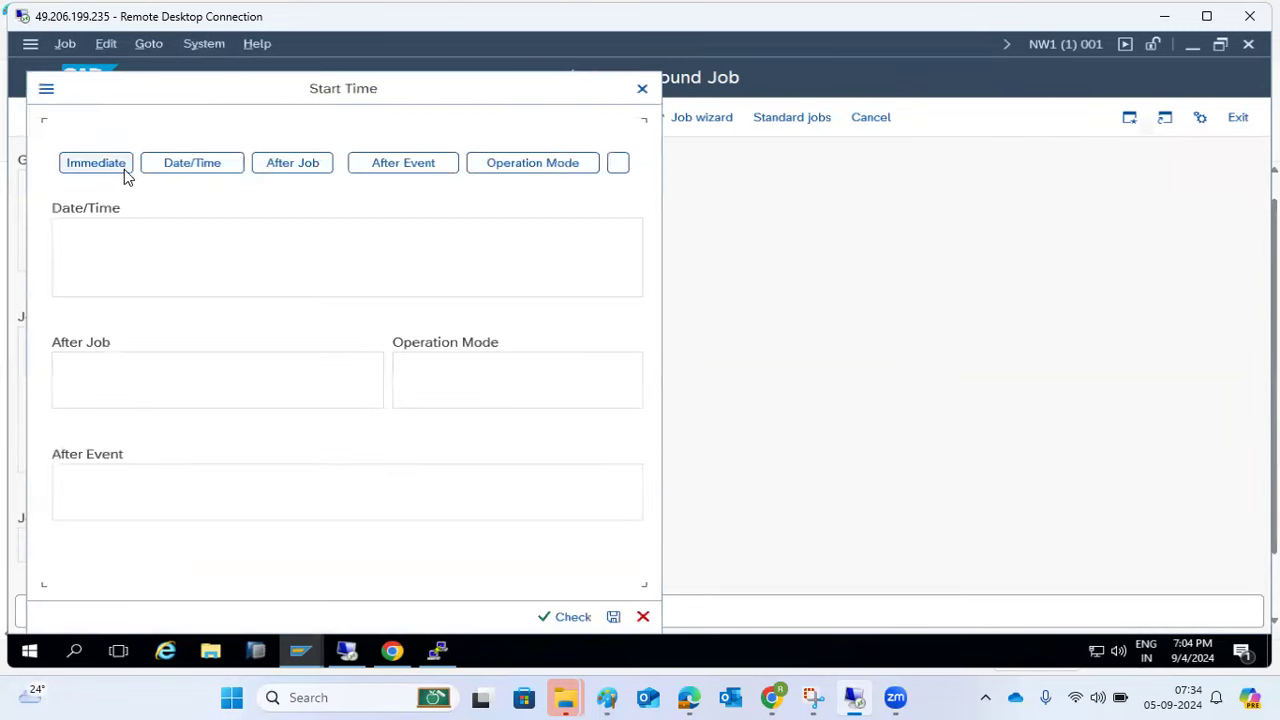
pyautogui.click(111, 166)
pyautogui.click(492, 616)
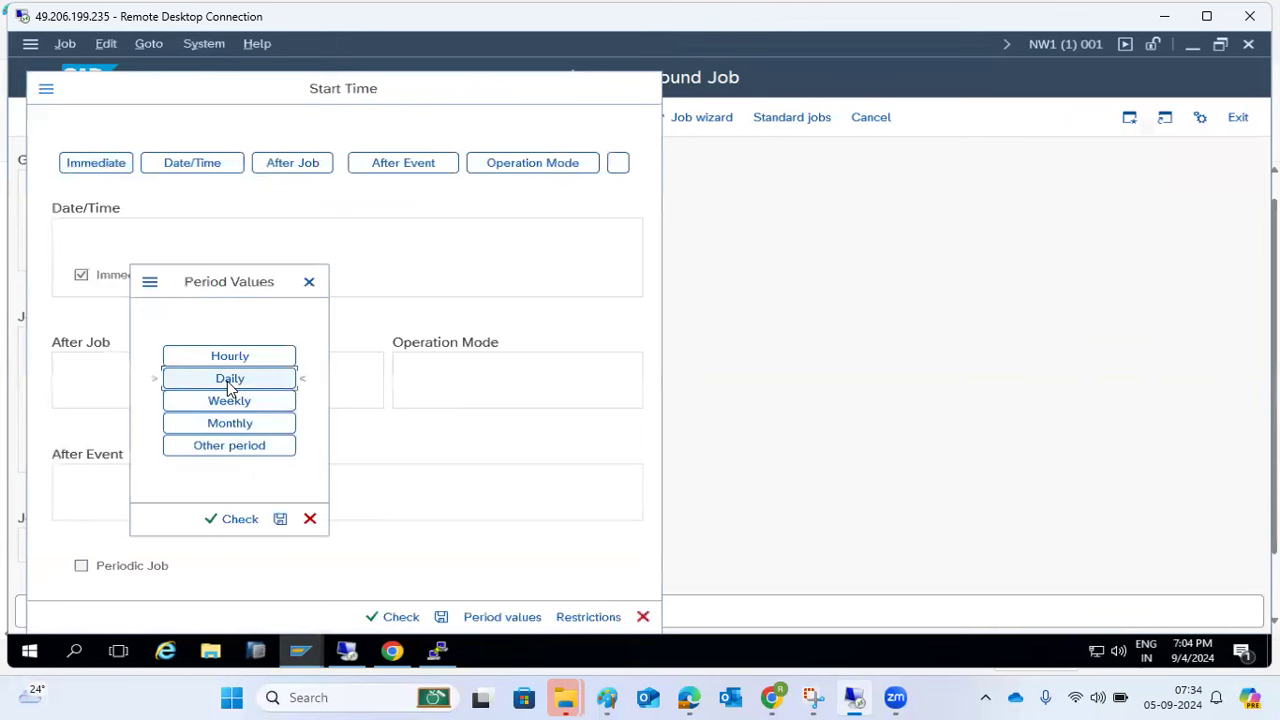
pyautogui.click(280, 518)
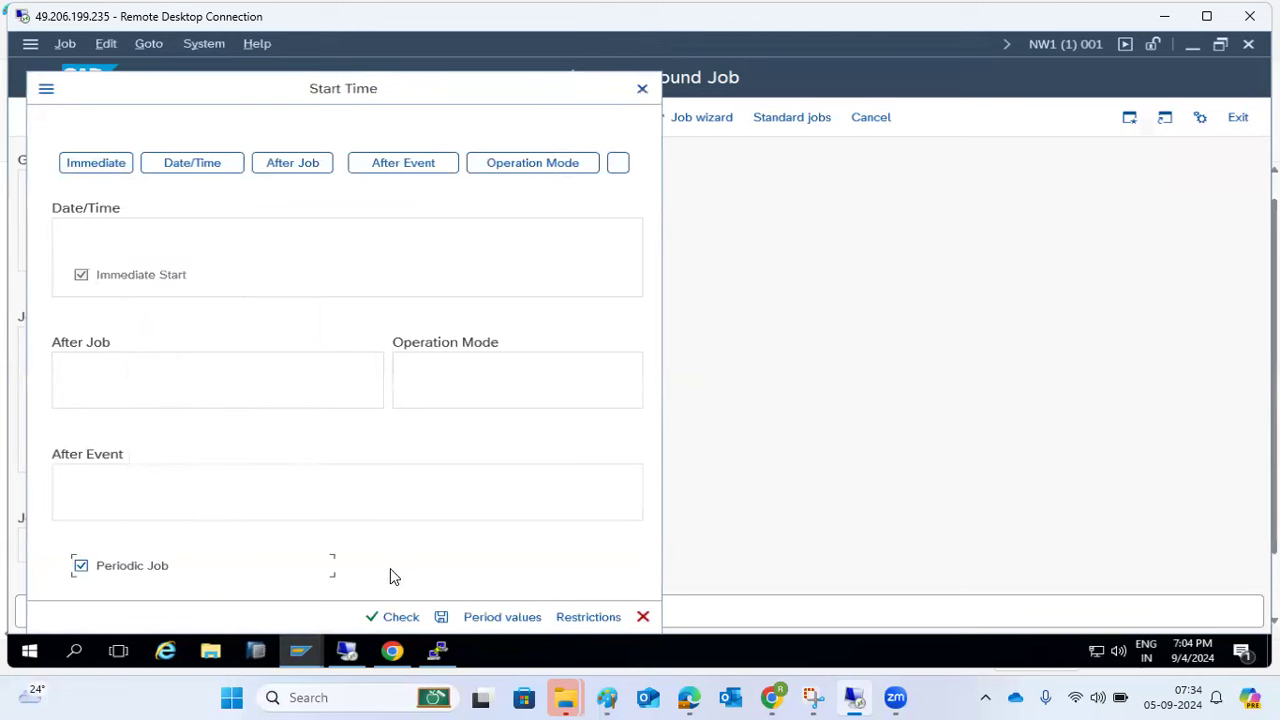
pyautogui.click(441, 616)
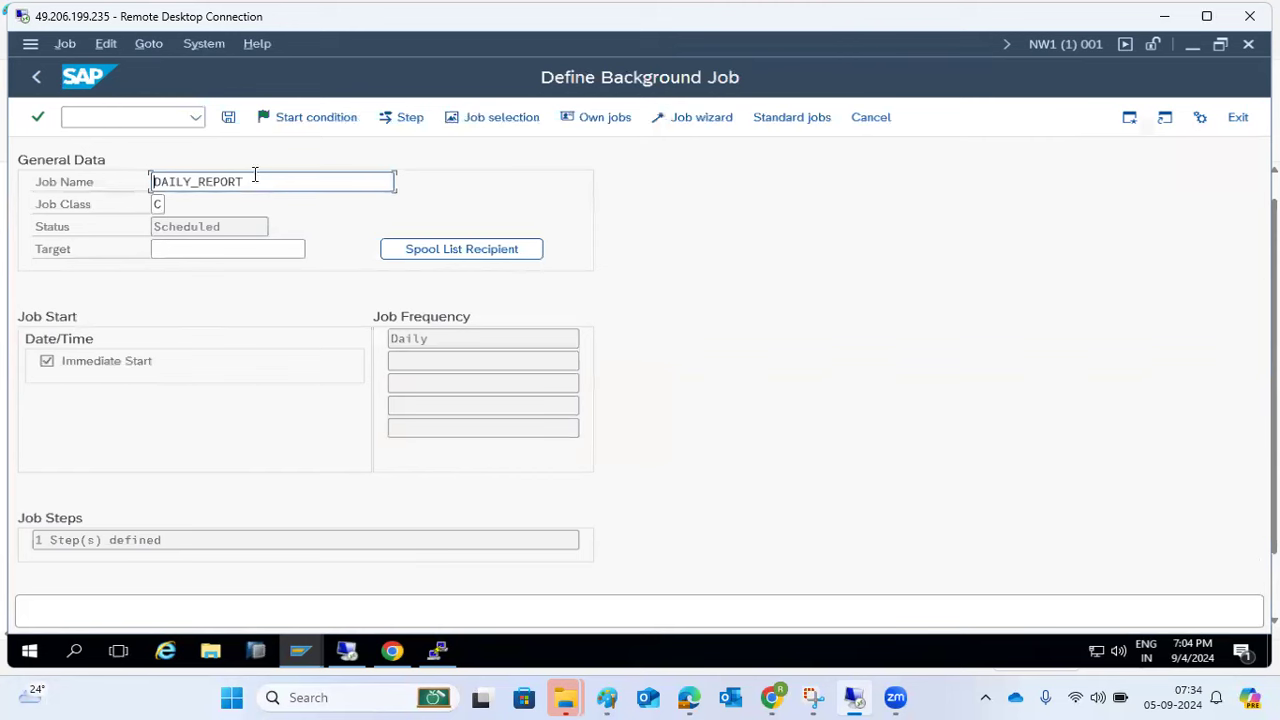
pyautogui.click(229, 117)
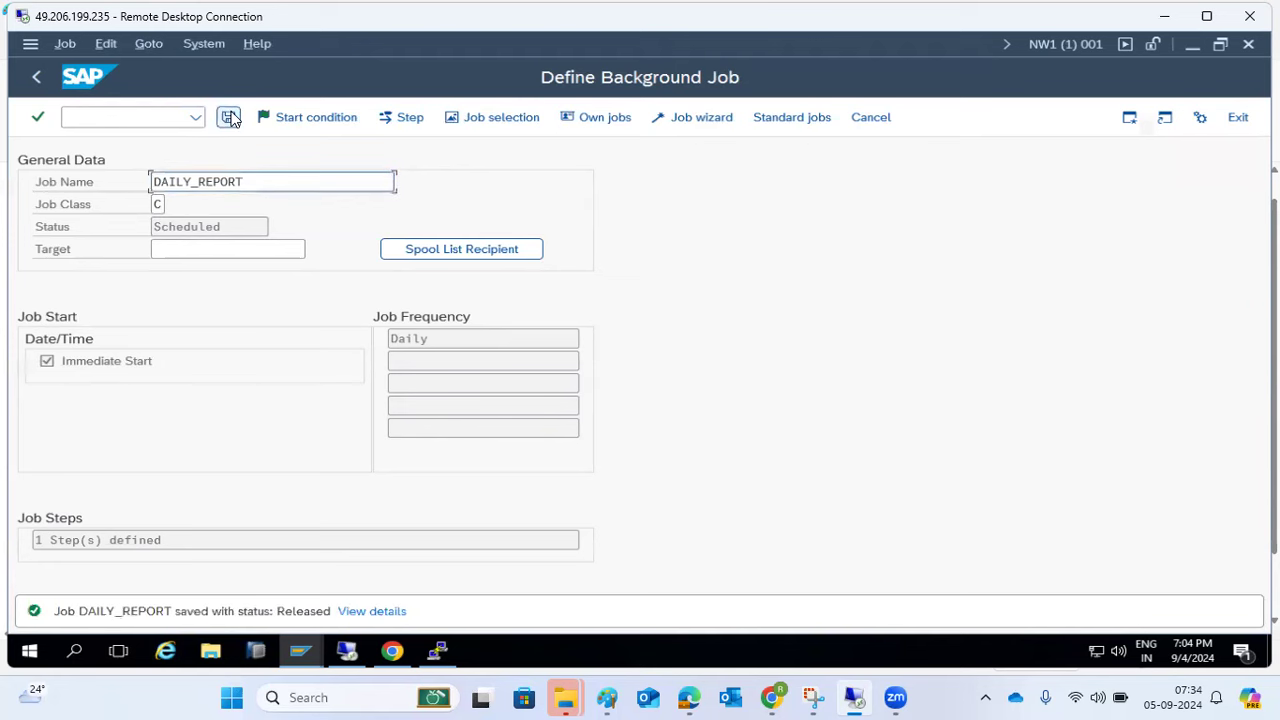
# - Send DAILY_REPORT's spool list as a copy to an e-mail recipient, then save the job
pyautogui.click(482, 253)
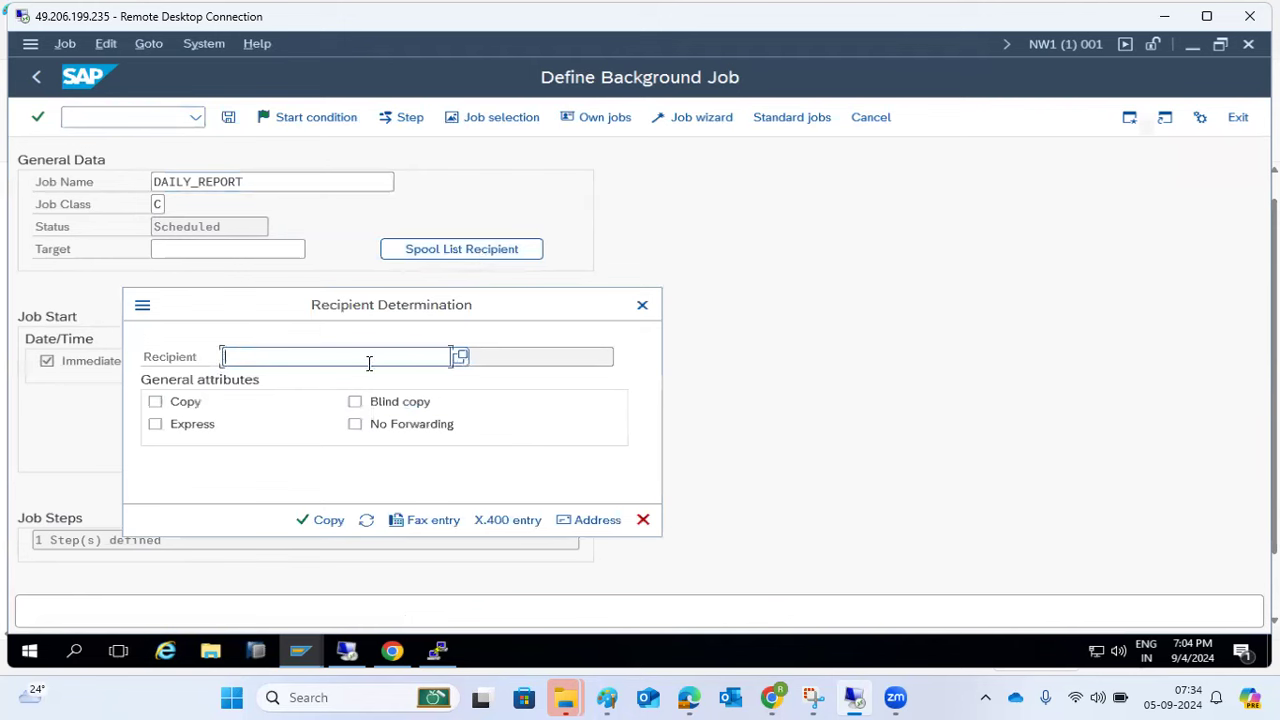
pyautogui.click(155, 401)
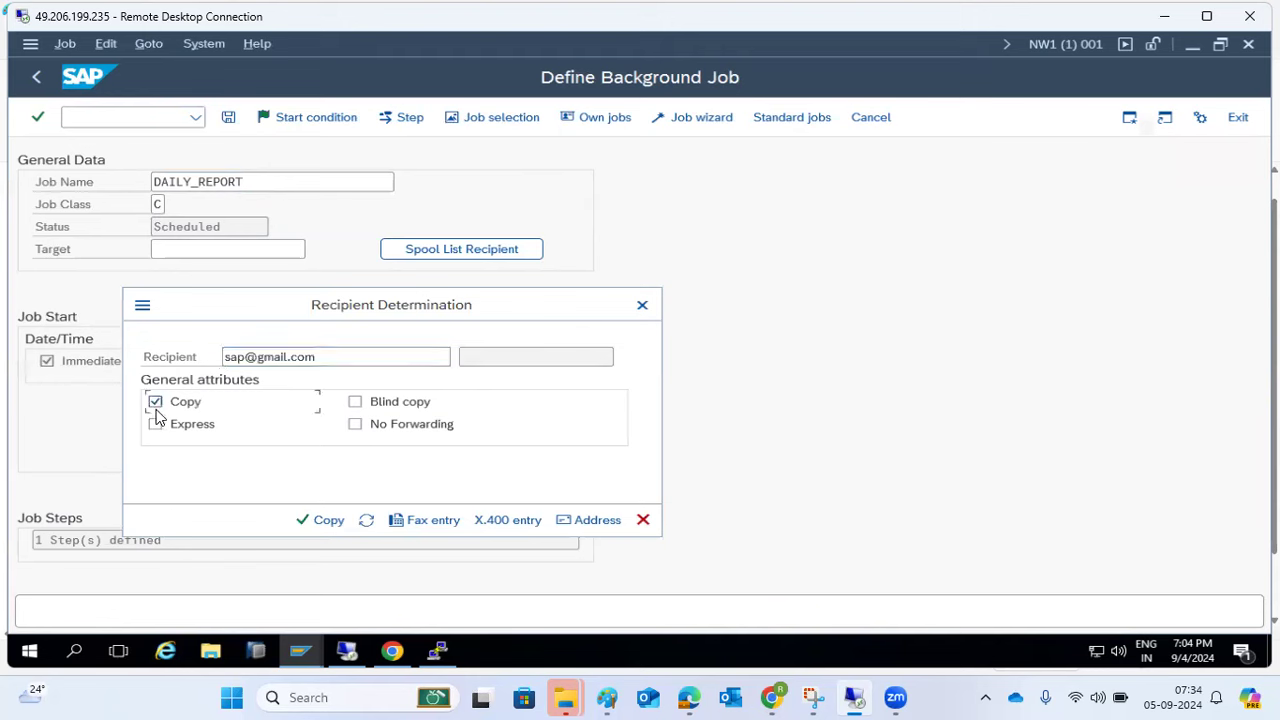
pyautogui.click(347, 528)
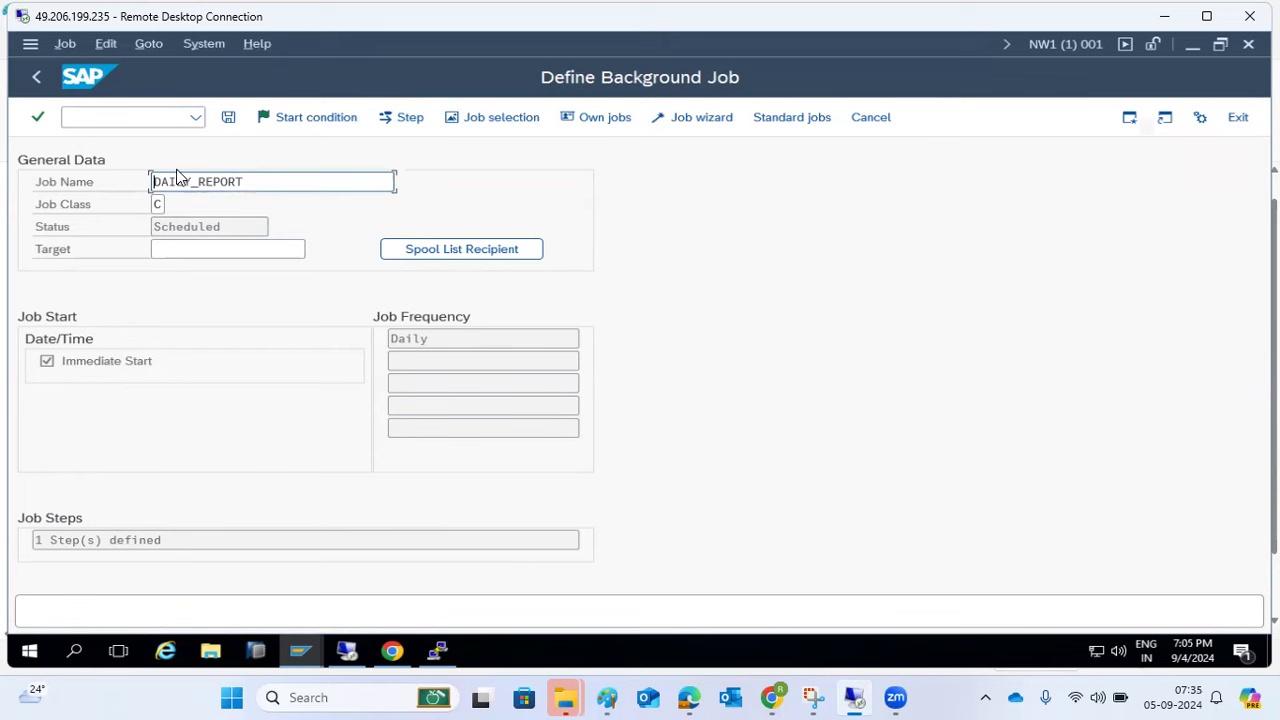
pyautogui.click(228, 118)
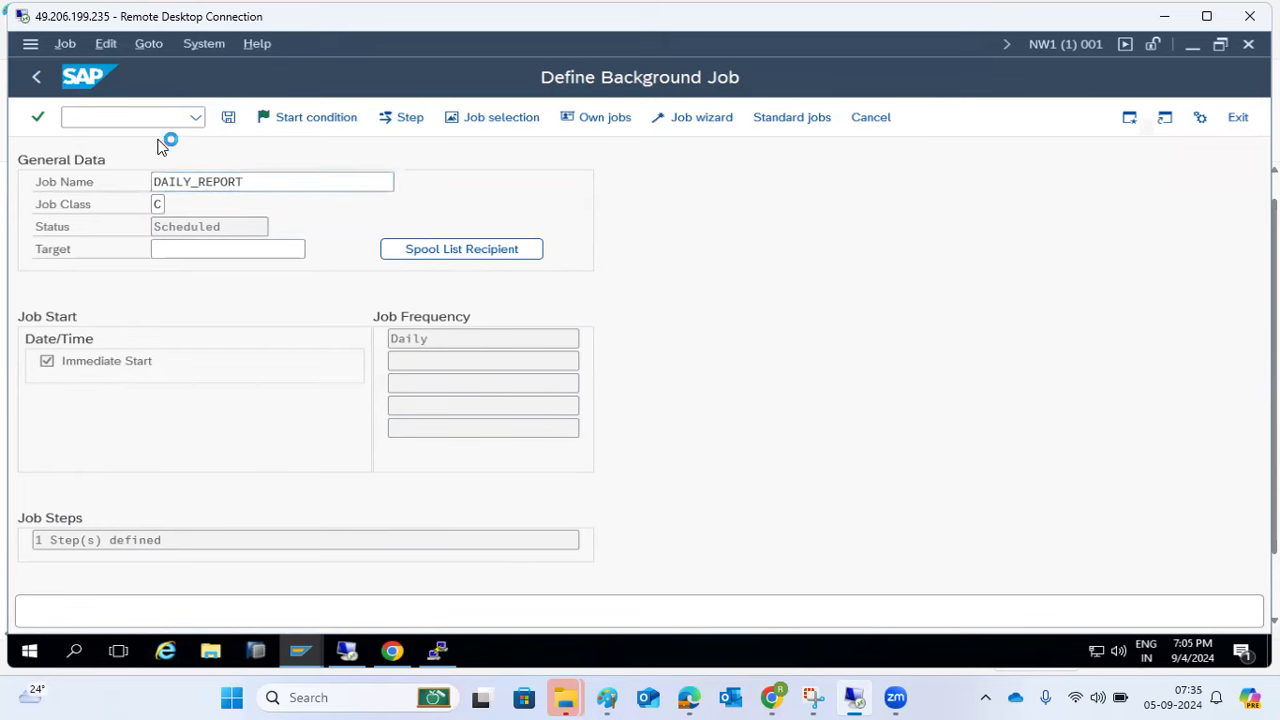
# - Run /nsm37 and list today's BASIS jobs, showing DAILY_REPORT as Active
pyautogui.click(123, 119)
pyautogui.write('/nsm3')
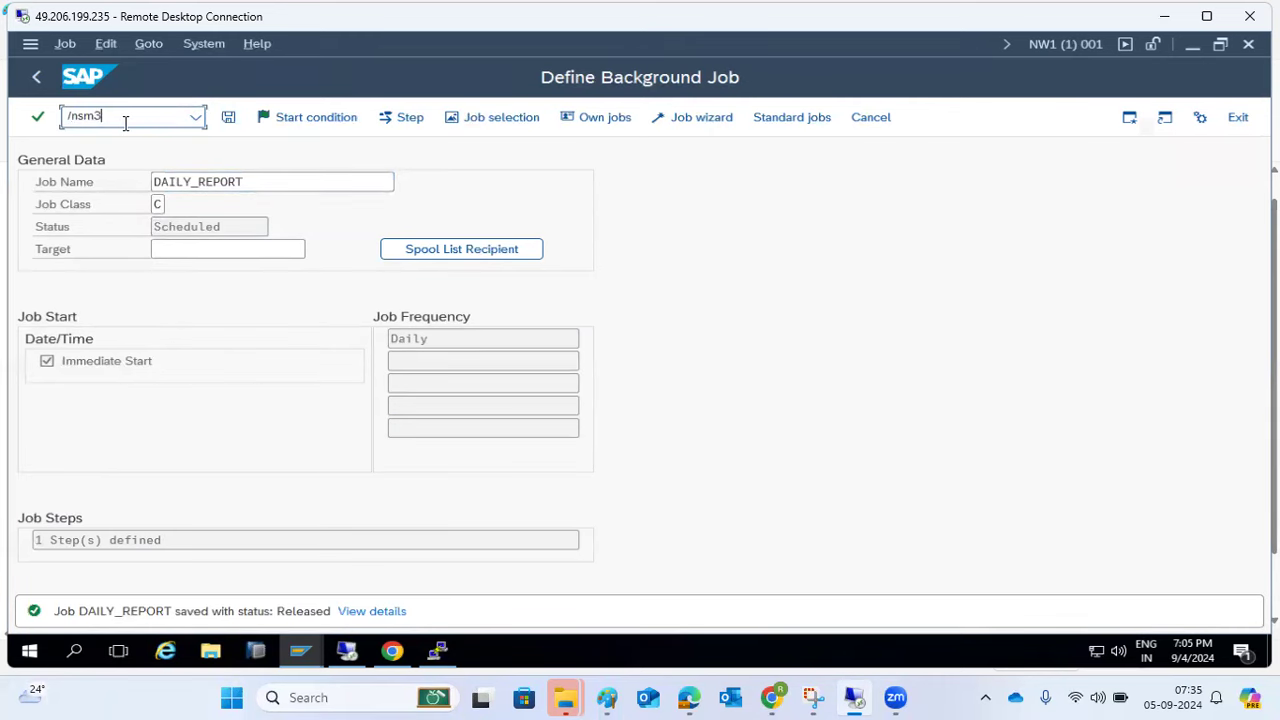
pyautogui.write('7')
pyautogui.press('Return')
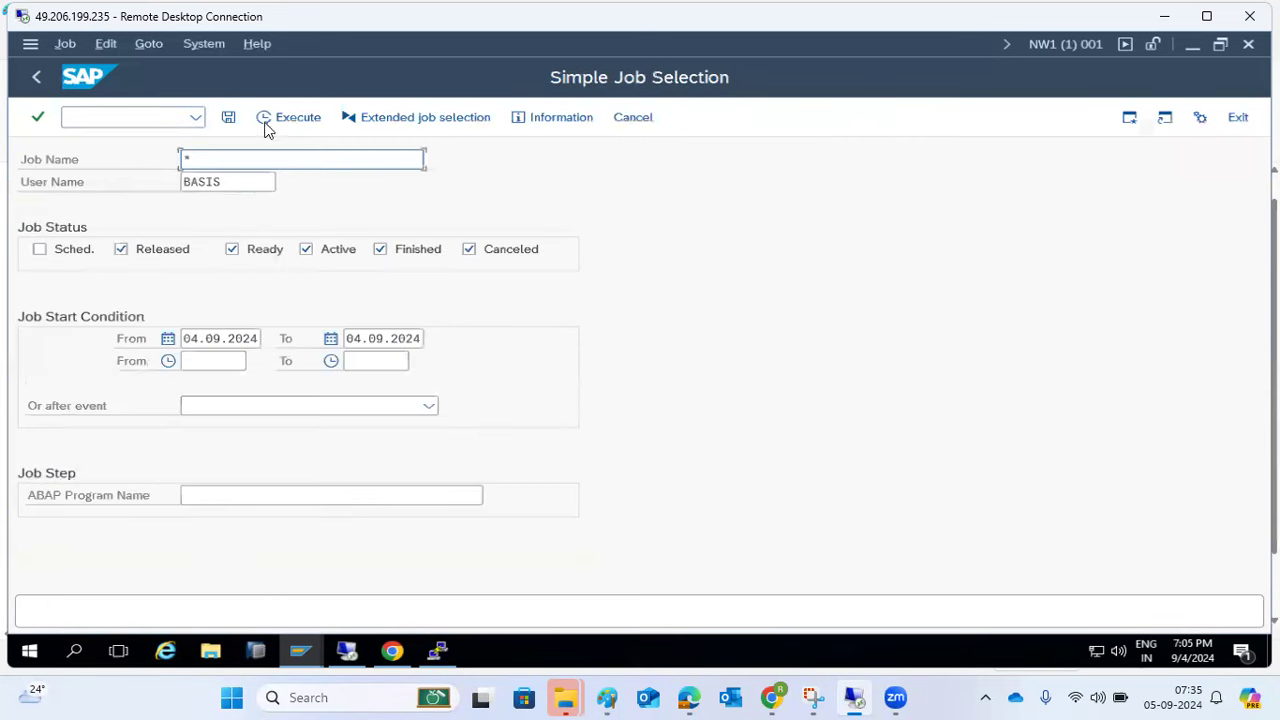
pyautogui.click(287, 118)
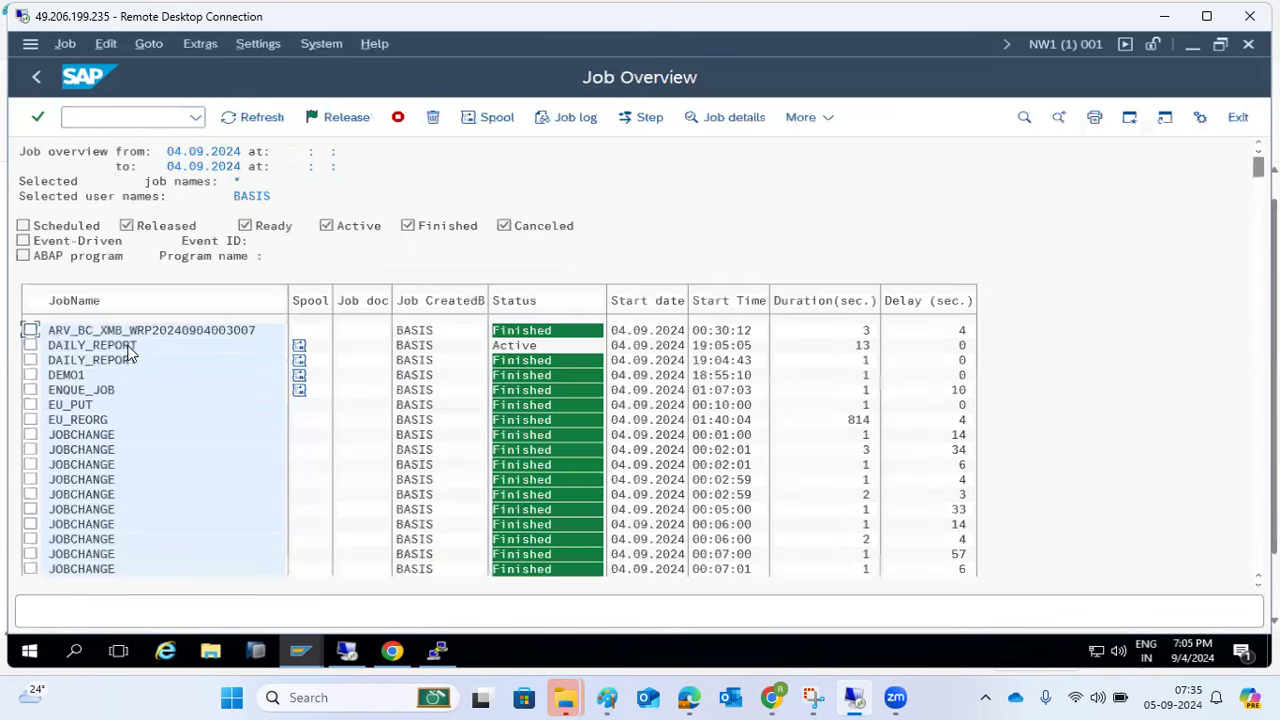
# - Cancel the active DAILY_REPORT job and refresh the job list
pyautogui.click(103, 346)
pyautogui.click(31, 345)
pyautogui.click(64, 43)
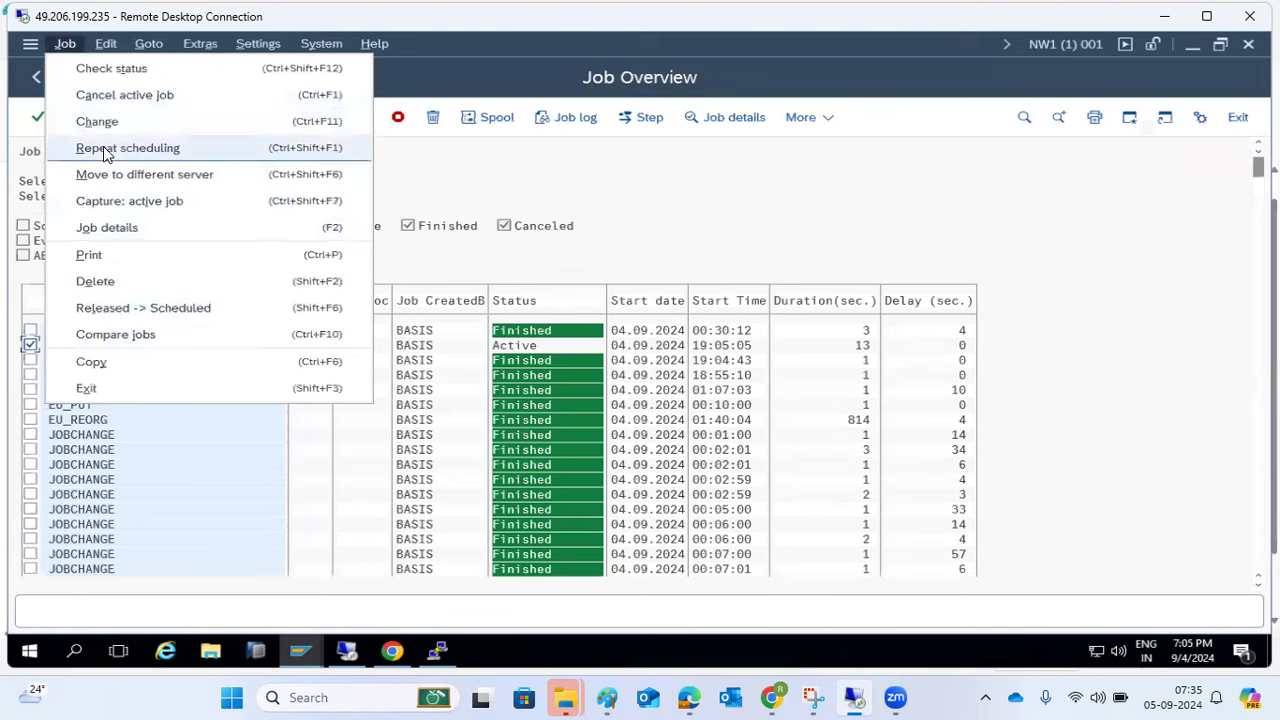
pyautogui.click(135, 94)
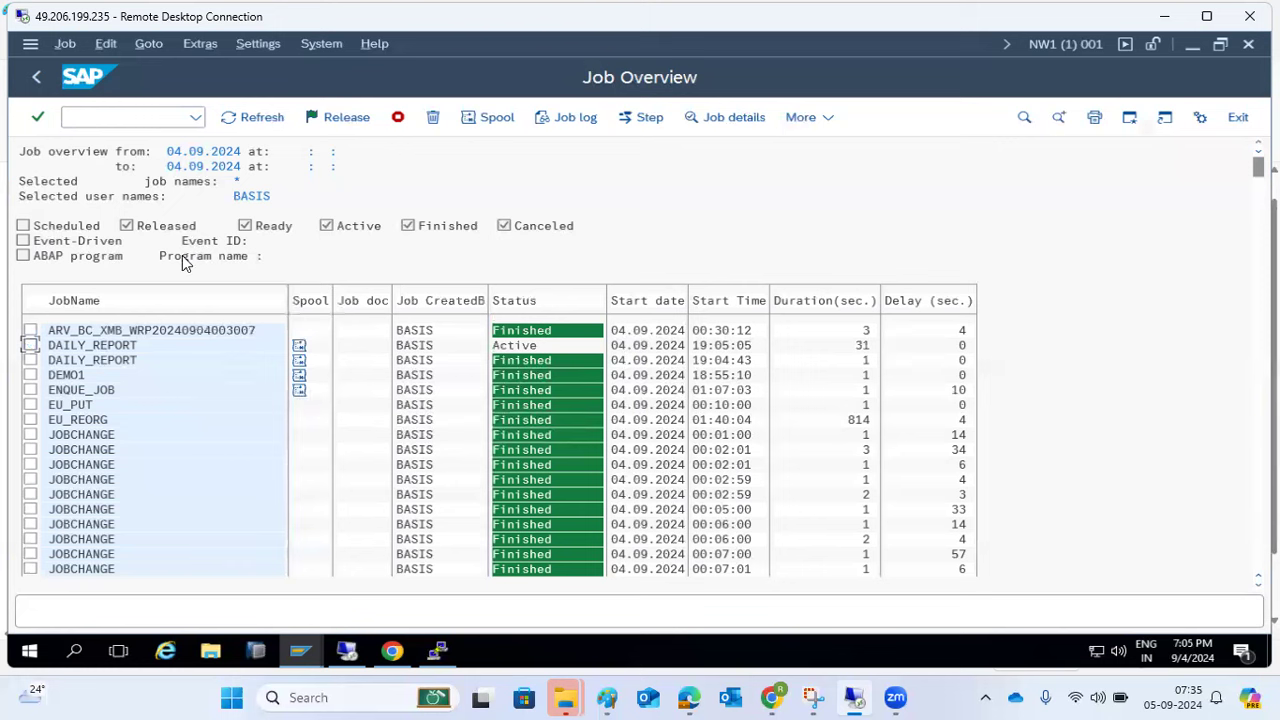
pyautogui.click(231, 120)
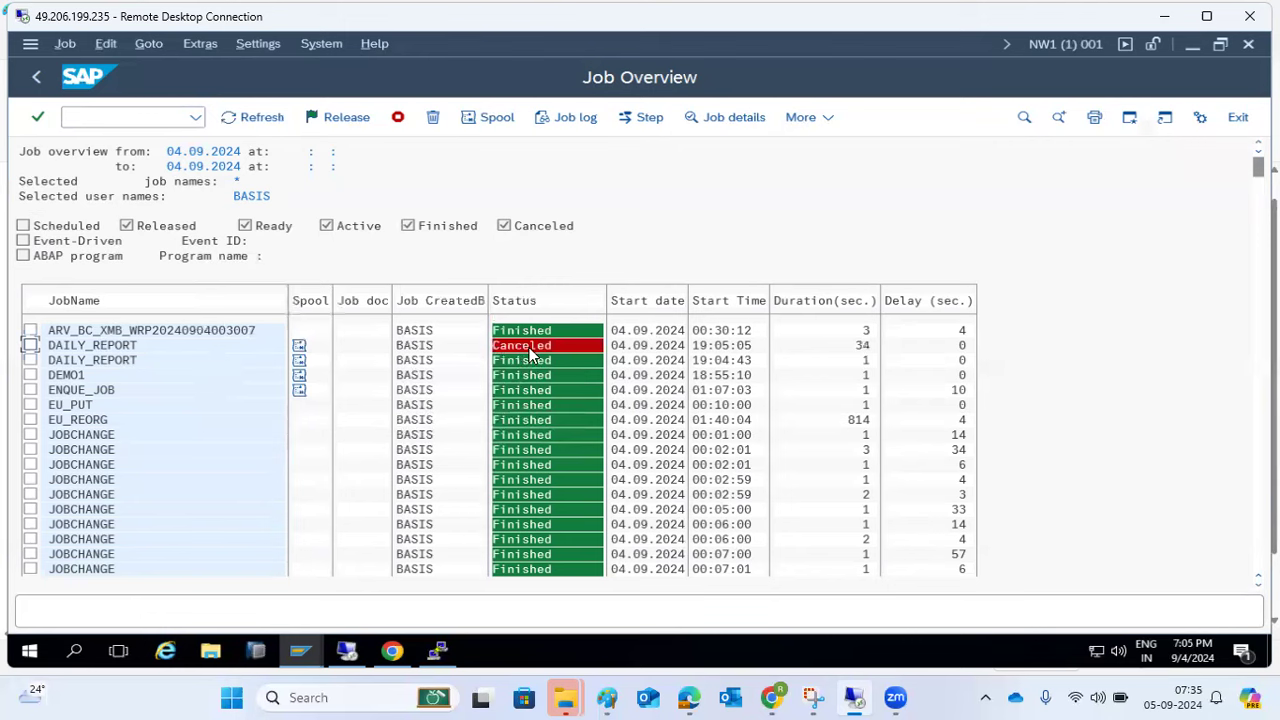
# - Delete the canceled DAILY_REPORT run and return to Simple Job Selection
pyautogui.click(176, 358)
pyautogui.click(30, 345)
pyautogui.click(433, 117)
pyautogui.click(303, 400)
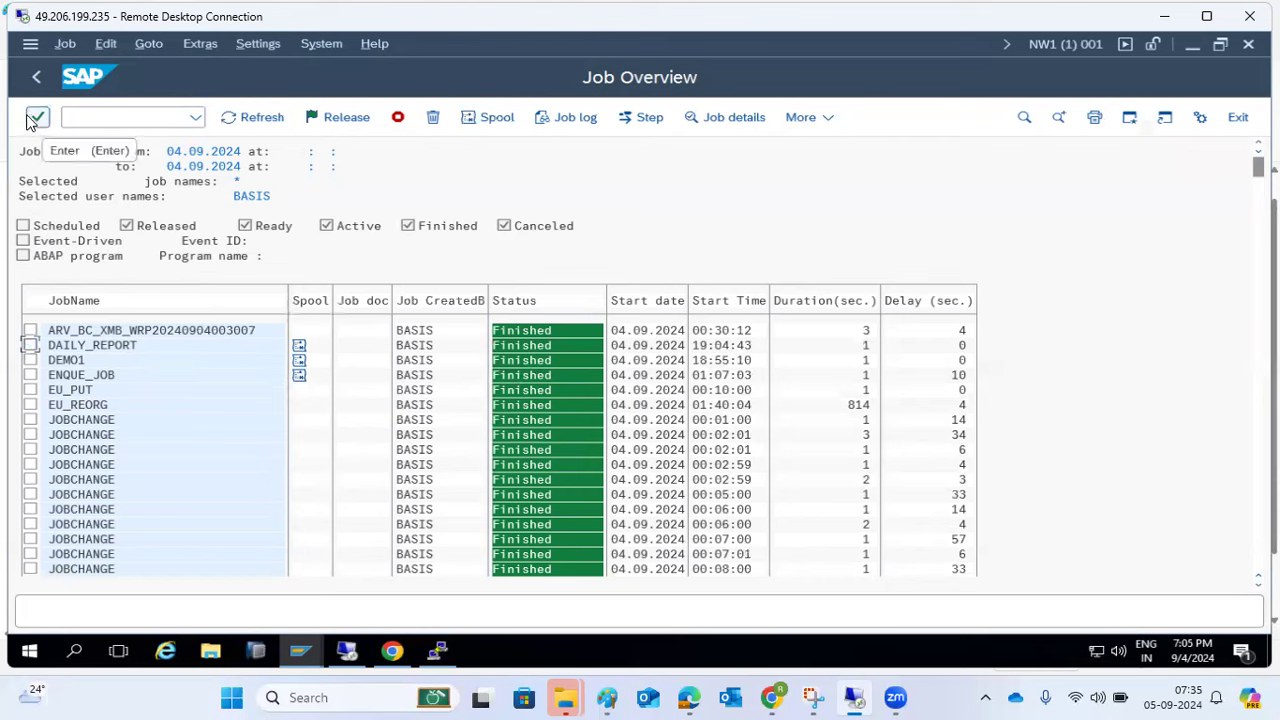
pyautogui.scroll(-2, 80, 430)
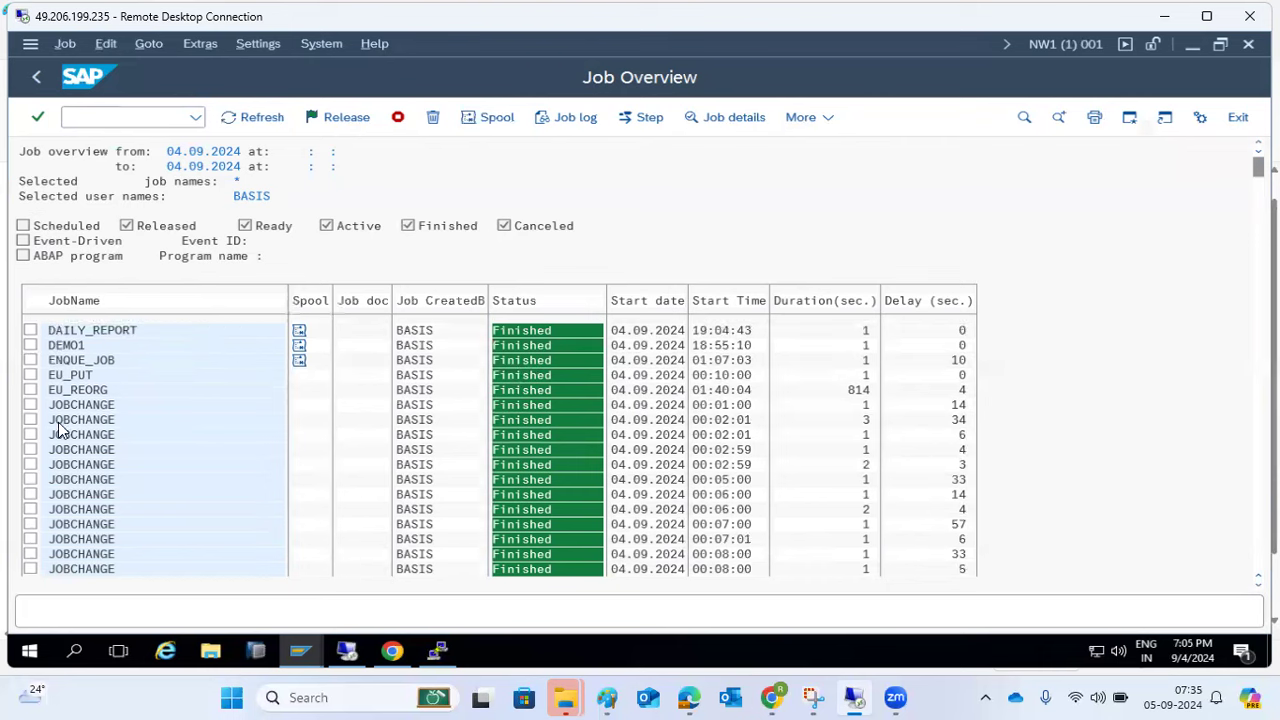
pyautogui.click(35, 77)
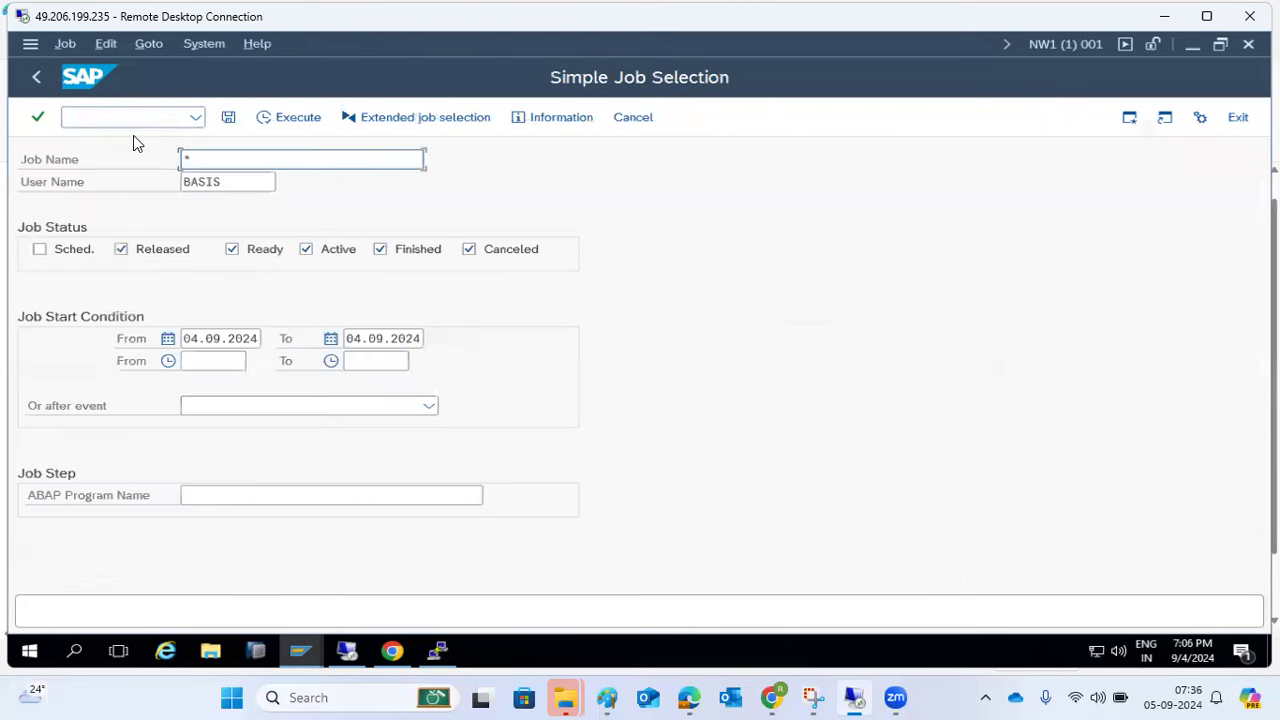
# - Re-run the job selection until only one finished DAILY_REPORT run is listed
pyautogui.click(287, 116)
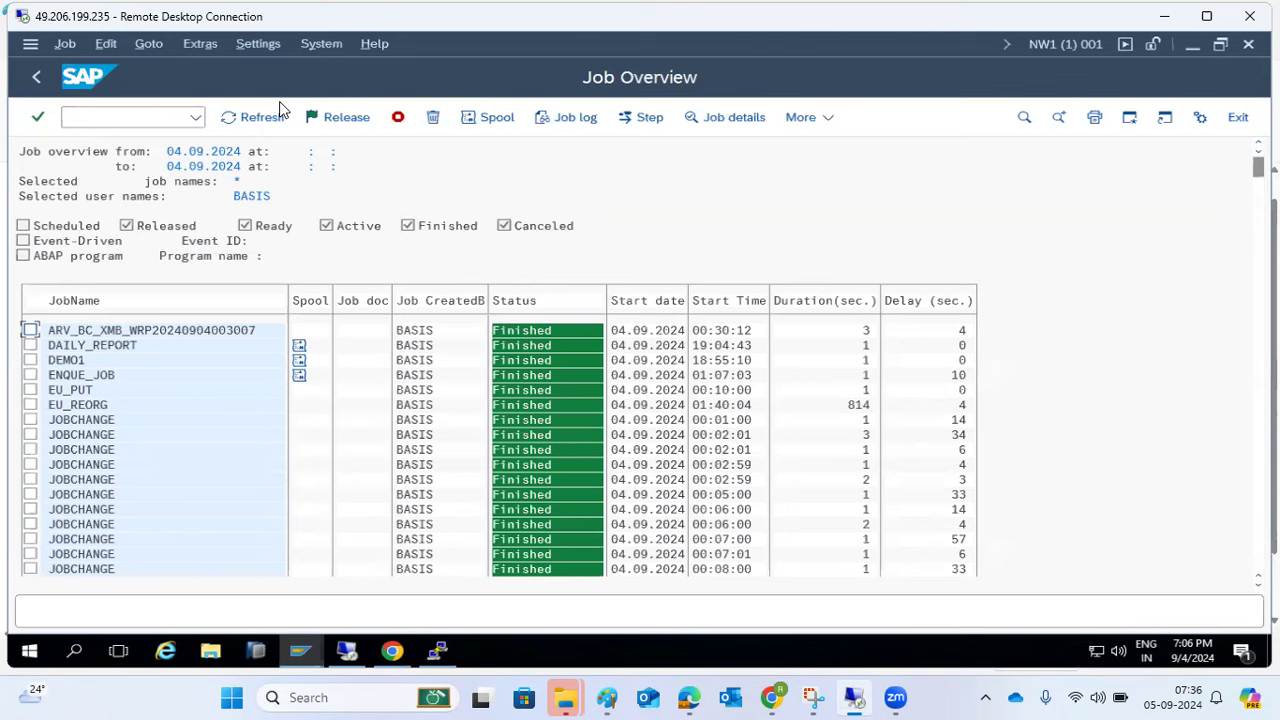
pyautogui.click(33, 75)
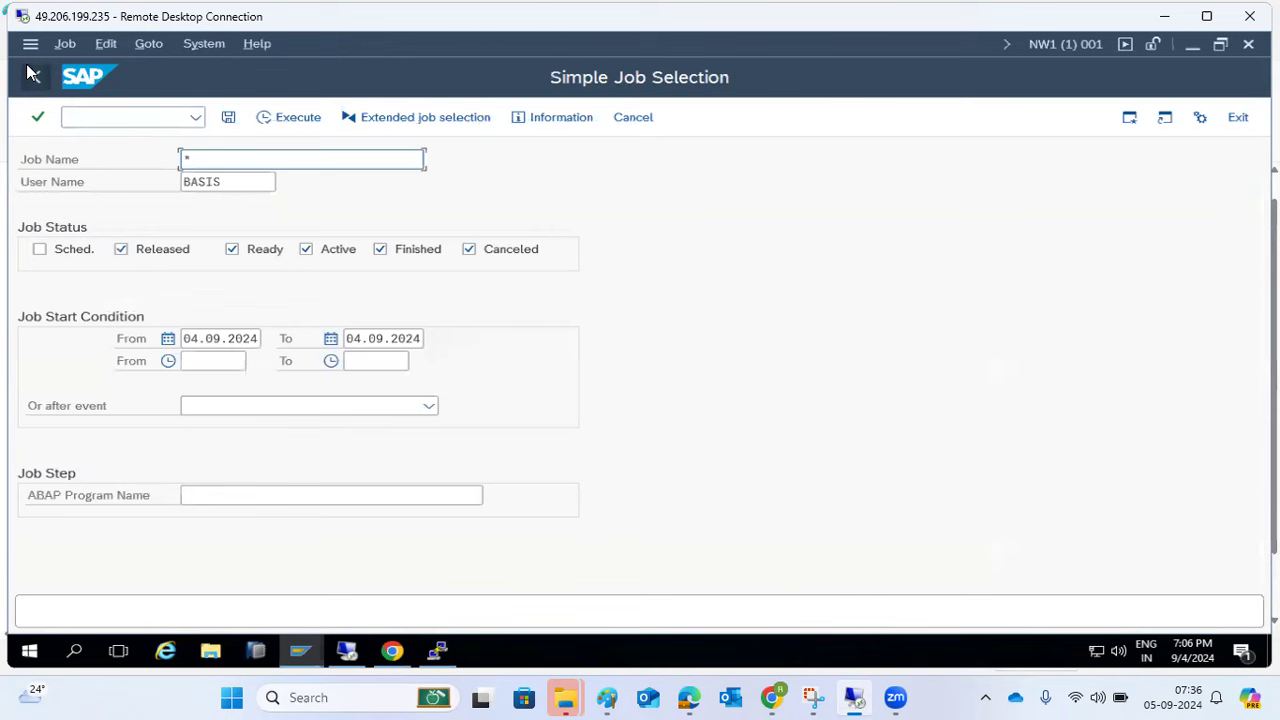
pyautogui.click(280, 120)
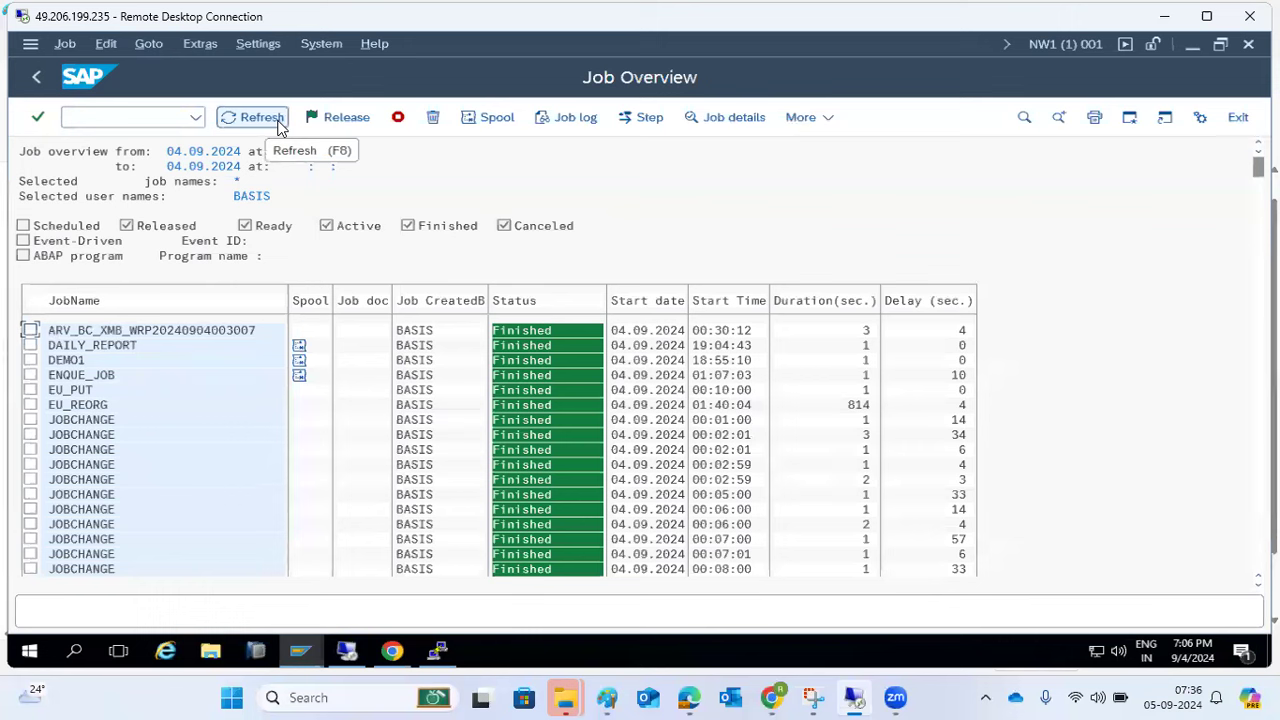
# - Open Repeat scheduling for DEMO1 and close the Start Time dialog unchanged
pyautogui.click(30, 360)
pyautogui.click(64, 45)
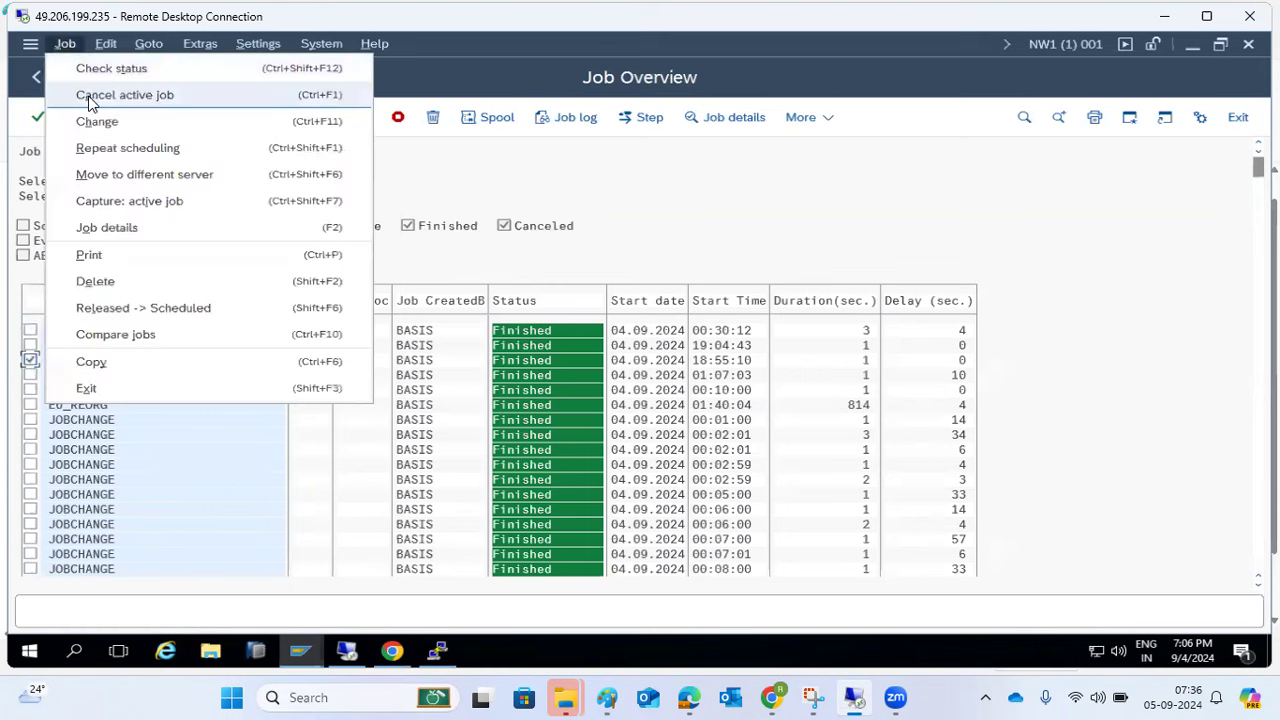
pyautogui.click(92, 147)
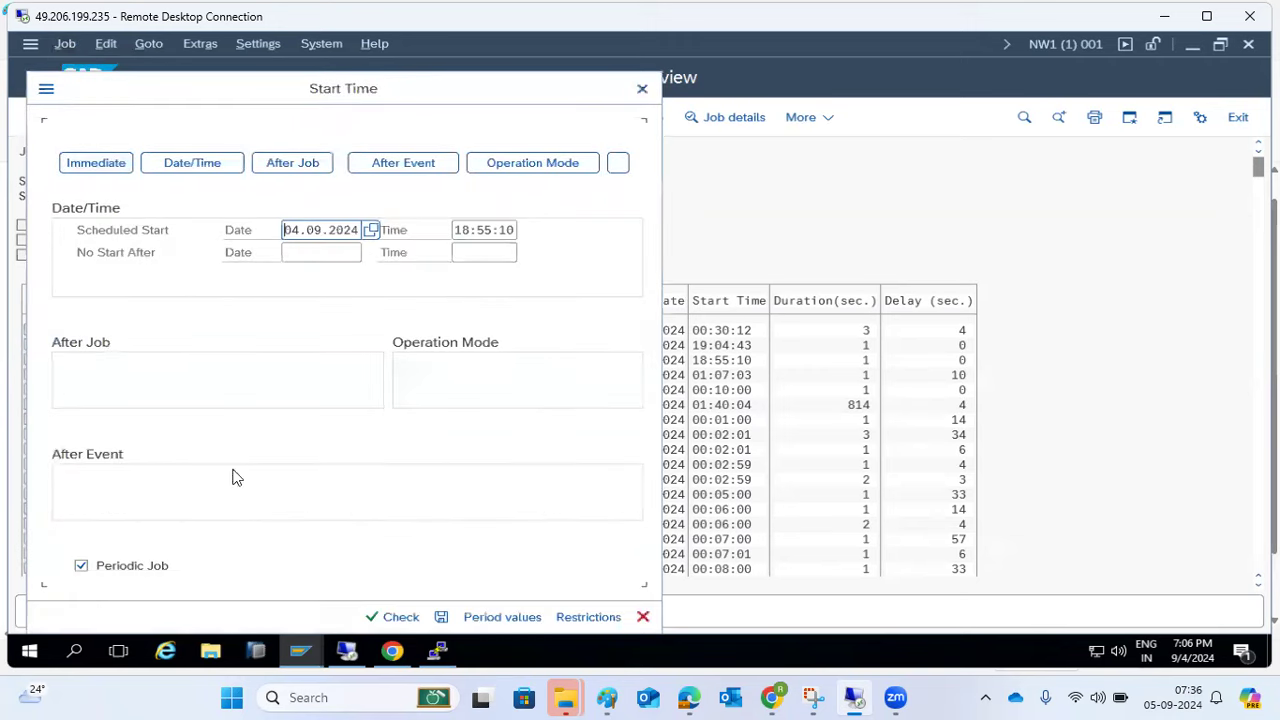
pyautogui.click(641, 90)
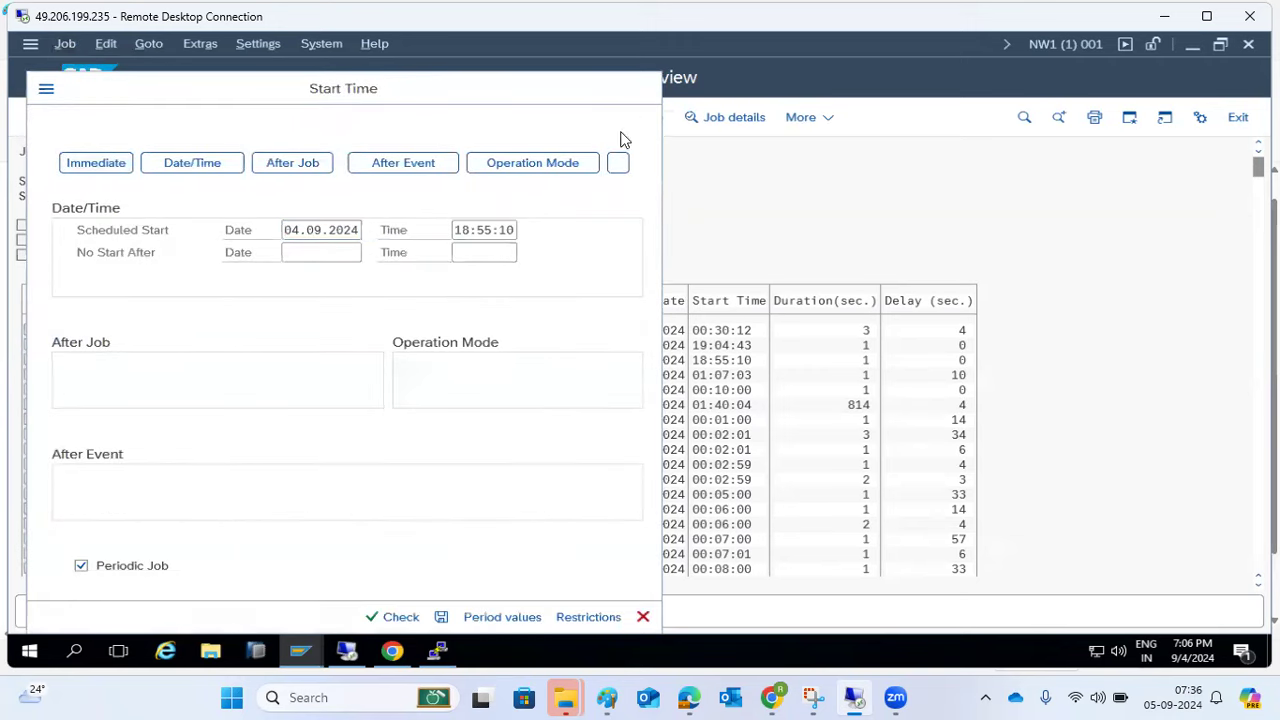
pyautogui.click(645, 616)
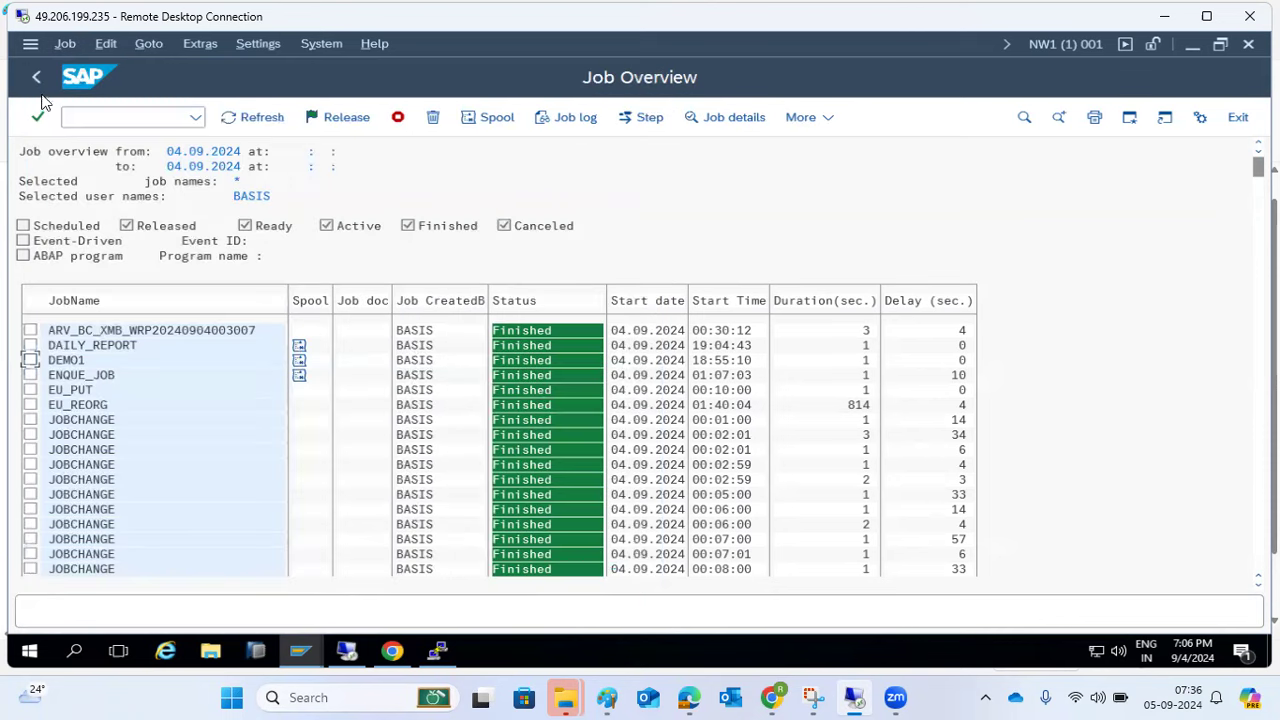
# - Look through the Job and Edit menus, then return to job selection criteria
pyautogui.click(66, 44)
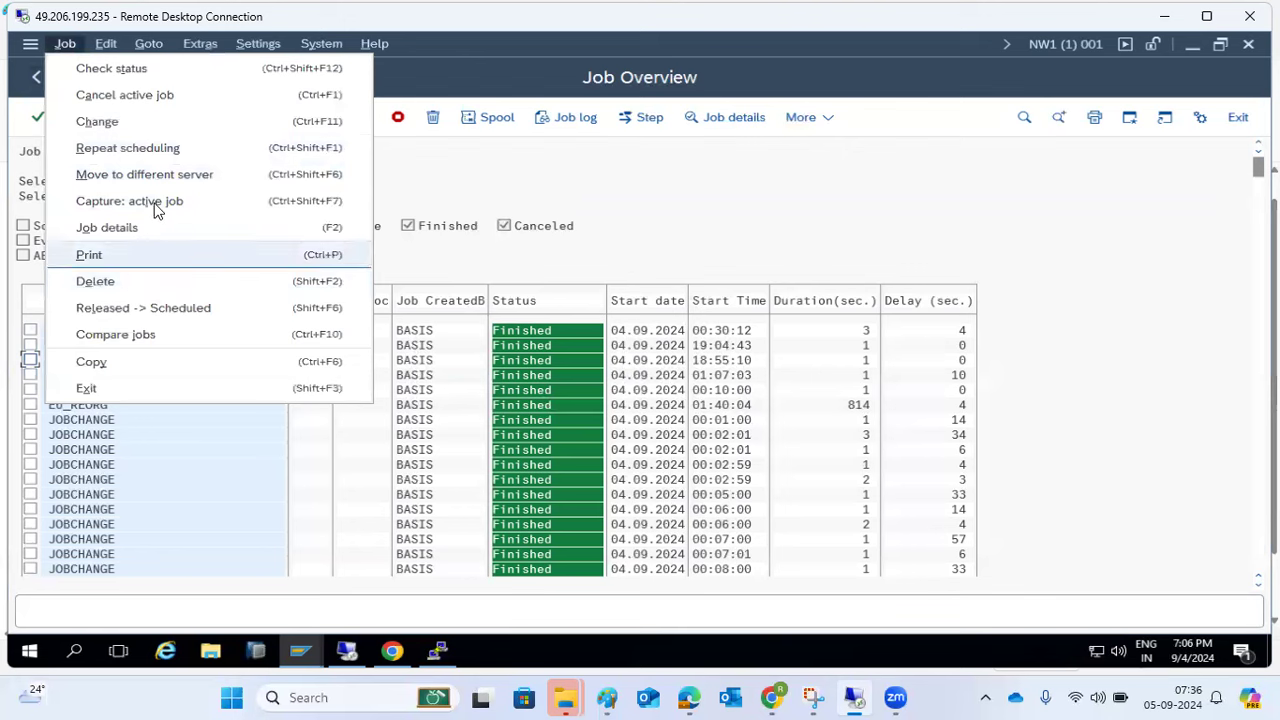
pyautogui.moveTo(105, 44)
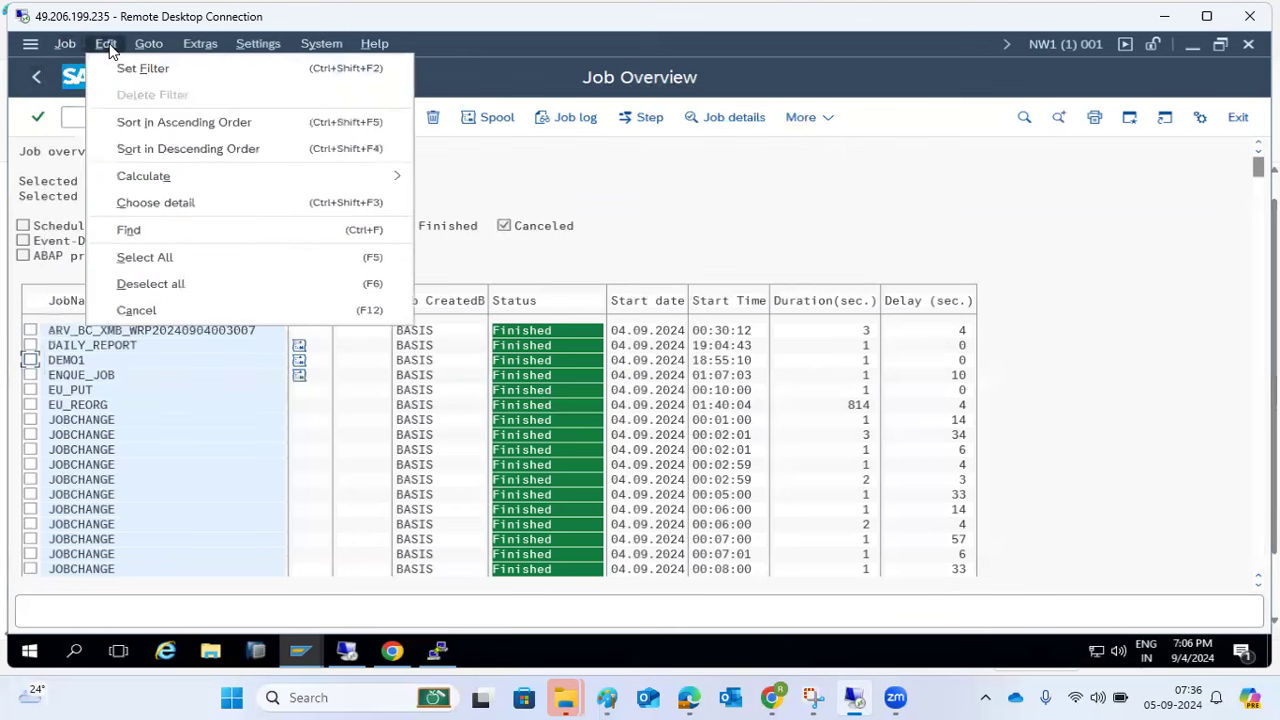
pyautogui.click(624, 210)
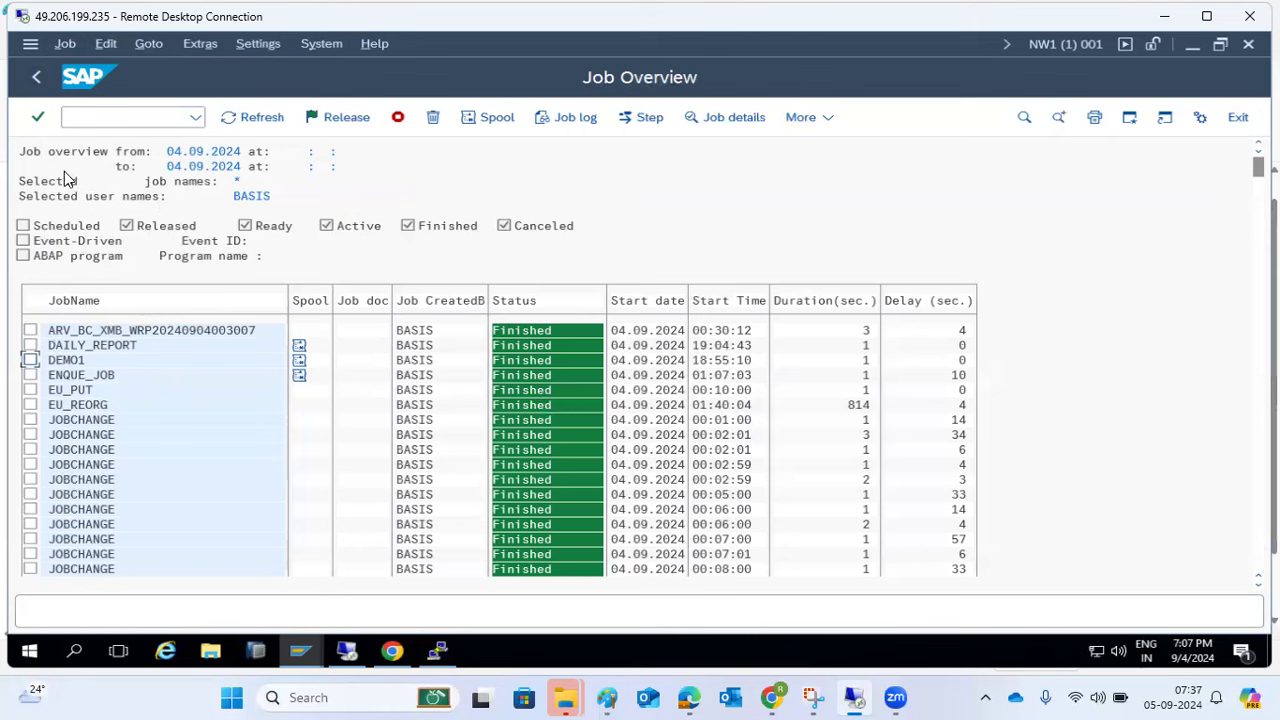
pyautogui.click(34, 77)
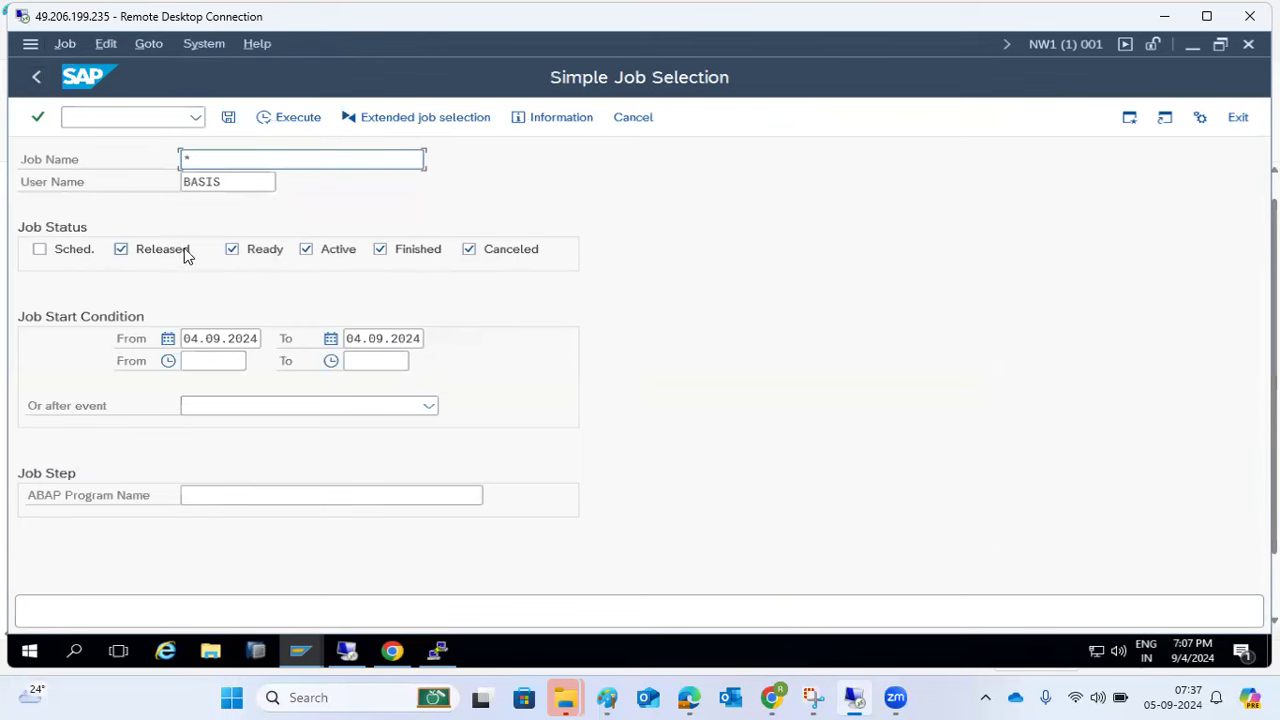
# - Leave job selection and start SM36 to define a new background job
pyautogui.click(41, 83)
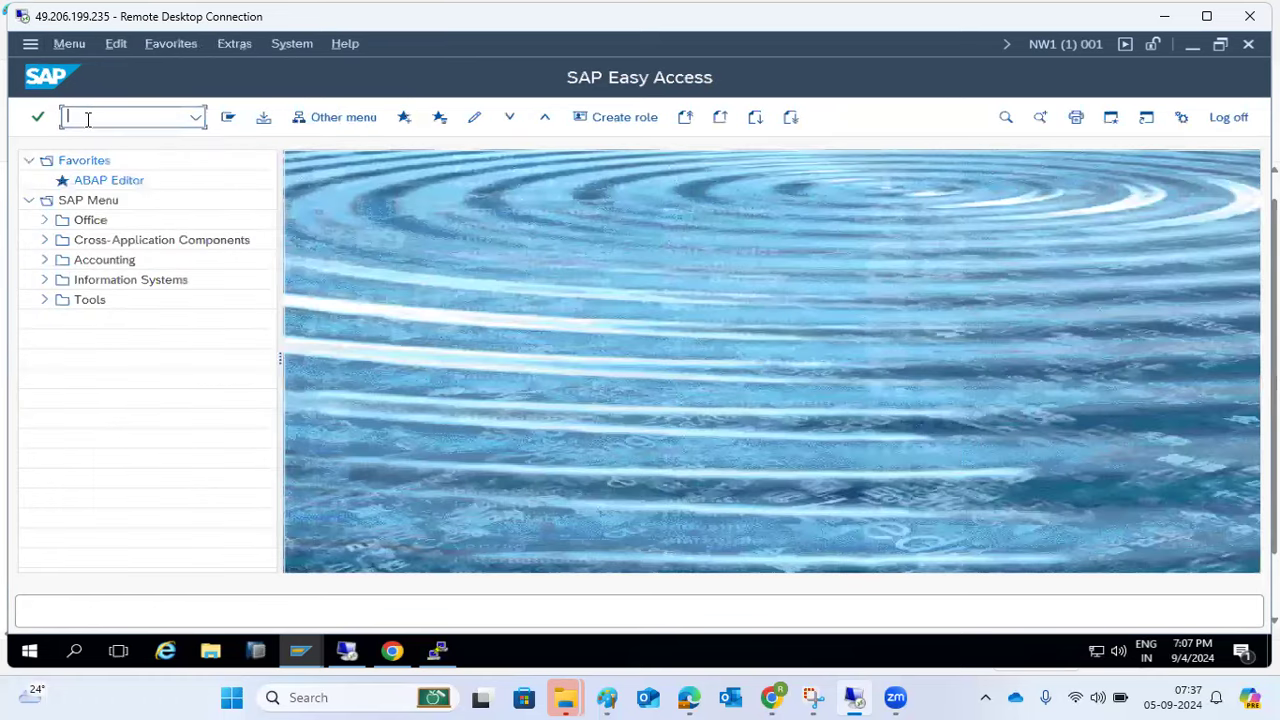
pyautogui.write('sm36')
pyautogui.press('Return')
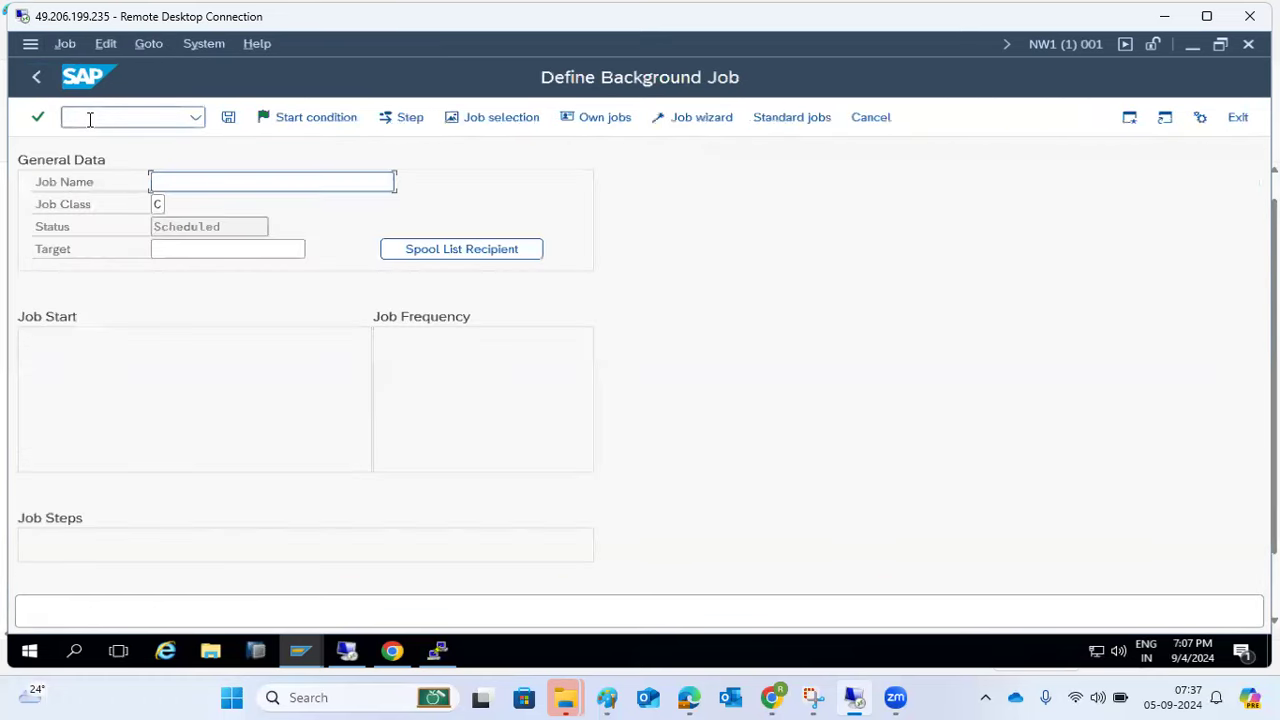
pyautogui.click(197, 181)
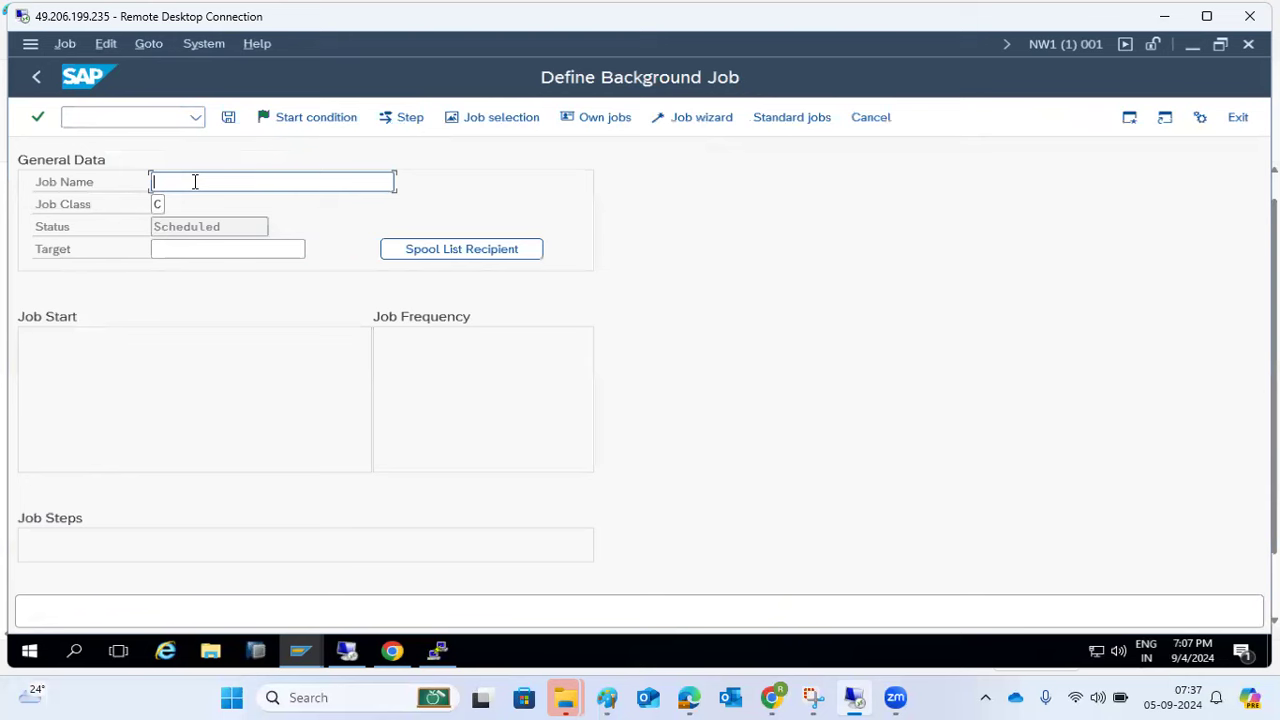
# - Add a step with ABAP program RSSPACECHECK and look up program names
pyautogui.click(414, 117)
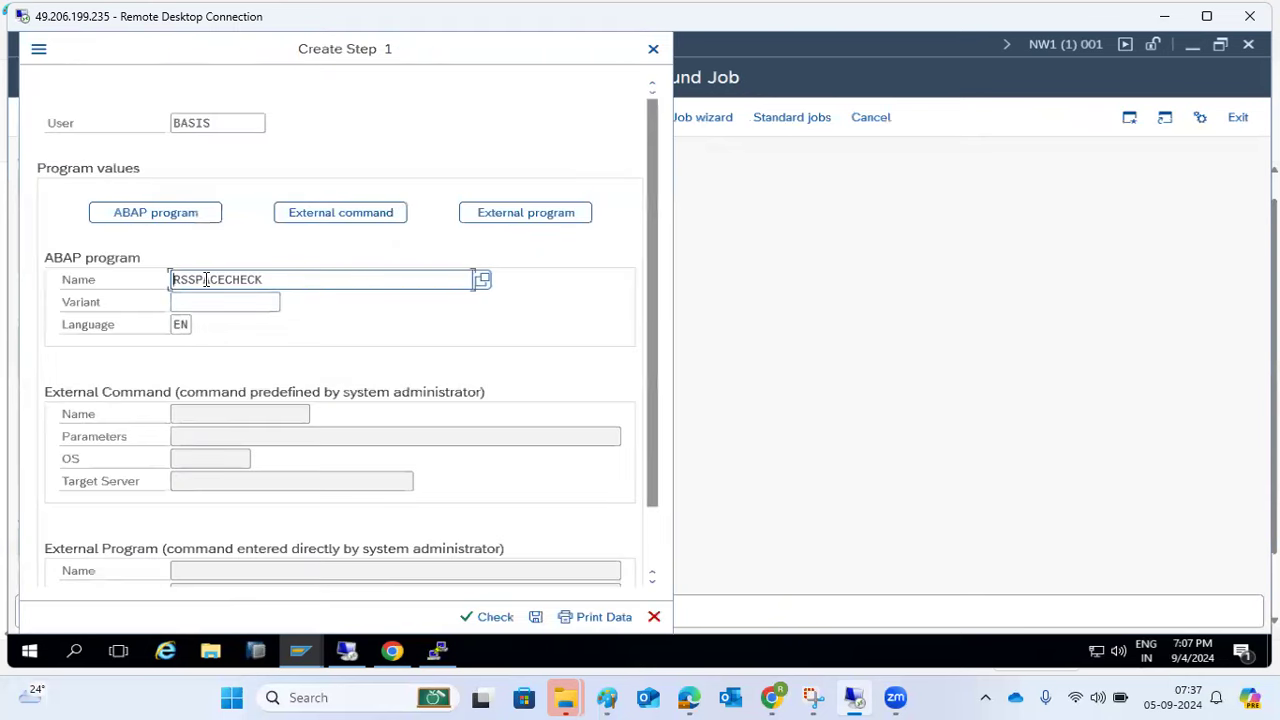
pyautogui.moveTo(312, 280); pyautogui.dragTo(112, 297)
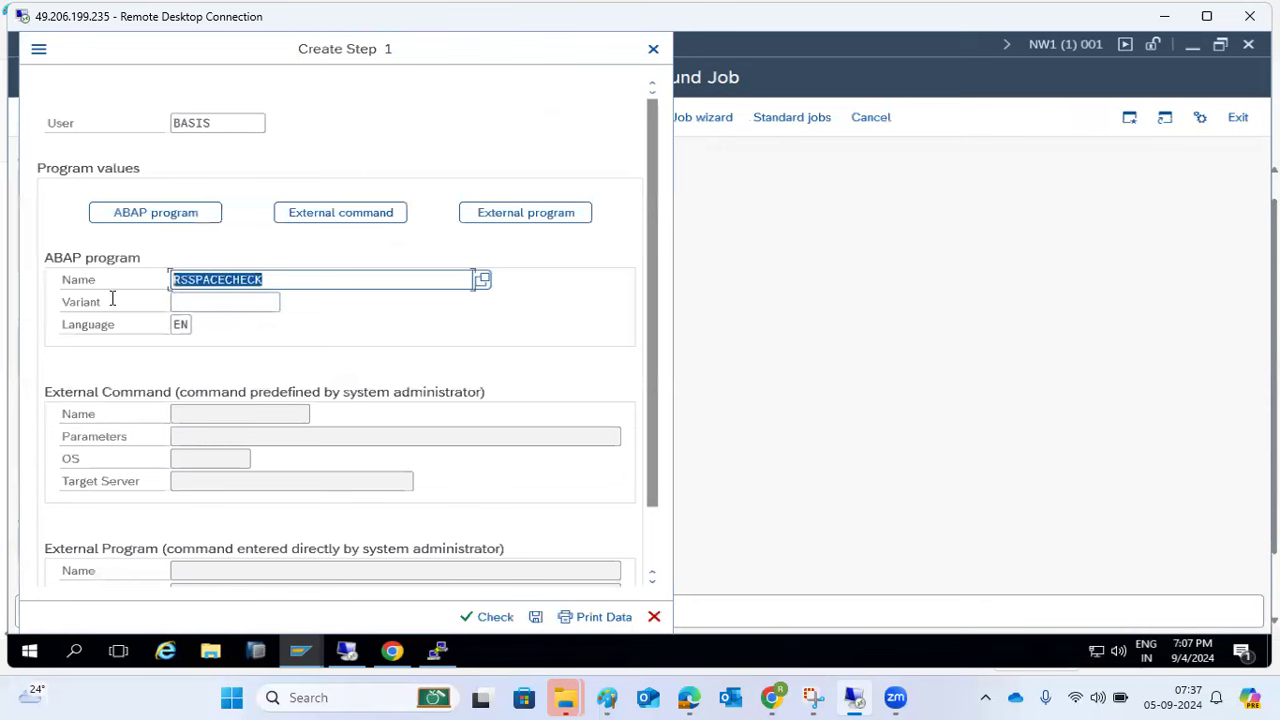
pyautogui.click(285, 215)
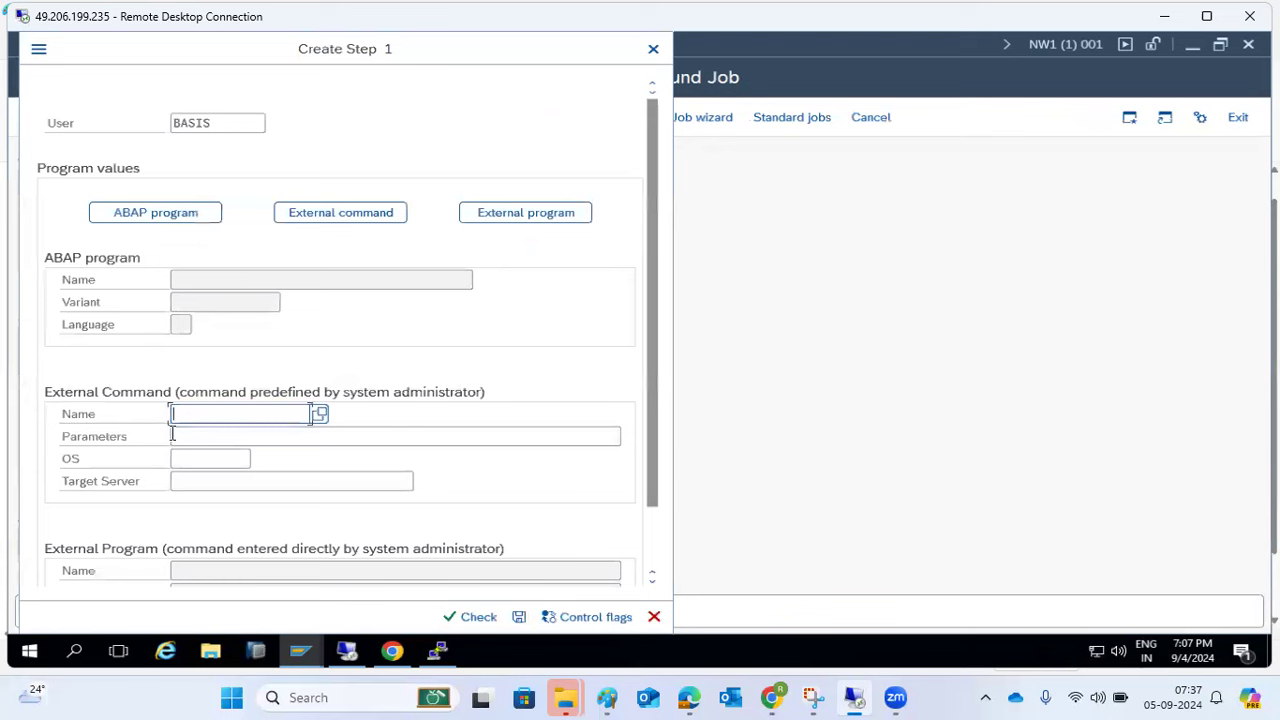
pyautogui.click(558, 216)
pyautogui.click(134, 218)
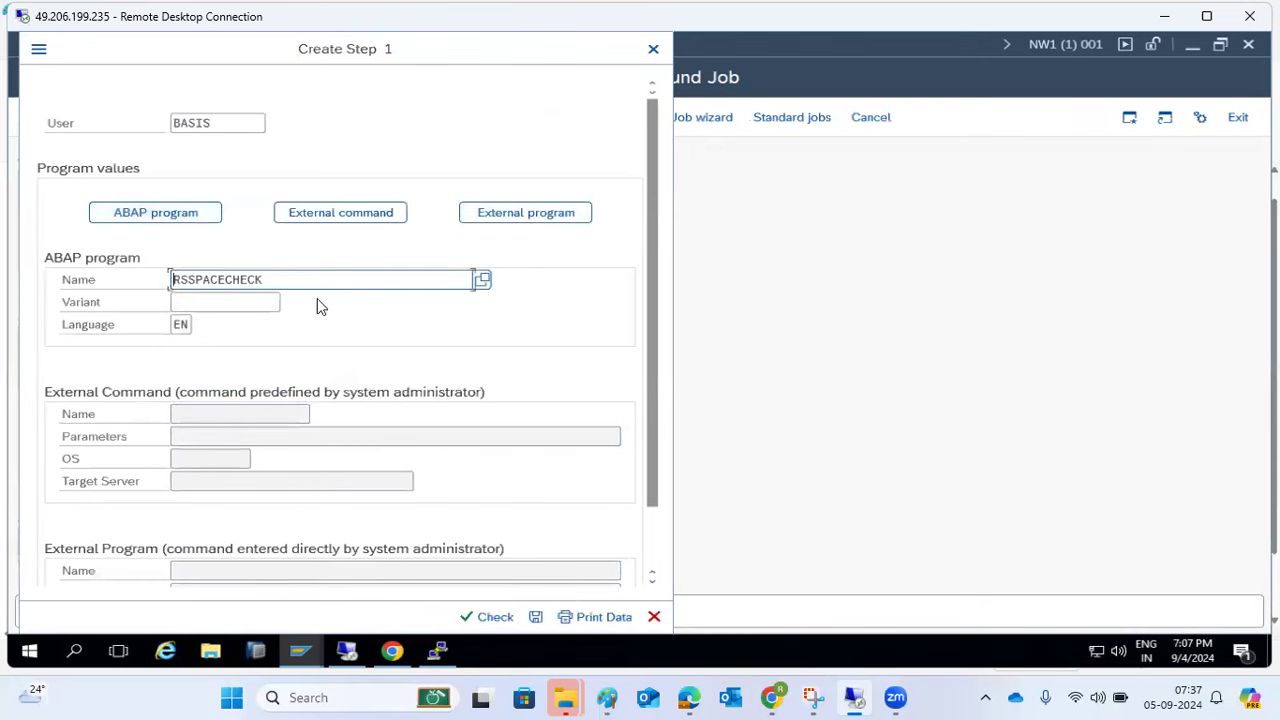
pyautogui.click(482, 279)
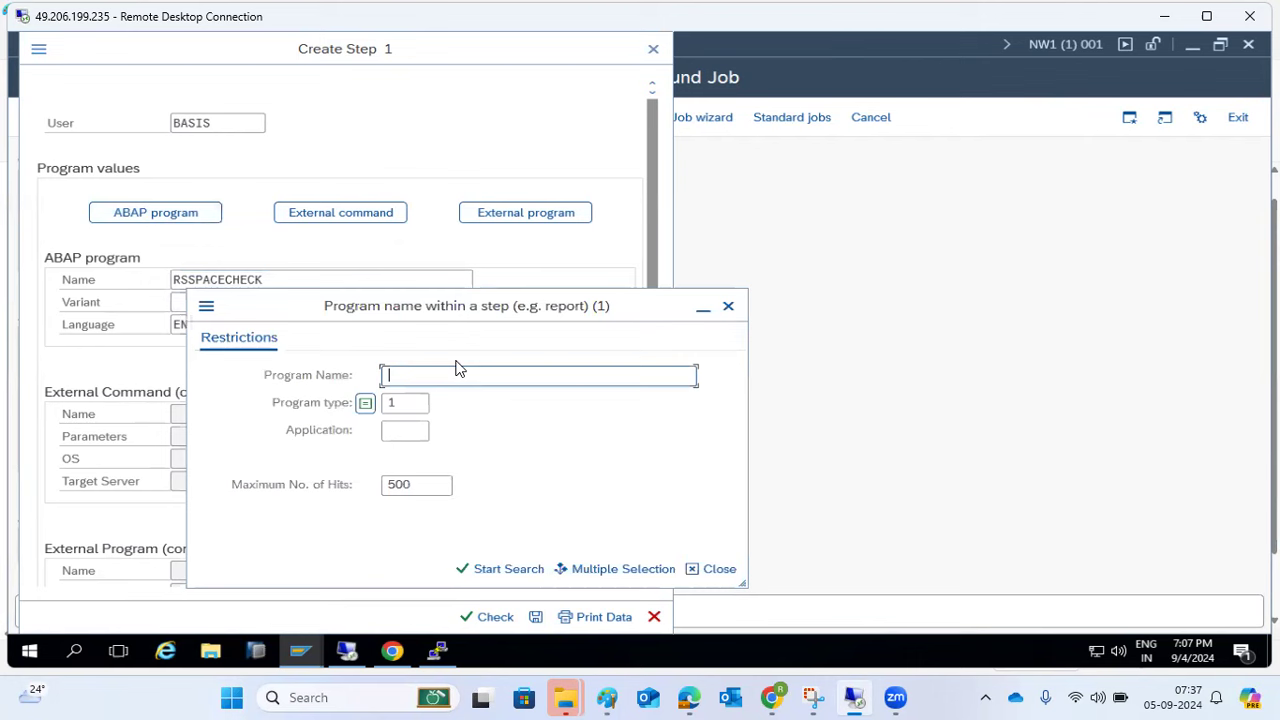
# - Search program names in the F4 help using the pattern RS*
pyautogui.write('RS*')
pyautogui.moveTo(300, 651)
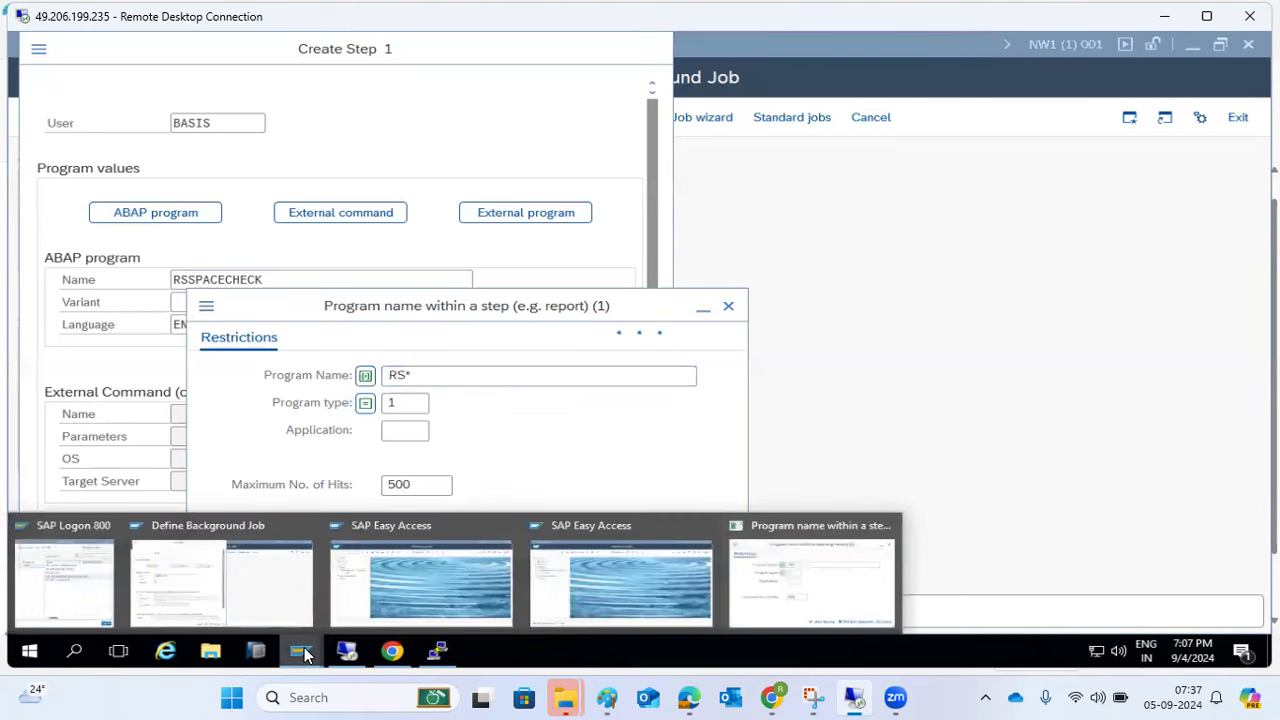
pyautogui.click(808, 578)
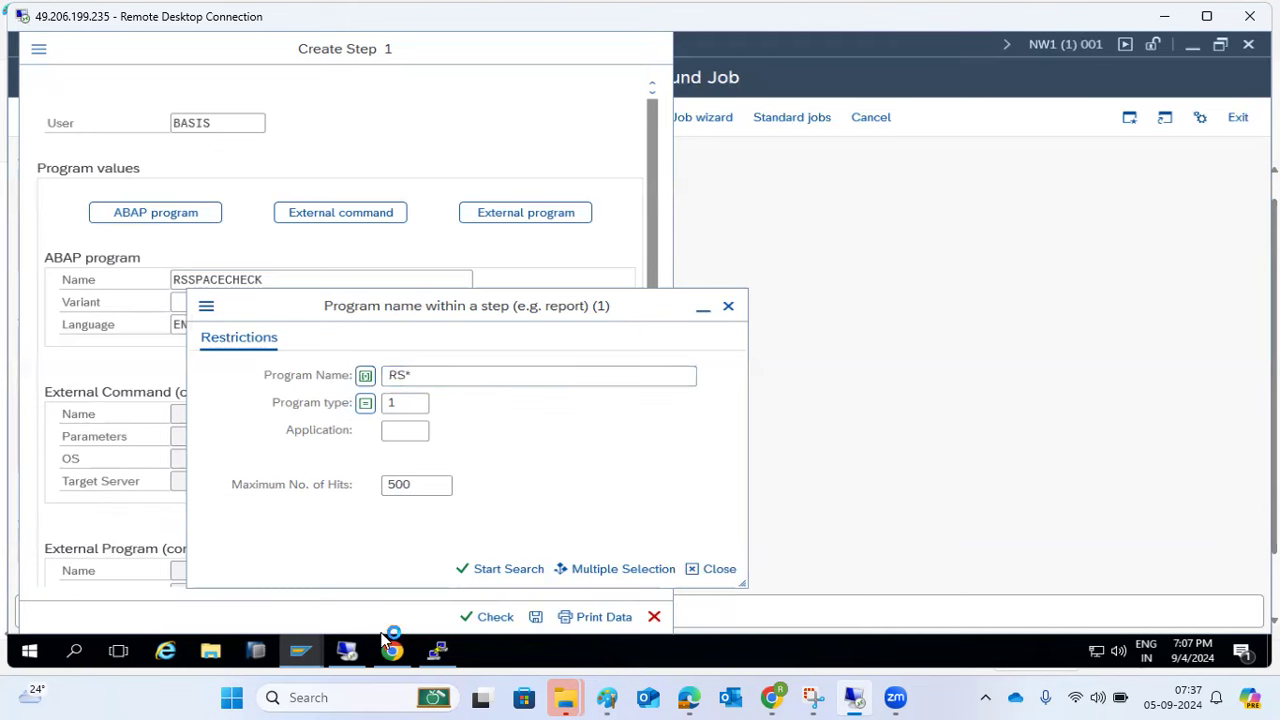
# - Switch between the job definition and search windows, ending on SAP Easy Access
pyautogui.moveTo(300, 651)
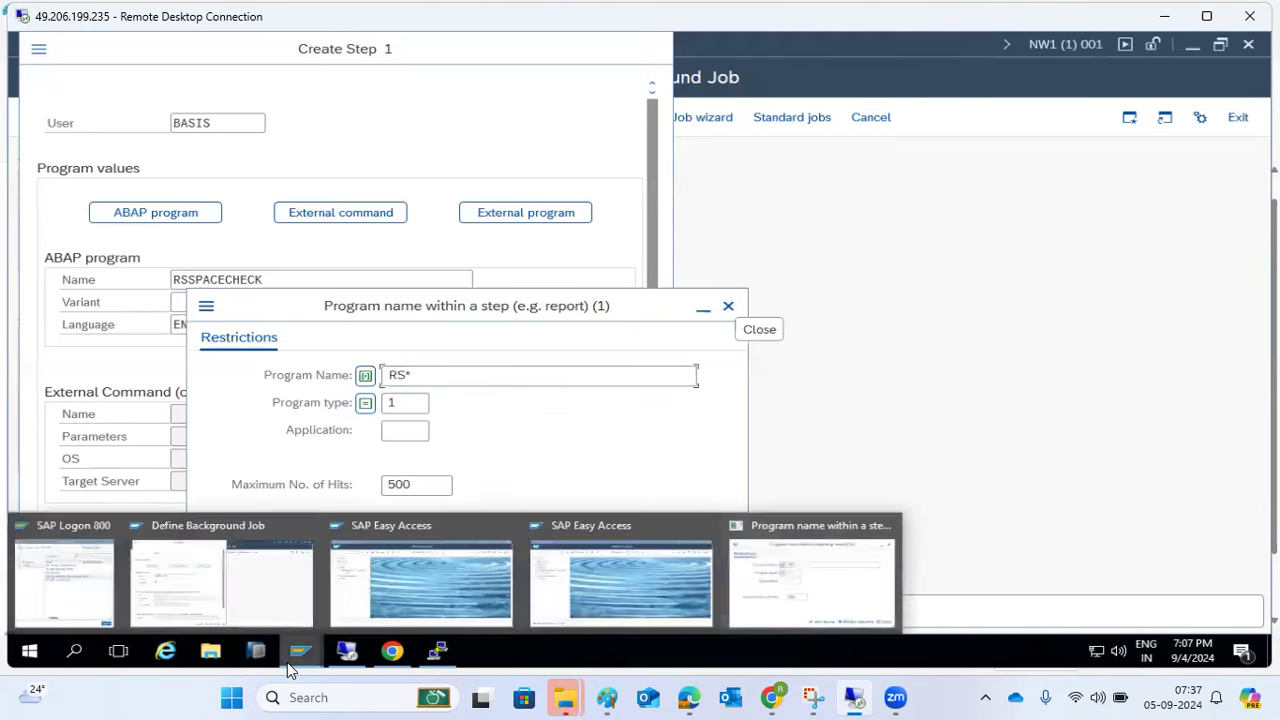
pyautogui.click(205, 584)
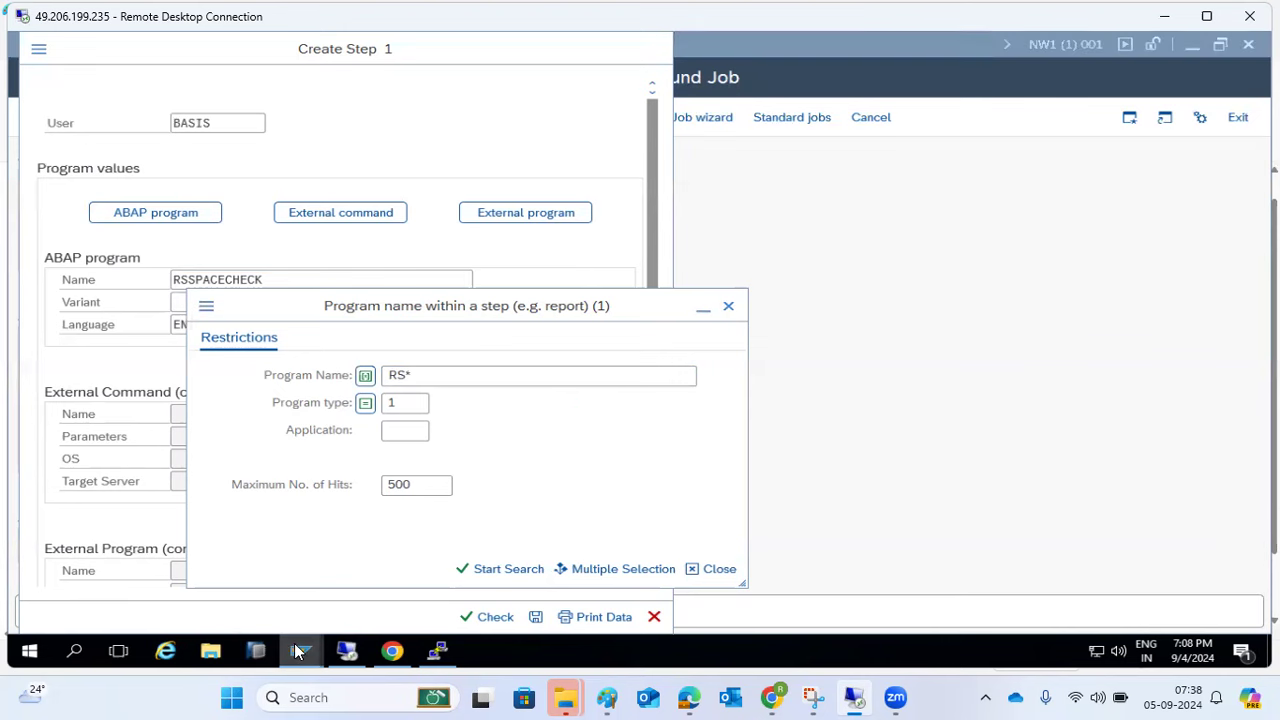
pyautogui.moveTo(298, 645)
pyautogui.click(758, 586)
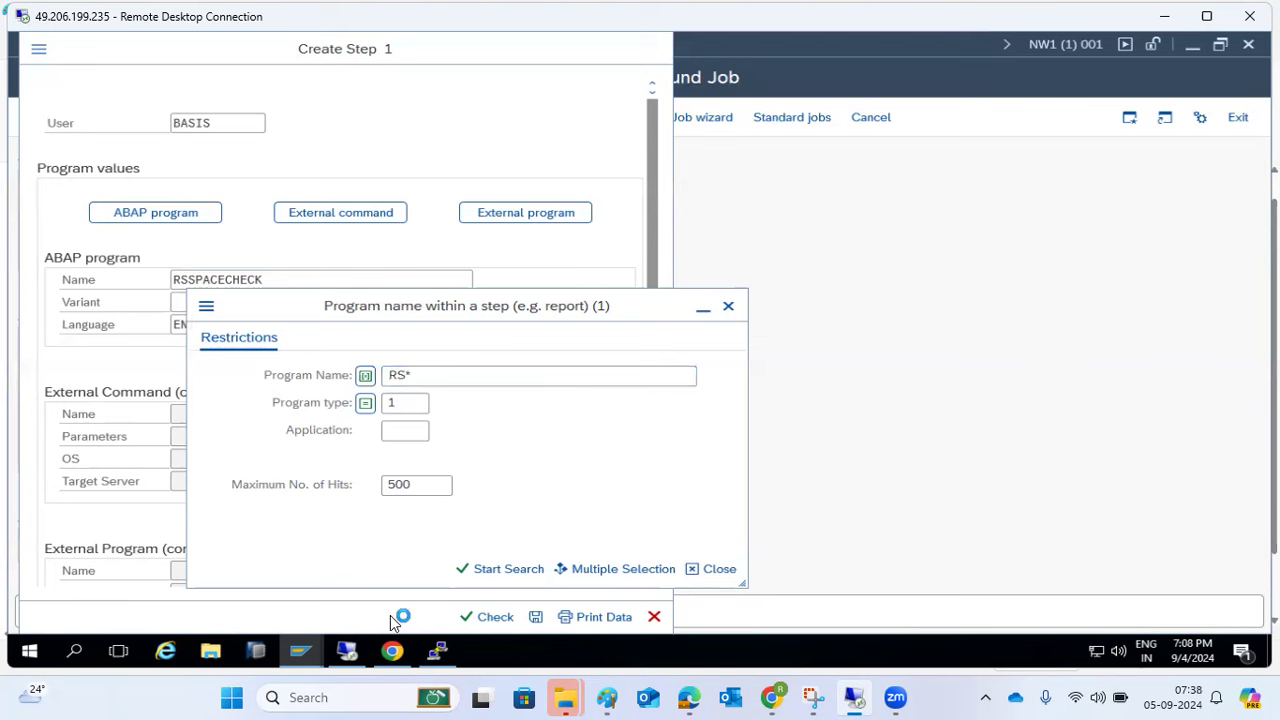
pyautogui.moveTo(298, 650)
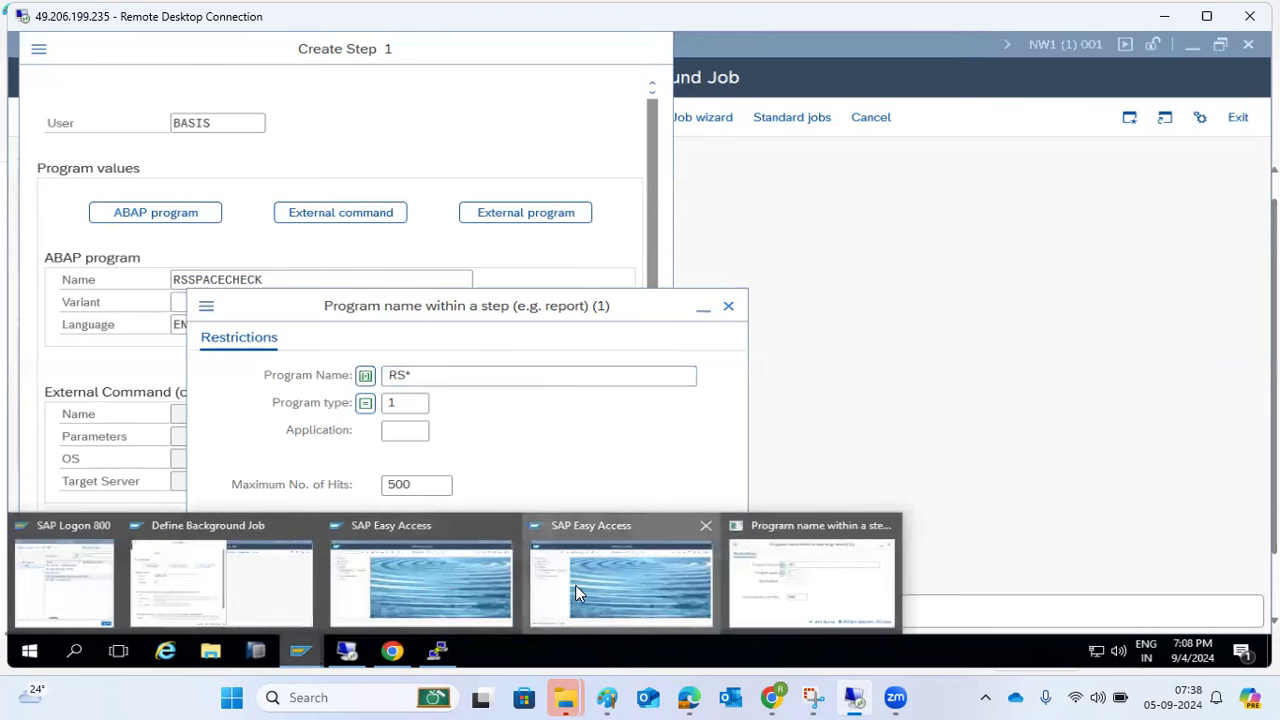
pyautogui.click(575, 585)
pyautogui.click(106, 118)
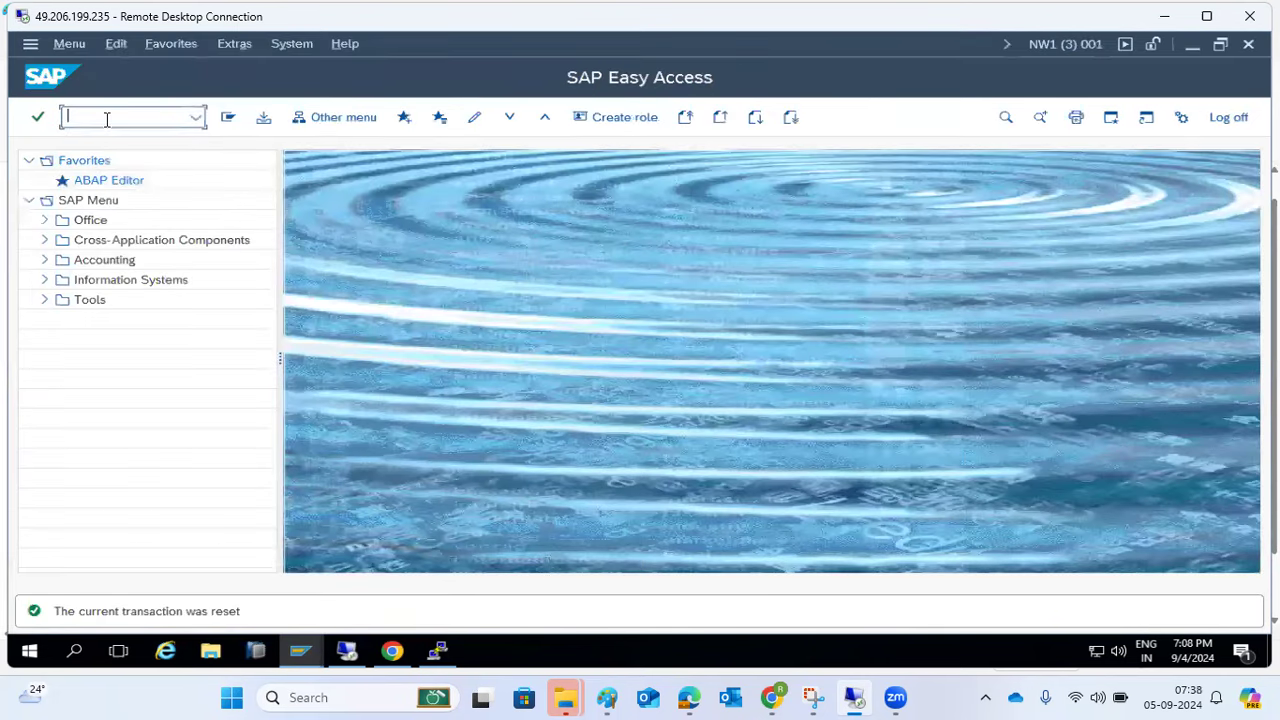
# - Open SM36, look at the Standard jobs list, and return to Define Background Job
pyautogui.write('sm36')
pyautogui.press('Return')
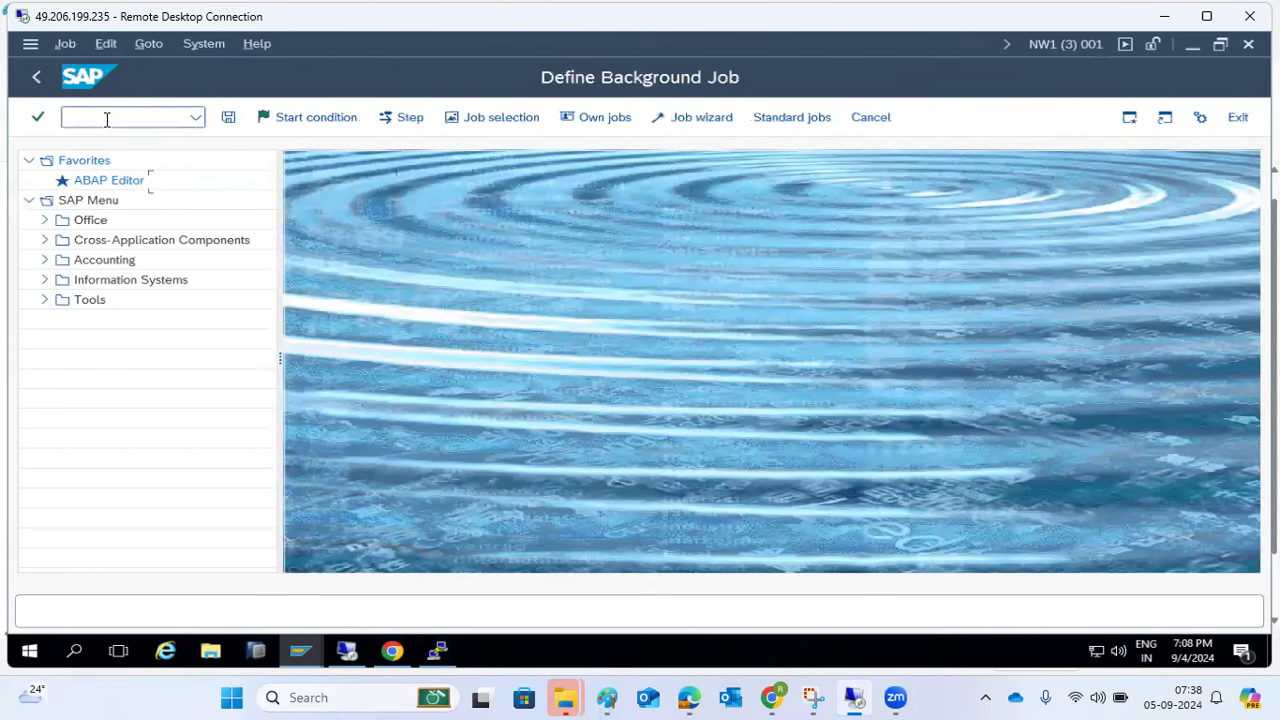
pyautogui.click(802, 117)
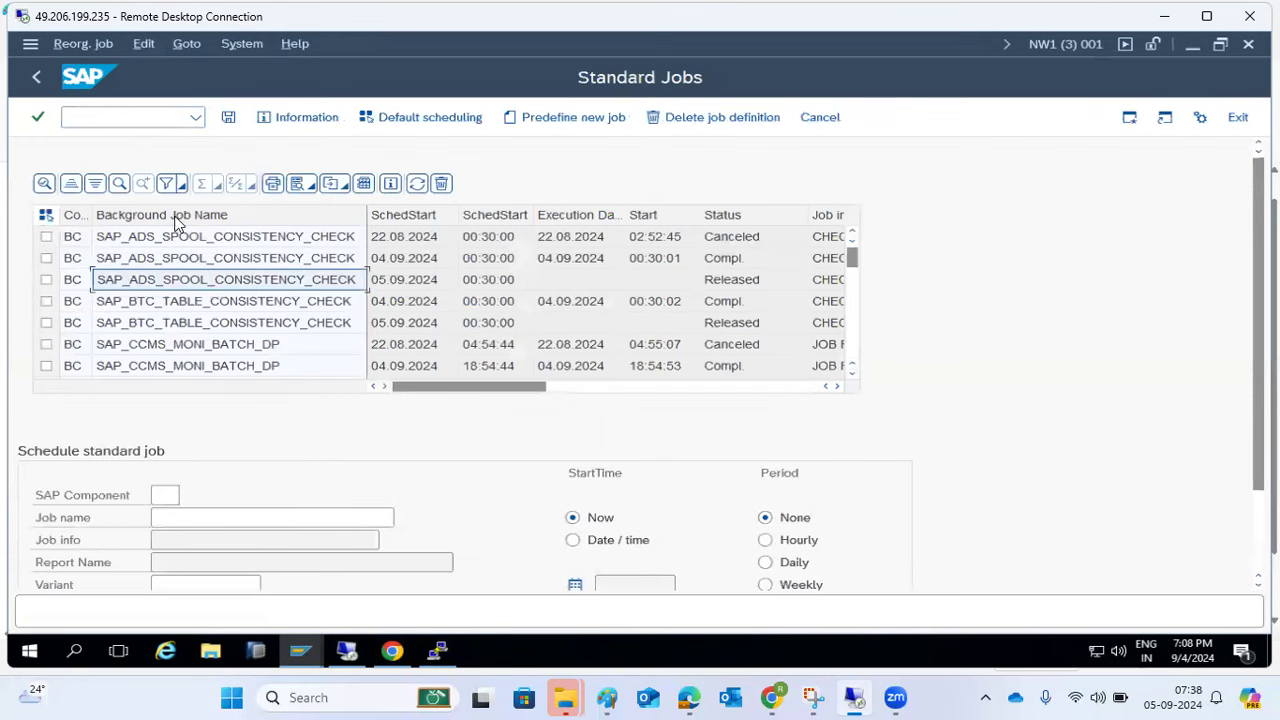
pyautogui.click(34, 80)
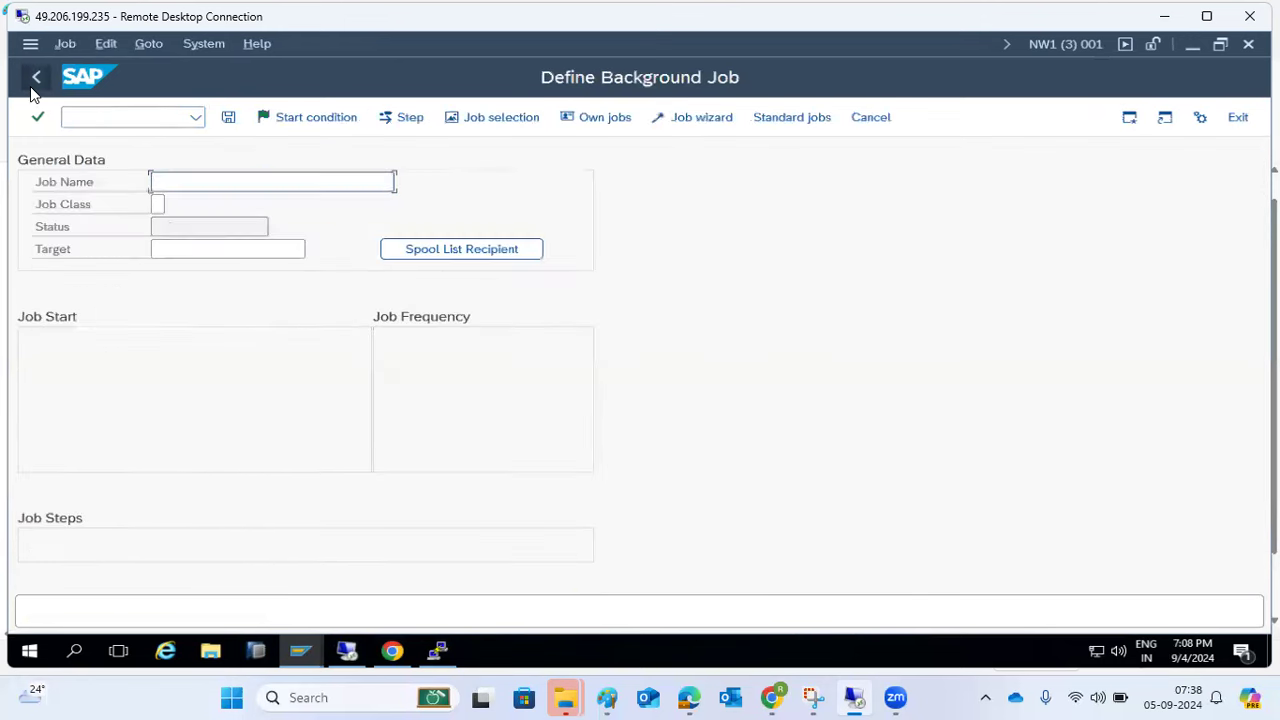
# - Run SM37 with job name SAP* and user name * to list matching jobs
pyautogui.click(84, 117)
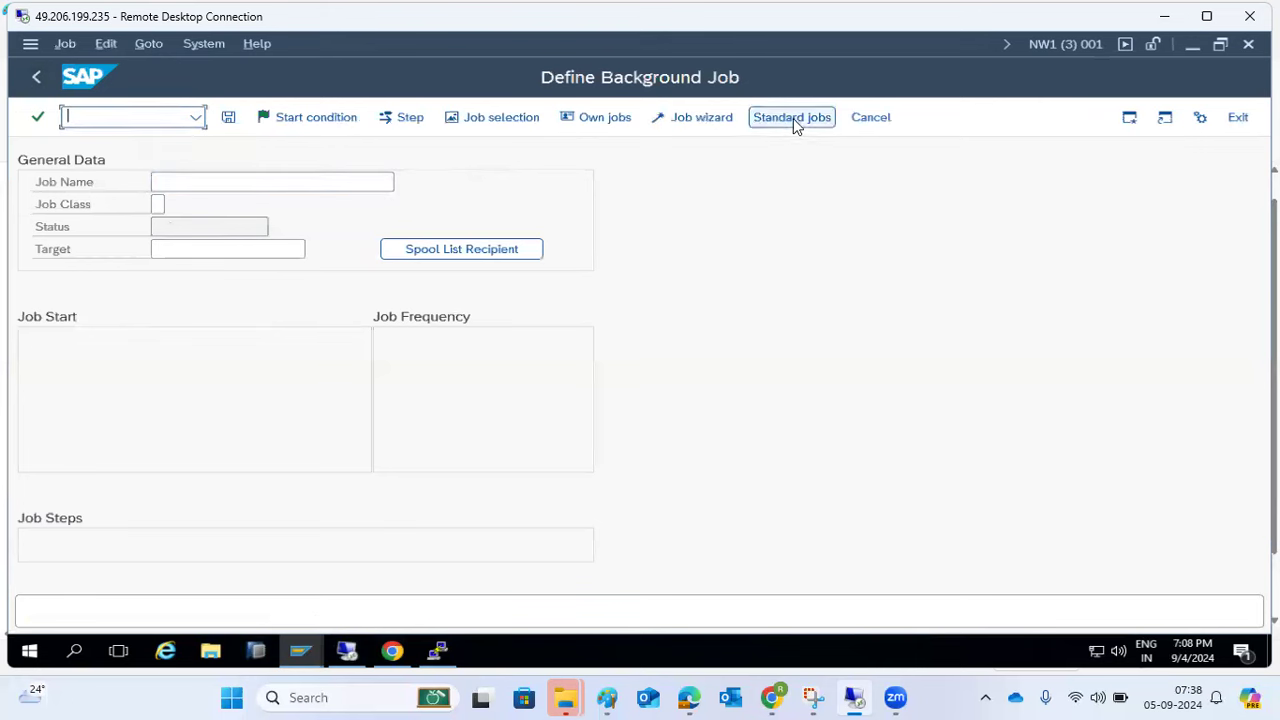
pyautogui.write('/nsm37')
pyautogui.press('Return')
pyautogui.write('SAP*')
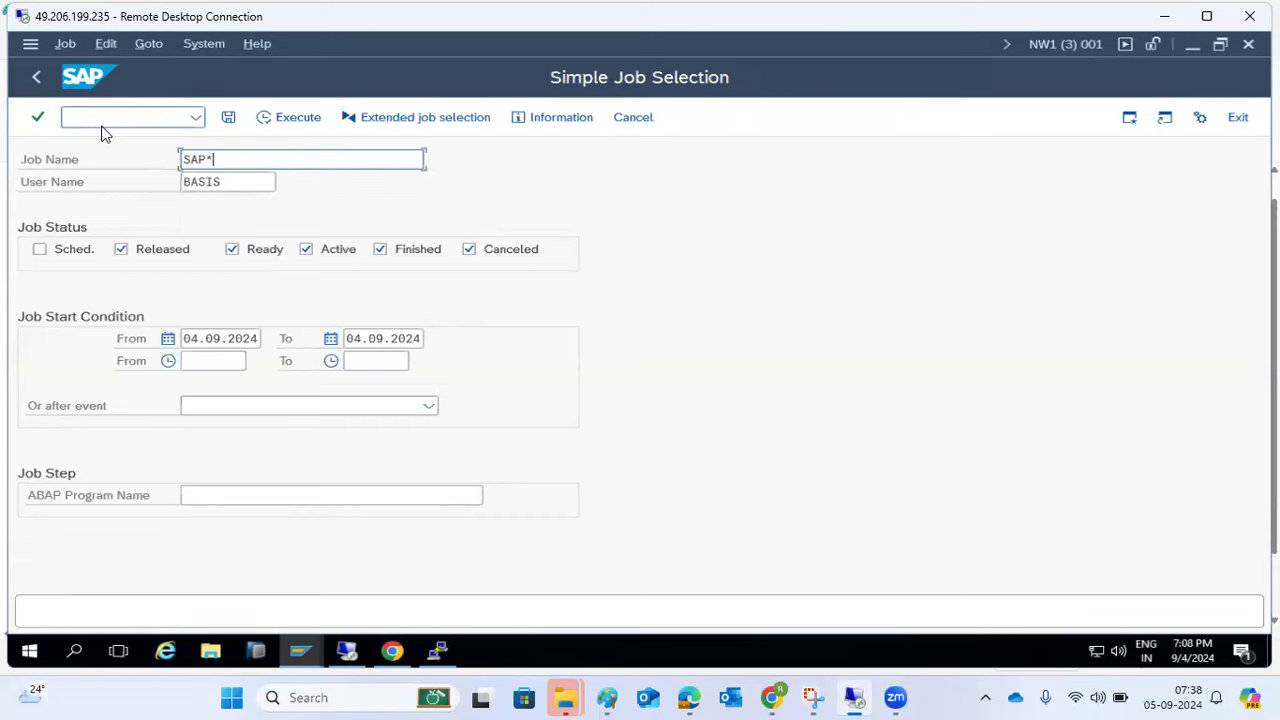
pyautogui.press('Tab')
pyautogui.hotkey('shift', 'Home')
pyautogui.write('*')
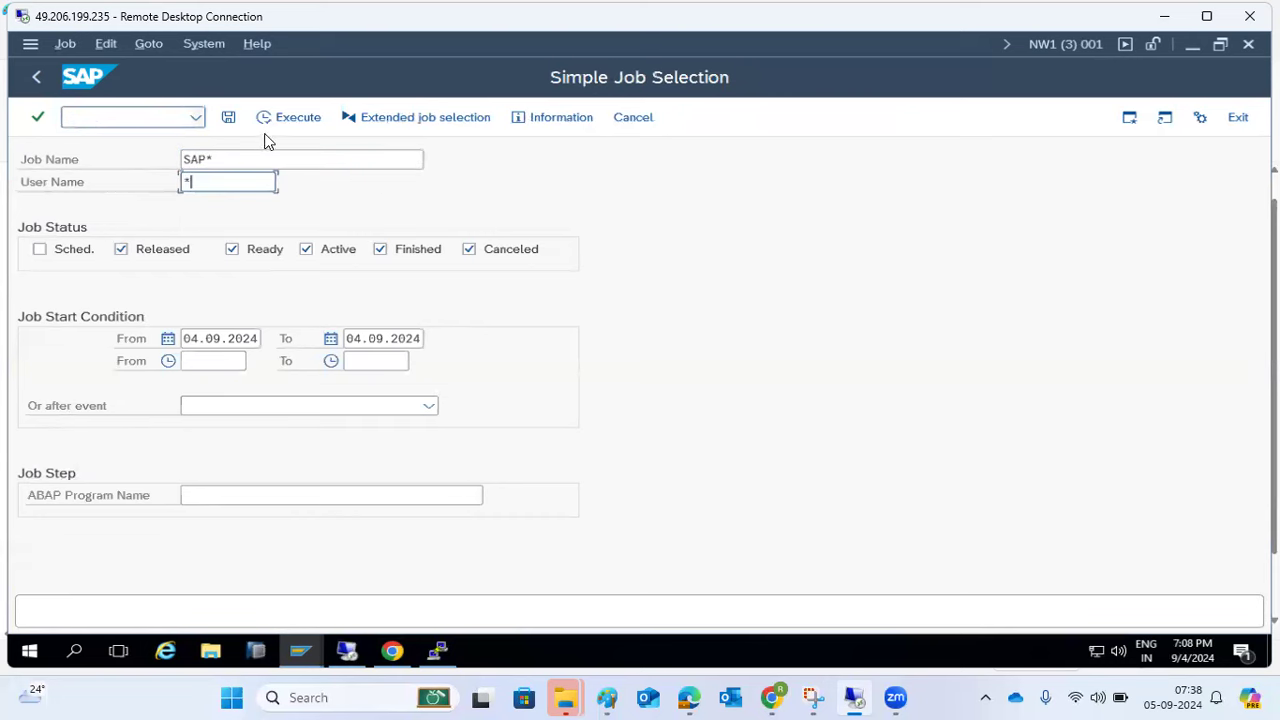
pyautogui.click(274, 120)
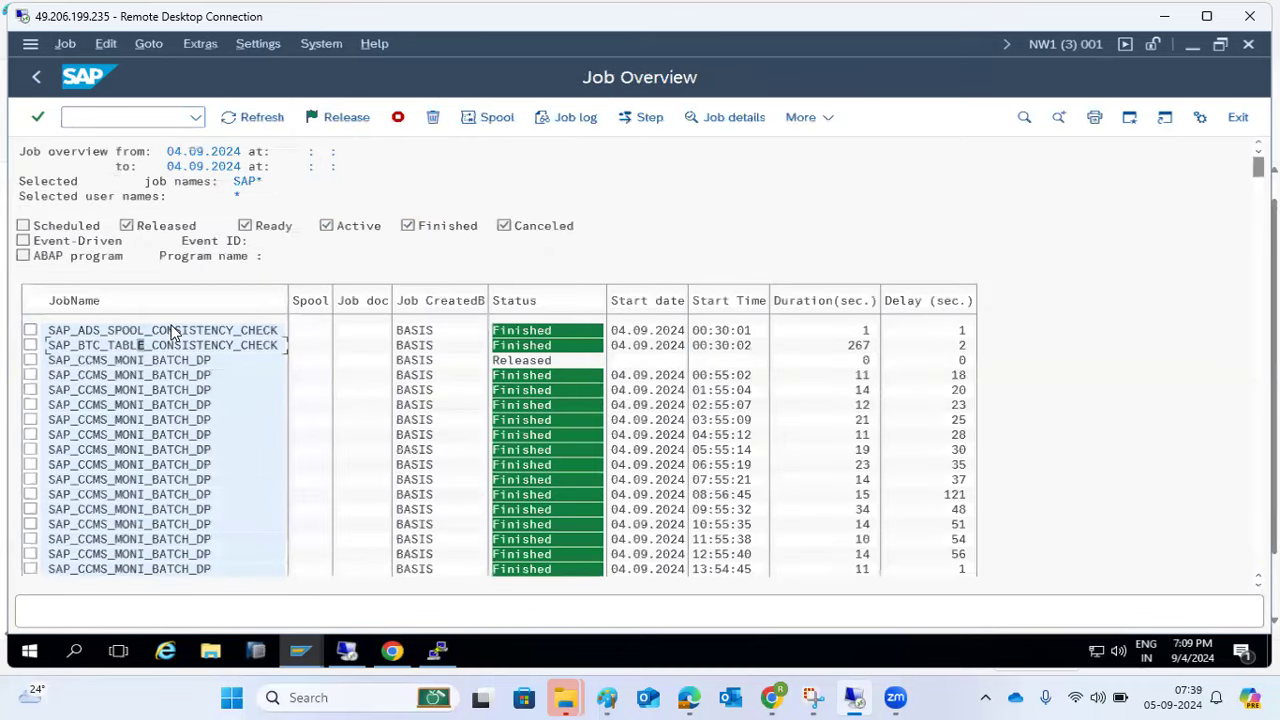
# - Scroll through the Job Overview list down to the Summary row
pyautogui.scroll(-4, 112, 547)
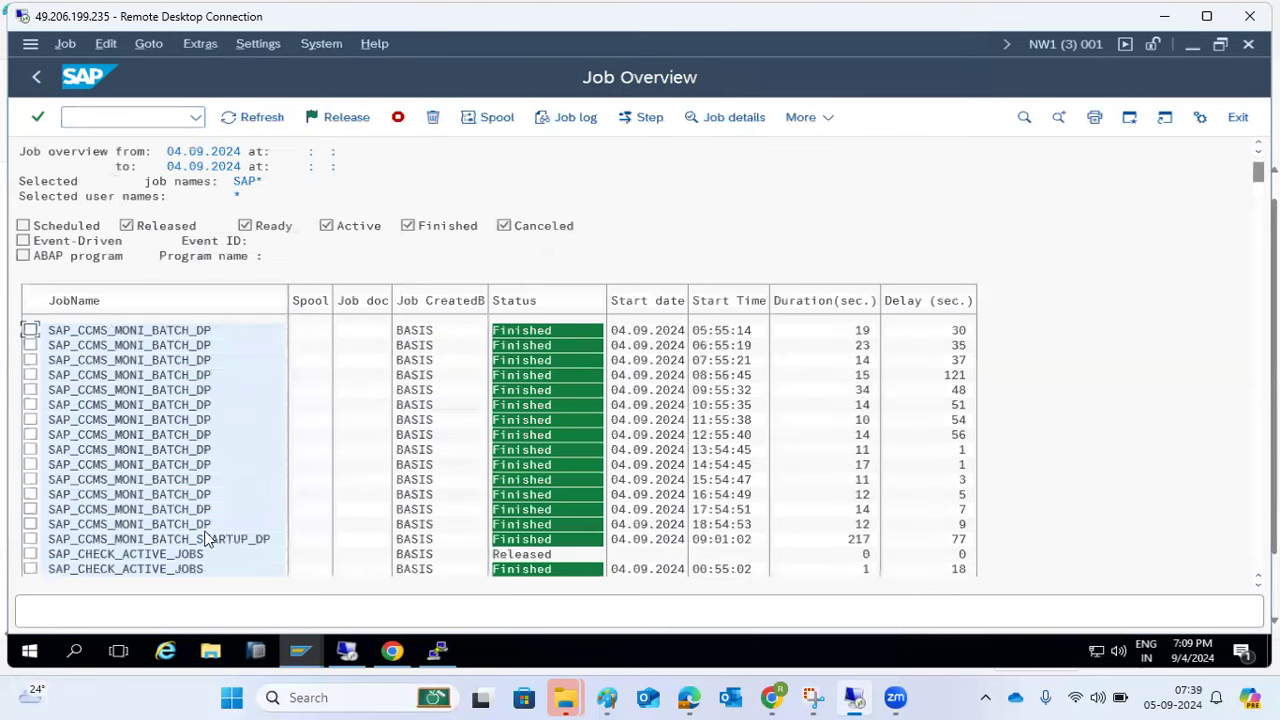
pyautogui.click(142, 556)
pyautogui.scroll(-5, 1230, 380)
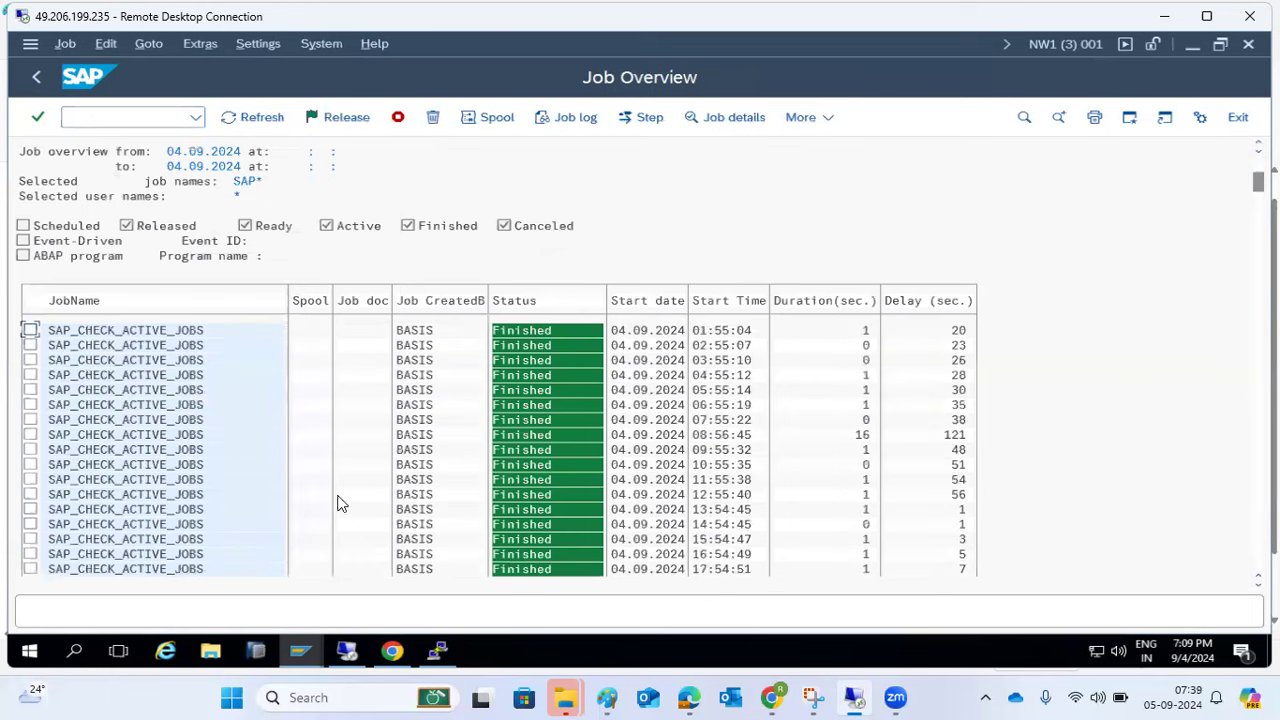
pyautogui.scroll(-5, 500, 450)
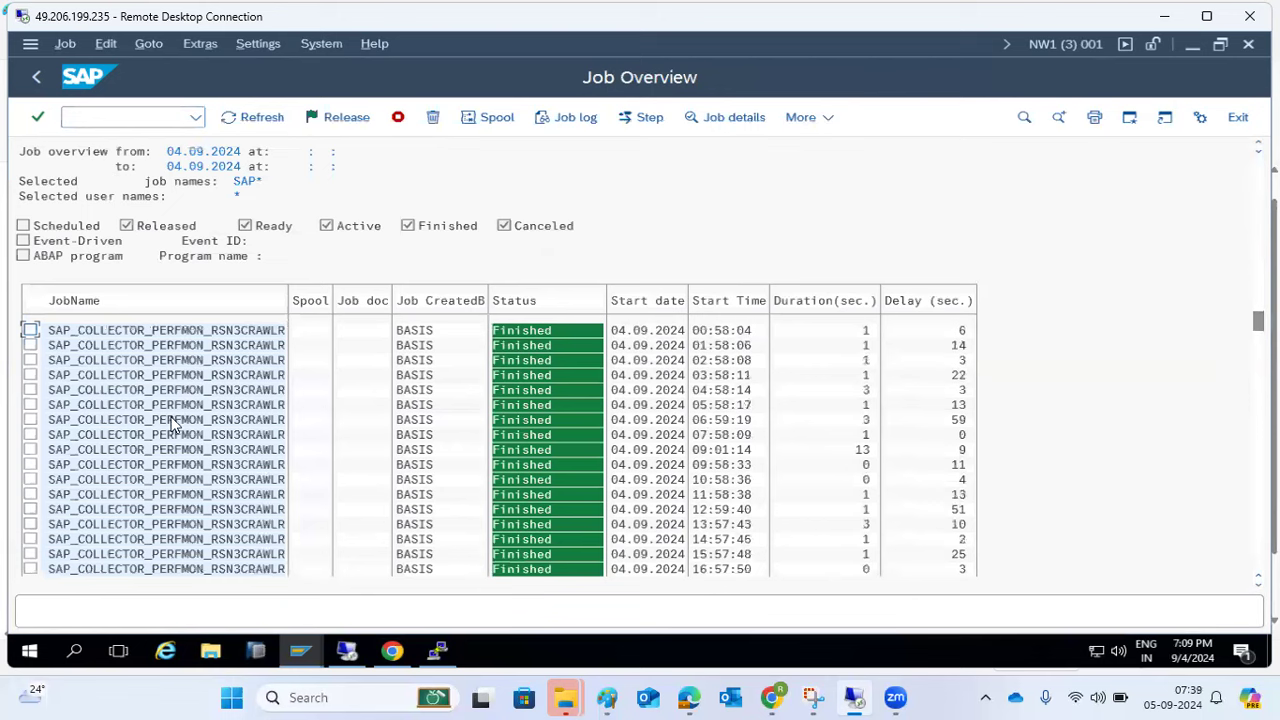
pyautogui.moveTo(1258, 320); pyautogui.dragTo(1258, 431)
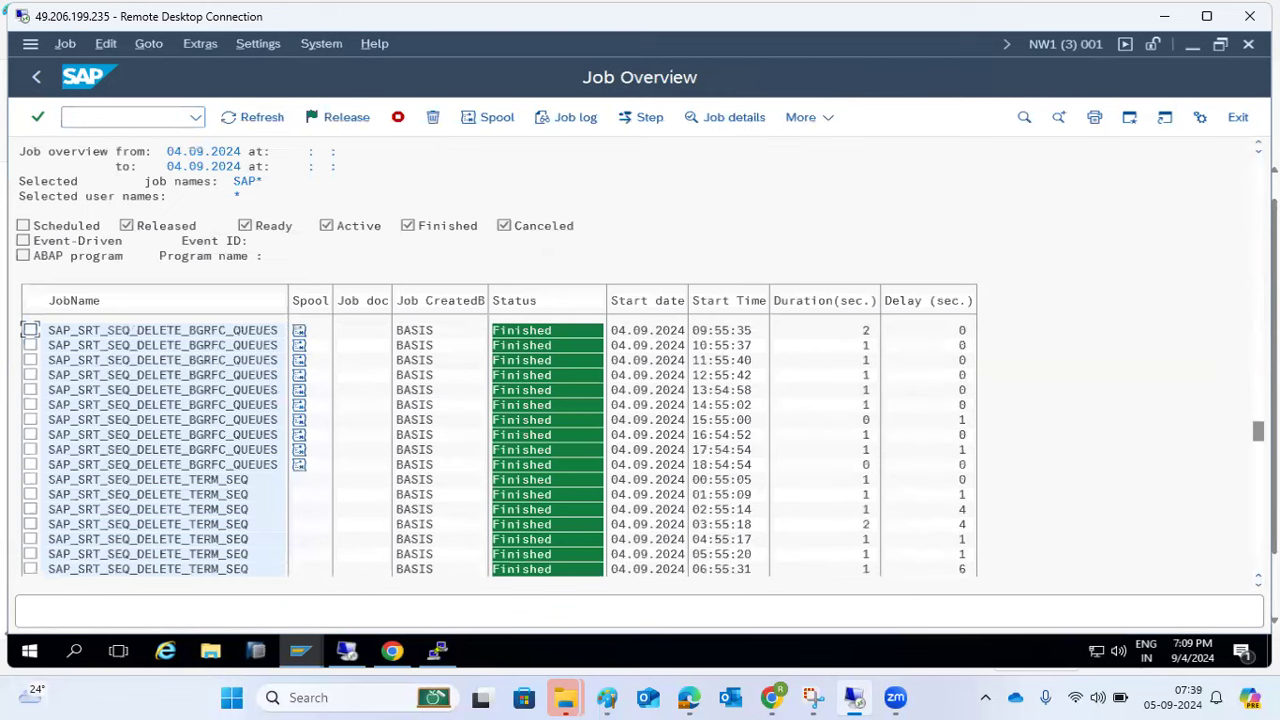
pyautogui.moveTo(1258, 431); pyautogui.dragTo(1258, 505)
pyautogui.click(160, 450)
pyautogui.press('pagedown')
pyautogui.press('pagedown')
pyautogui.press('pagedown')
pyautogui.press('pagedown')
pyautogui.moveTo(1258, 543); pyautogui.dragTo(1258, 563)
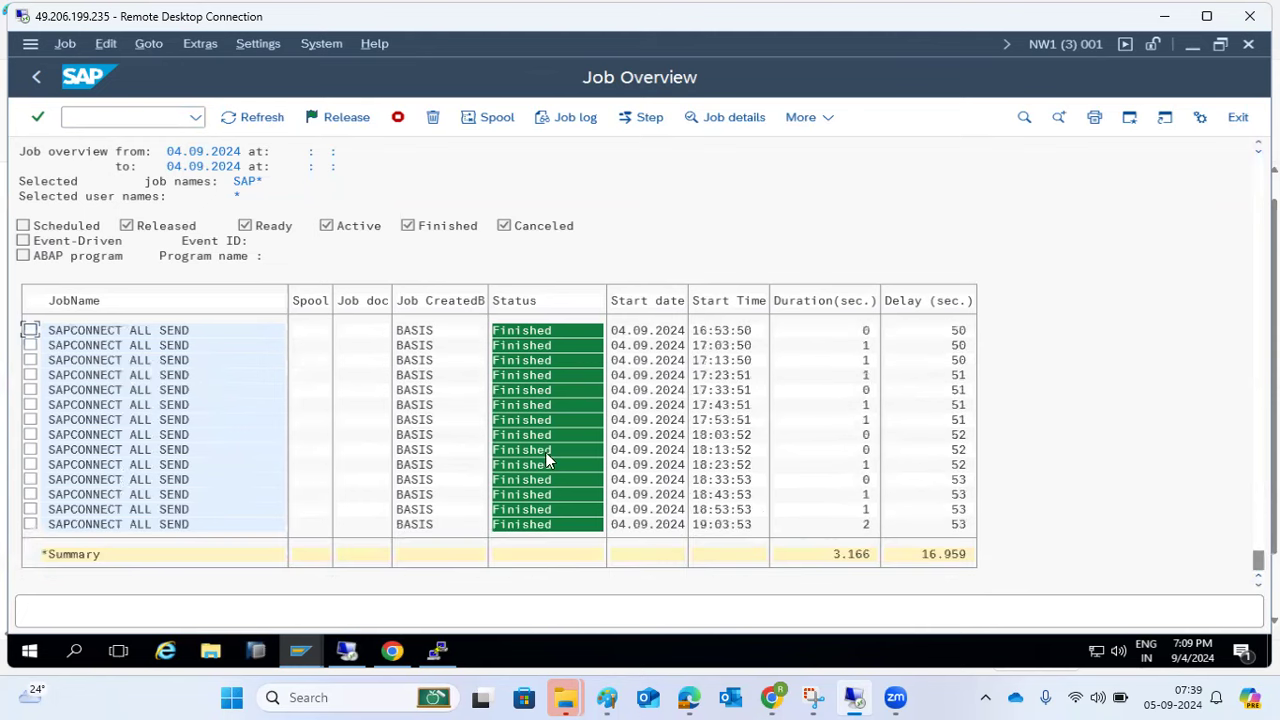
# - Return to the Define Background Job screen with /nsm36
pyautogui.click(104, 120)
pyautogui.write('/nsm36')
pyautogui.press('Return')
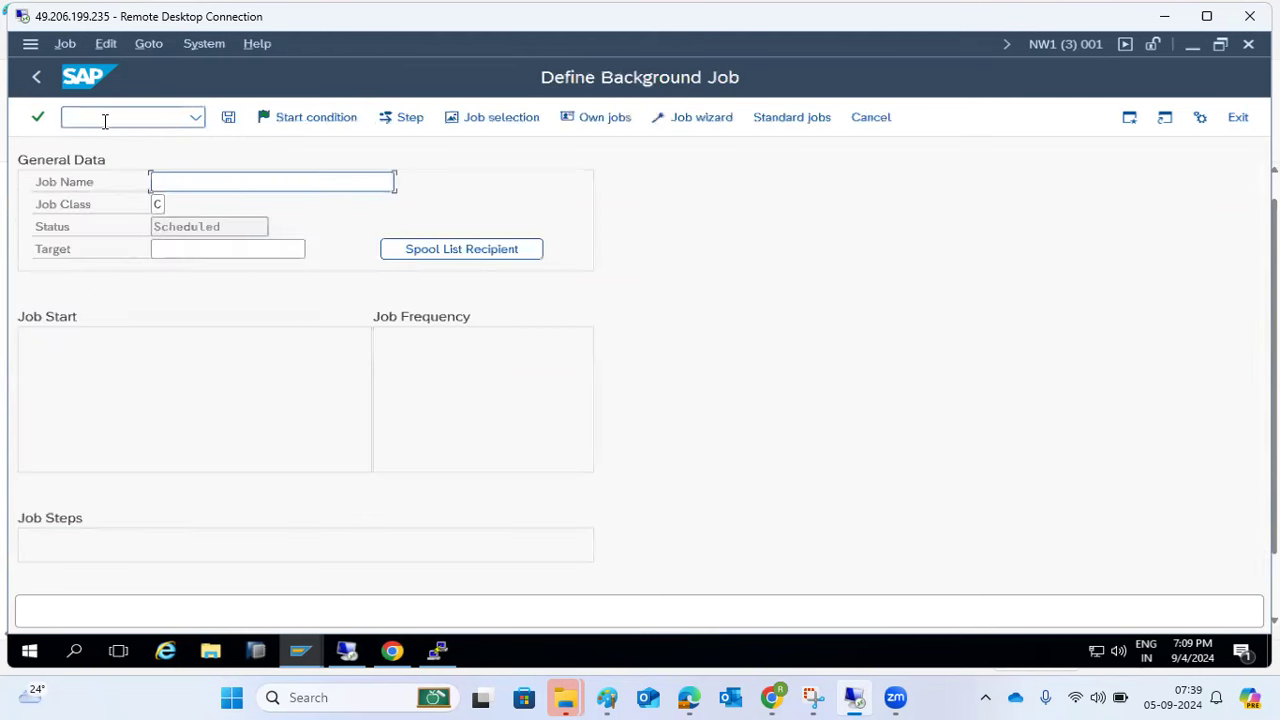
# - Open Standard jobs and inspect SAP_CCMS_MONI_BATCH_DP with its Job info and Rept Name columns
pyautogui.click(789, 117)
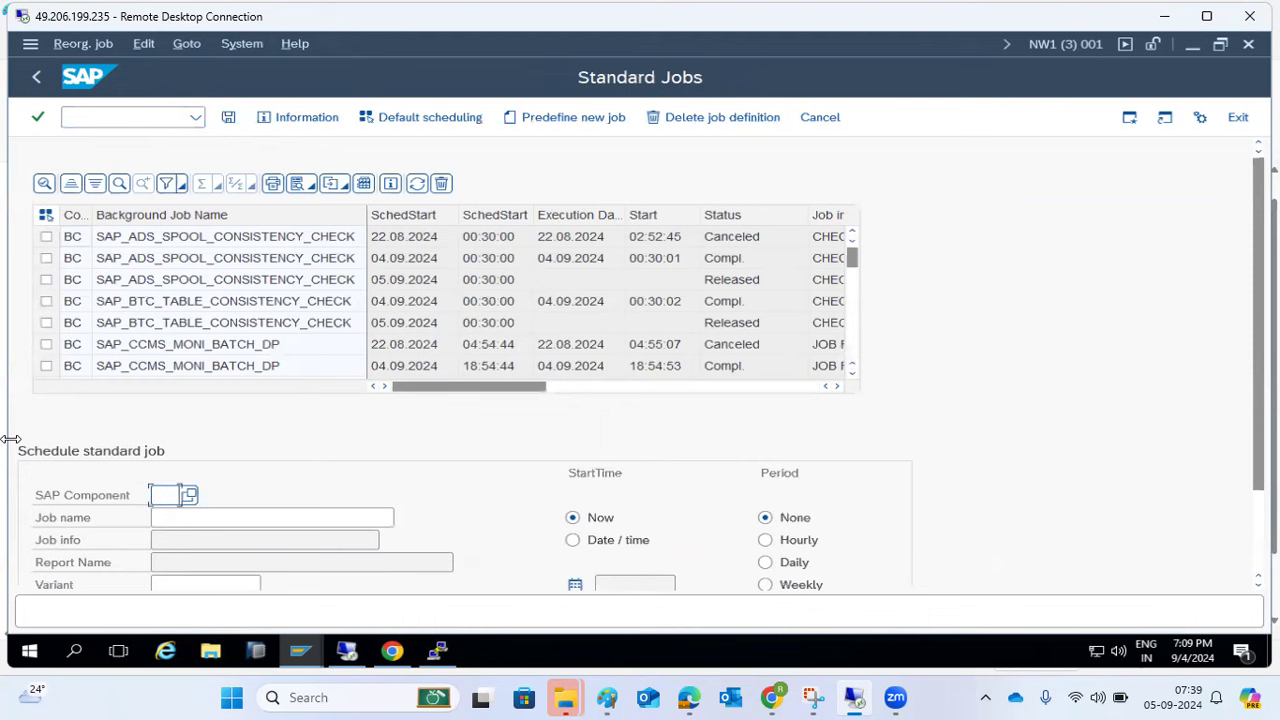
pyautogui.click(236, 344)
pyautogui.click(665, 388)
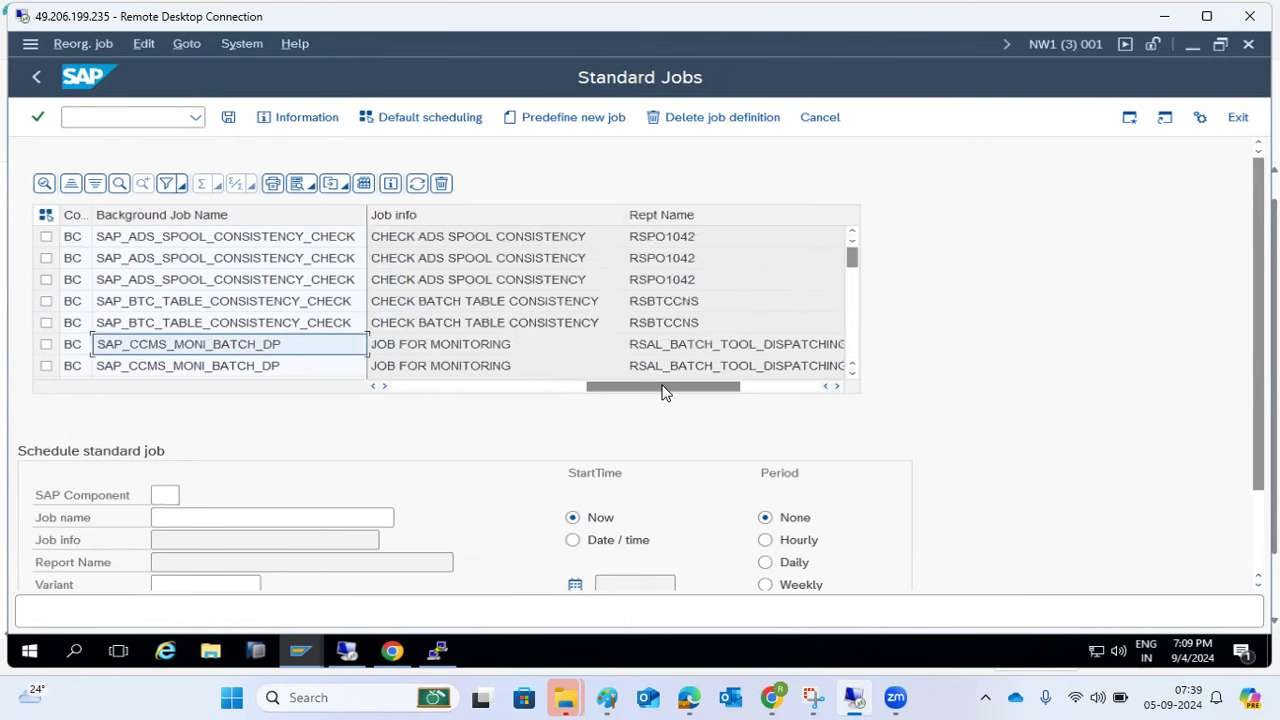
pyautogui.click(437, 352)
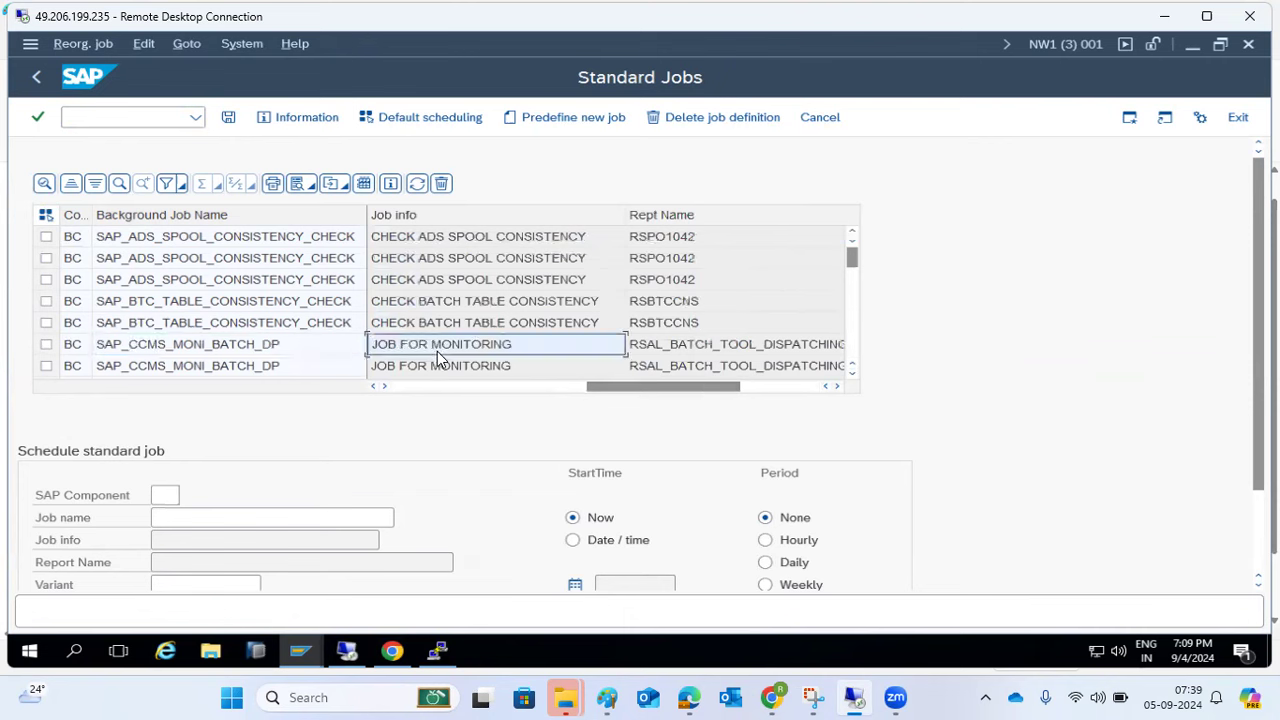
# - Browse the cleanup jobs: orphaned temp variants, old jobs, orphaned TemSe files, old spool files
pyautogui.scroll(-5, 437, 360)
pyautogui.click(463, 325)
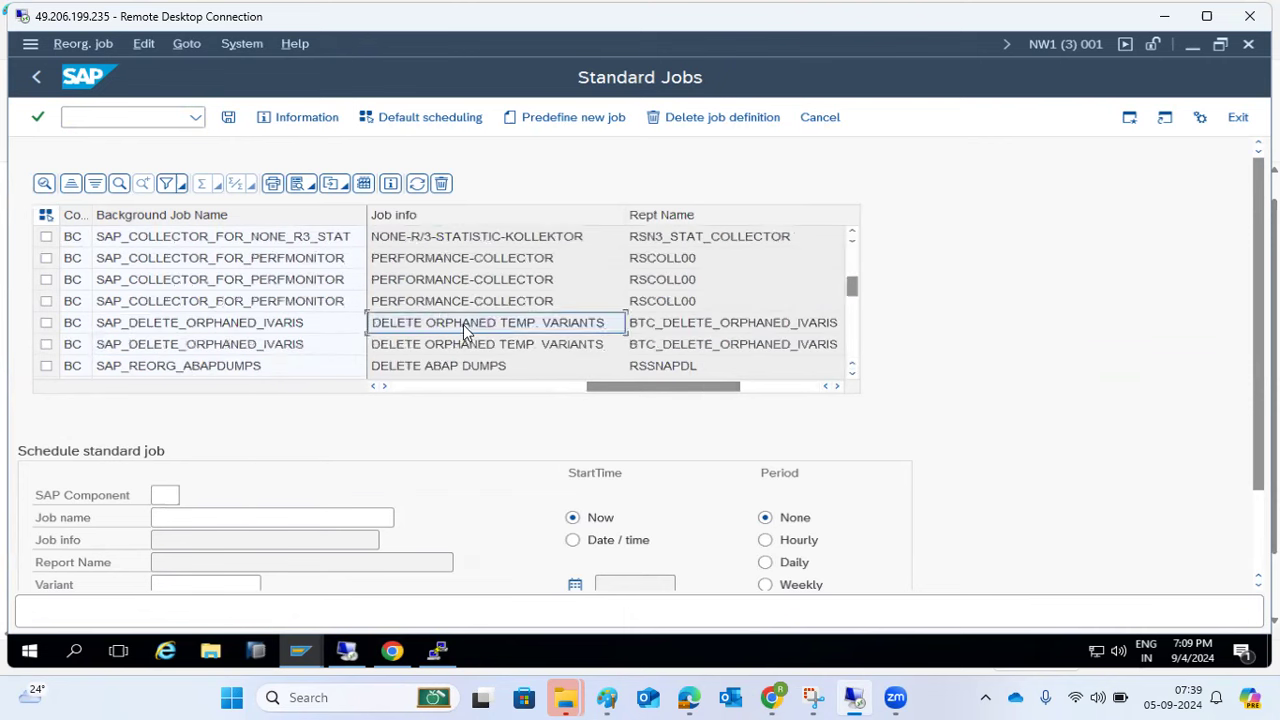
pyautogui.scroll(-2, 490, 360)
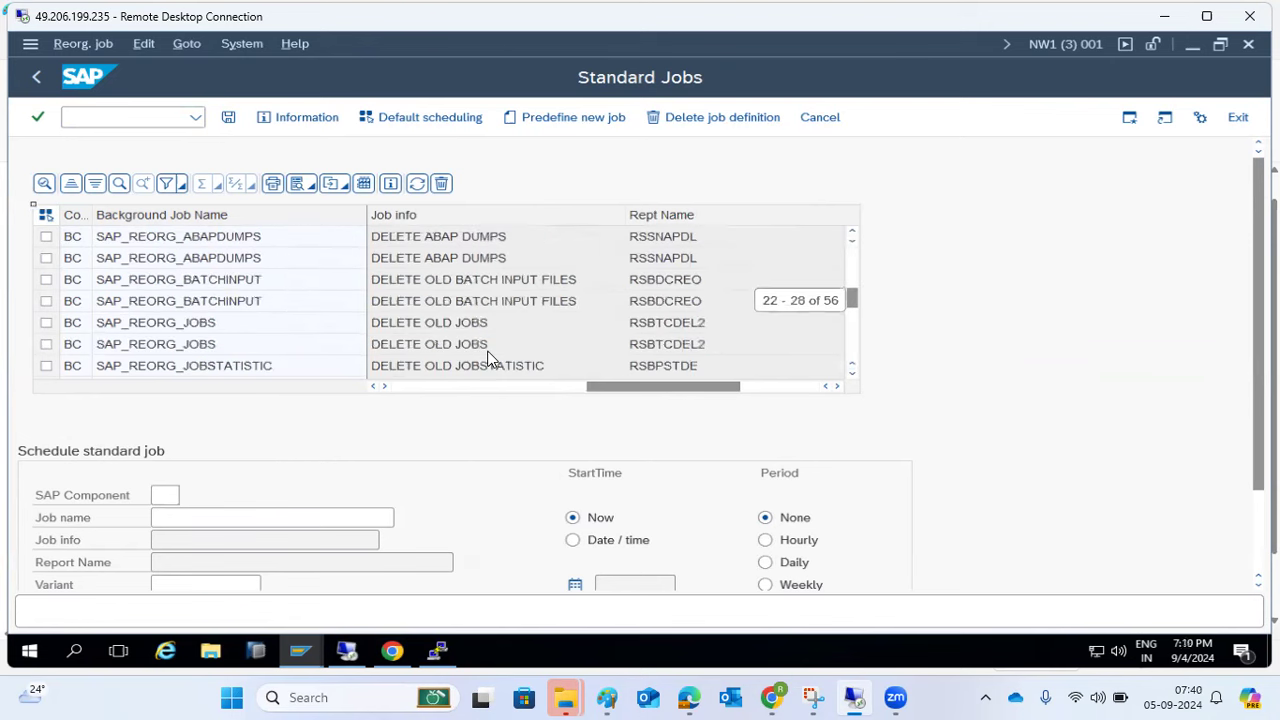
pyautogui.click(444, 327)
pyautogui.scroll(-2, 444, 327)
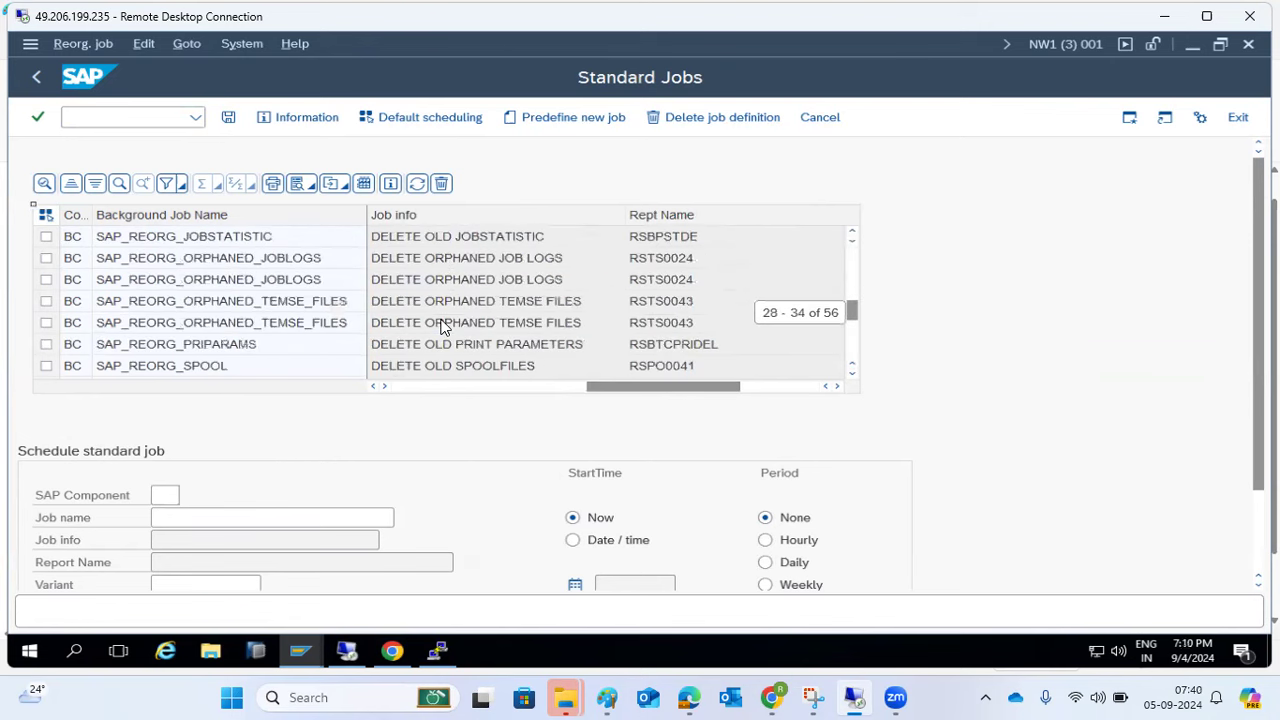
pyautogui.click(444, 327)
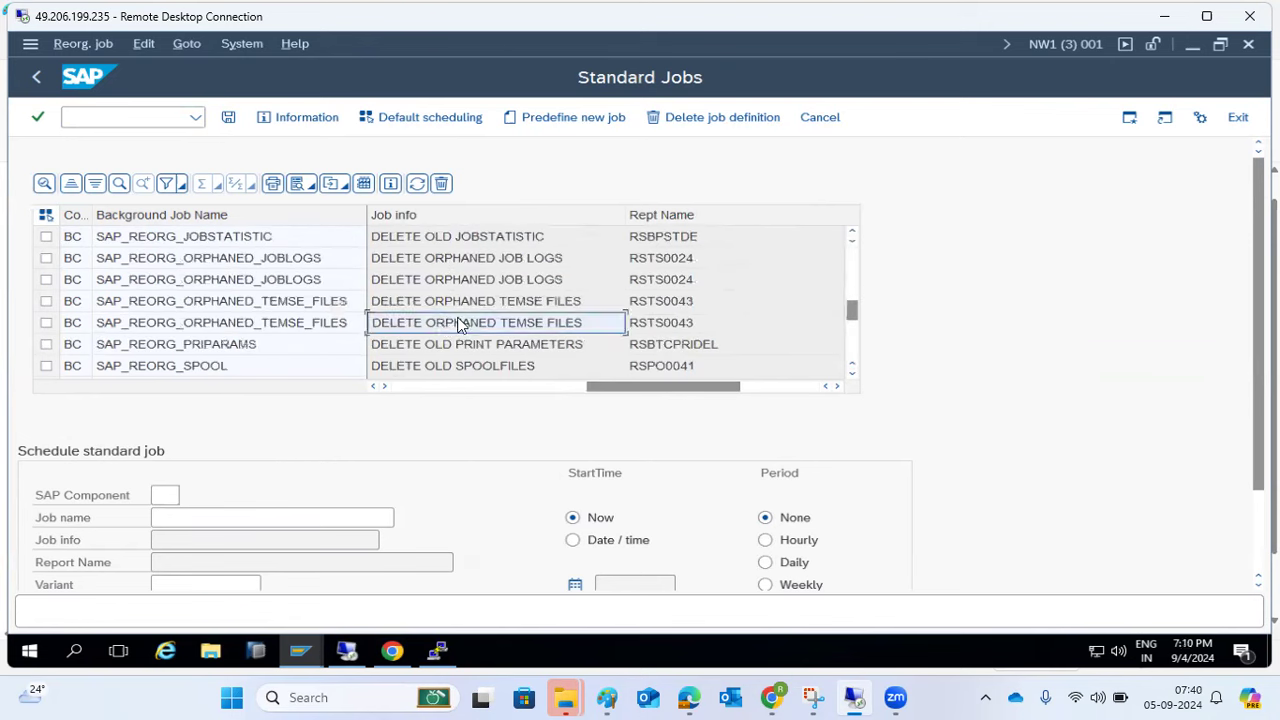
pyautogui.click(185, 330)
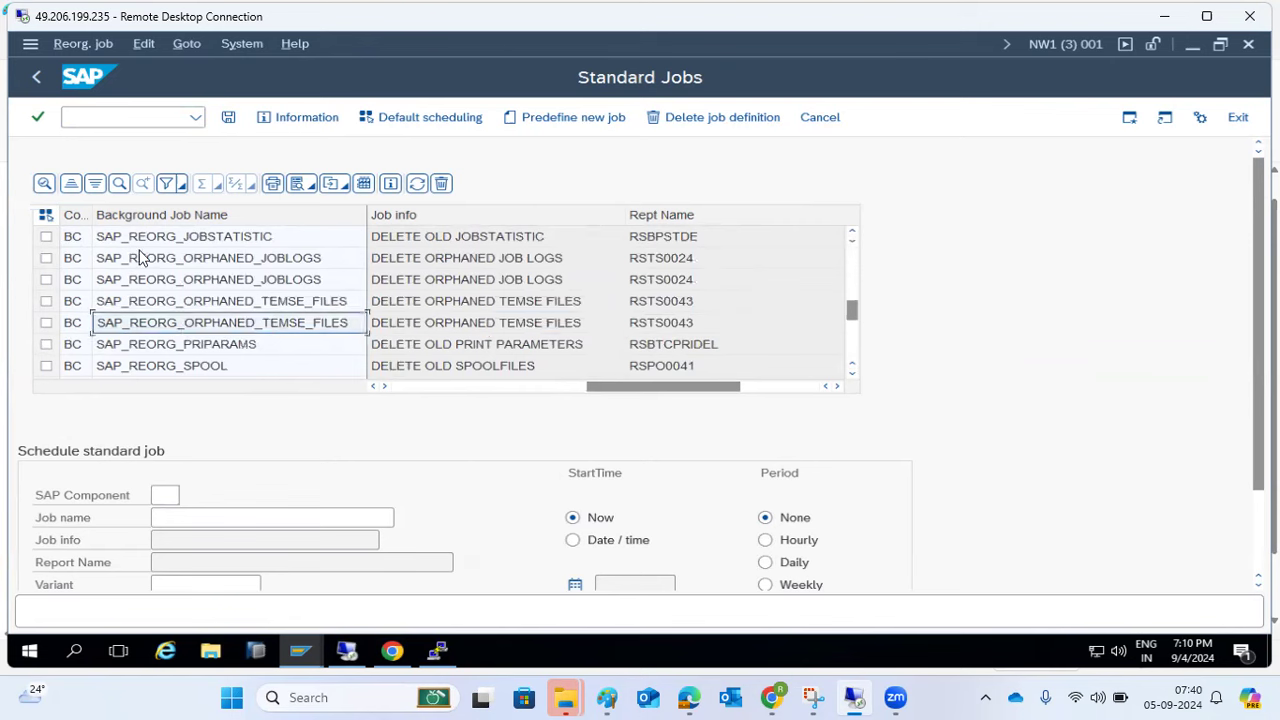
pyautogui.click(448, 369)
# - Scroll to SAP UNIFIED CONNECTIVITY JOBS, select the Background Job Name column, and go back
pyautogui.scroll(-2, 448, 366)
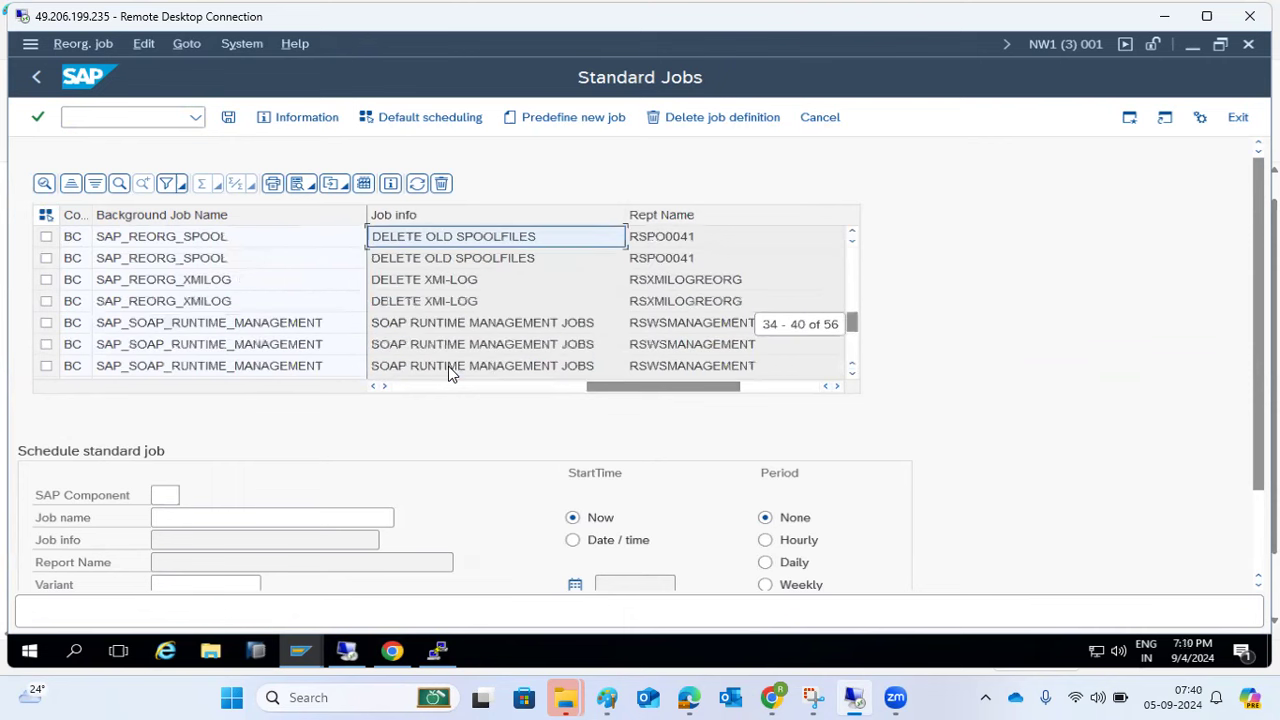
pyautogui.scroll(2, 613, 321)
pyautogui.scroll(4, 660, 270)
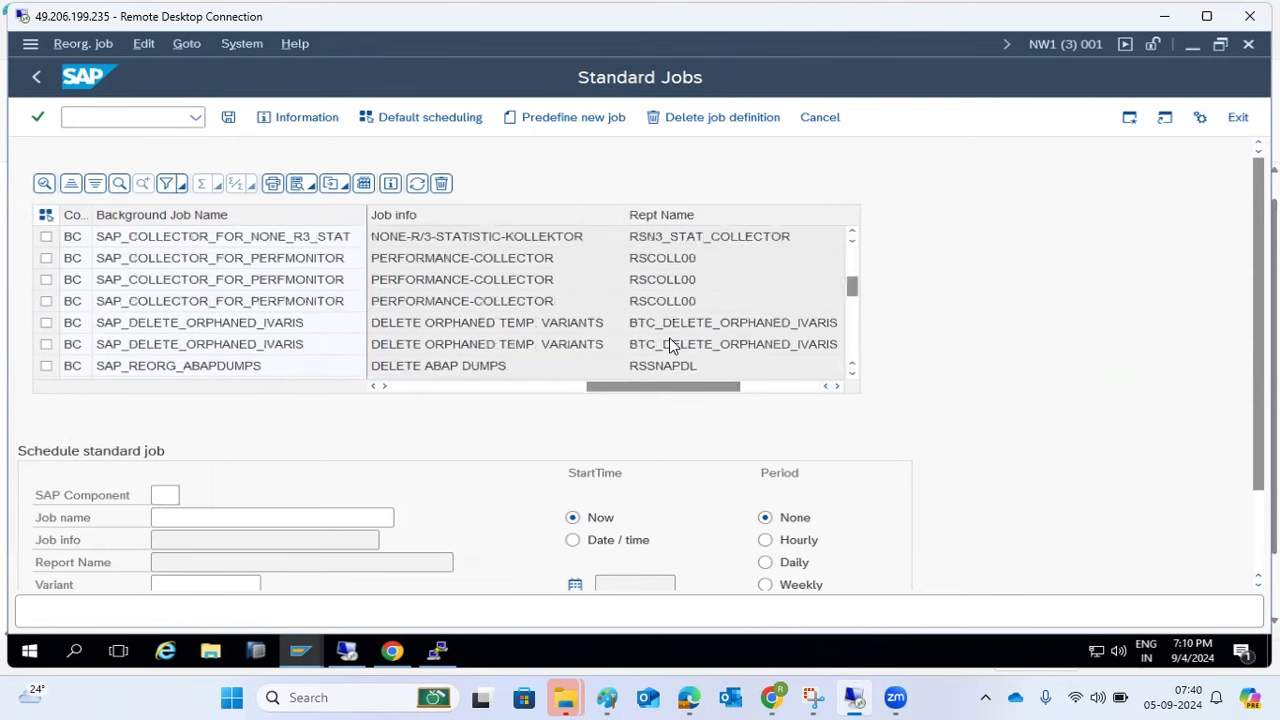
pyautogui.scroll(-8, 670, 343)
pyautogui.scroll(-4, 670, 345)
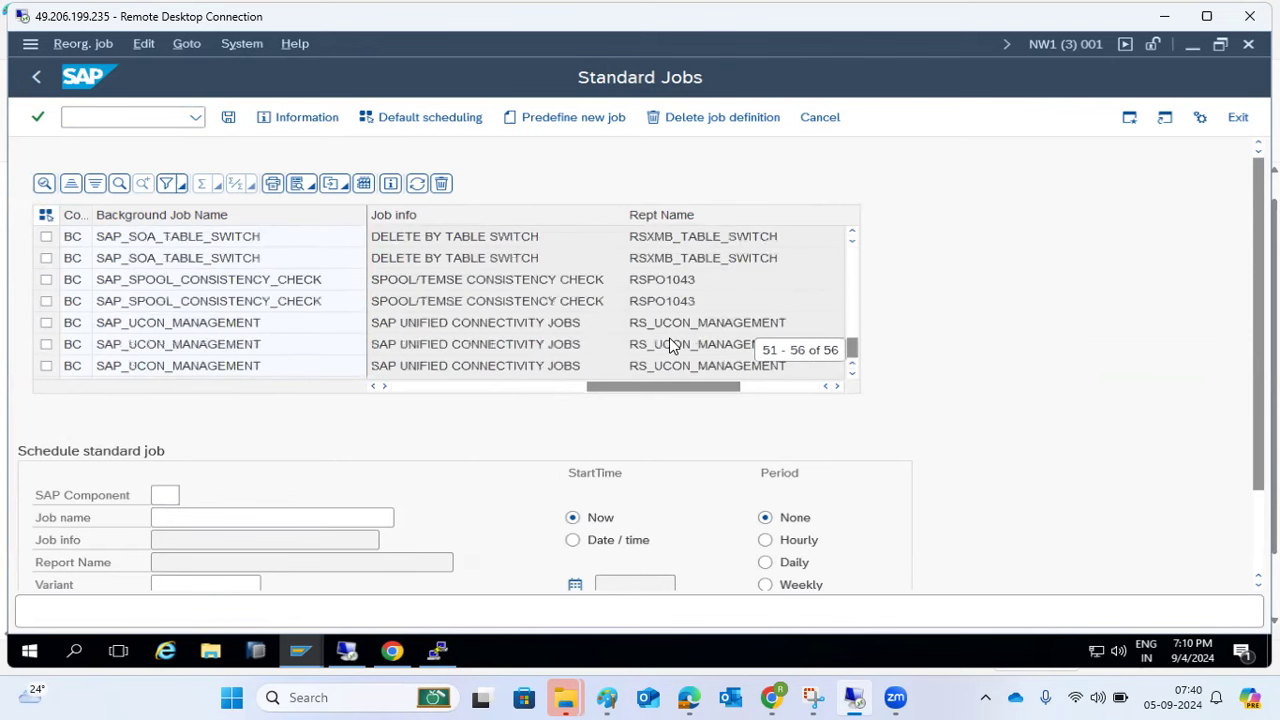
pyautogui.scroll(8, 670, 345)
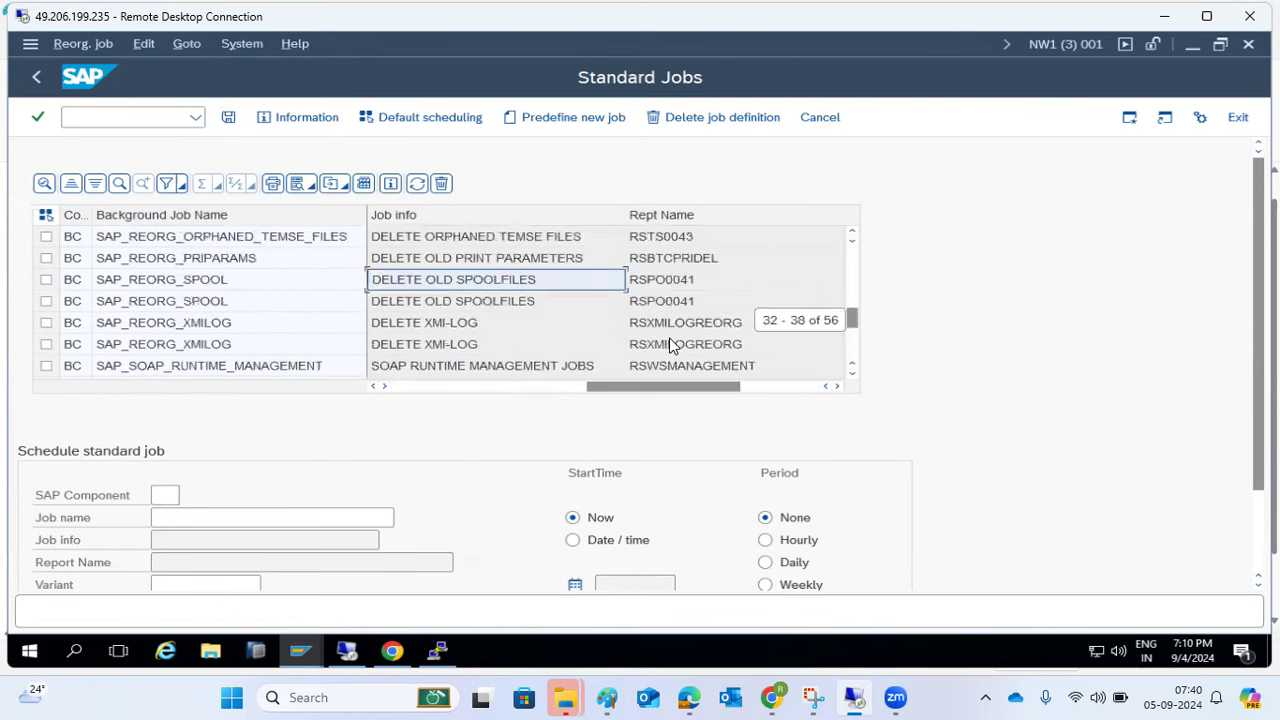
pyautogui.scroll(1, 672, 345)
pyautogui.scroll(3, 672, 345)
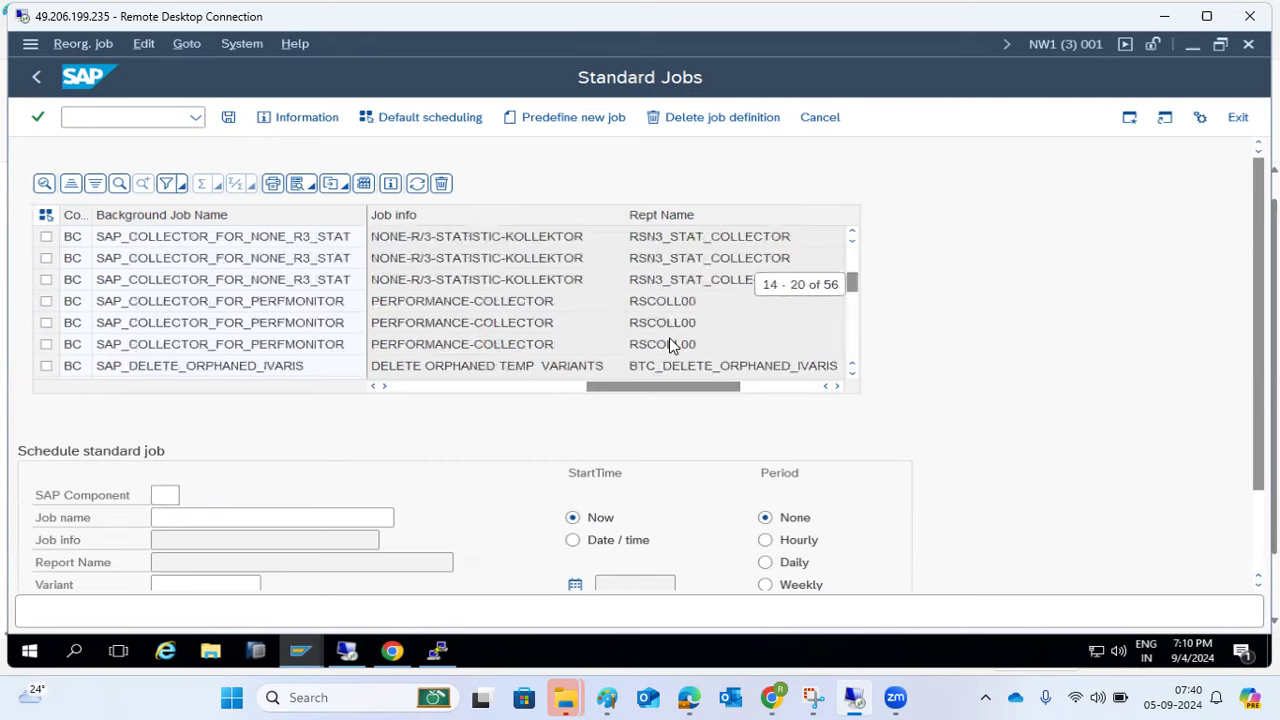
pyautogui.scroll(5, 670, 345)
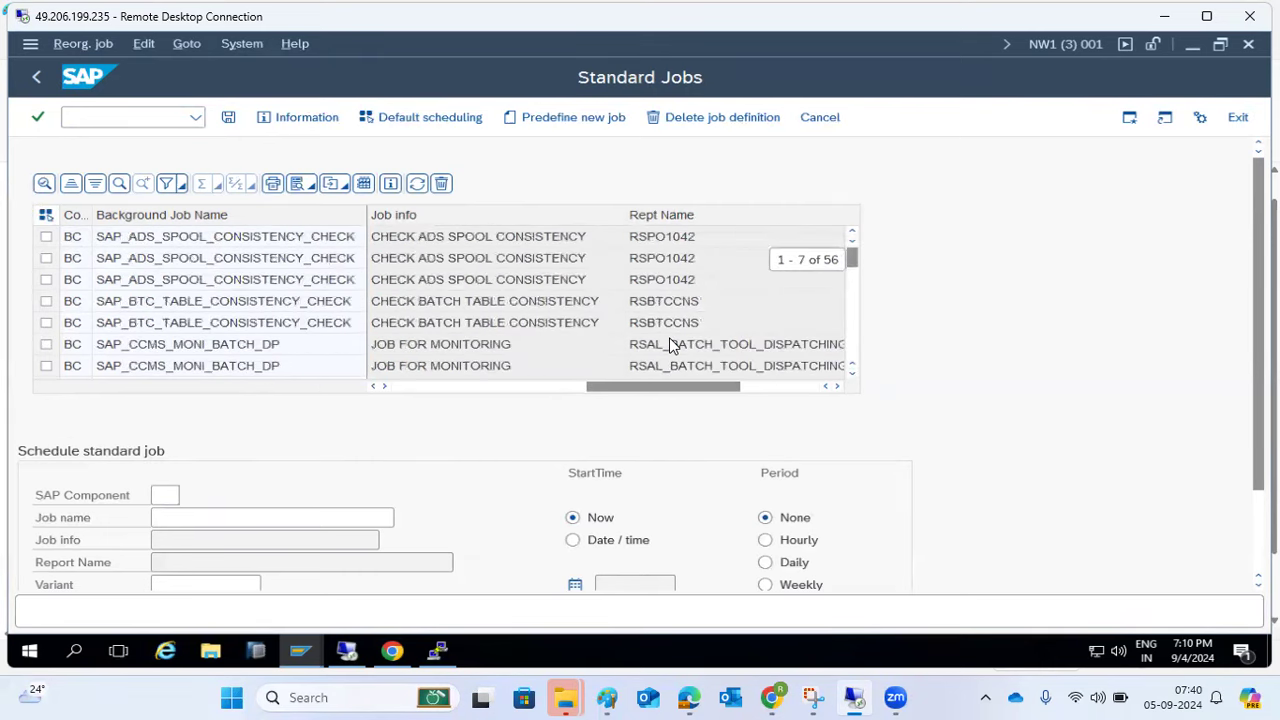
pyautogui.scroll(-15, 670, 345)
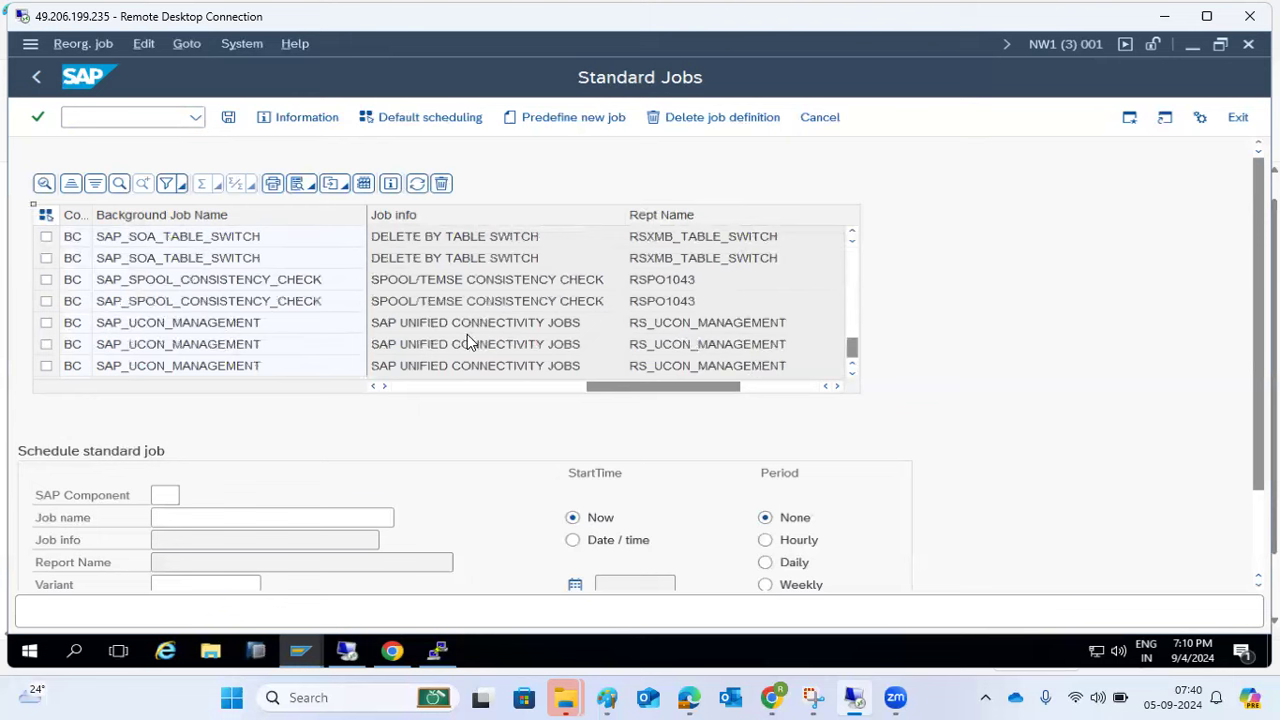
pyautogui.click(413, 324)
pyautogui.click(158, 221)
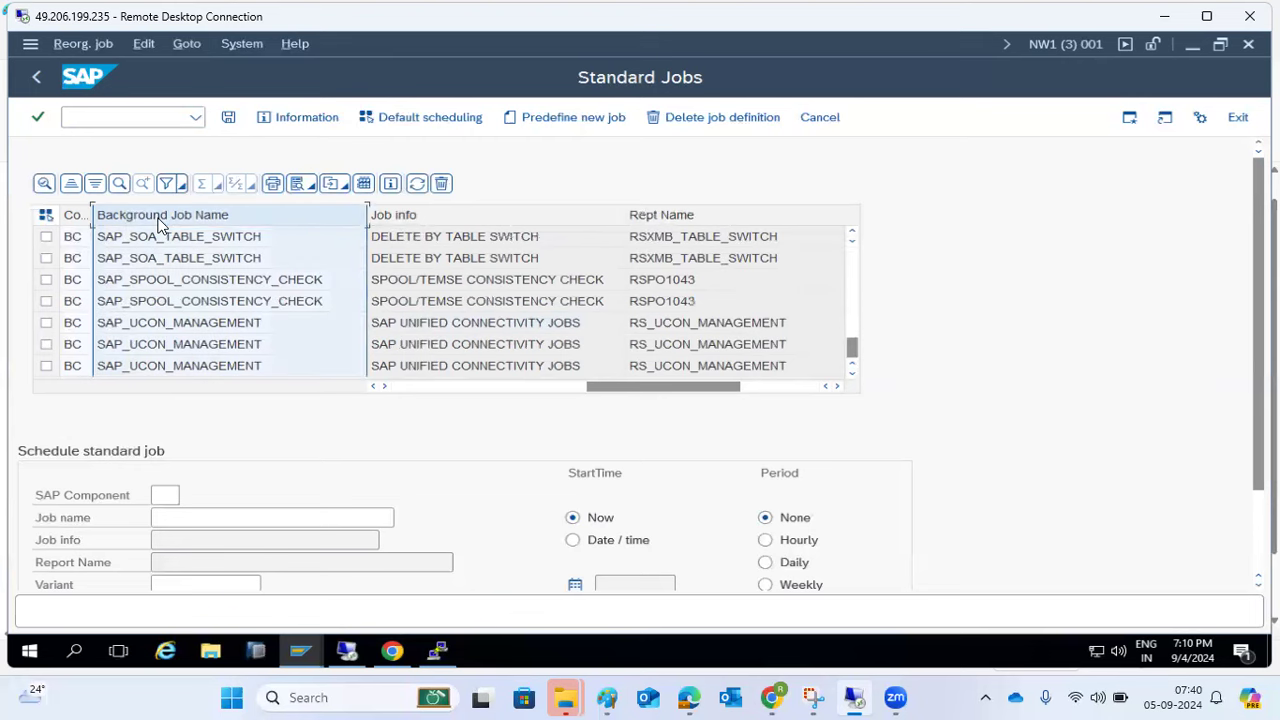
pyautogui.click(37, 78)
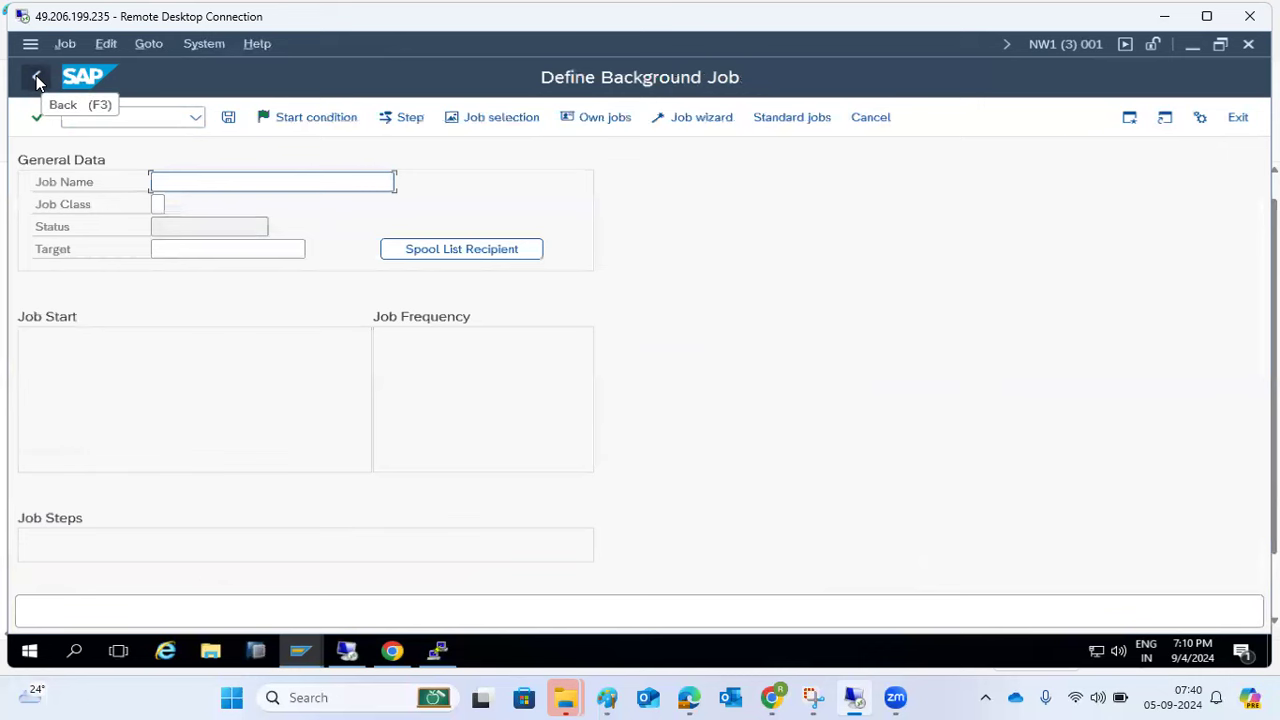
# - Briefly open SM37 and then SM36 from Easy Access, returning each time
pyautogui.click(37, 78)
pyautogui.write('sm3')
pyautogui.press('Return')
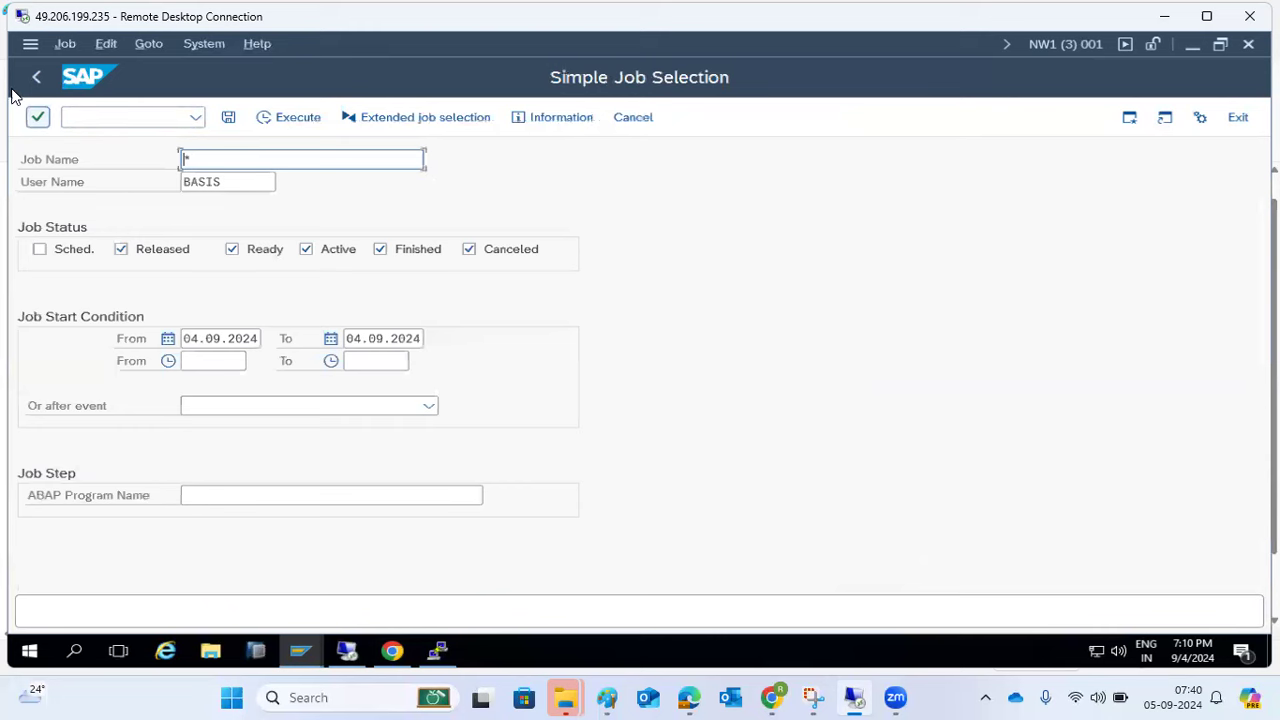
pyautogui.click(40, 78)
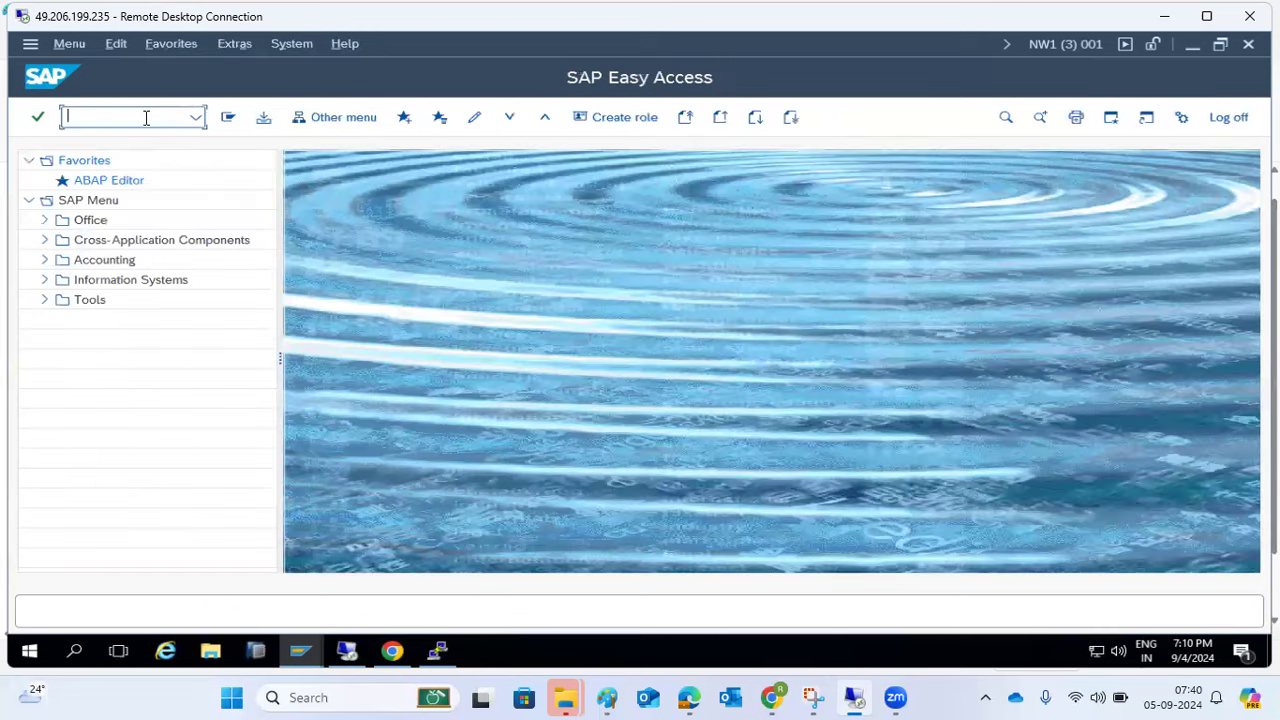
pyautogui.write('sm36')
pyautogui.press('Return')
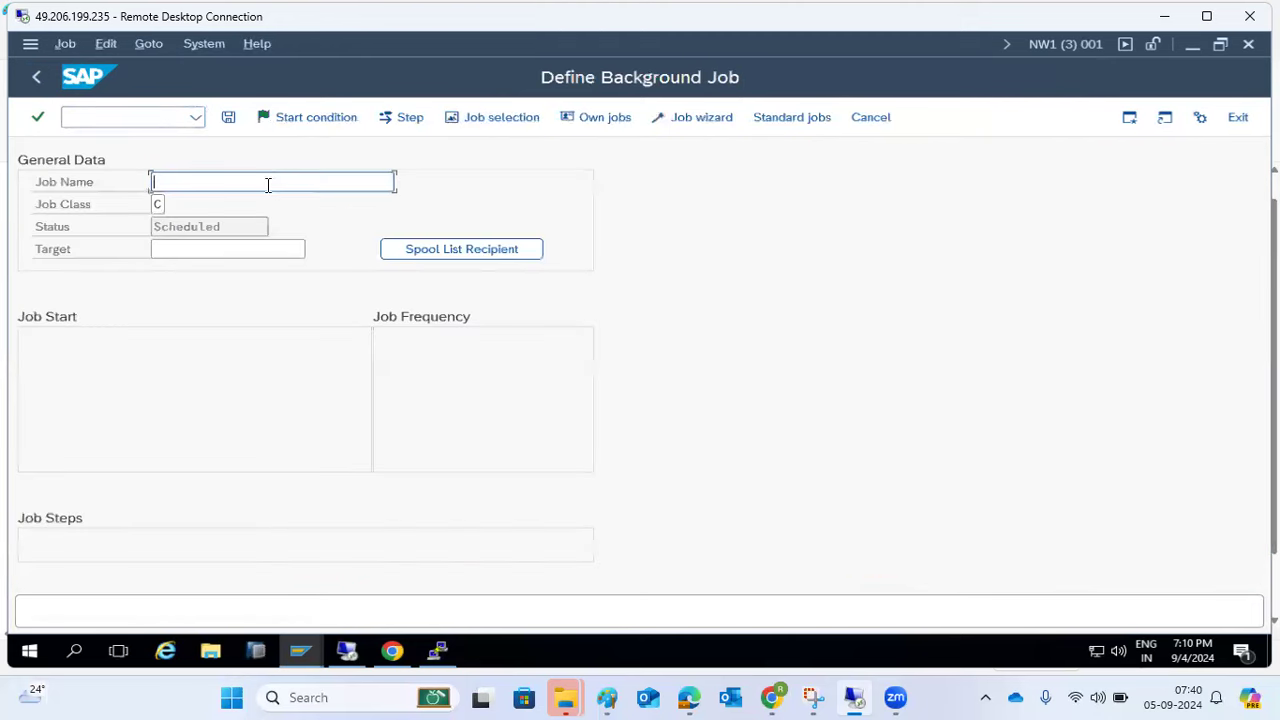
pyautogui.click(36, 80)
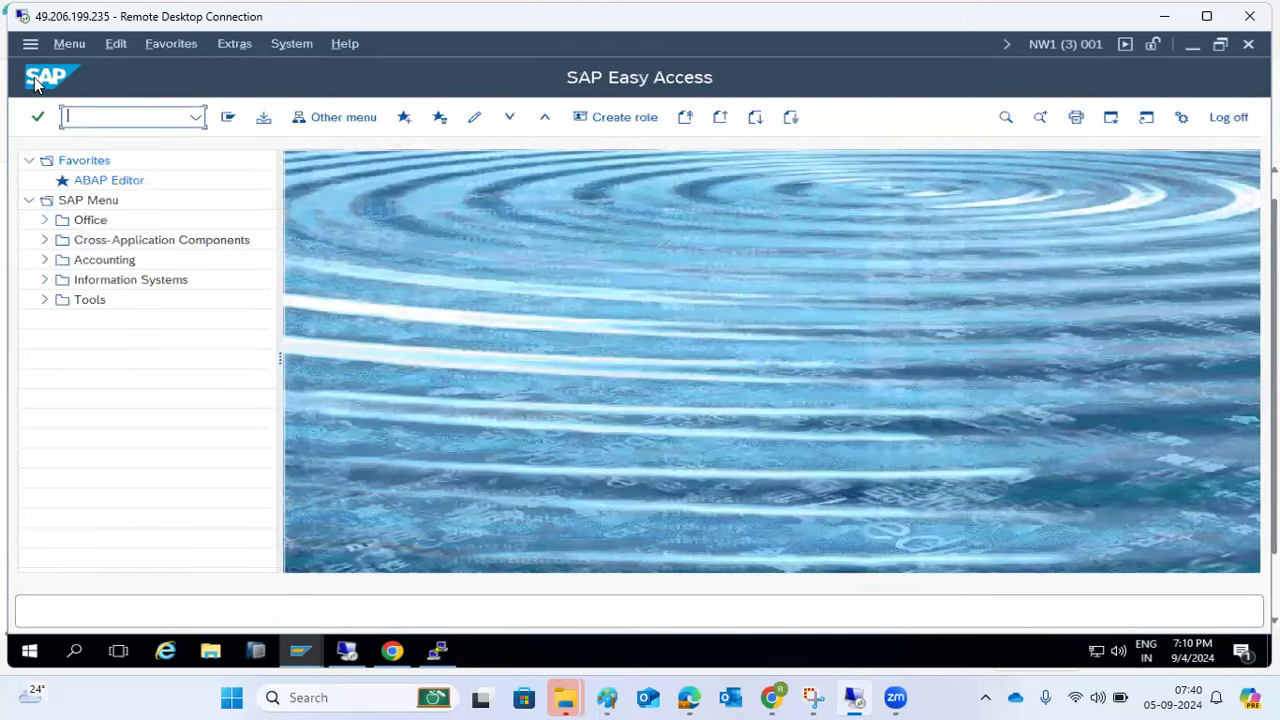
# - Execute the SM37 simple job selection for job name *, user BASIS, 04.09.2024
pyautogui.write('sm37')
pyautogui.press('Return')
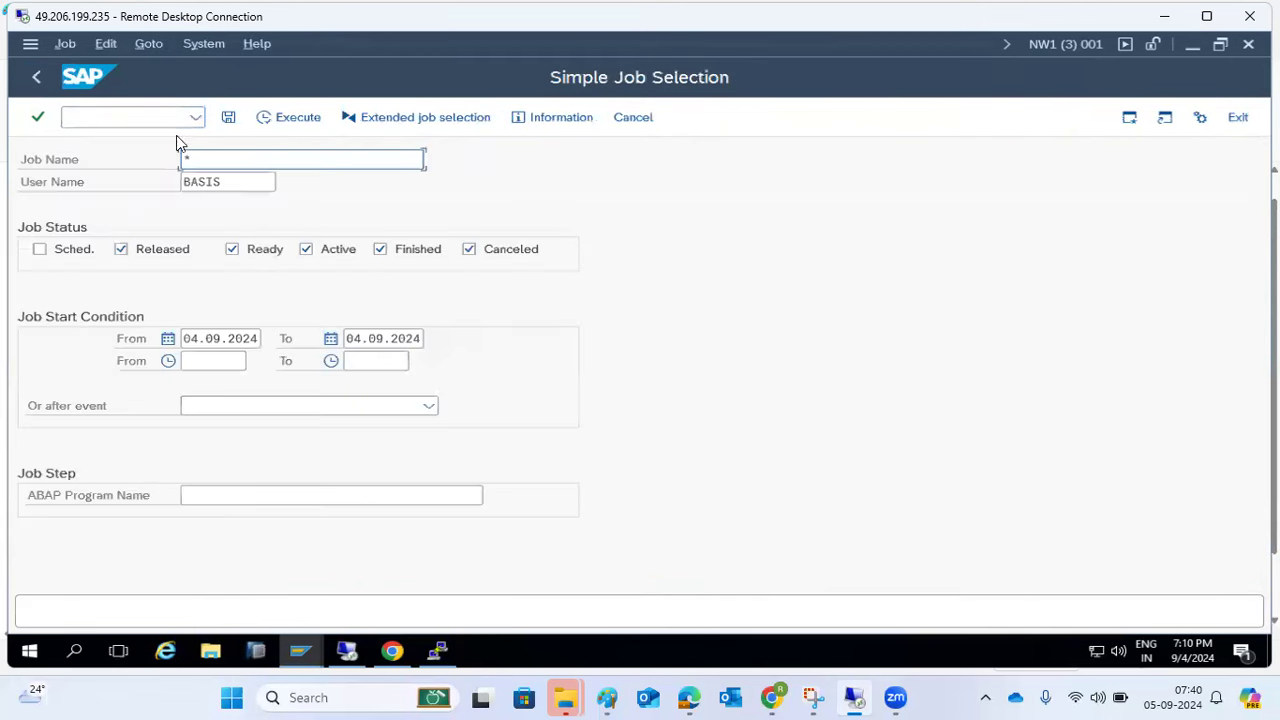
pyautogui.click(314, 122)
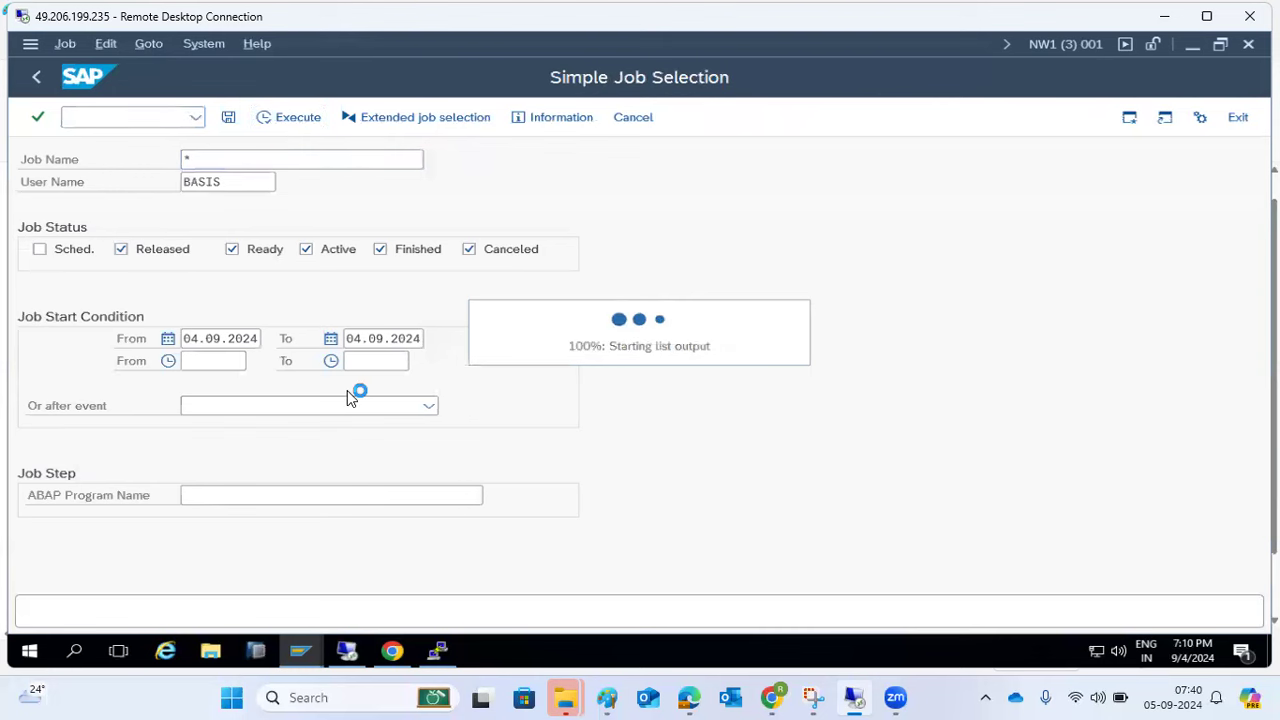
pyautogui.click(137, 330)
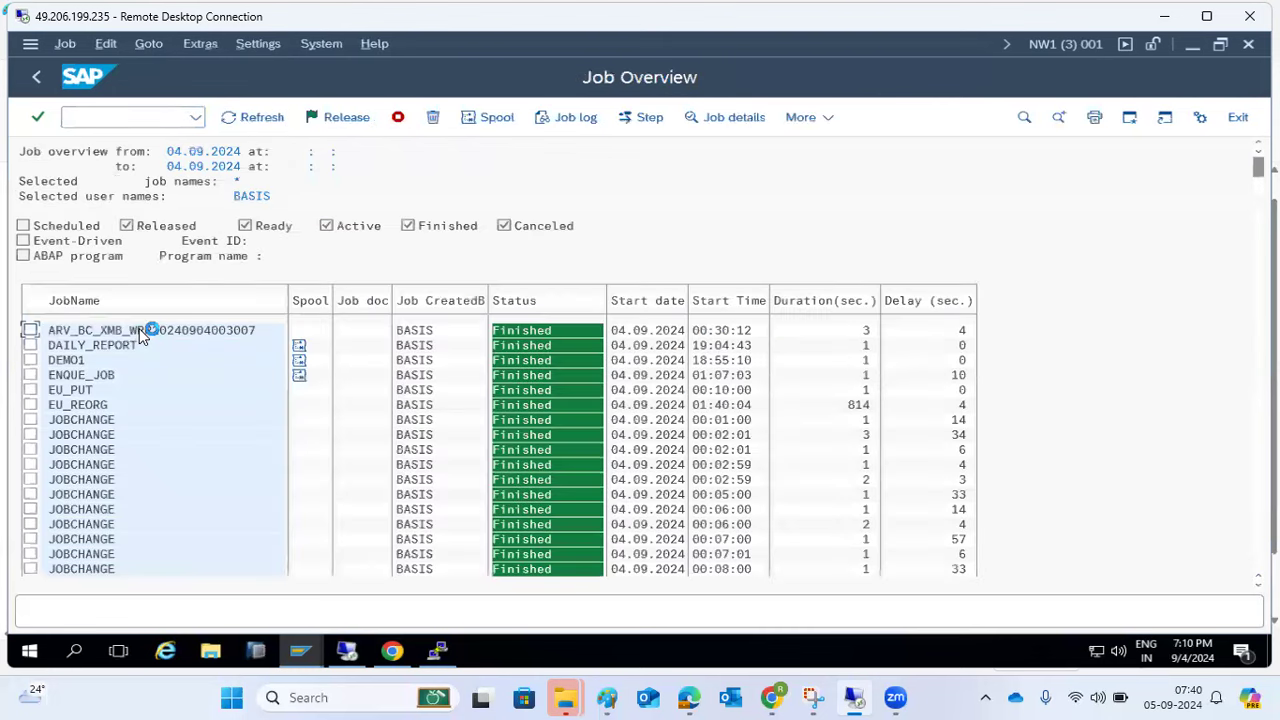
pyautogui.click(728, 117)
pyautogui.click(474, 121)
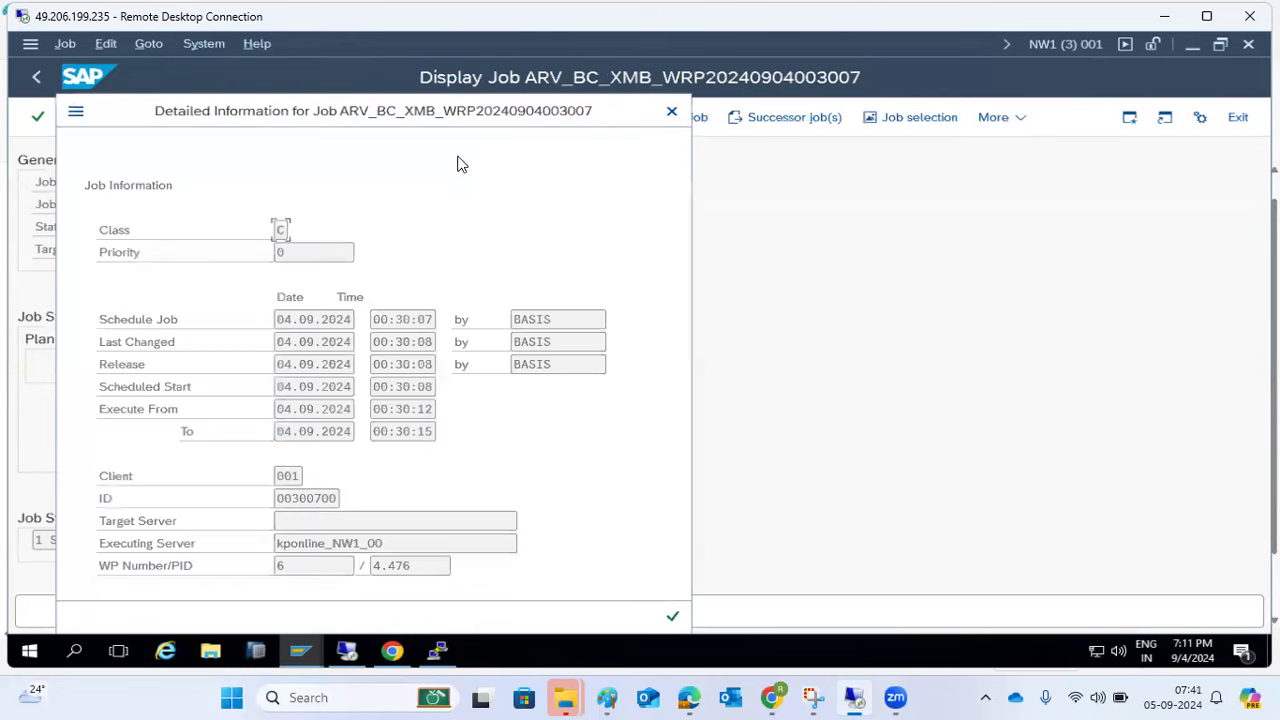
pyautogui.moveTo(286, 563); pyautogui.dragTo(274, 564)
pyautogui.click(684, 618)
pyautogui.click(676, 614)
pyautogui.click(670, 112)
pyautogui.click(172, 114)
# - Review the work processes: all 6 background free, then check dialog and update counts
pyautogui.write('/nsm37')
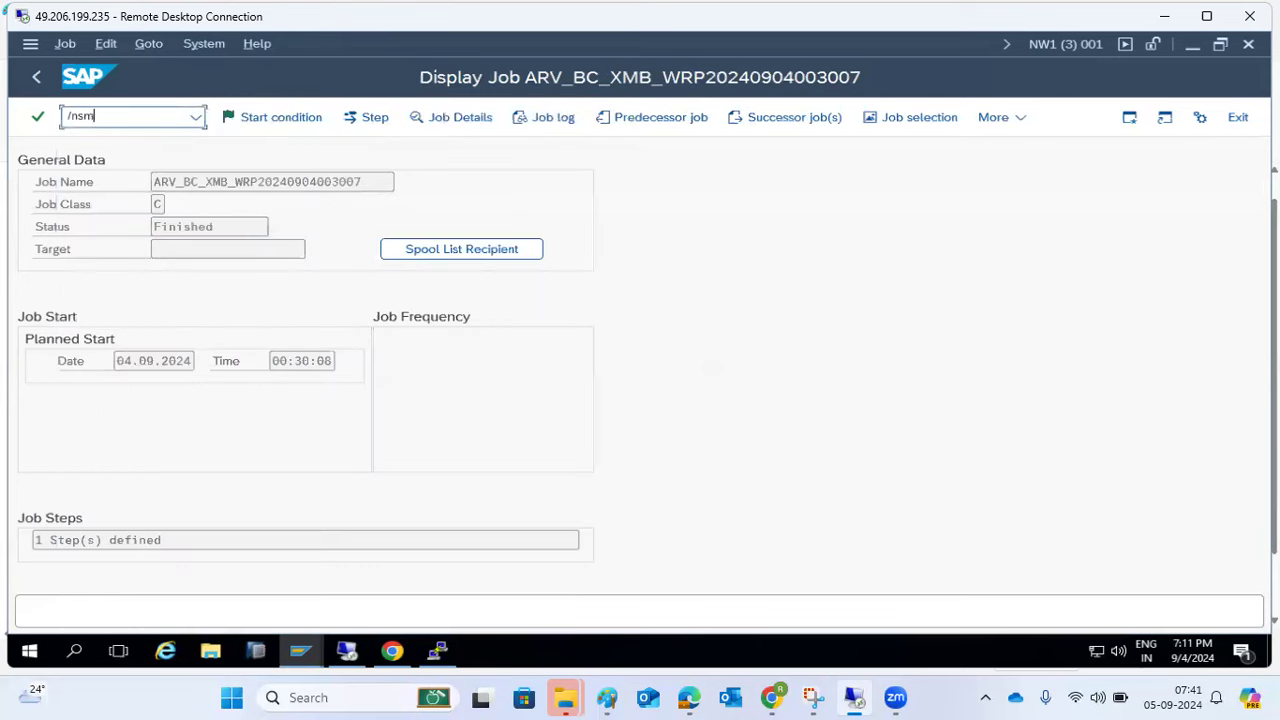
pyautogui.press('Return')
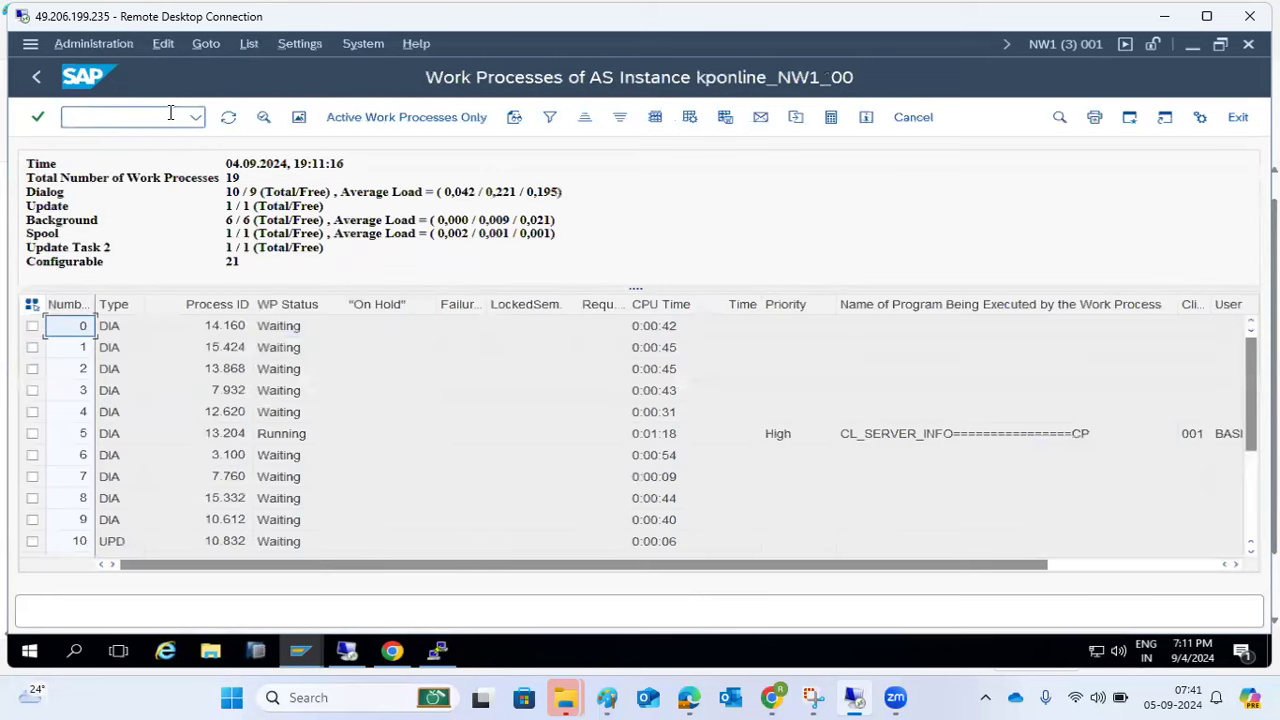
pyautogui.moveTo(226, 220); pyautogui.dragTo(590, 232)
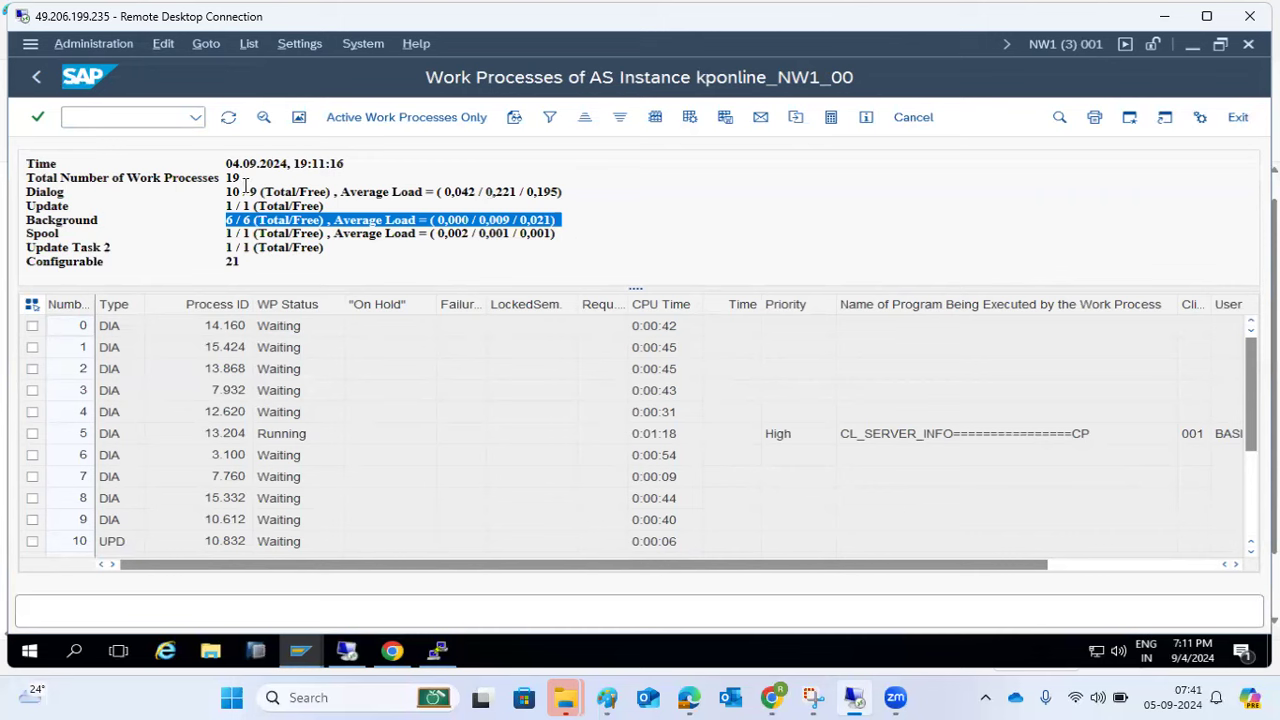
pyautogui.moveTo(226, 191); pyautogui.dragTo(567, 204)
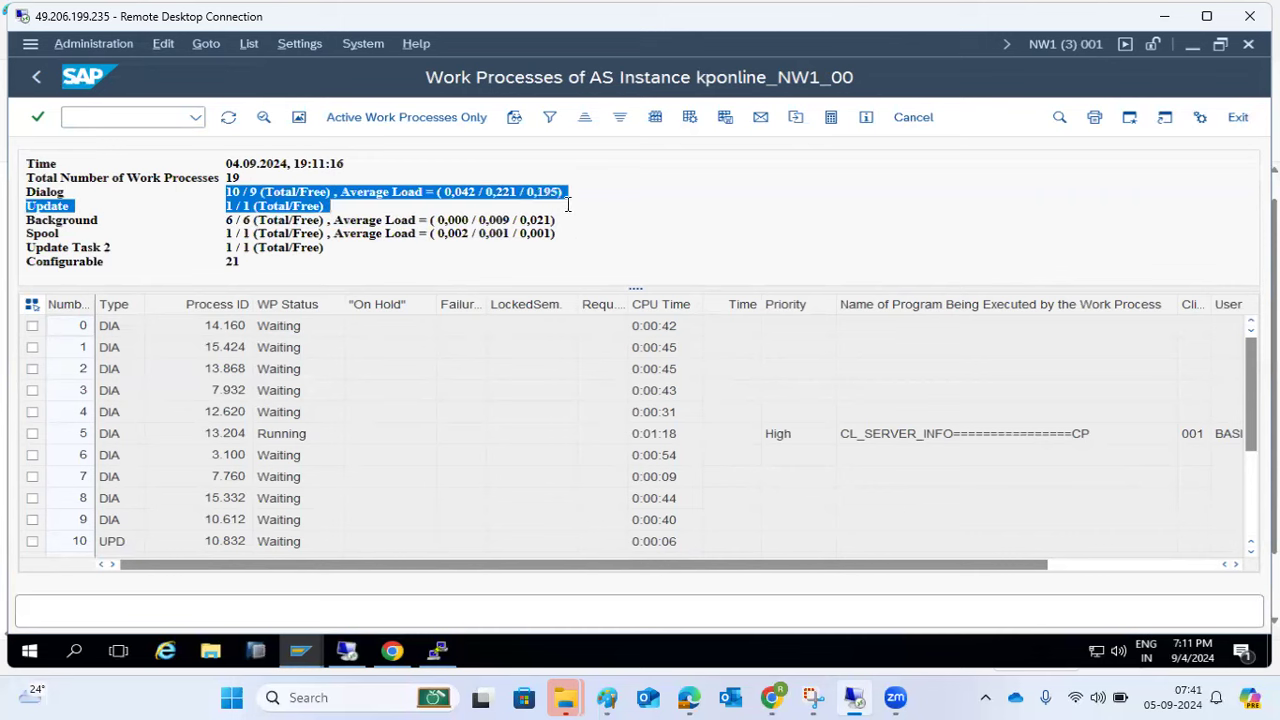
pyautogui.click(37, 78)
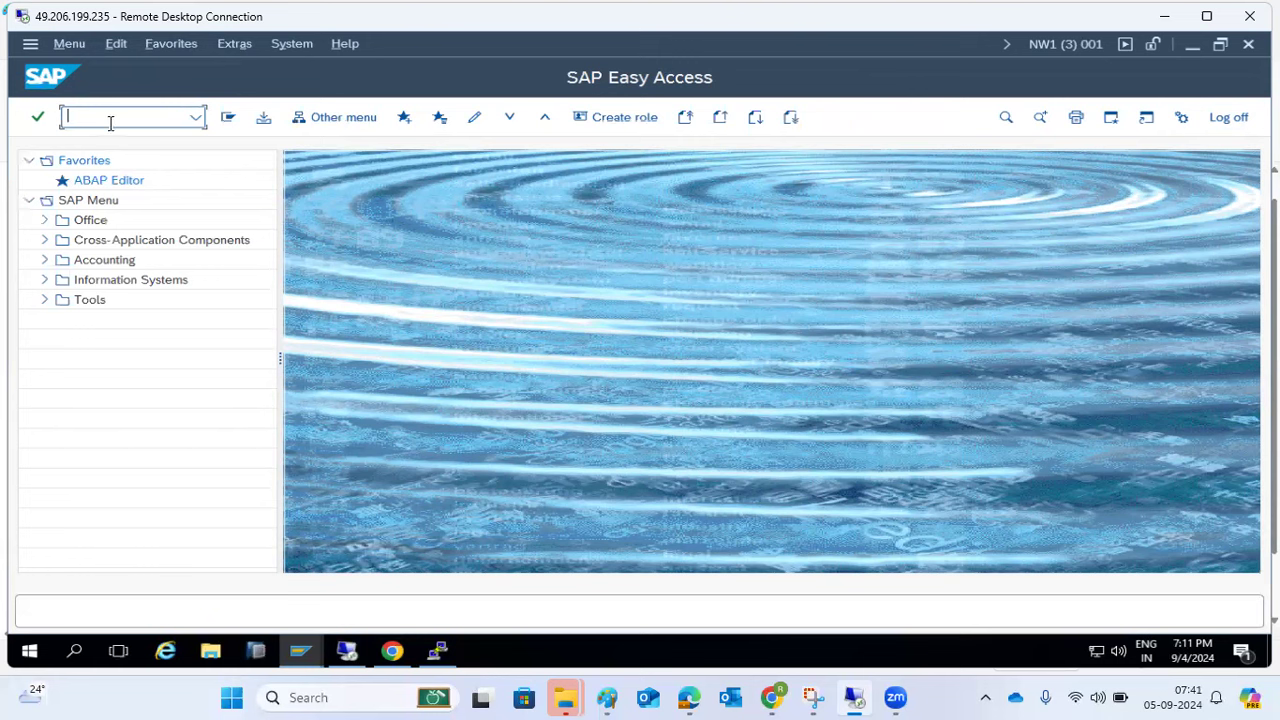
# - Open SM37 briefly, go back, then start SM36 for a new job definition
pyautogui.write('sm37')
pyautogui.press('Return')
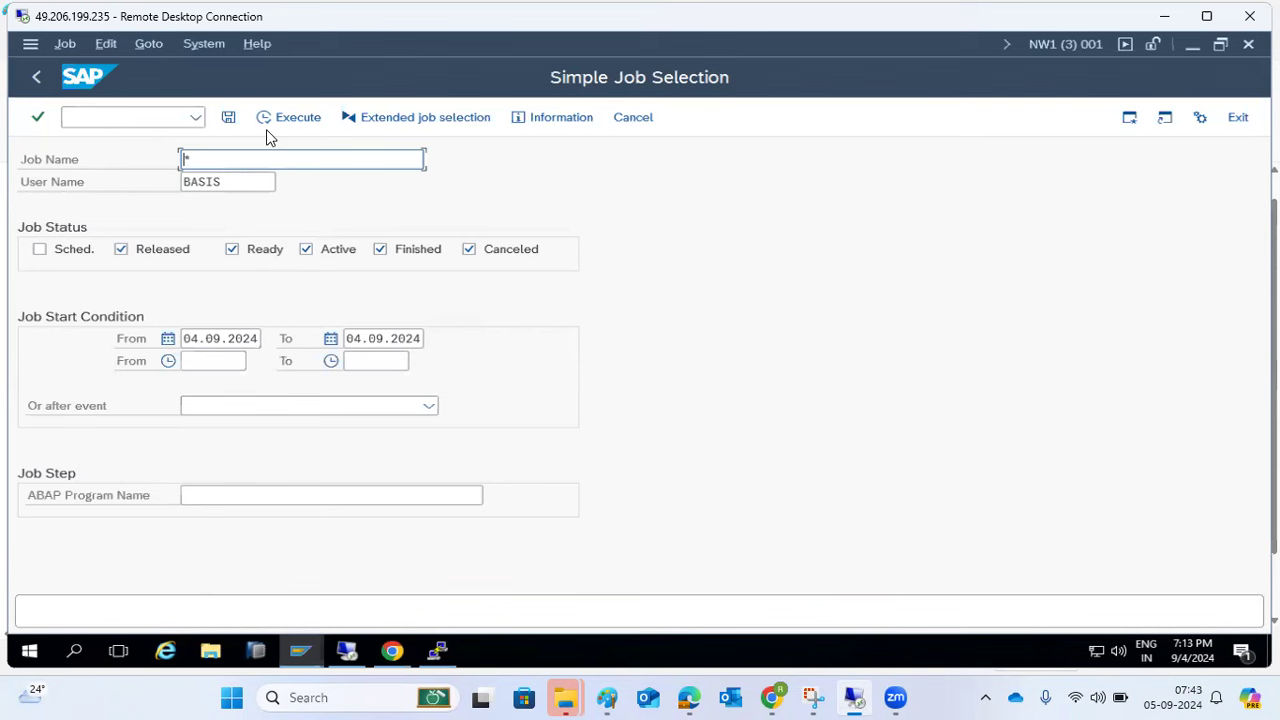
pyautogui.click(36, 77)
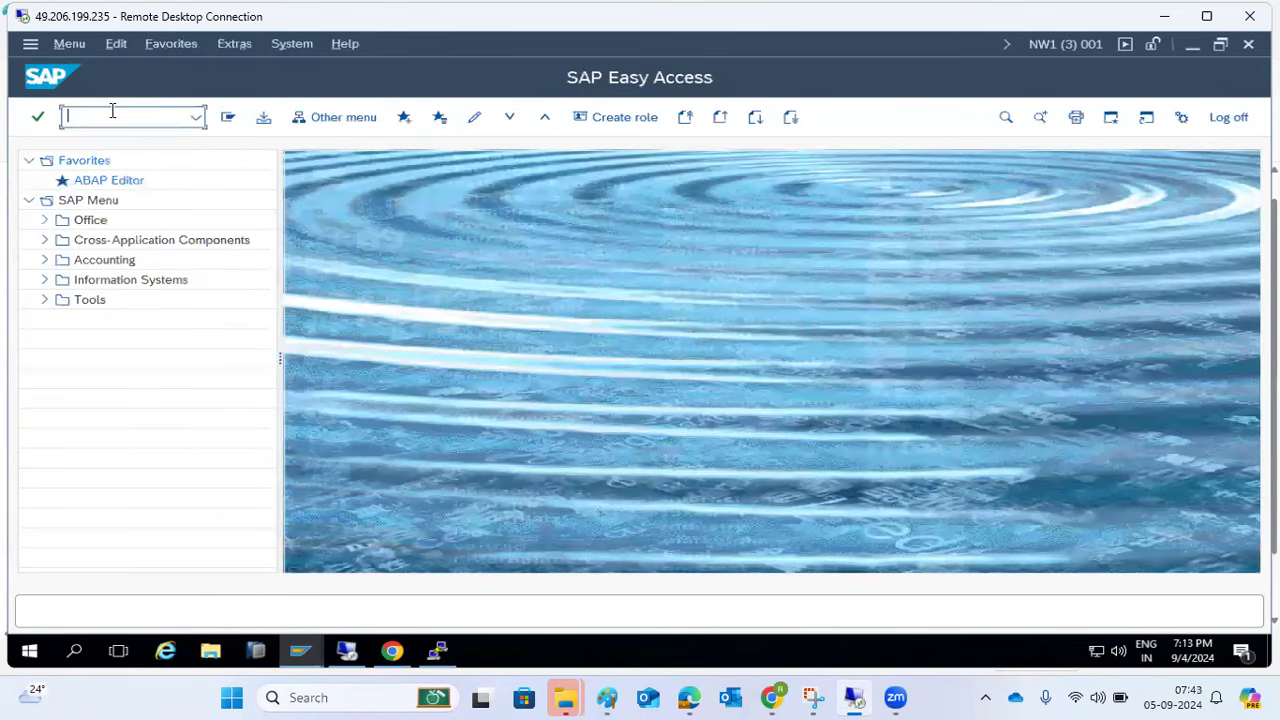
pyautogui.write('sm36')
pyautogui.press('Return')
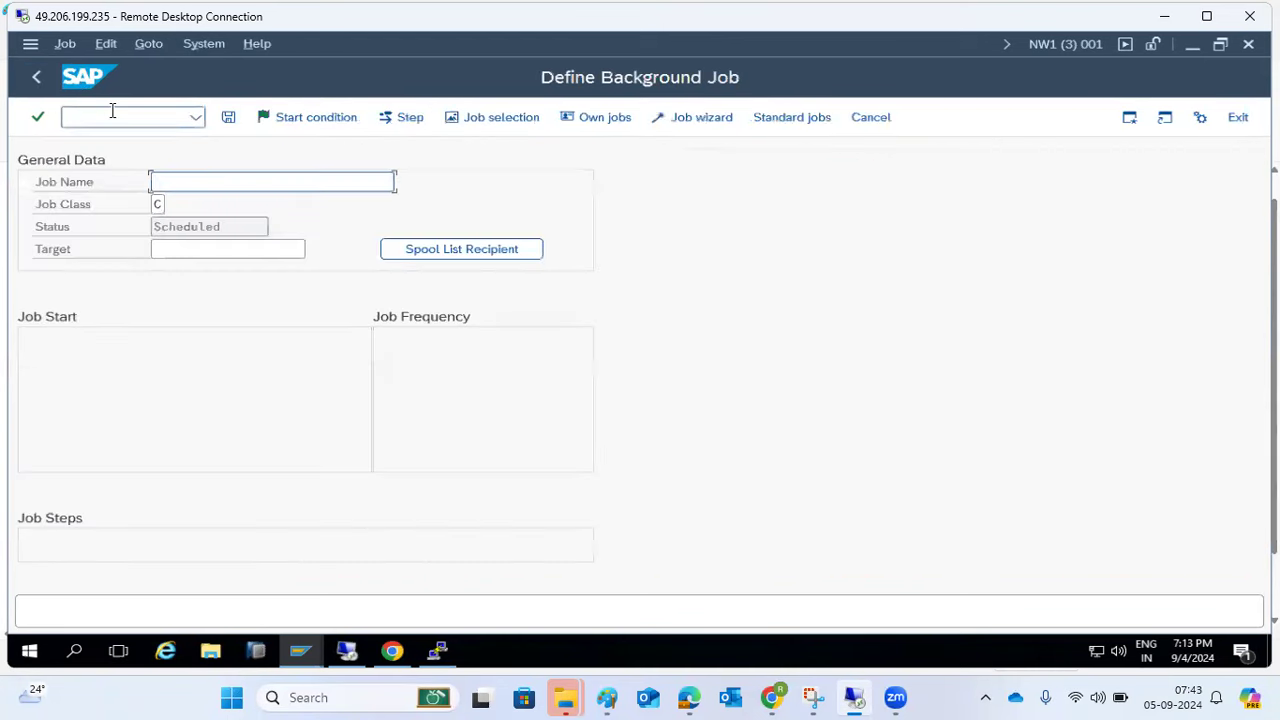
pyautogui.click(423, 250)
pyautogui.click(459, 362)
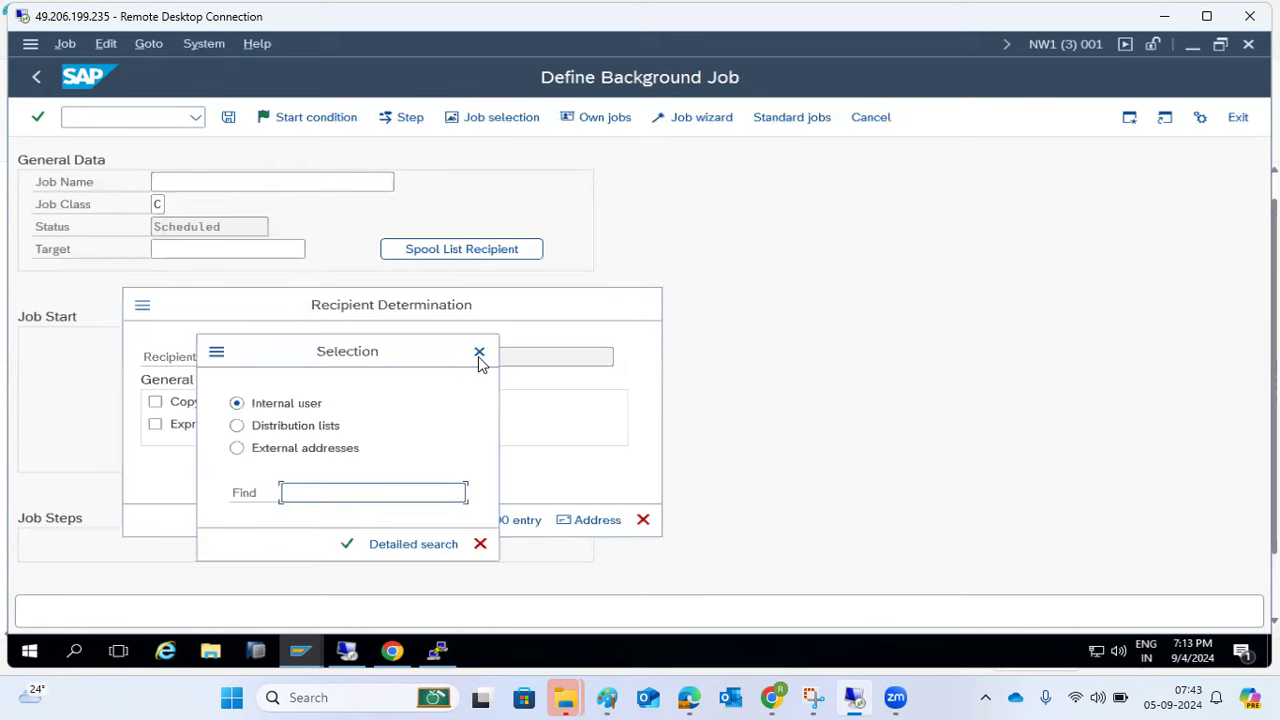
pyautogui.click(479, 354)
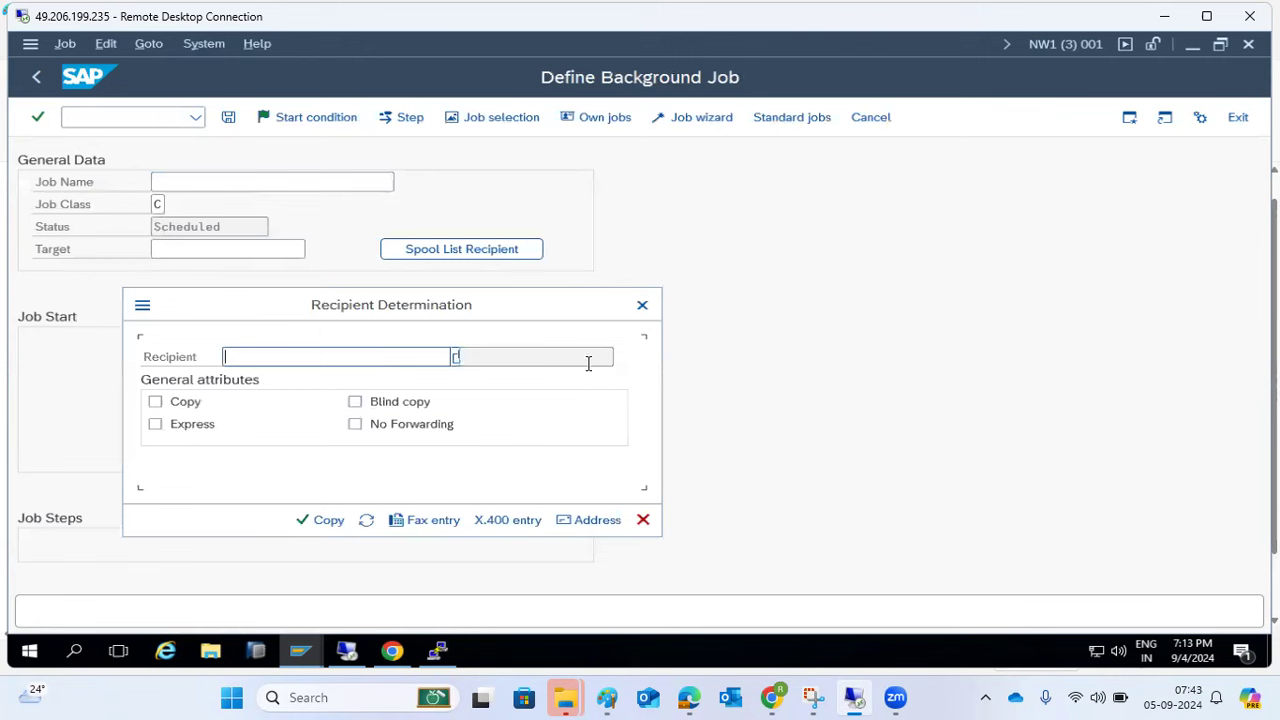
pyautogui.click(640, 305)
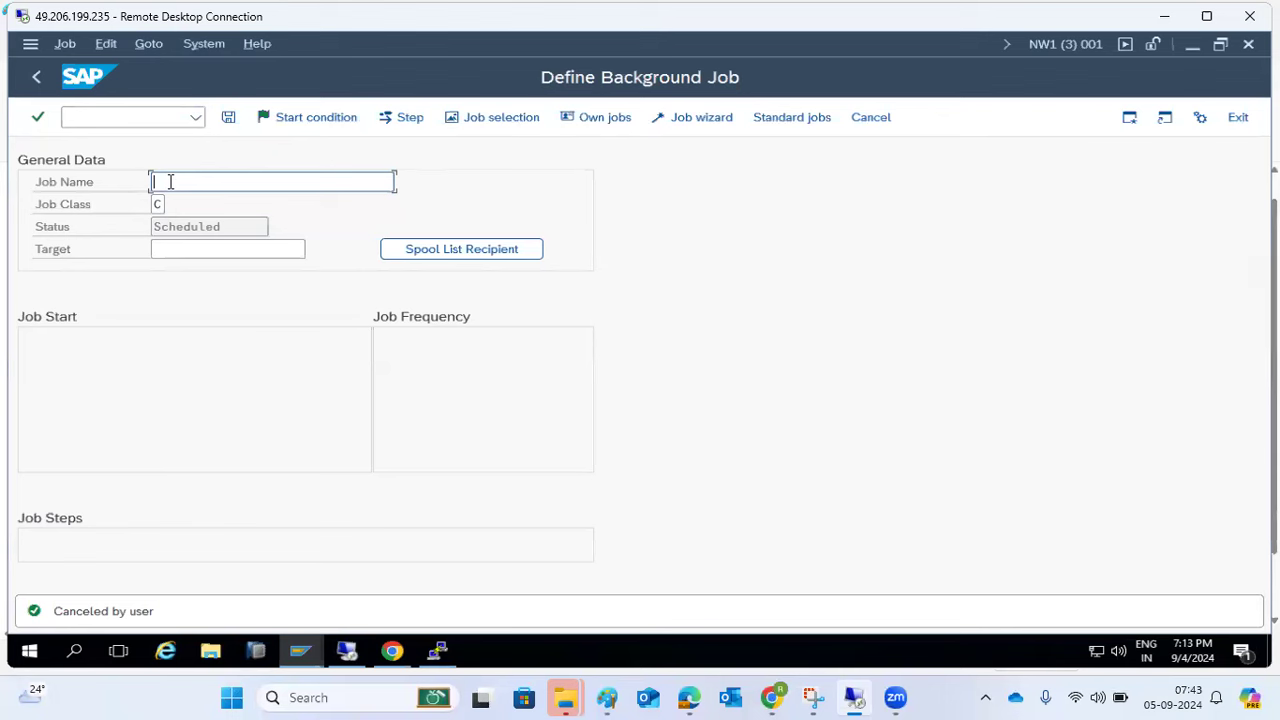
pyautogui.click(392, 251)
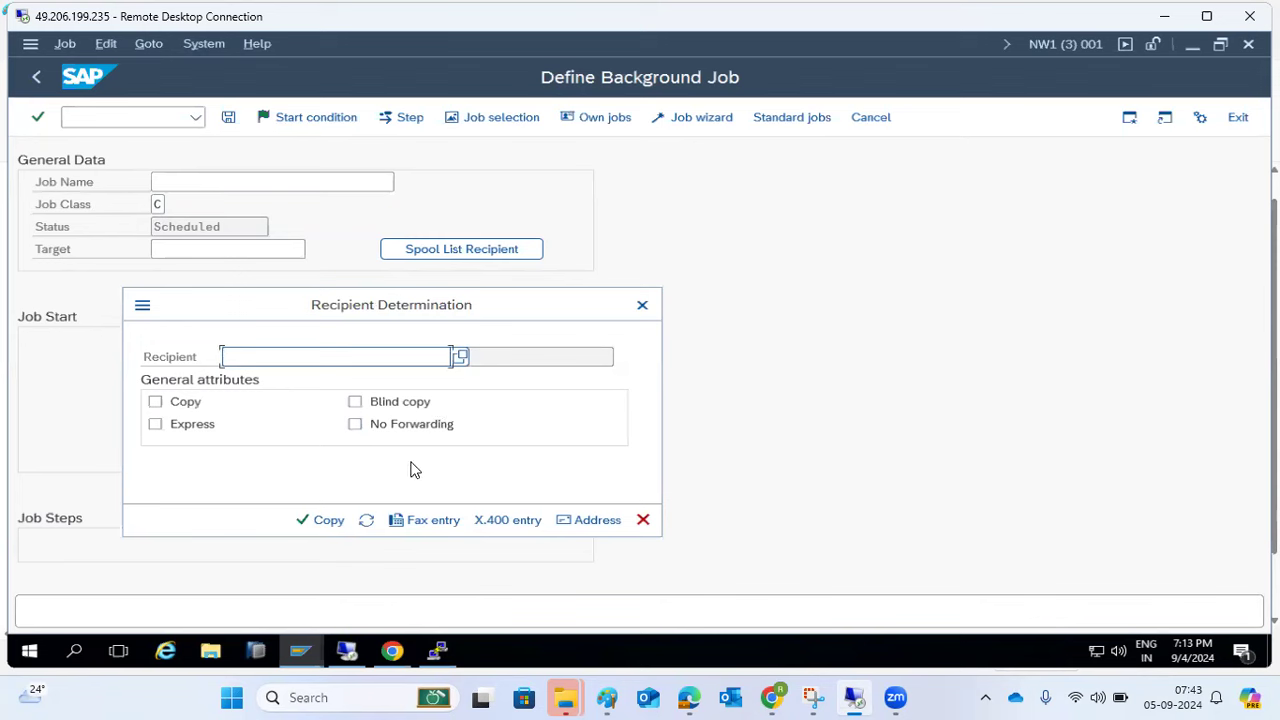
pyautogui.click(642, 304)
pyautogui.click(209, 251)
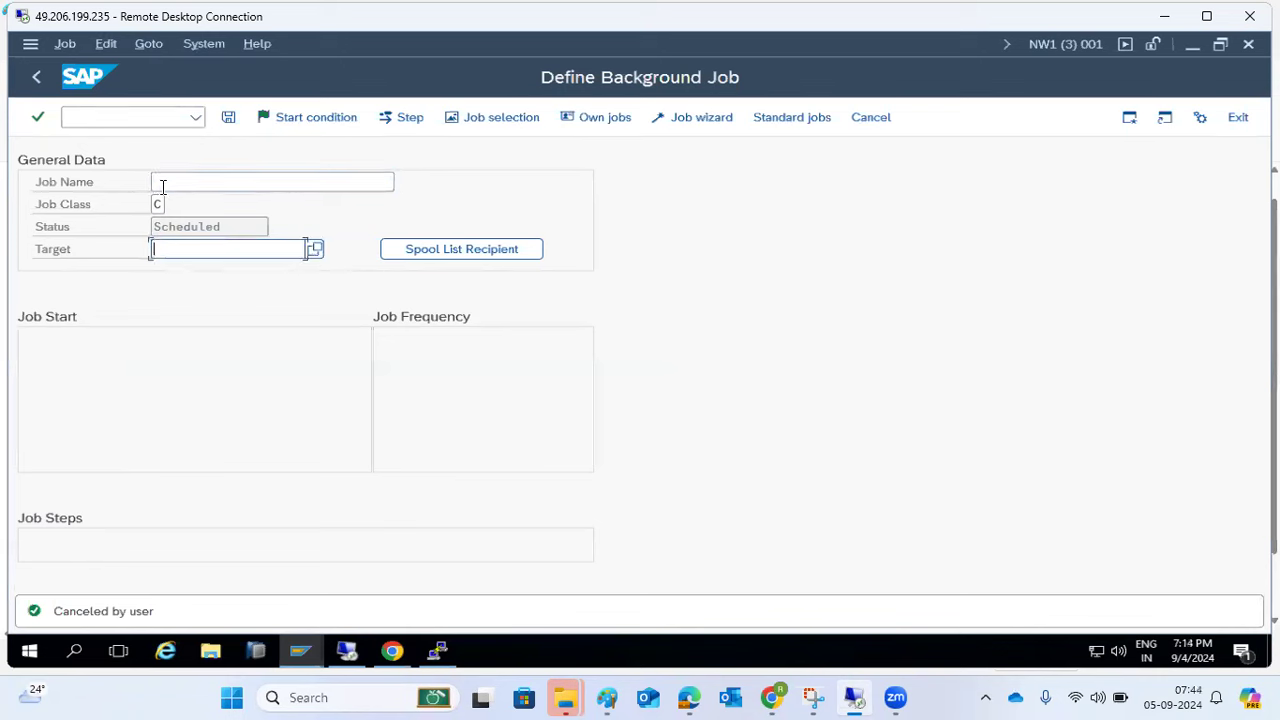
# - Open and close the Step, Start condition, and Step dialogs without defining anything
pyautogui.click(400, 118)
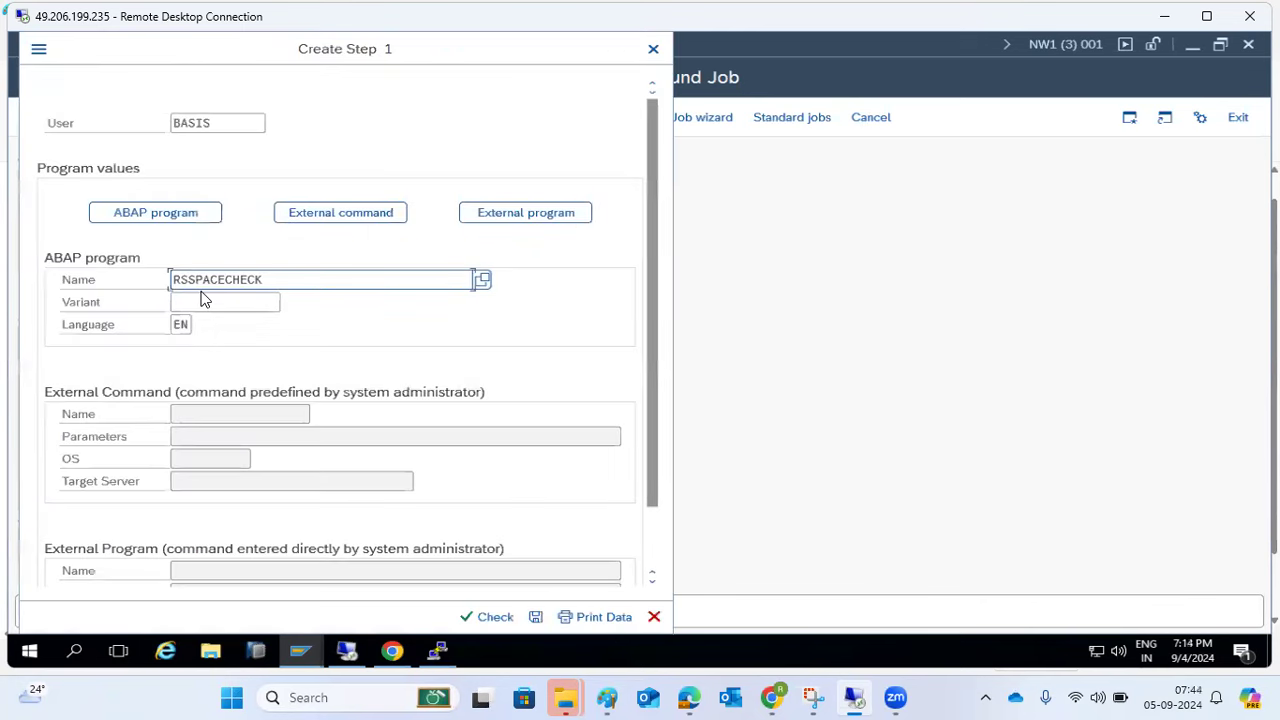
pyautogui.click(654, 616)
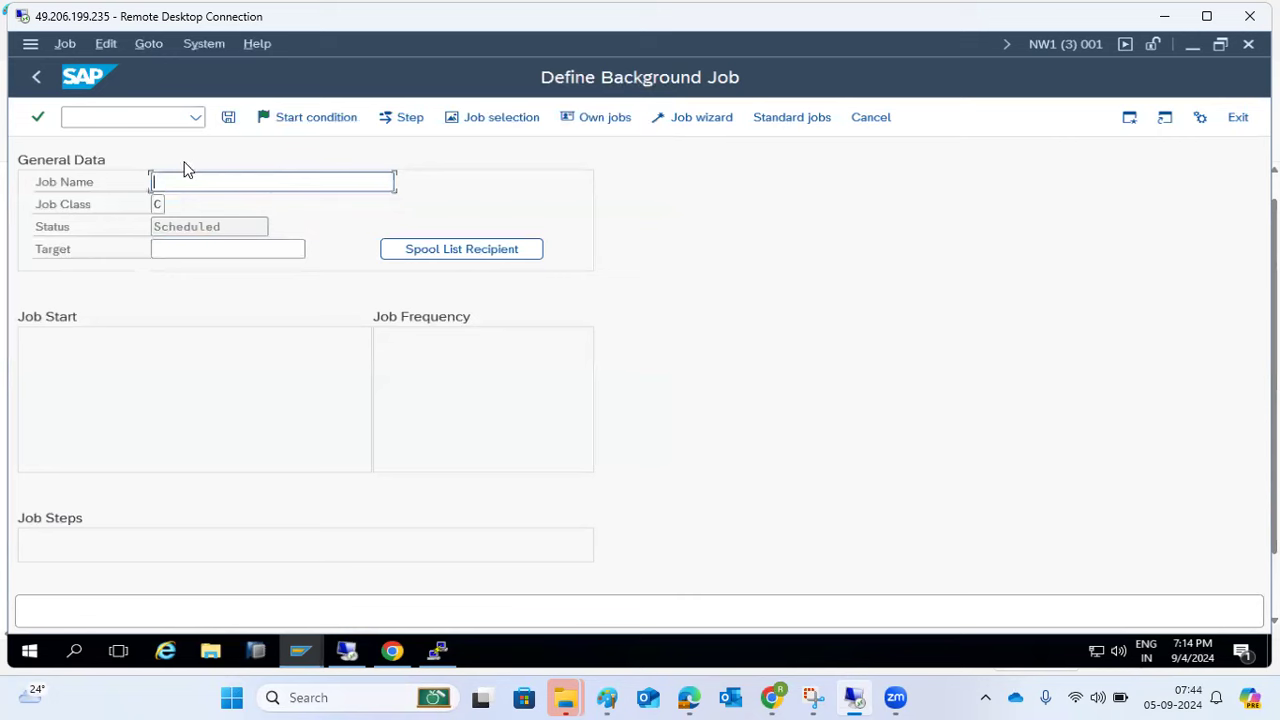
pyautogui.click(285, 121)
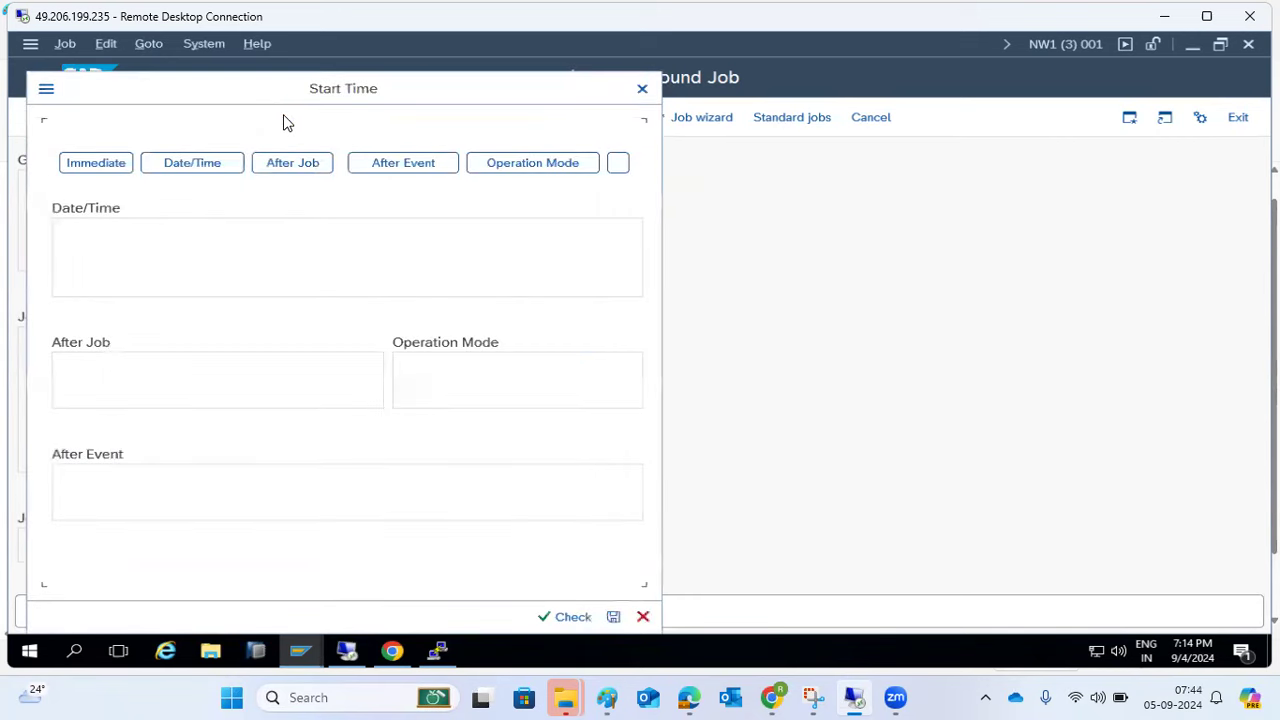
pyautogui.click(642, 88)
pyautogui.click(400, 117)
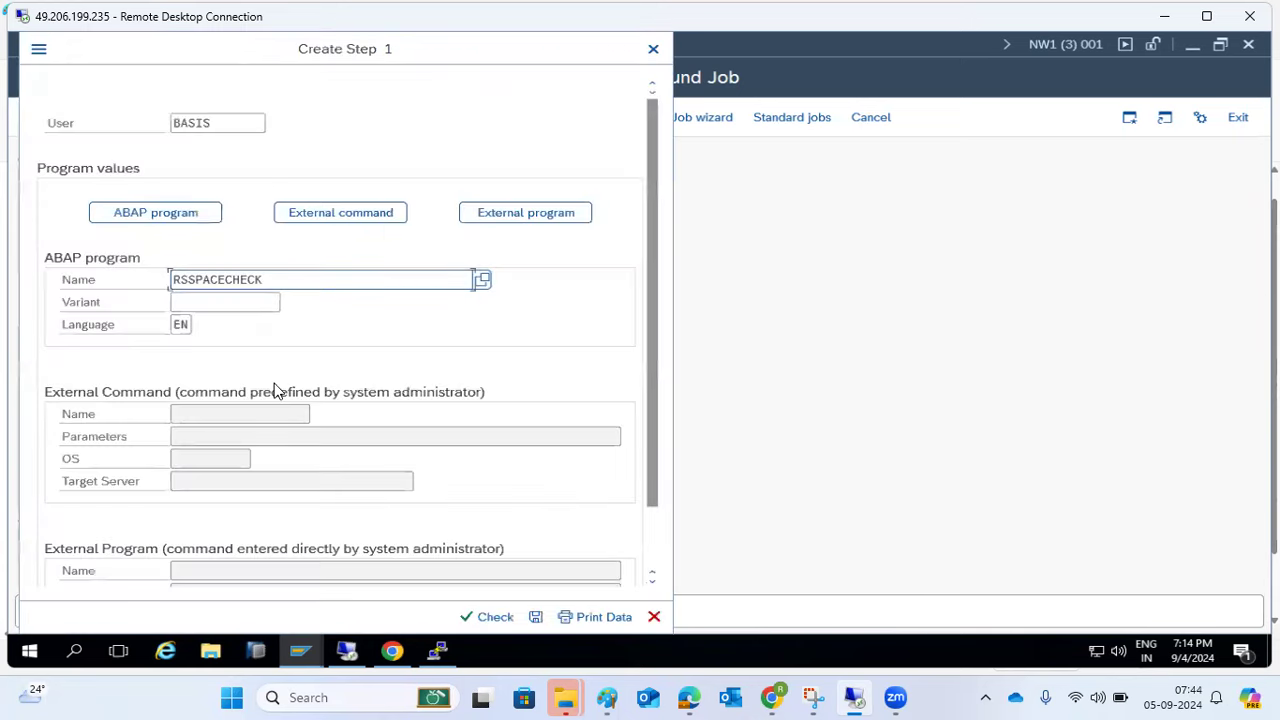
pyautogui.click(654, 617)
# - Reload the job definition transaction with /nsm36
pyautogui.click(103, 115)
pyautogui.write('/nsm36')
pyautogui.press('Return')
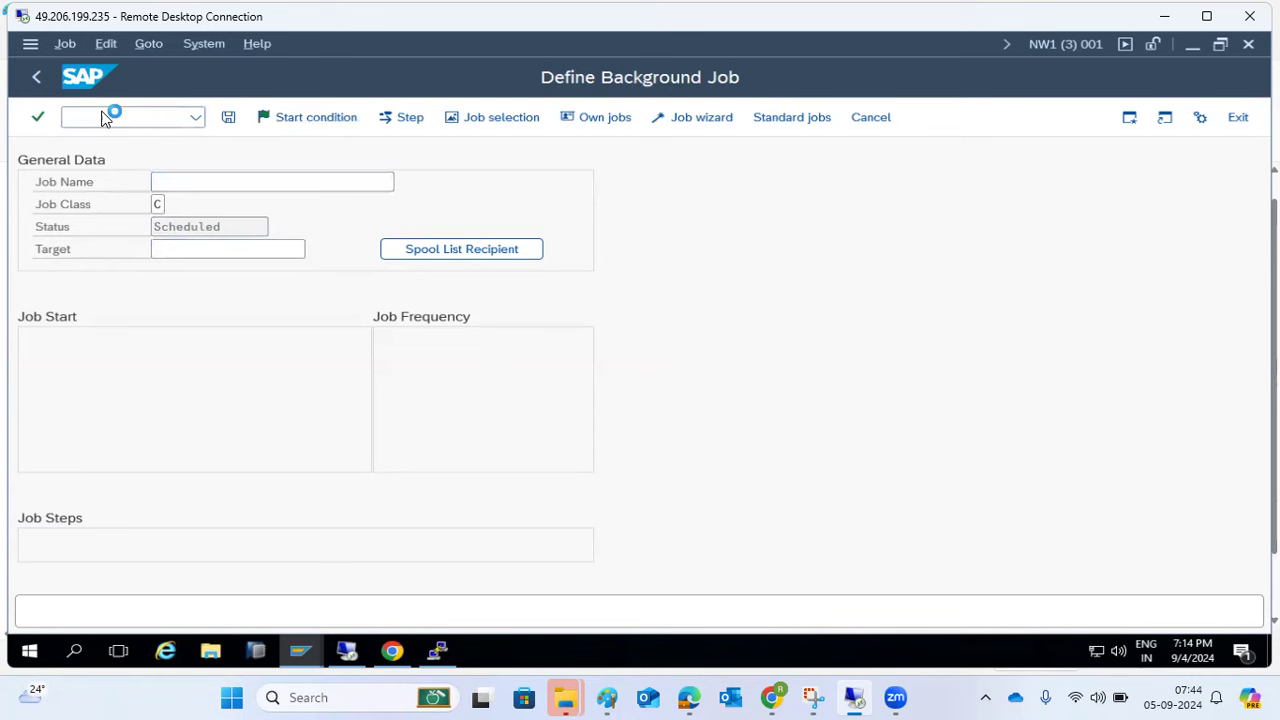
# - Display the 193-line RSSPACECHECK source code in the ABAP Editor and scroll through it
pyautogui.click(96, 406)
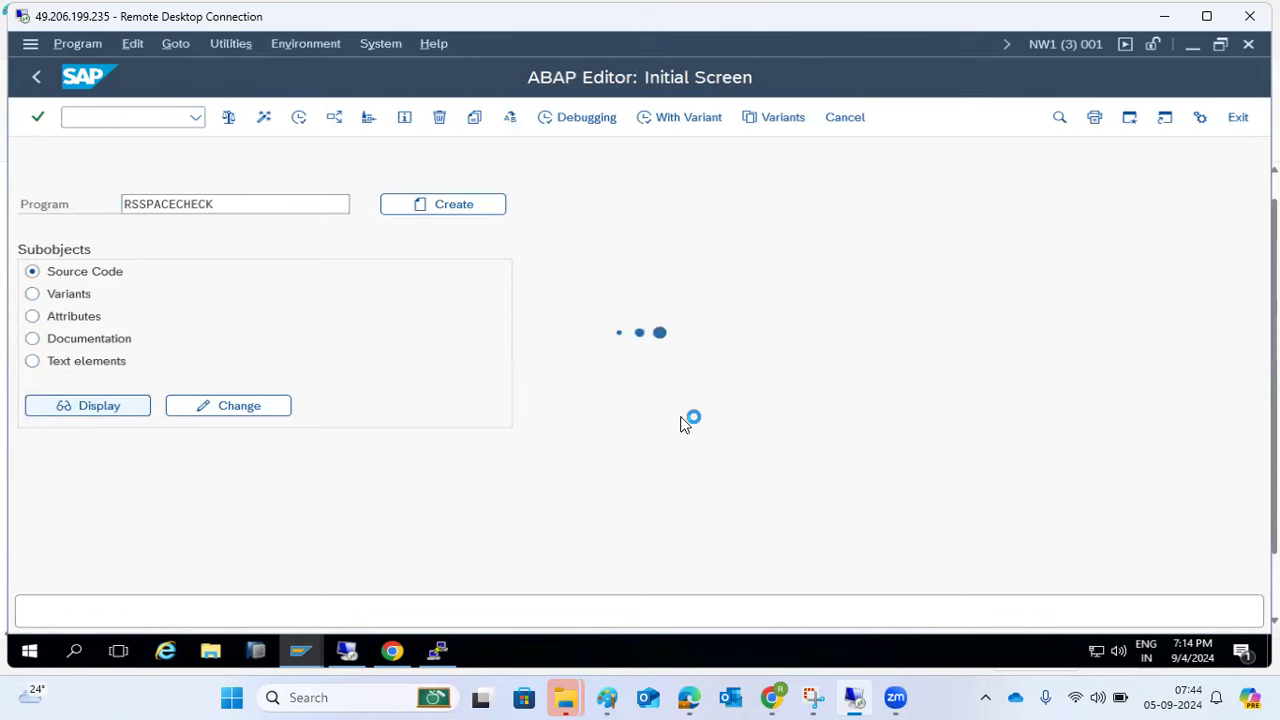
pyautogui.scroll(-7, 504, 422)
pyautogui.scroll(-20, 504, 422)
pyautogui.scroll(-2, 504, 431)
pyautogui.scroll(6, 505, 431)
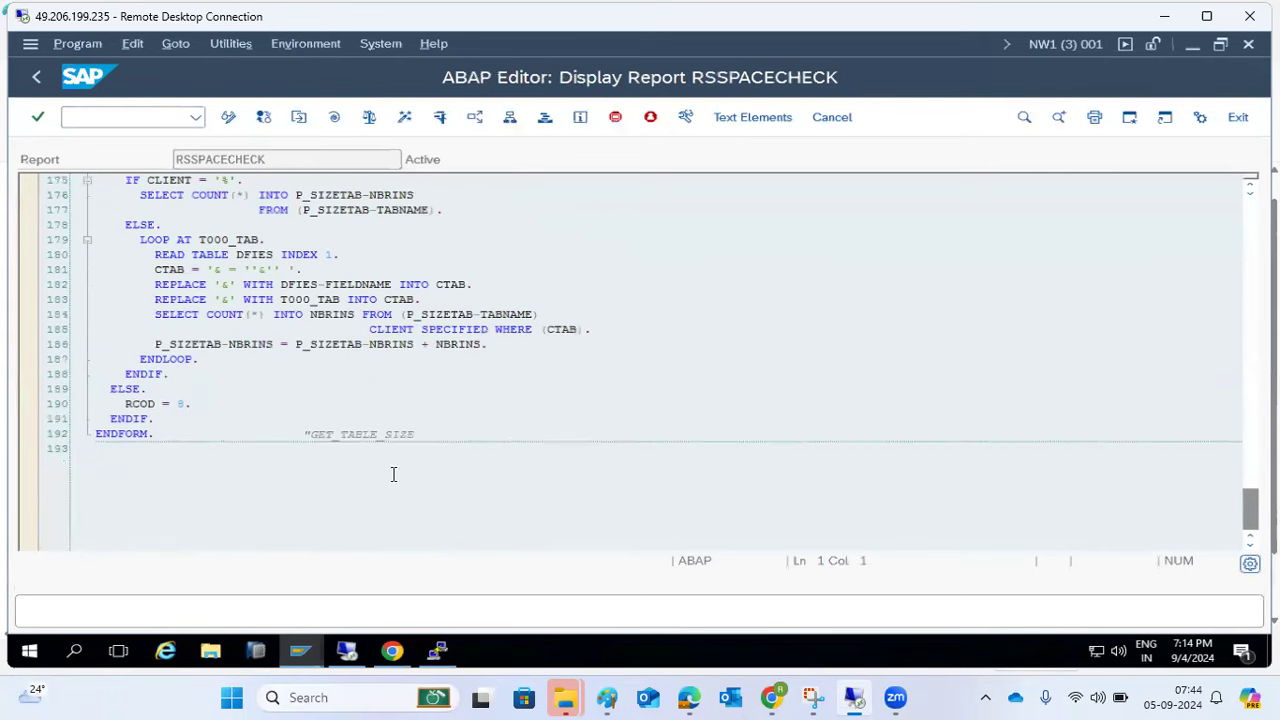
# - Leave the ABAP Editor and return to the Define Background Job screen
pyautogui.click(40, 83)
pyautogui.click(40, 83)
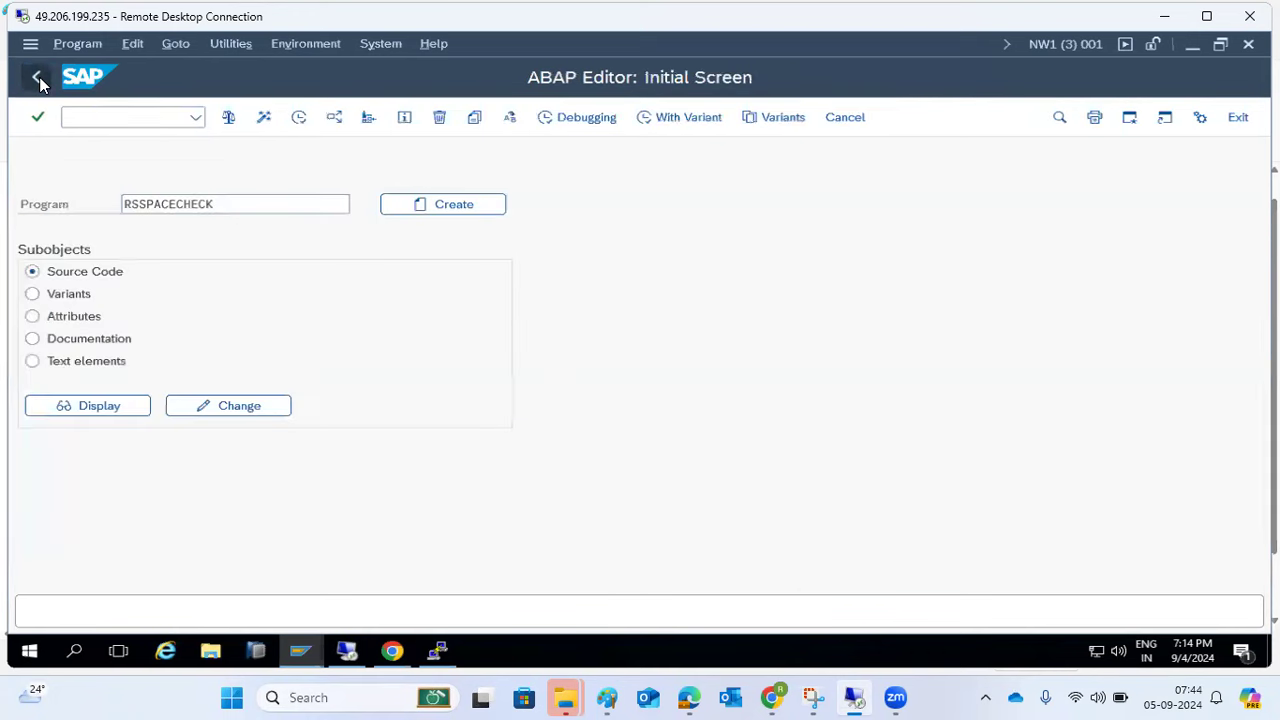
pyautogui.write('se38')
pyautogui.press('Return')
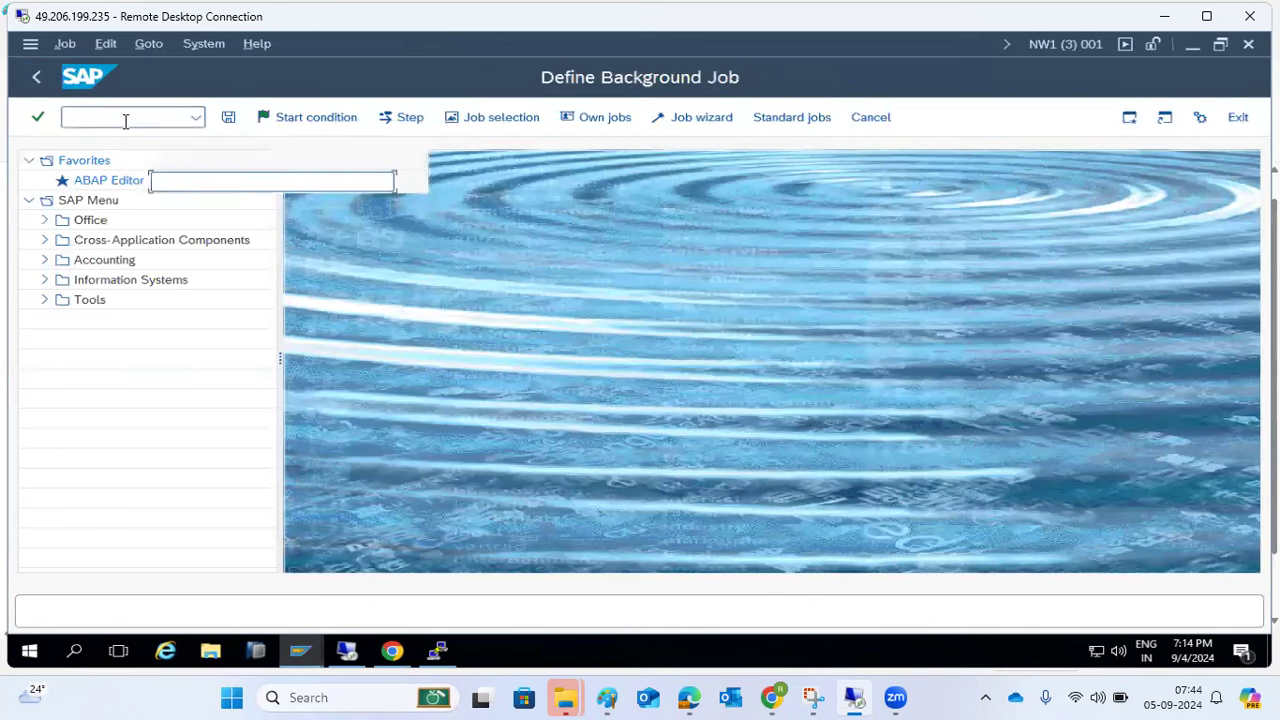
# - In Spool List Recipient, try the Copy, Blind copy, Express and No Forwarding options, leaving Copy and Blind copy on
pyautogui.click(301, 359)
pyautogui.click(193, 407)
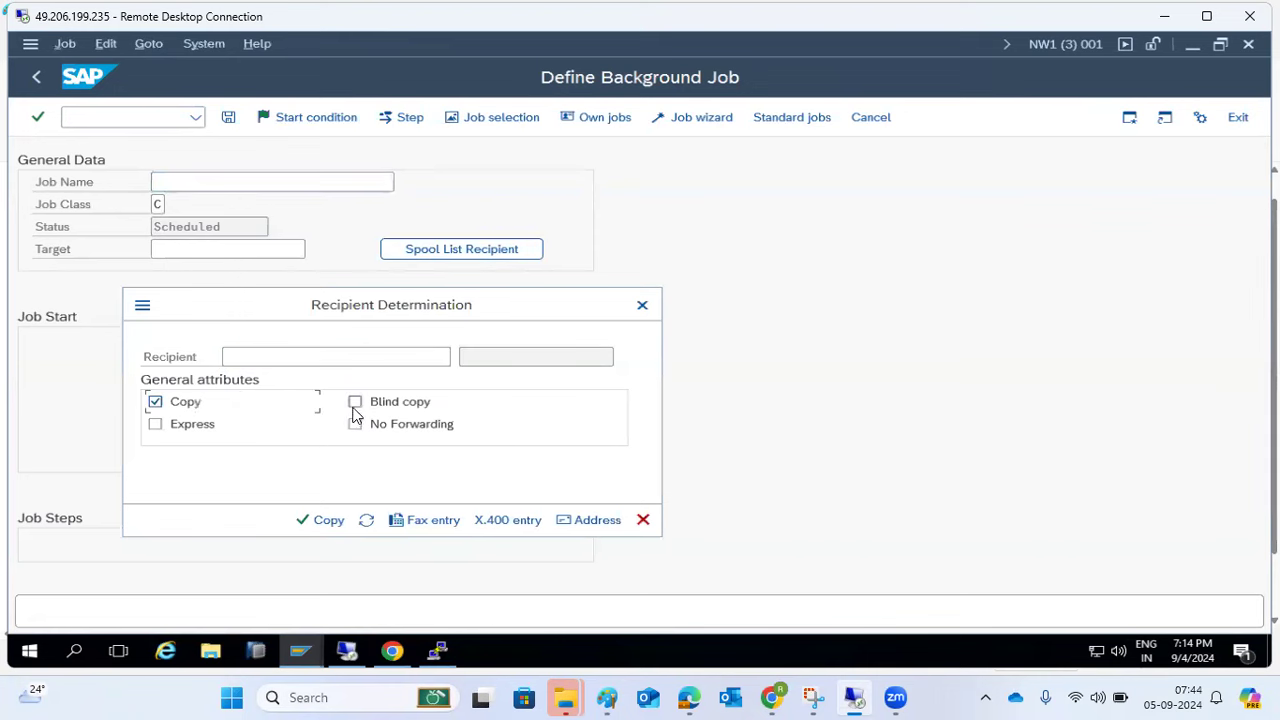
pyautogui.click(354, 412)
pyautogui.click(186, 432)
pyautogui.click(206, 434)
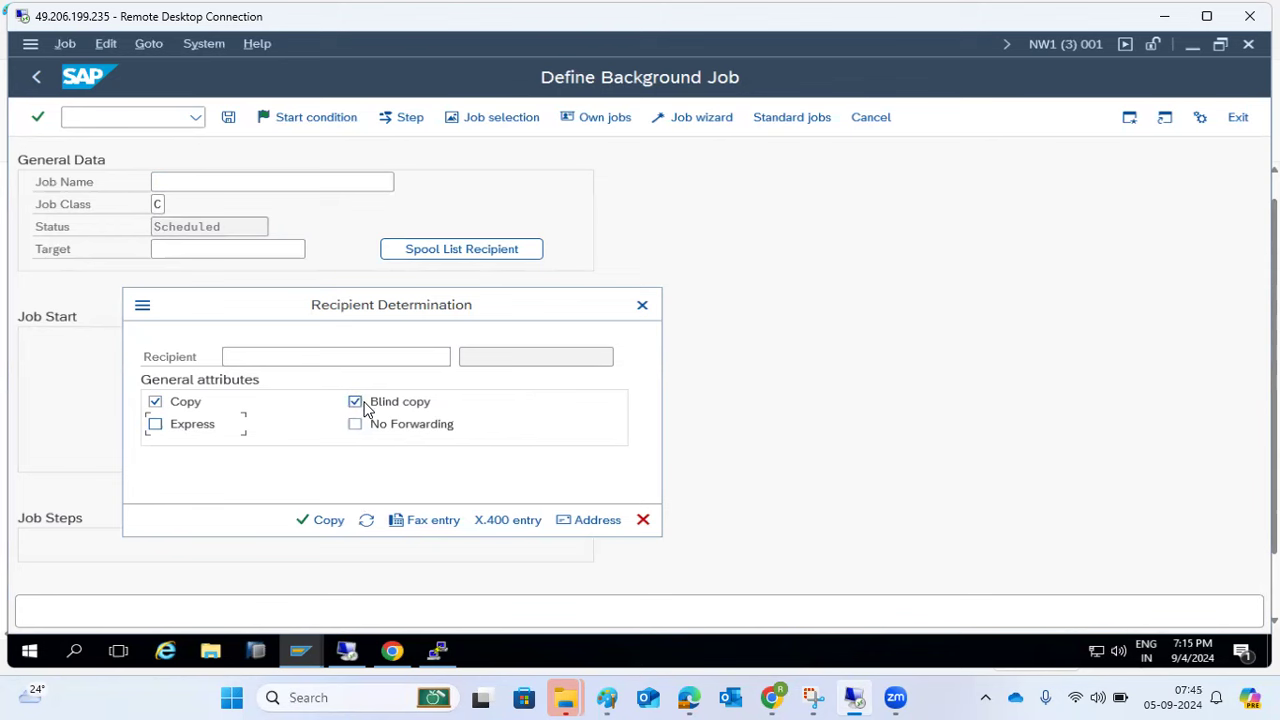
pyautogui.click(333, 352)
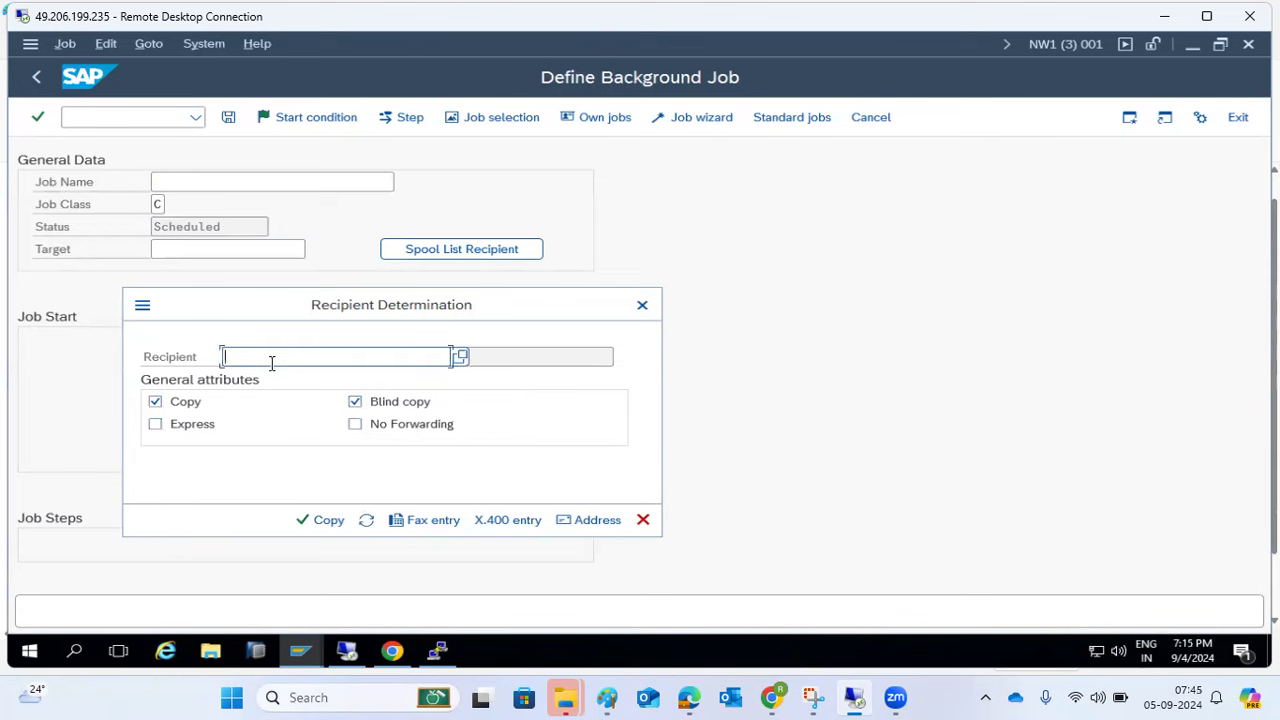
pyautogui.click(394, 432)
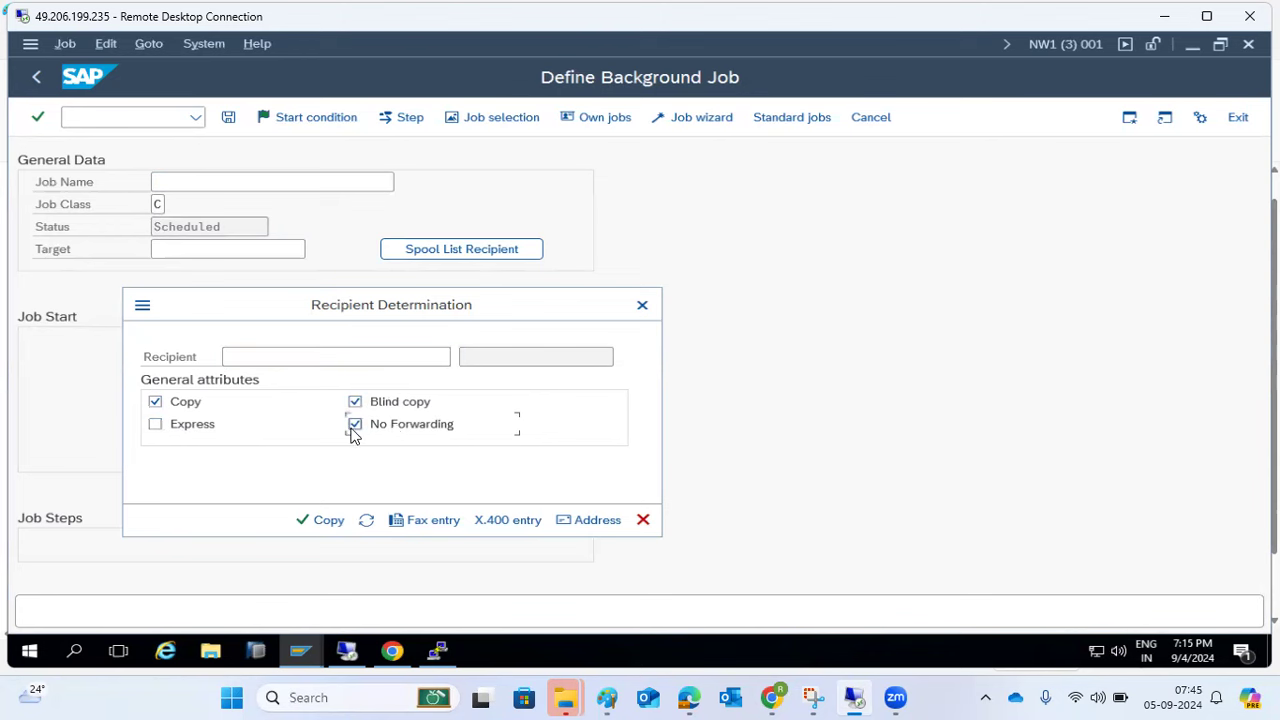
pyautogui.click(355, 402)
pyautogui.click(189, 405)
pyautogui.click(189, 408)
pyautogui.click(354, 405)
# - Search for possible recipients among distribution lists and external addresses
pyautogui.click(349, 357)
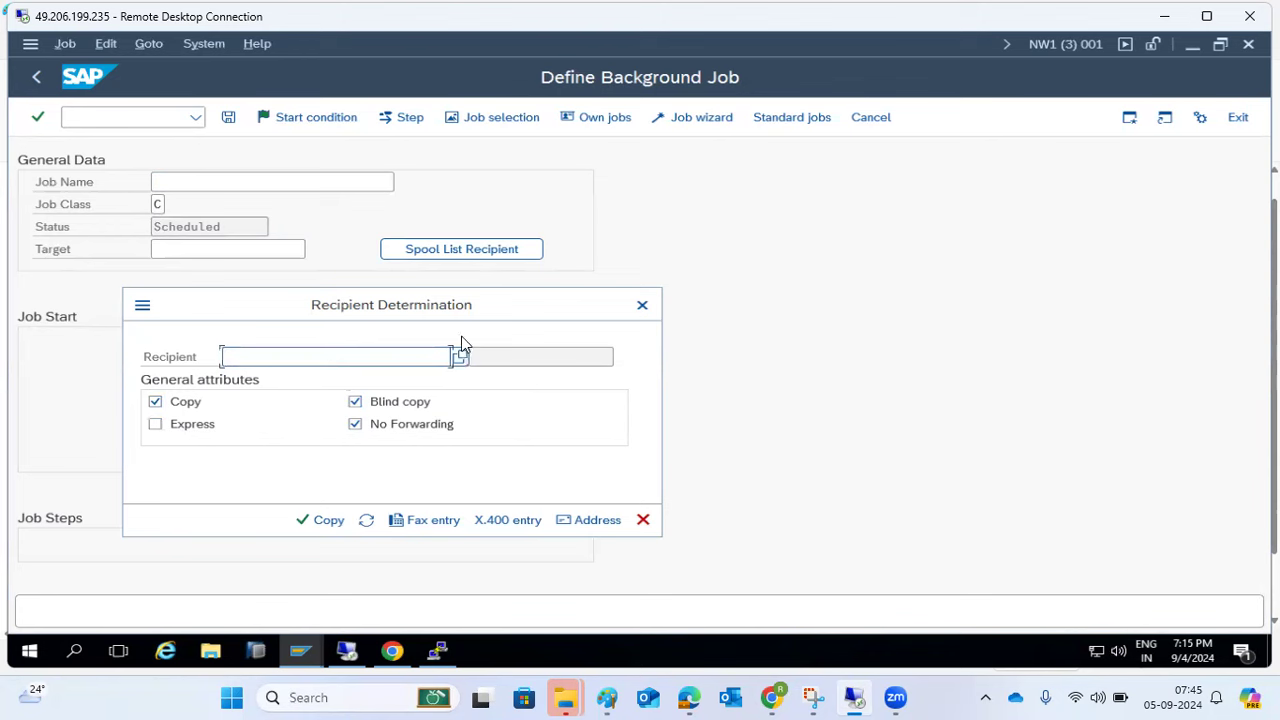
pyautogui.click(461, 356)
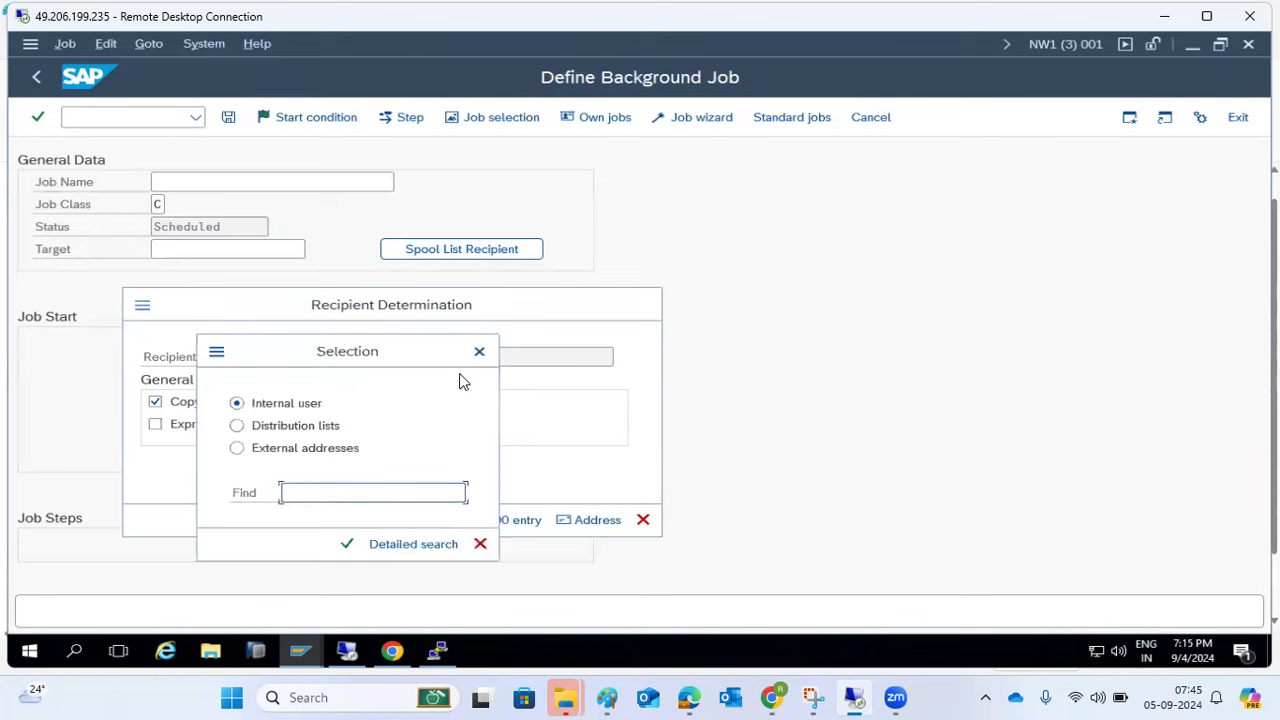
pyautogui.click(300, 426)
pyautogui.click(301, 499)
pyautogui.click(295, 458)
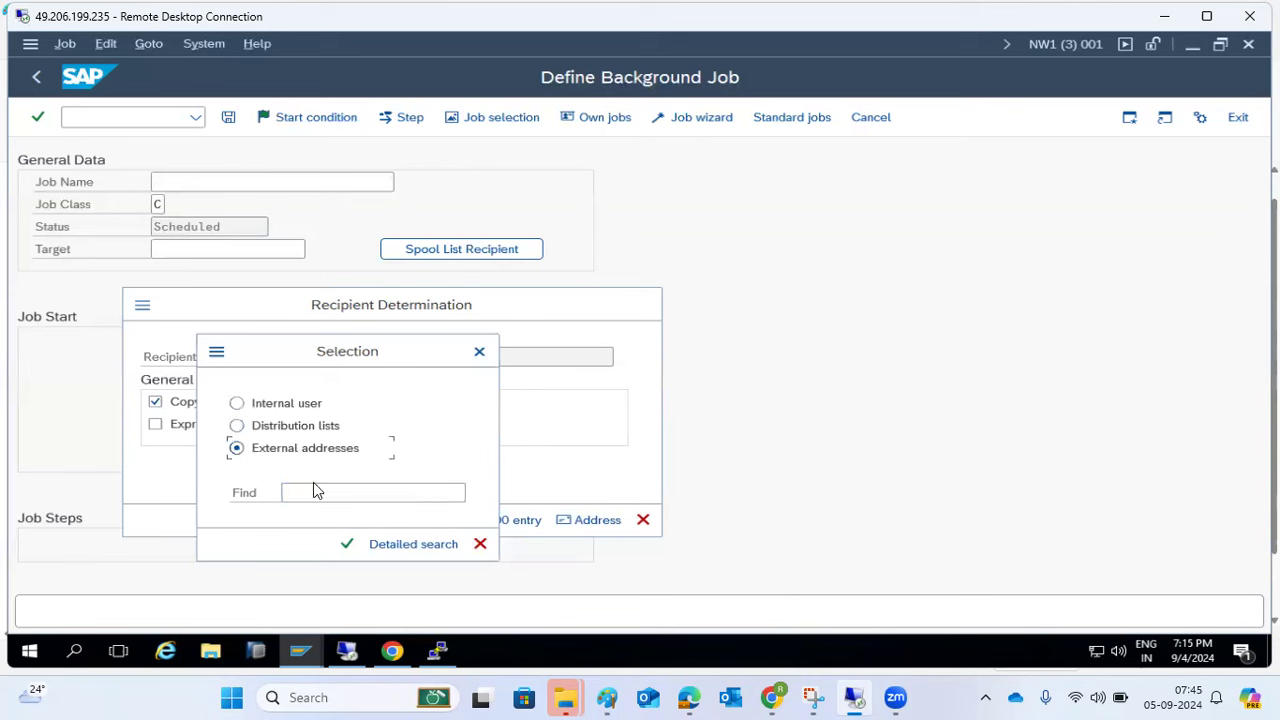
pyautogui.click(346, 544)
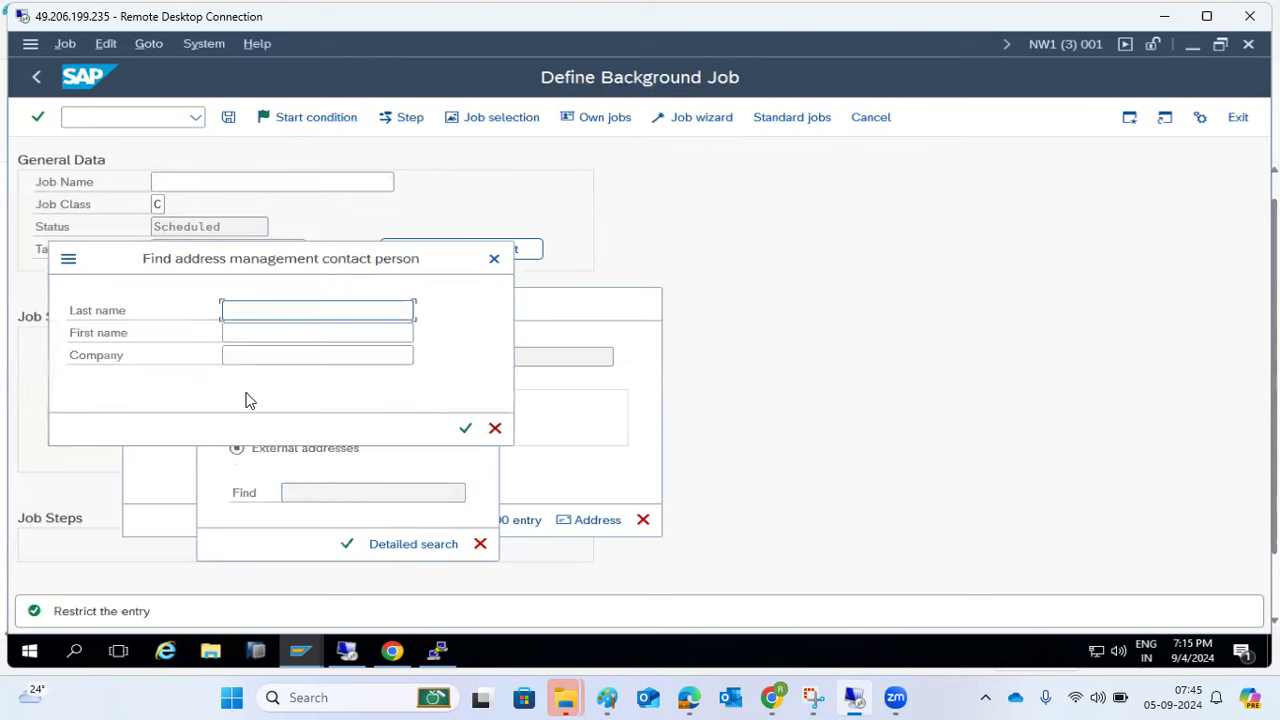
# - Close the recipient searches and the copy/blind copy error, cancel the recipient settings, and exit job definition
pyautogui.click(494, 428)
pyautogui.click(480, 543)
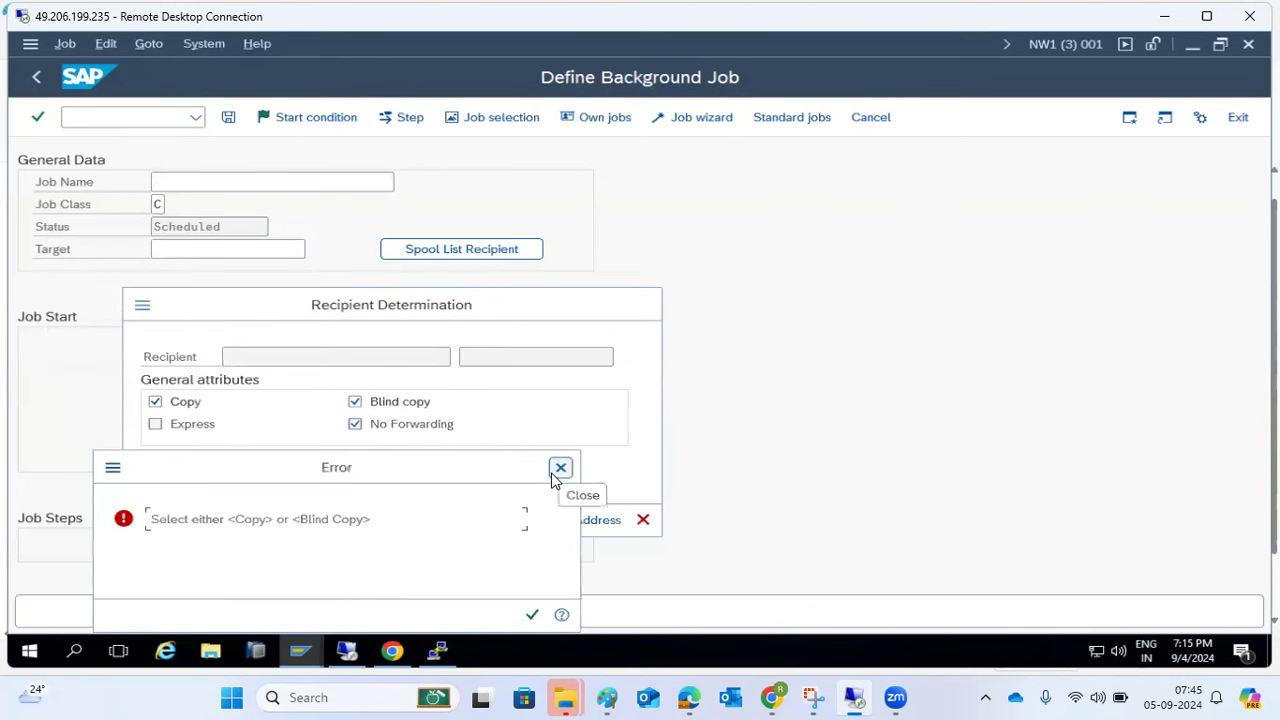
pyautogui.click(561, 467)
pyautogui.click(643, 521)
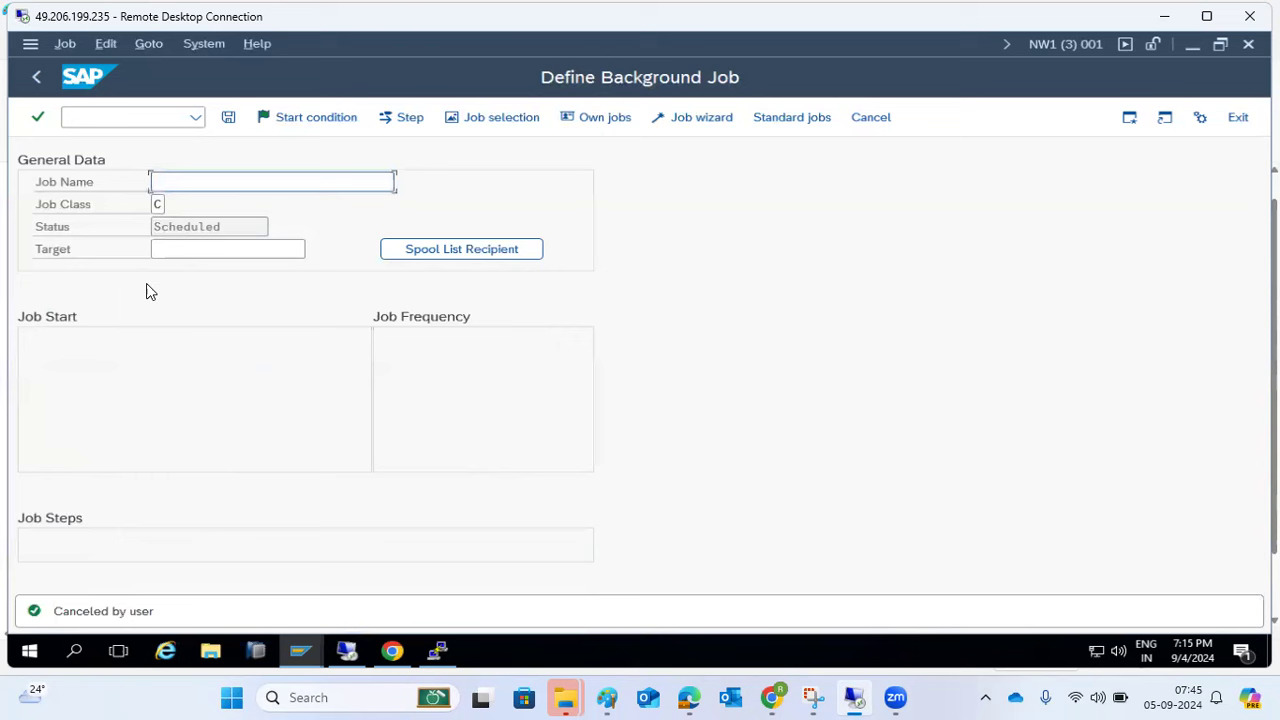
pyautogui.click(40, 80)
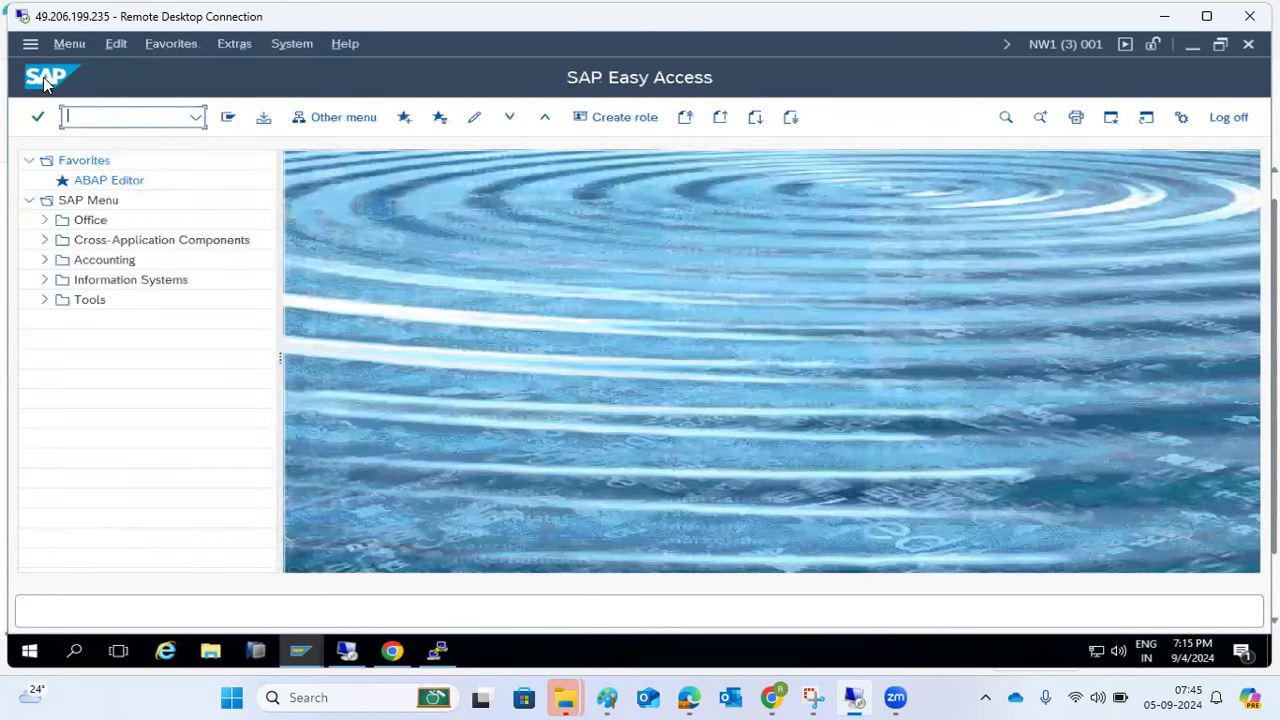